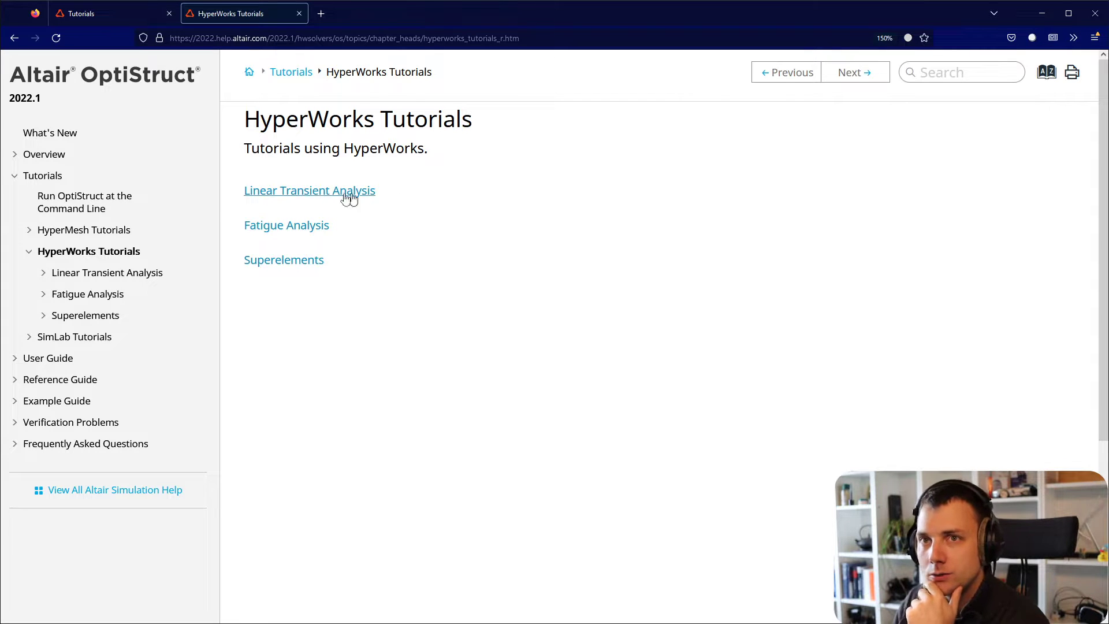
- Open the OS-T: 2000 structural C-clip tutorial from the HyperMesh topology optimization tutorials
{"action": "left_click", "coordinate": [43, 231]}
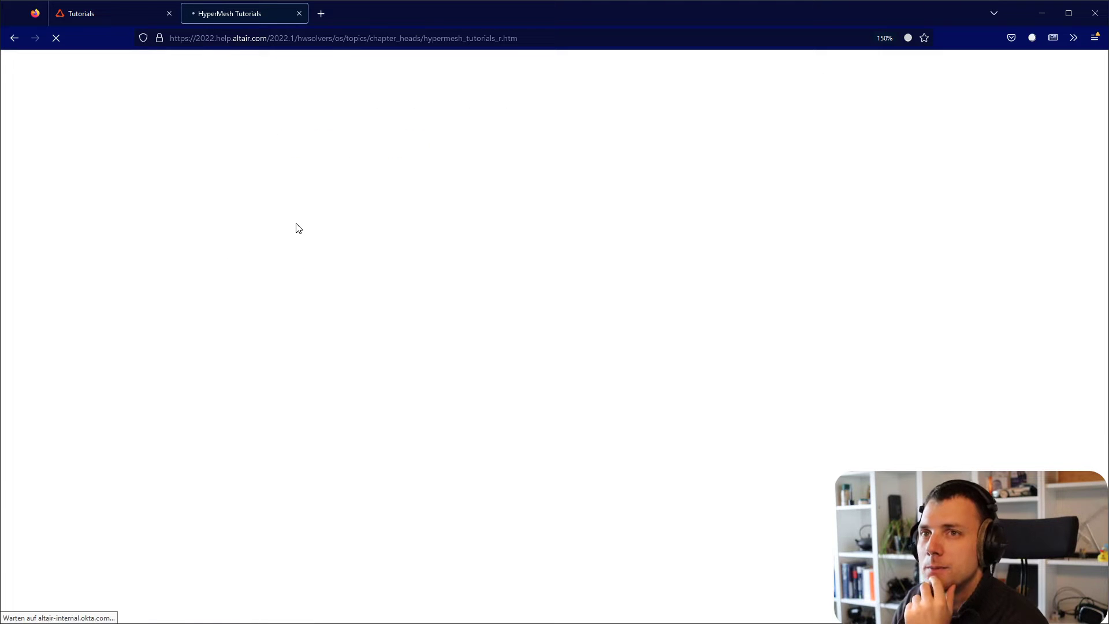
{"action": "scroll", "coordinate": [163, 272], "scroll_direction": "down", "scroll_amount": 3}
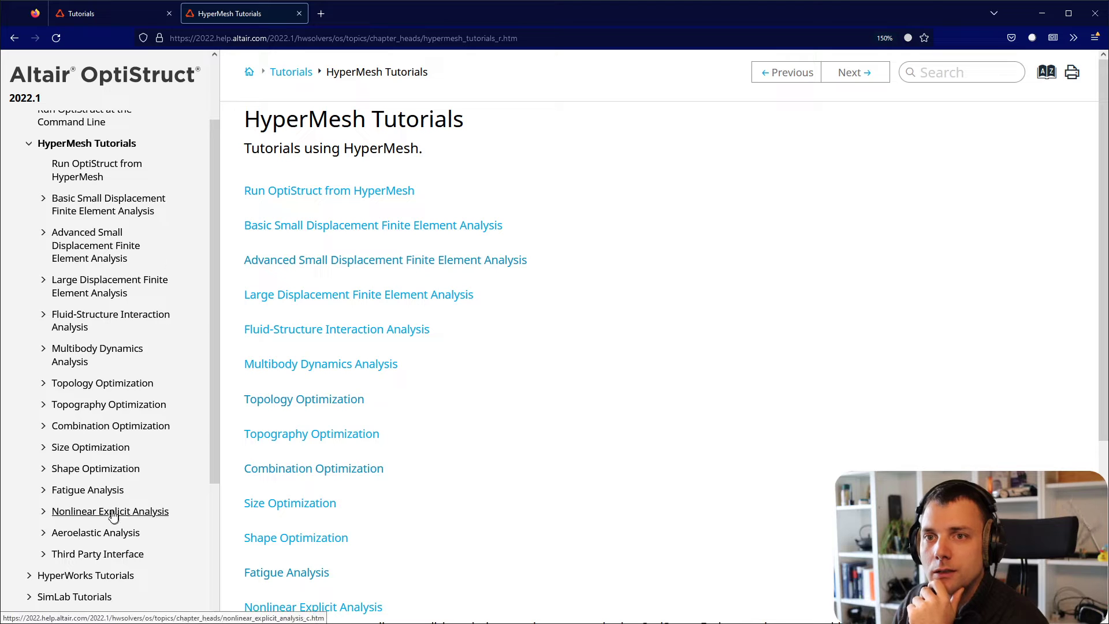
{"action": "left_click", "coordinate": [124, 392]}
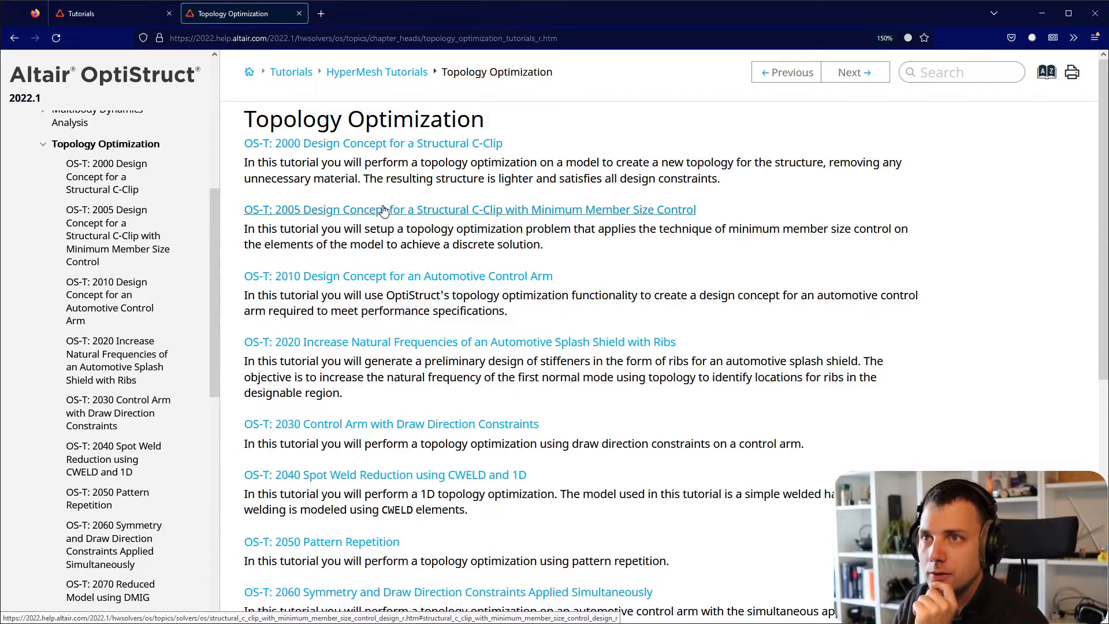
{"action": "left_click", "coordinate": [388, 147]}
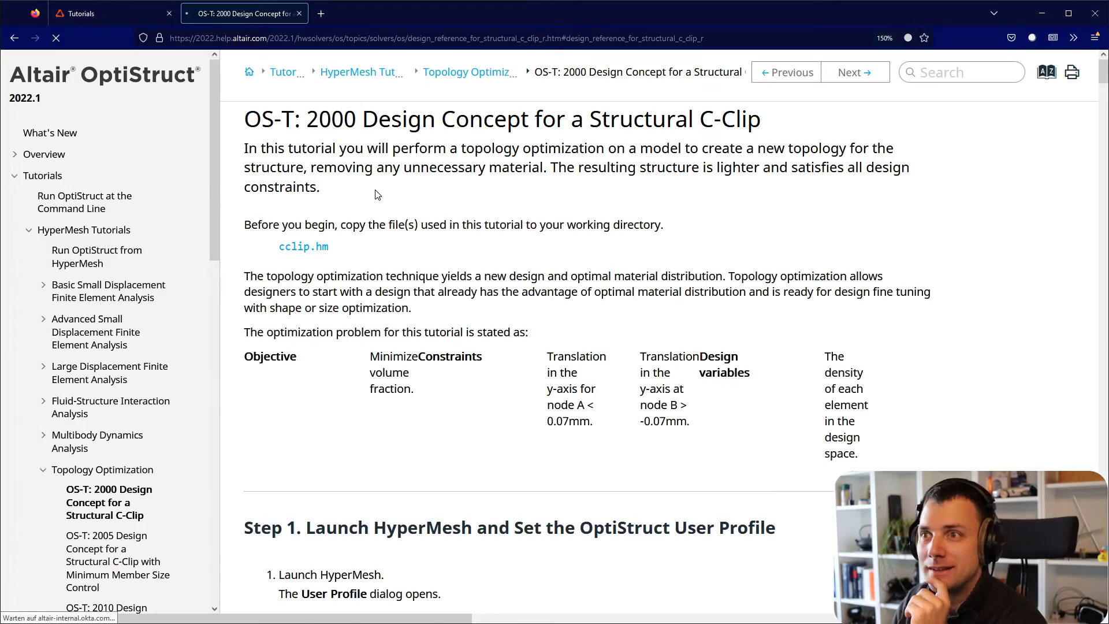
- Examine the C-clip tutorial's instructions from model setup and loads through analysis to the optimization responses
{"action": "scroll", "coordinate": [377, 195], "scroll_direction": "down", "scroll_amount": 15}
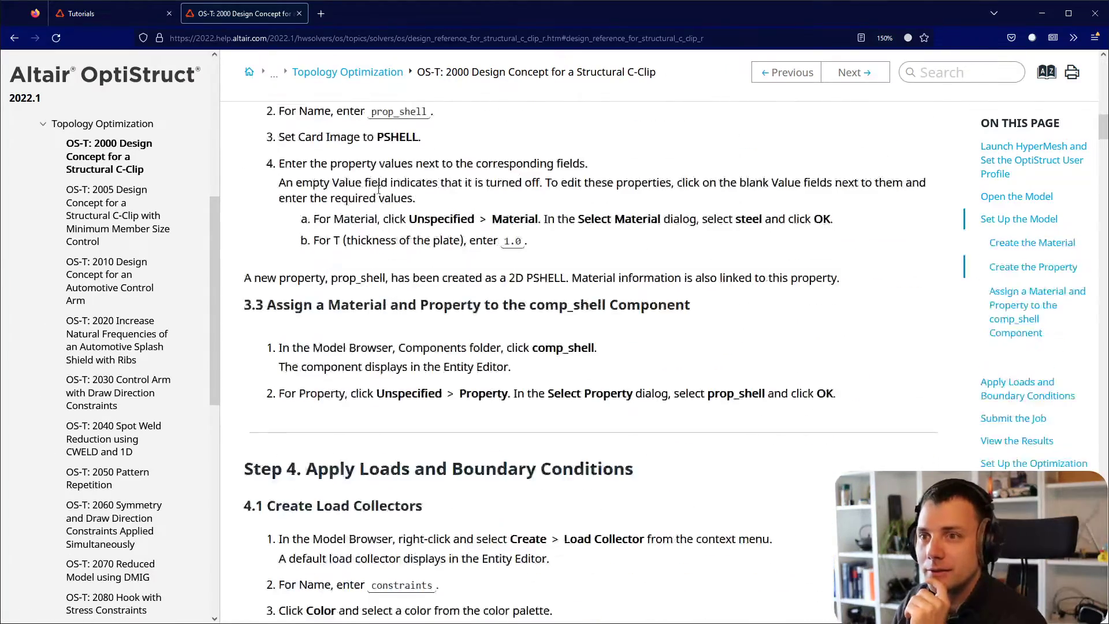
{"action": "scroll", "coordinate": [379, 188], "scroll_direction": "down", "scroll_amount": 15}
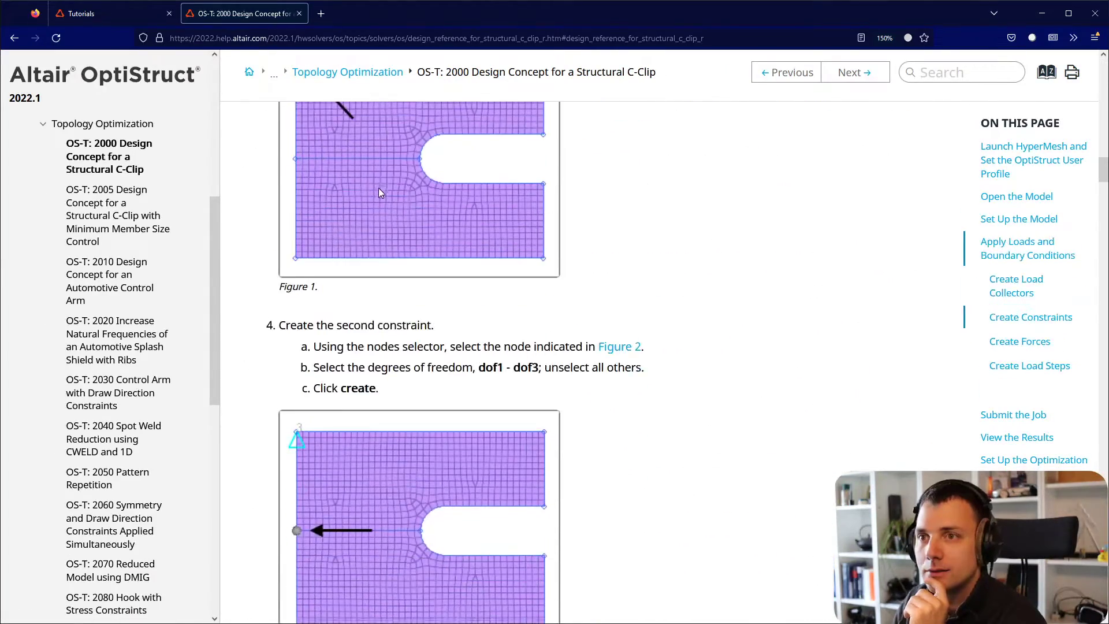
{"action": "scroll", "coordinate": [379, 188], "scroll_direction": "down", "scroll_amount": 15}
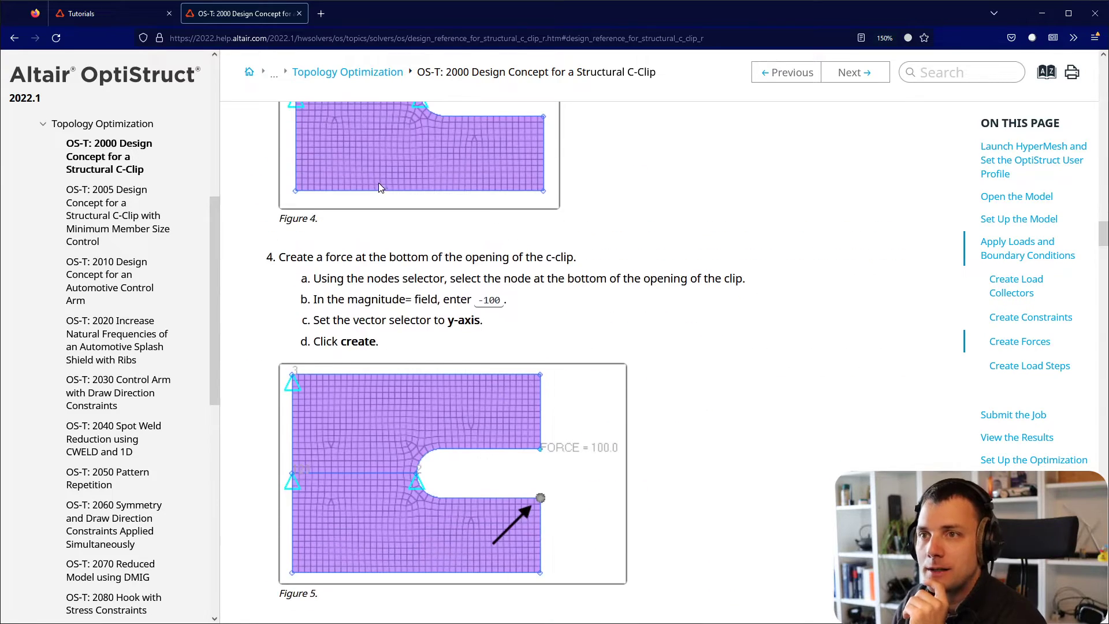
{"action": "scroll", "coordinate": [379, 187], "scroll_direction": "down", "scroll_amount": 15}
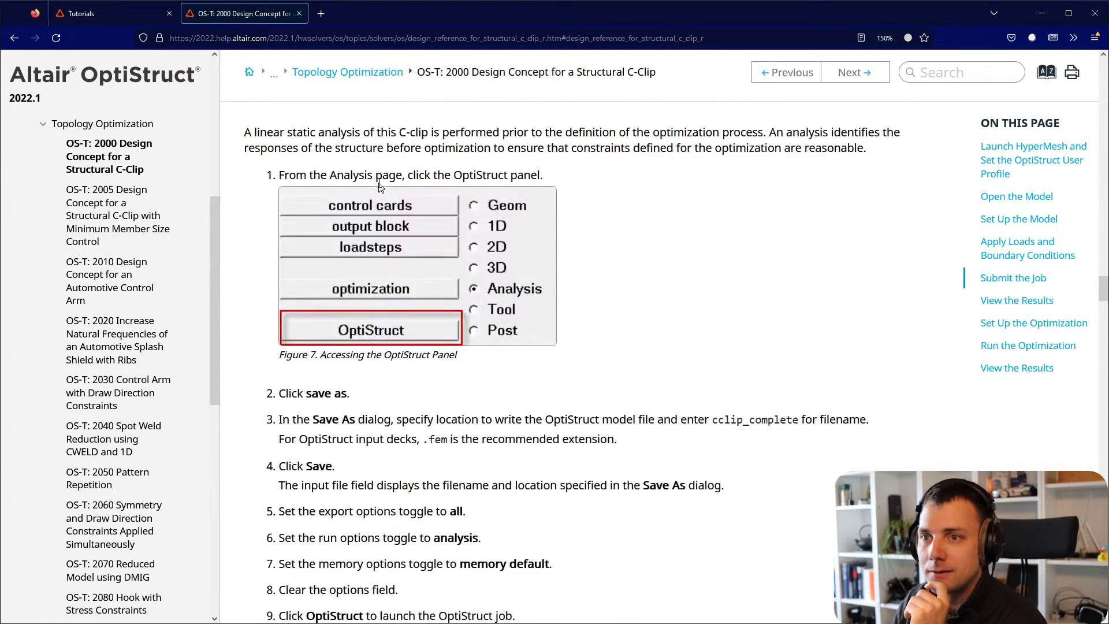
{"action": "scroll", "coordinate": [379, 187], "scroll_direction": "up", "scroll_amount": 1}
{"action": "scroll", "coordinate": [380, 188], "scroll_direction": "down", "scroll_amount": 3}
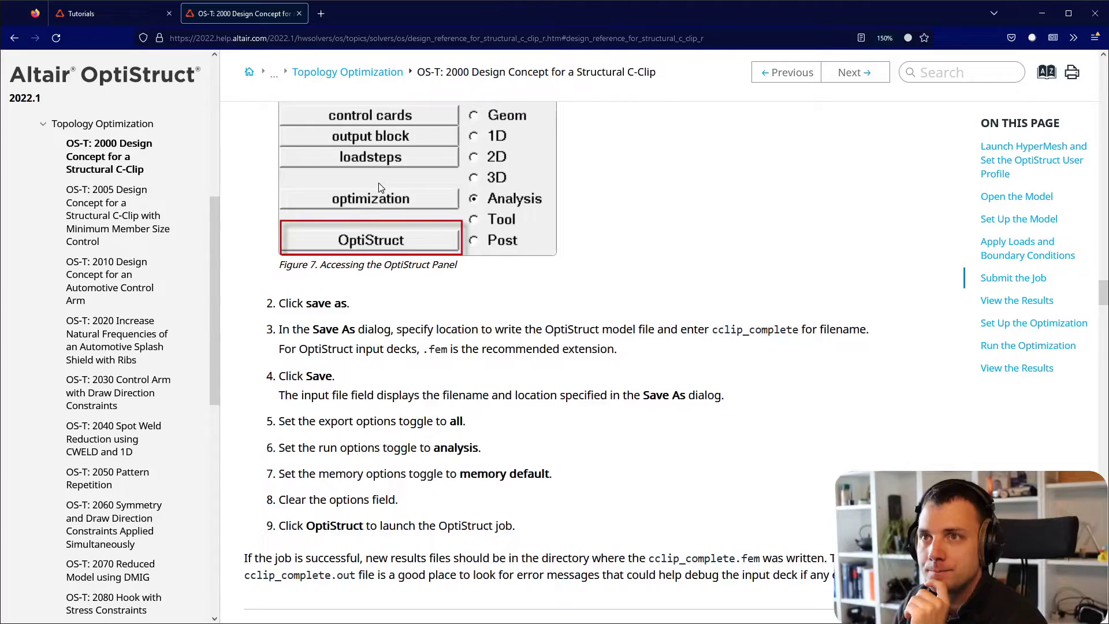
{"action": "scroll", "coordinate": [379, 186], "scroll_direction": "down", "scroll_amount": 15}
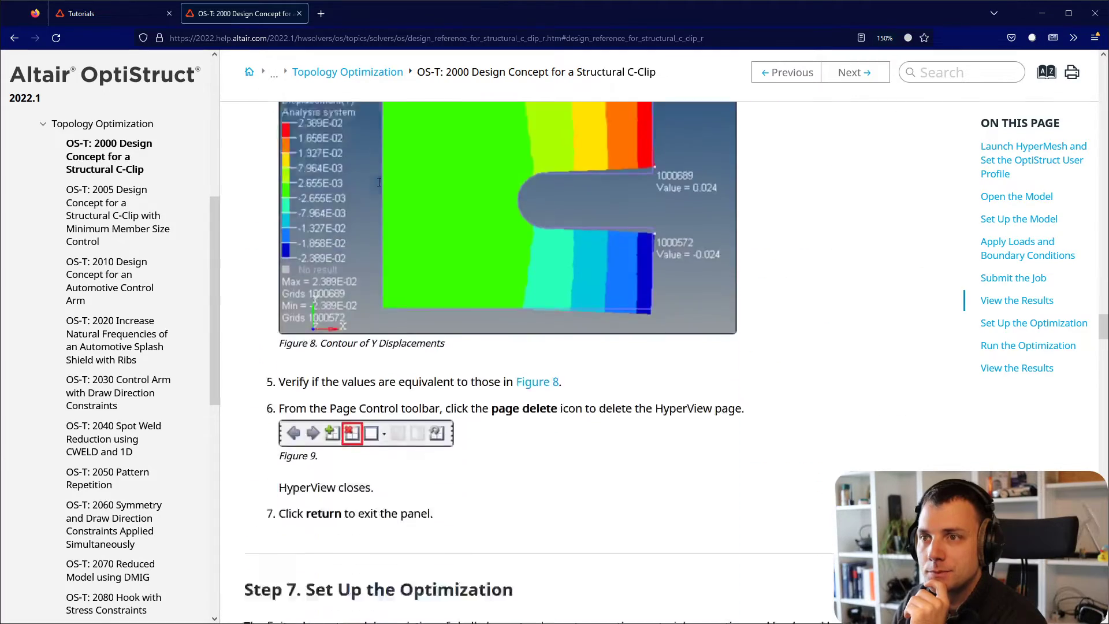
{"action": "scroll", "coordinate": [380, 185], "scroll_direction": "down", "scroll_amount": 15}
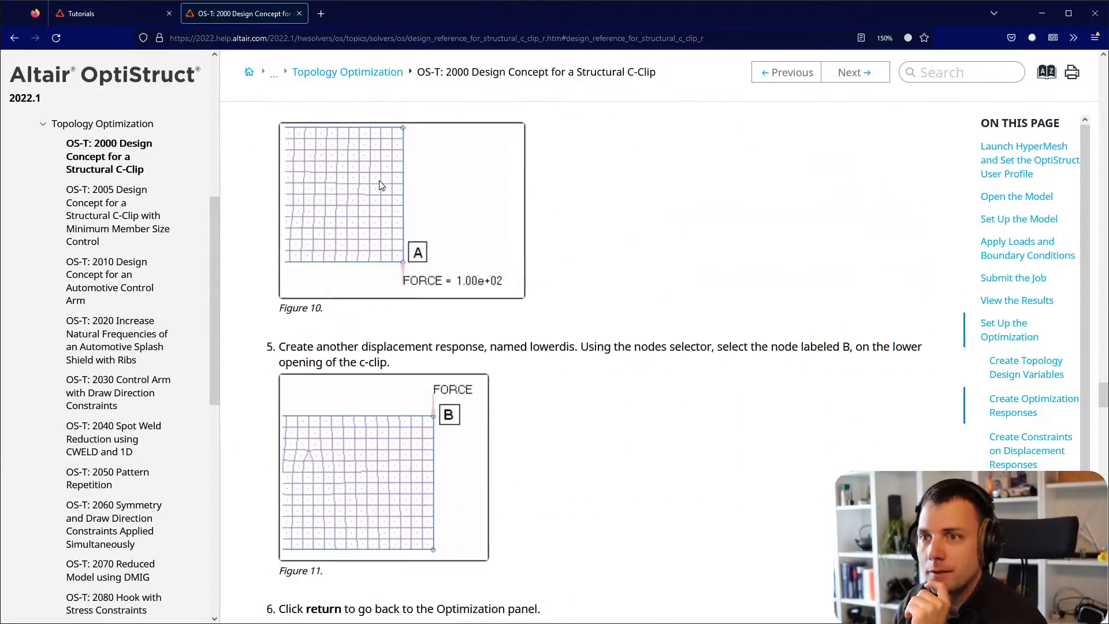
{"action": "scroll", "coordinate": [388, 185], "scroll_direction": "down", "scroll_amount": 8}
- Return to the HyperWorks Tutorials page and open the Linear Transient Analysis section
{"action": "key", "text": "alt+Left"}
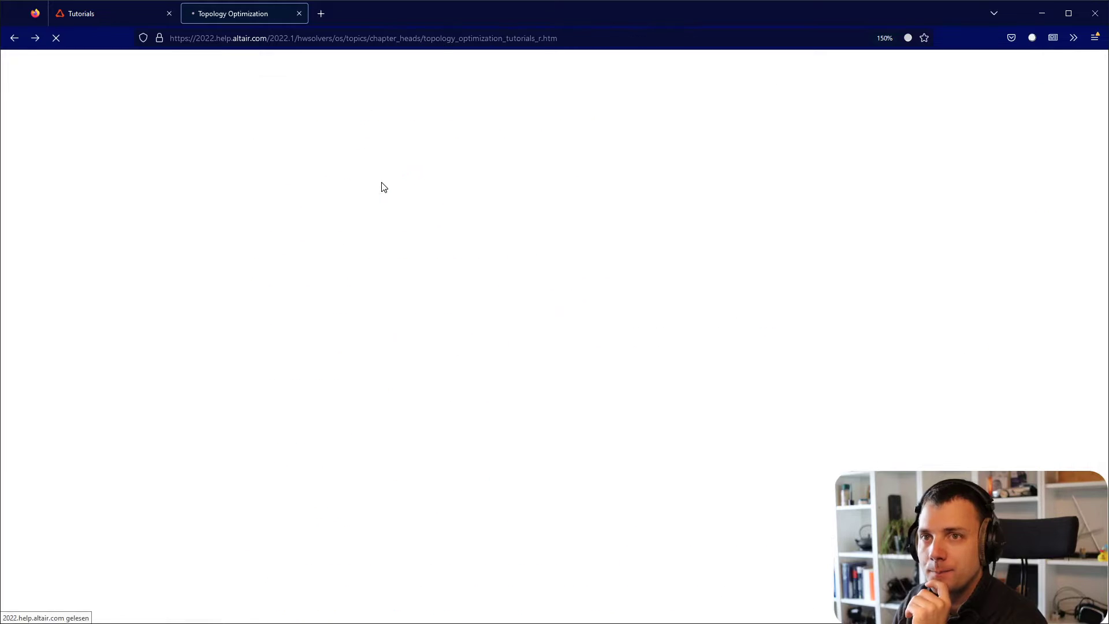
{"action": "key", "text": "alt+Left"}
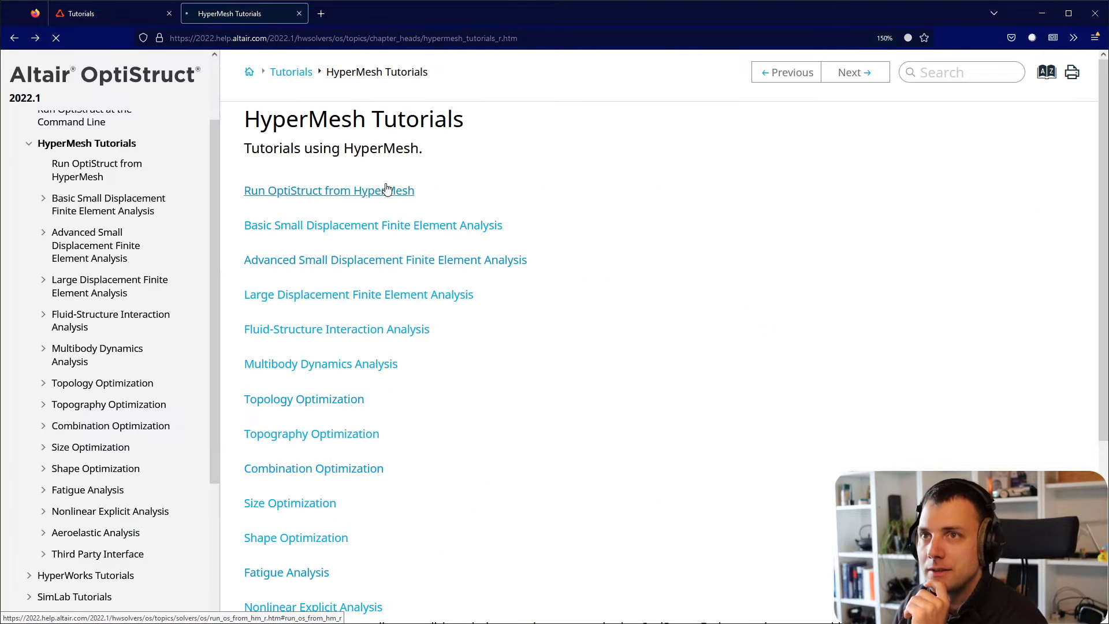
{"action": "key", "text": "alt+Left"}
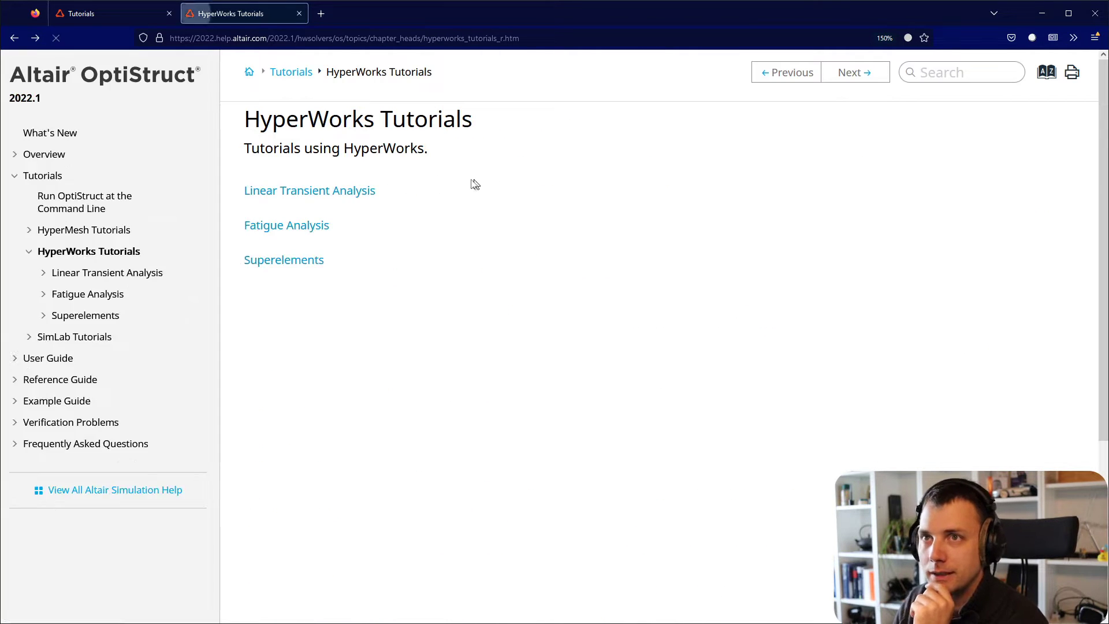
{"action": "left_click", "coordinate": [331, 199]}
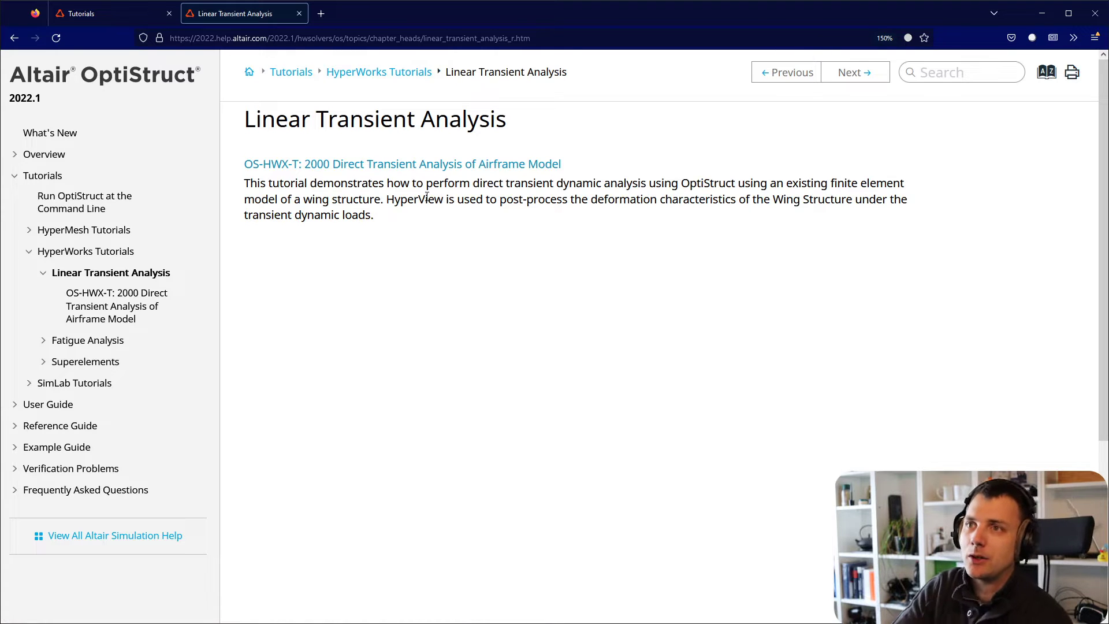
- Examine the description of the direct transient analysis tutorial for the airframe model, highlighting its text
{"action": "left_click_drag", "start_coordinate": [555, 184], "coordinate": [921, 220]}
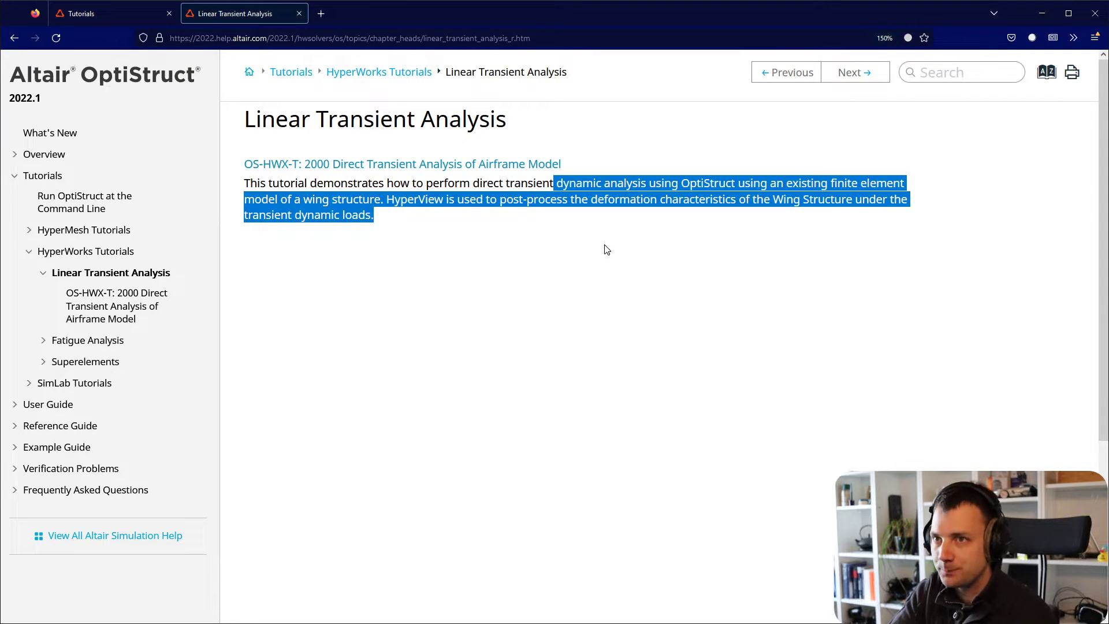
{"action": "left_click", "coordinate": [437, 209]}
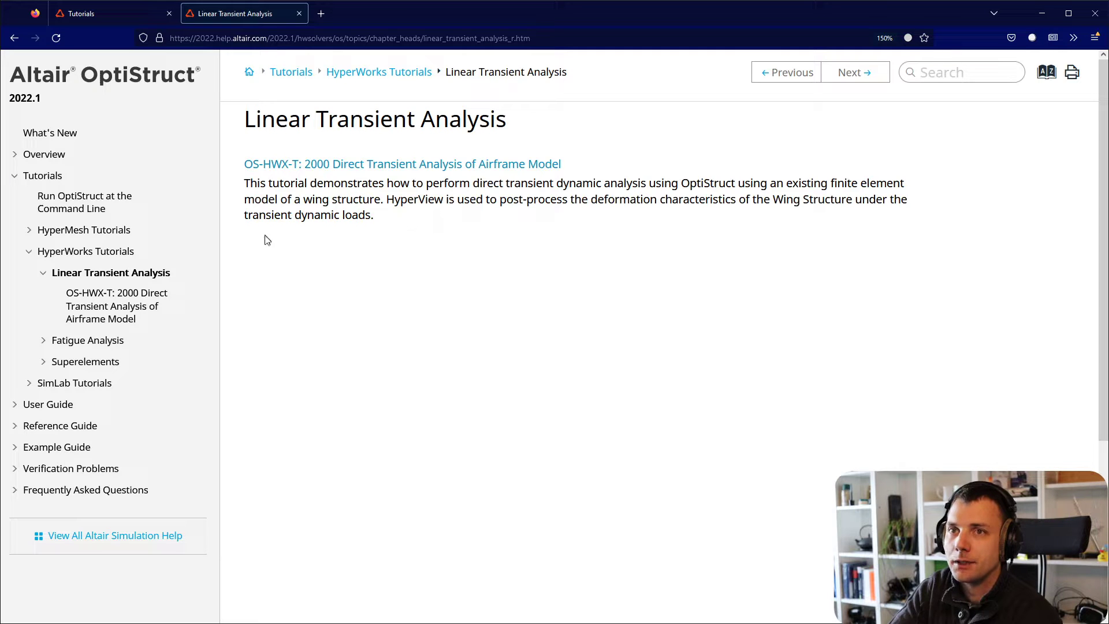
{"action": "left_click_drag", "start_coordinate": [409, 219], "coordinate": [191, 192]}
{"action": "left_click", "coordinate": [622, 249]}
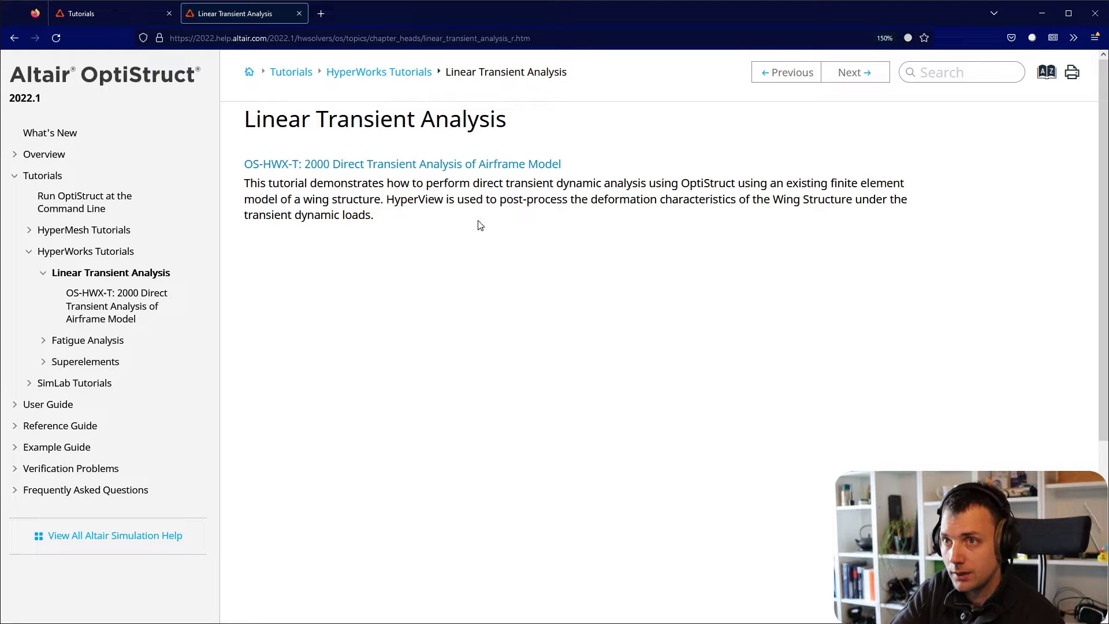
{"action": "left_click_drag", "start_coordinate": [375, 215], "coordinate": [236, 184]}
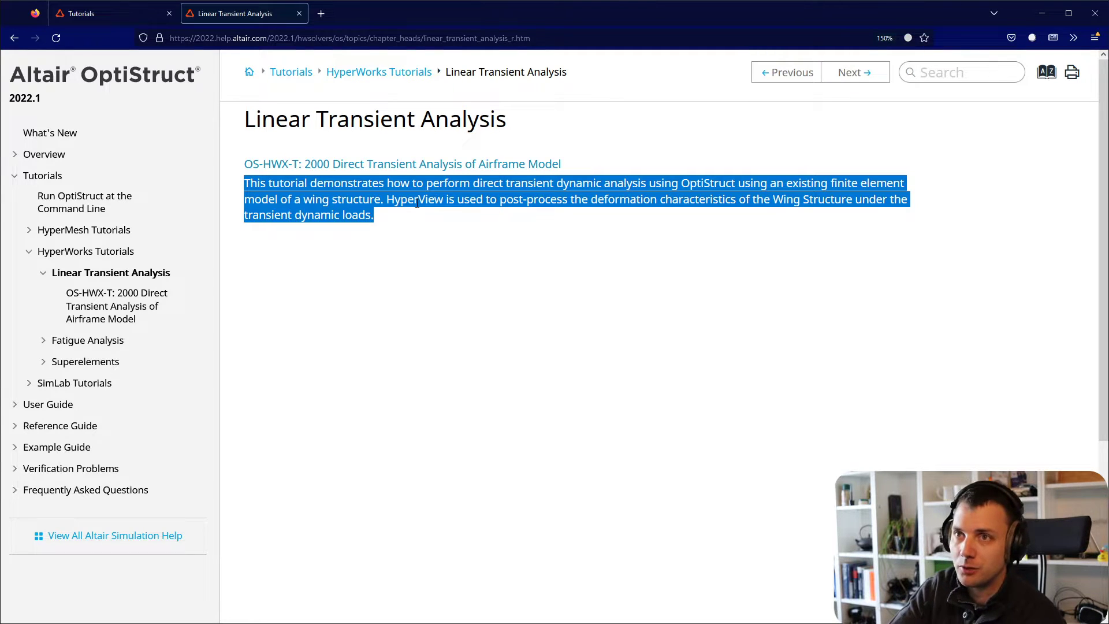
{"action": "left_click_drag", "start_coordinate": [405, 213], "coordinate": [238, 173]}
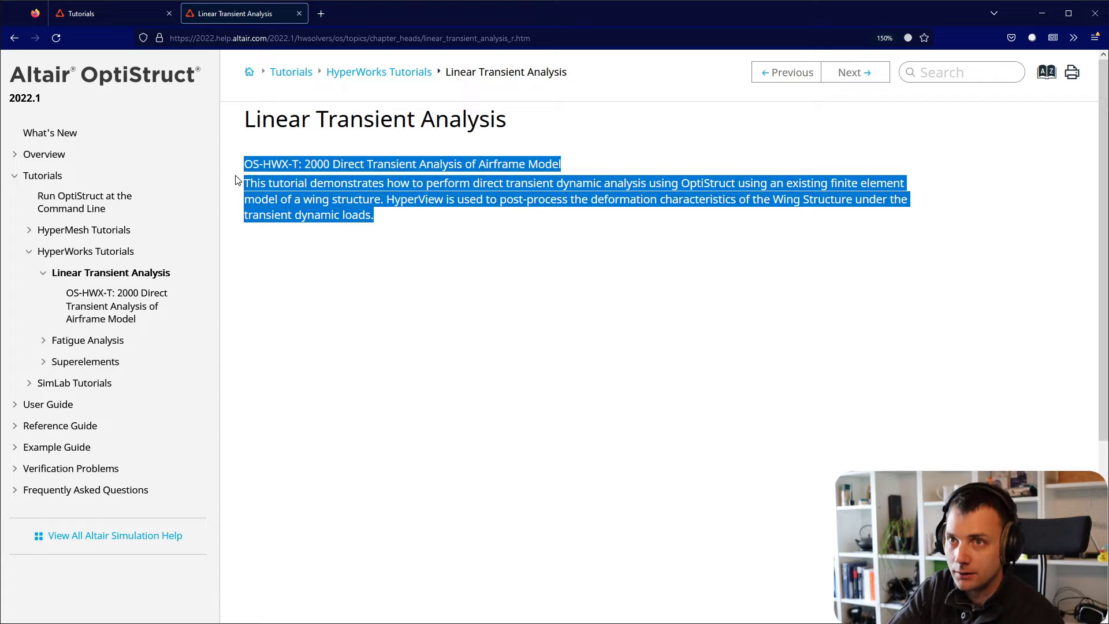
- Download the wing_structure.fem model file from the OS-HWX-T: 2000 airframe tutorial and show it in the Downloads folder
{"action": "left_click", "coordinate": [355, 166]}
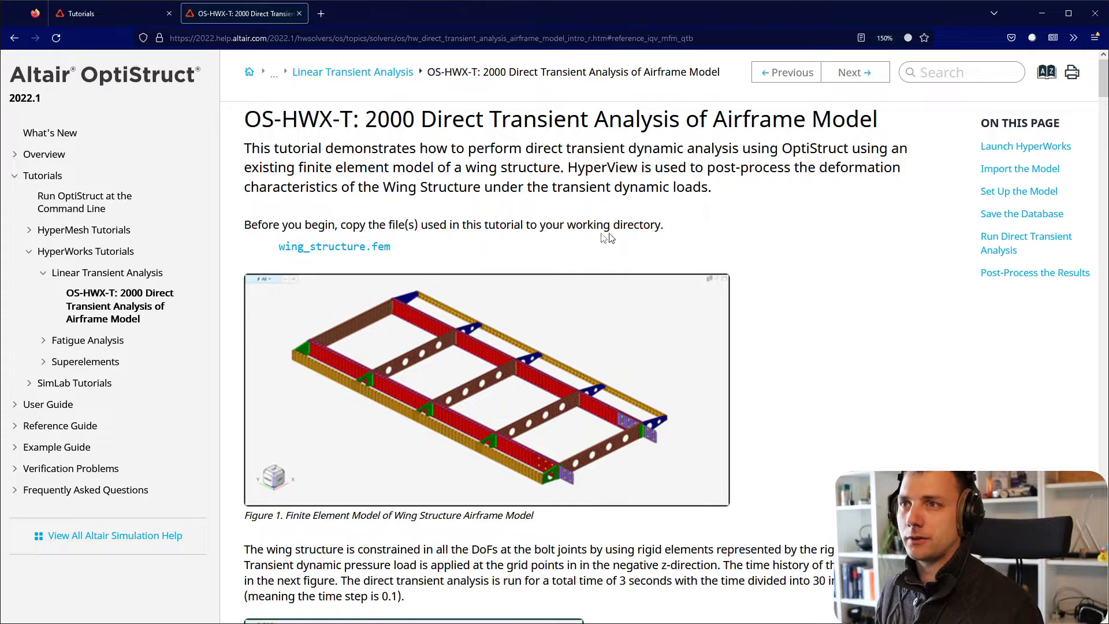
{"action": "left_click", "coordinate": [373, 247]}
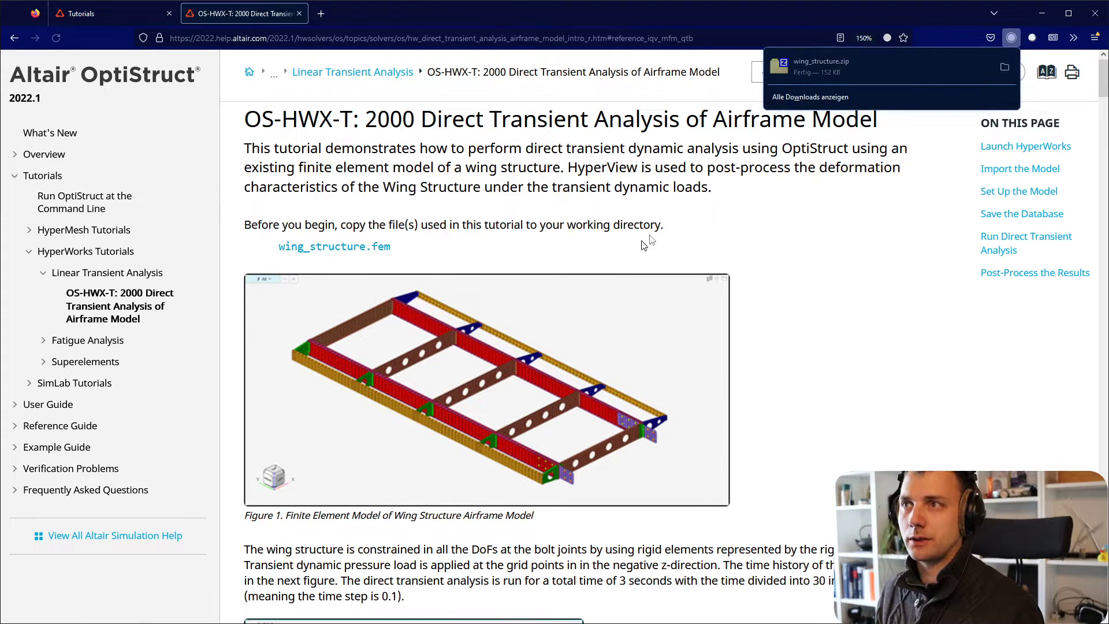
{"action": "left_click", "coordinate": [1006, 69]}
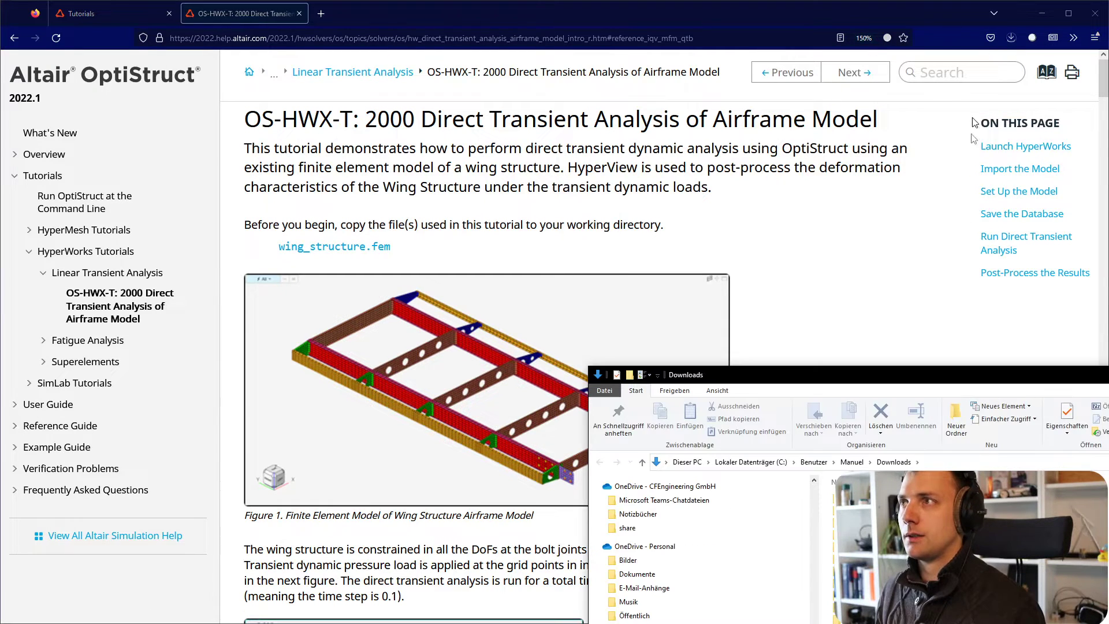
{"action": "left_click_drag", "start_coordinate": [939, 378], "coordinate": [1108, 352]}
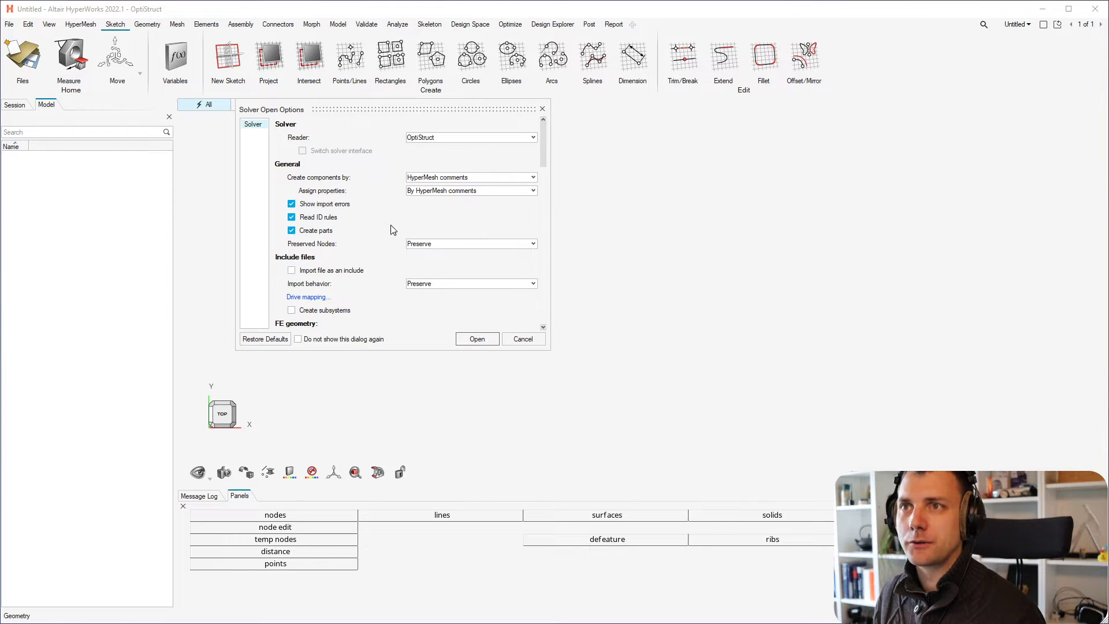
- Review the solver open options and open the wing structure model with the OptiStruct reader, keeping the default settings
{"action": "scroll", "coordinate": [423, 272], "scroll_direction": "down", "scroll_amount": 1}
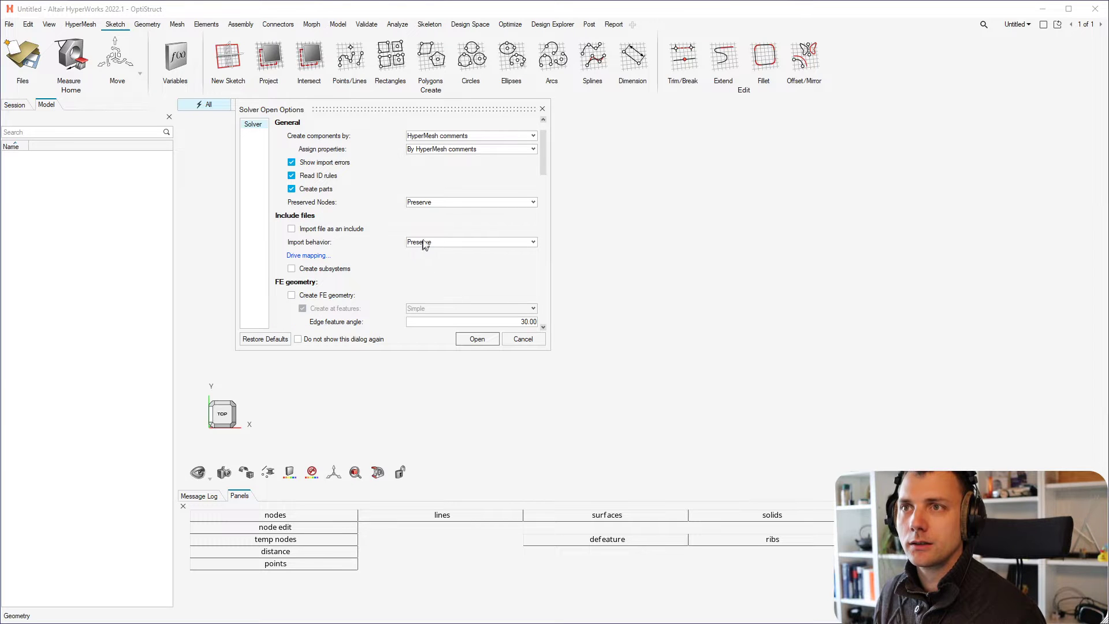
{"action": "scroll", "coordinate": [358, 239], "scroll_direction": "down", "scroll_amount": 5}
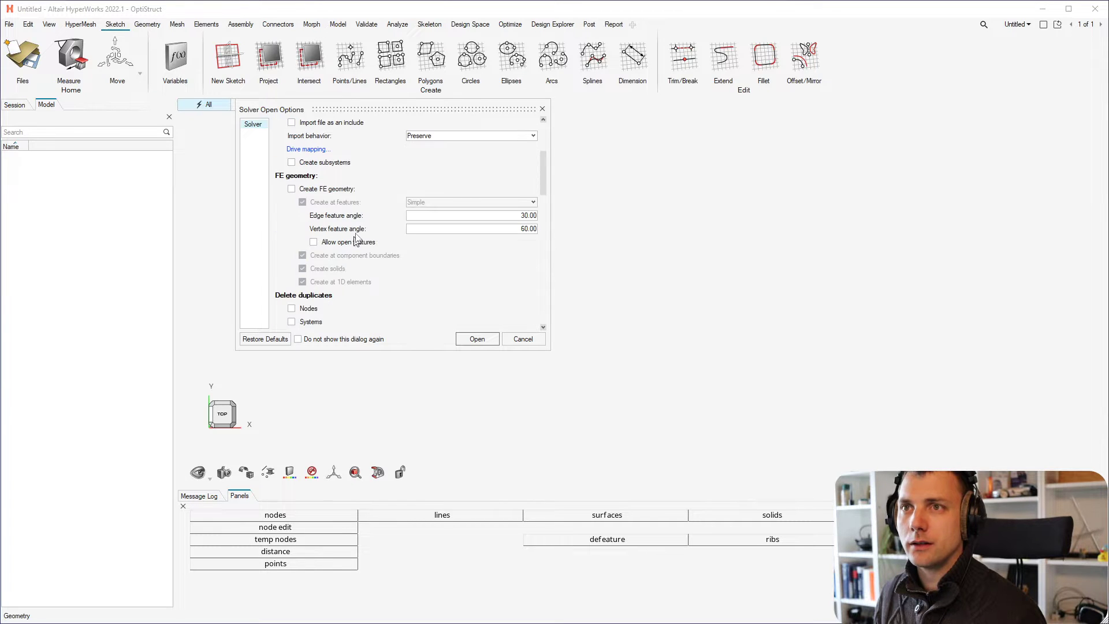
{"action": "scroll", "coordinate": [409, 274], "scroll_direction": "down", "scroll_amount": 3}
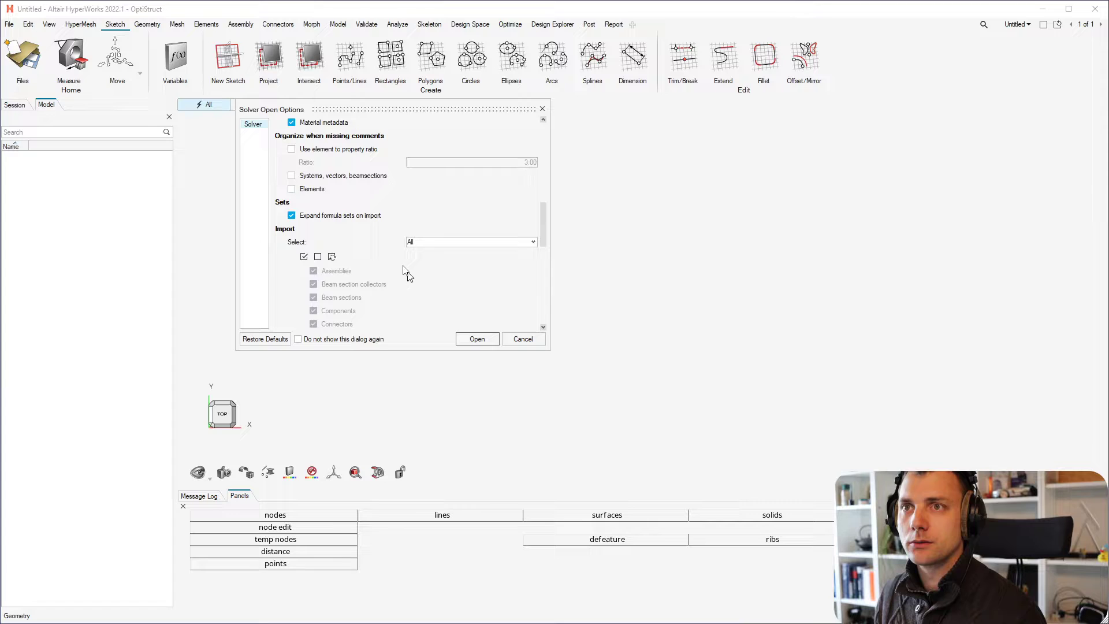
{"action": "left_click", "coordinate": [475, 339]}
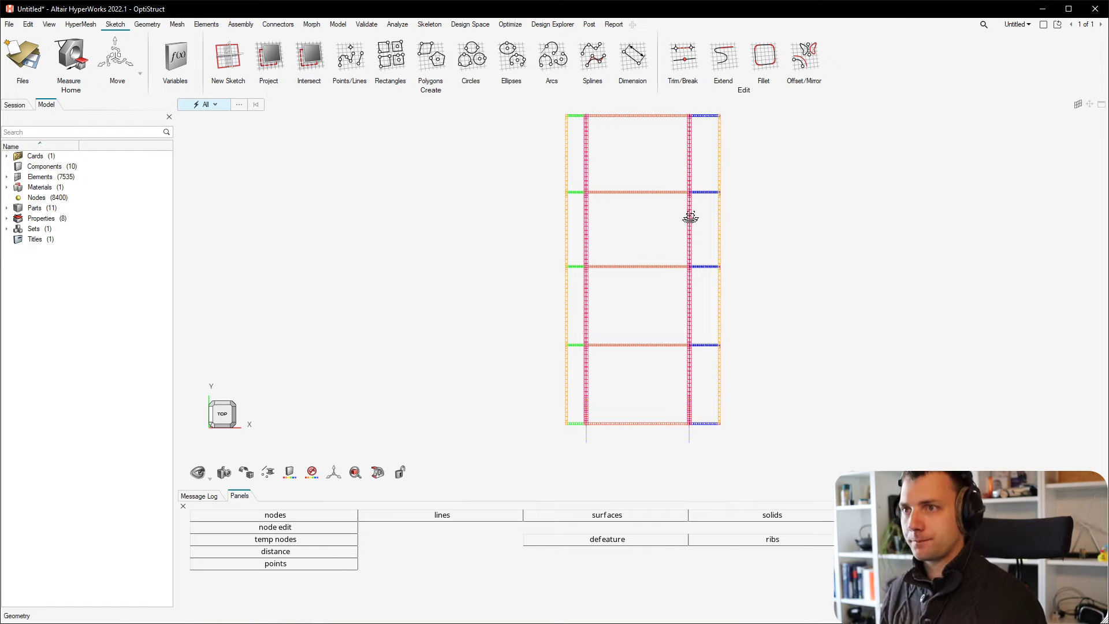
- Display the wing structure's elements shaded with mesh lines and orient the whole frame in an oblique 3D view
{"action": "middle_click_drag", "start_coordinate": [691, 217], "coordinate": [708, 126]}
{"action": "middle_click_drag", "start_coordinate": [720, 206], "coordinate": [842, 212]}
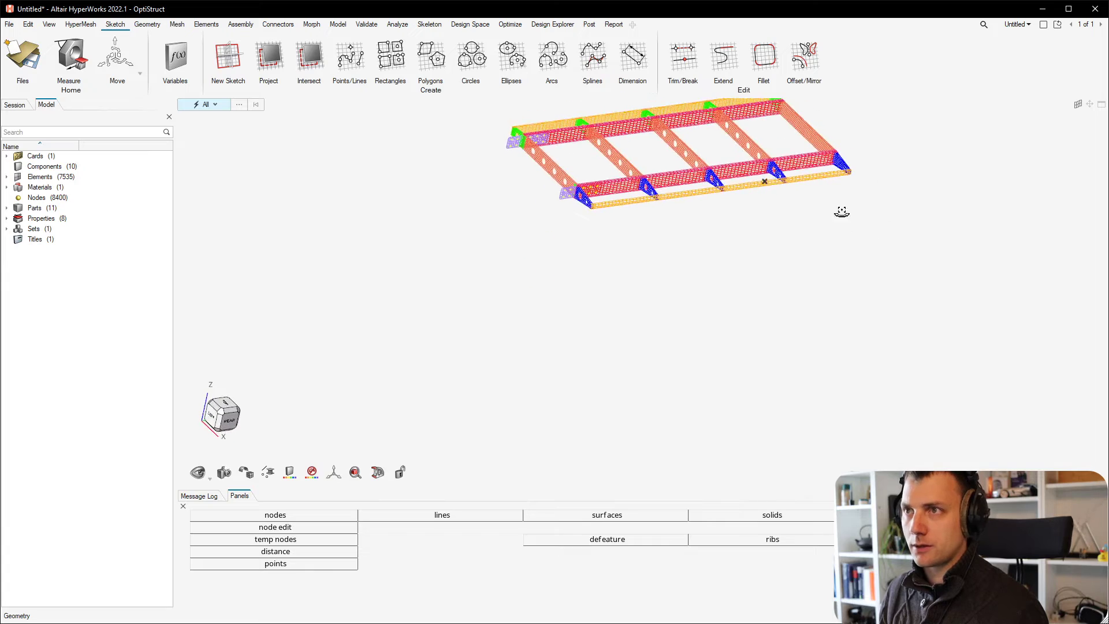
{"action": "scroll", "coordinate": [718, 295], "scroll_direction": "down", "scroll_amount": 6}
{"action": "scroll", "coordinate": [740, 224], "scroll_direction": "up", "scroll_amount": 8}
{"action": "scroll", "coordinate": [583, 321], "scroll_direction": "up", "scroll_amount": 2}
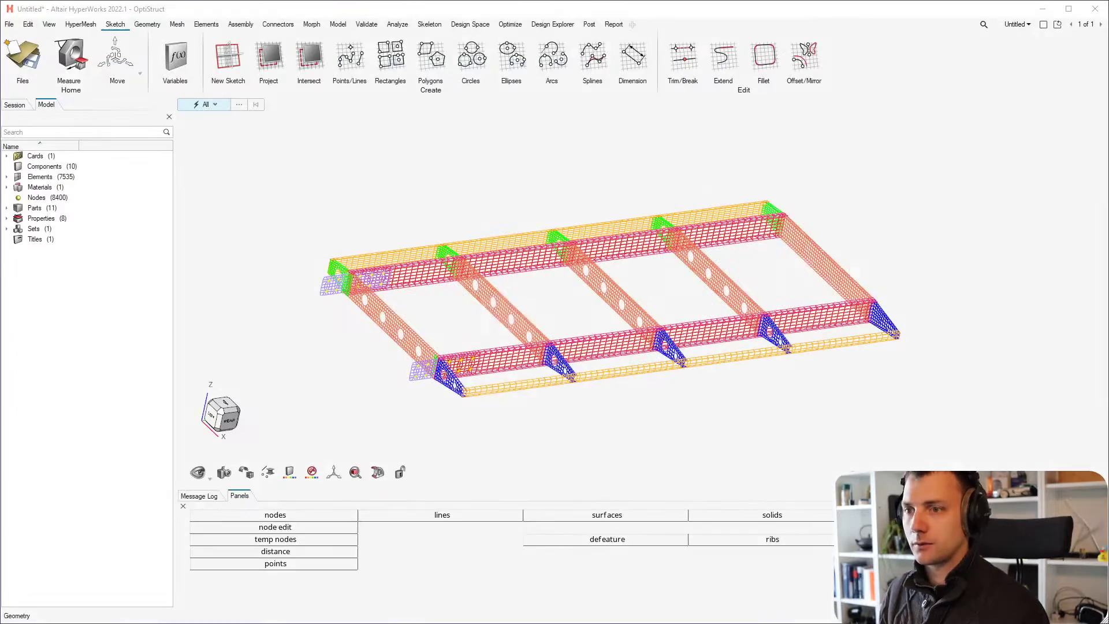
{"action": "left_click", "coordinate": [294, 478]}
{"action": "left_click", "coordinate": [294, 478]}
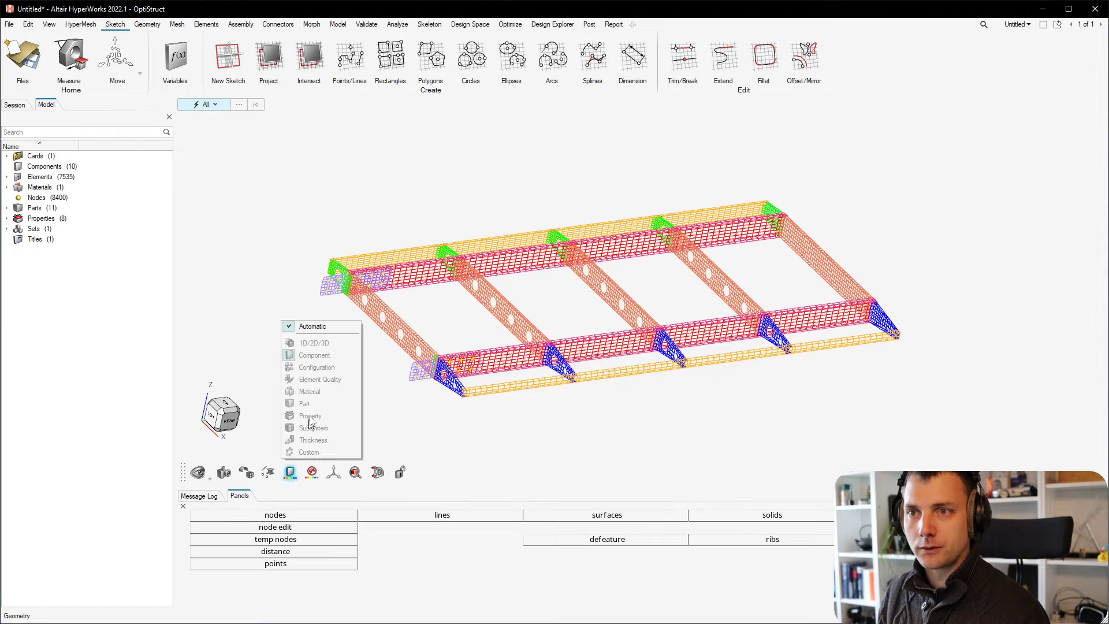
{"action": "left_click", "coordinate": [246, 471]}
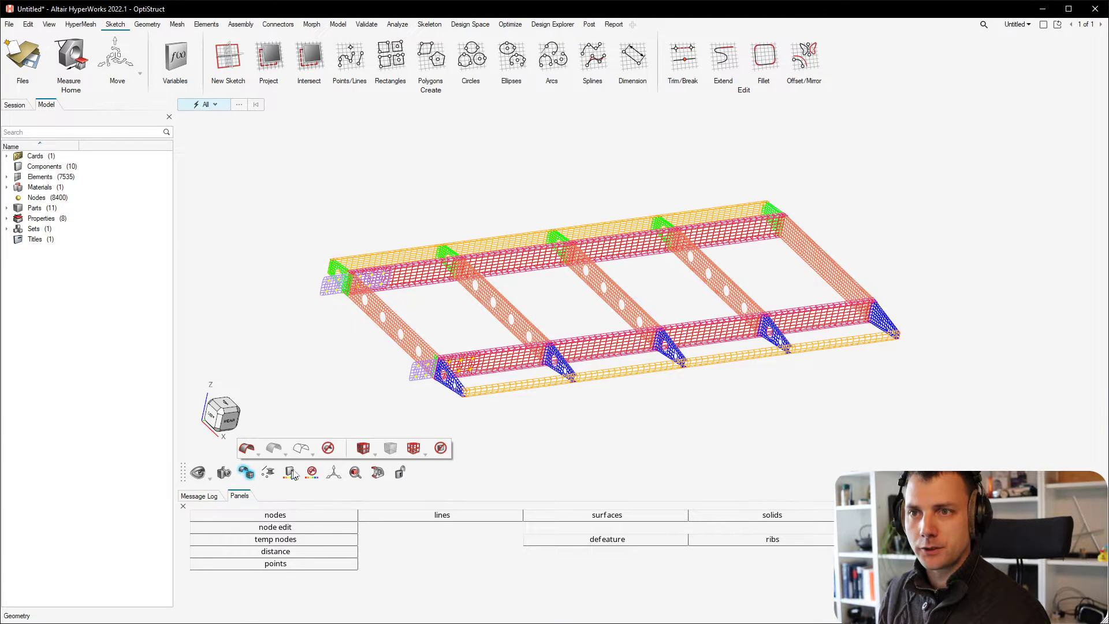
{"action": "left_click", "coordinate": [364, 448]}
{"action": "mouse_move", "coordinate": [800, 403]}
{"action": "middle_mouse_down"}
{"action": "mouse_move", "coordinate": [750, 362]}
{"action": "mouse_move", "coordinate": [644, 371]}
{"action": "mouse_move", "coordinate": [946, 404]}
{"action": "middle_mouse_up"}
{"action": "right_click_drag", "start_coordinate": [975, 352], "coordinate": [918, 402]}
{"action": "right_click_drag", "start_coordinate": [655, 387], "coordinate": [622, 384]}
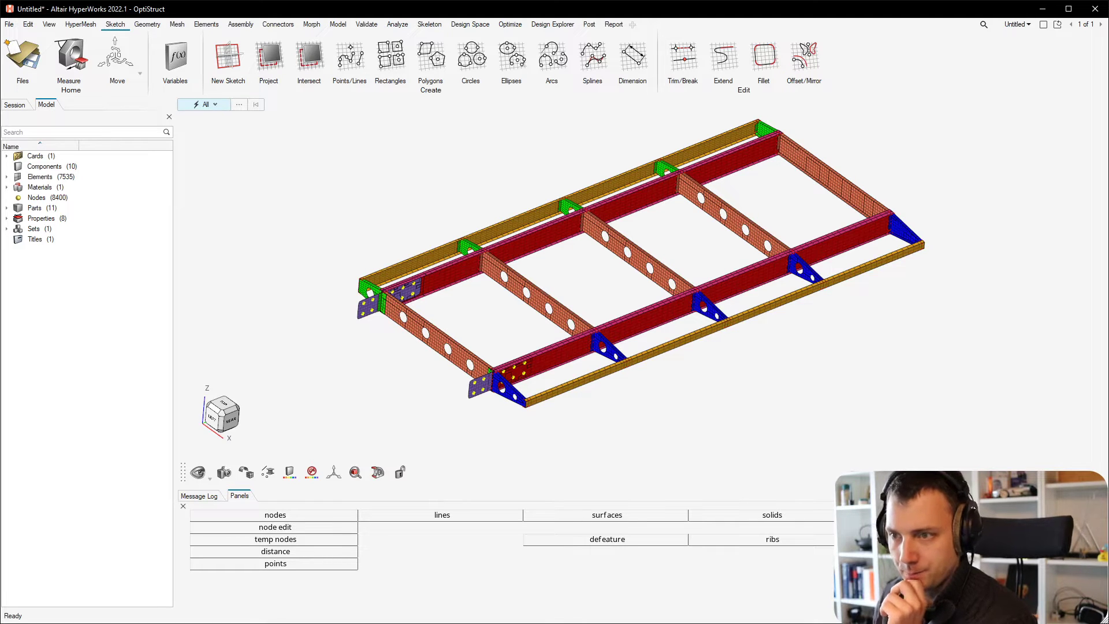
- Check the airframe tutorial's constraint description and pressure load history in the browser, and return to HyperWorks
{"action": "left_click_drag", "start_coordinate": [623, 623], "coordinate": [648, 202]}
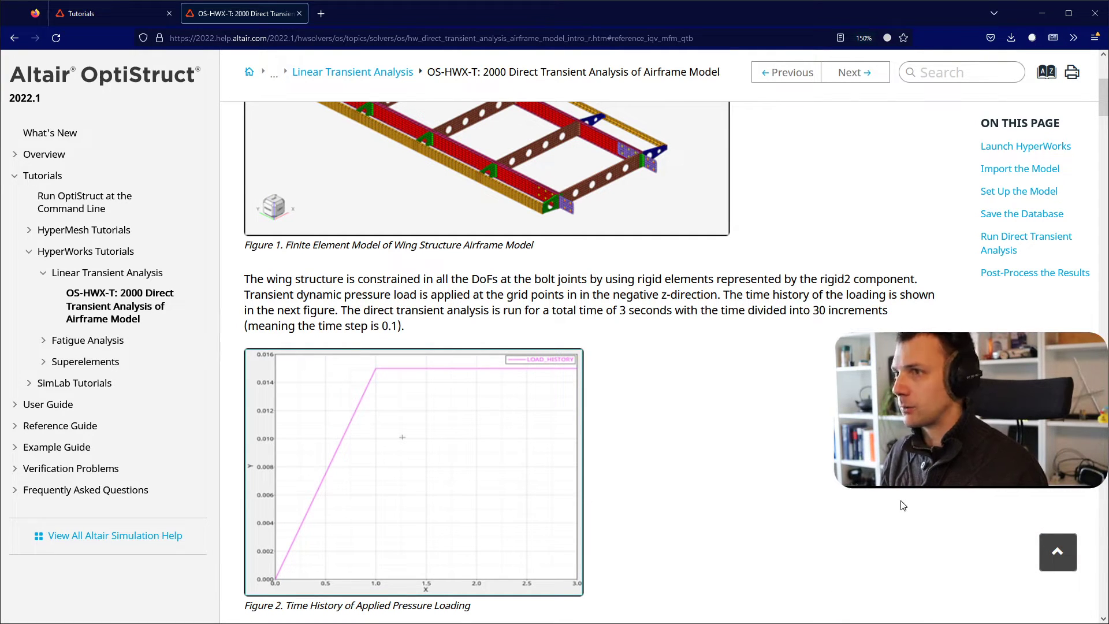
{"action": "left_click_drag", "start_coordinate": [816, 12], "coordinate": [815, 0]}
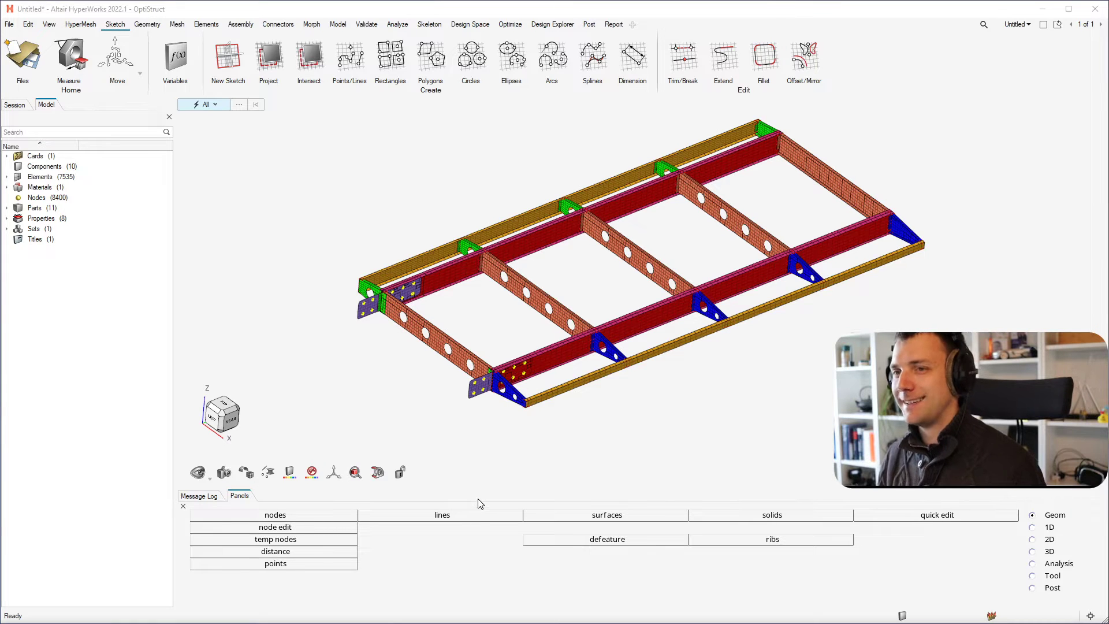
- Close the lower panel area to enlarge the graphics view and orient the wing structure at a flatter oblique angle
{"action": "left_click", "coordinate": [183, 507]}
{"action": "left_click", "coordinate": [183, 494]}
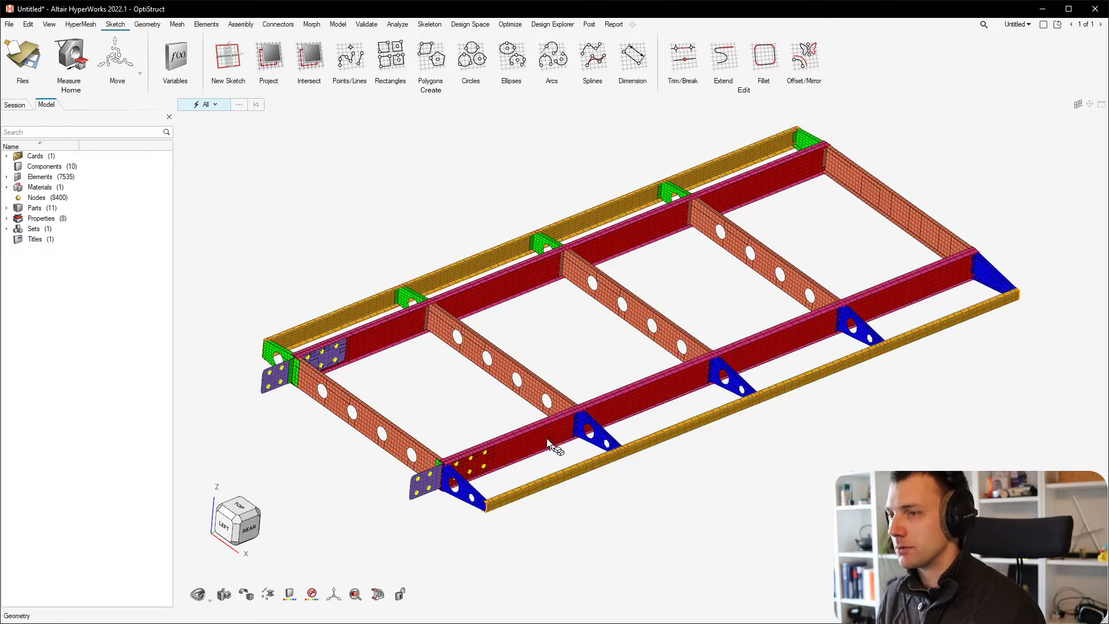
{"action": "middle_click_drag", "start_coordinate": [646, 462], "coordinate": [717, 422]}
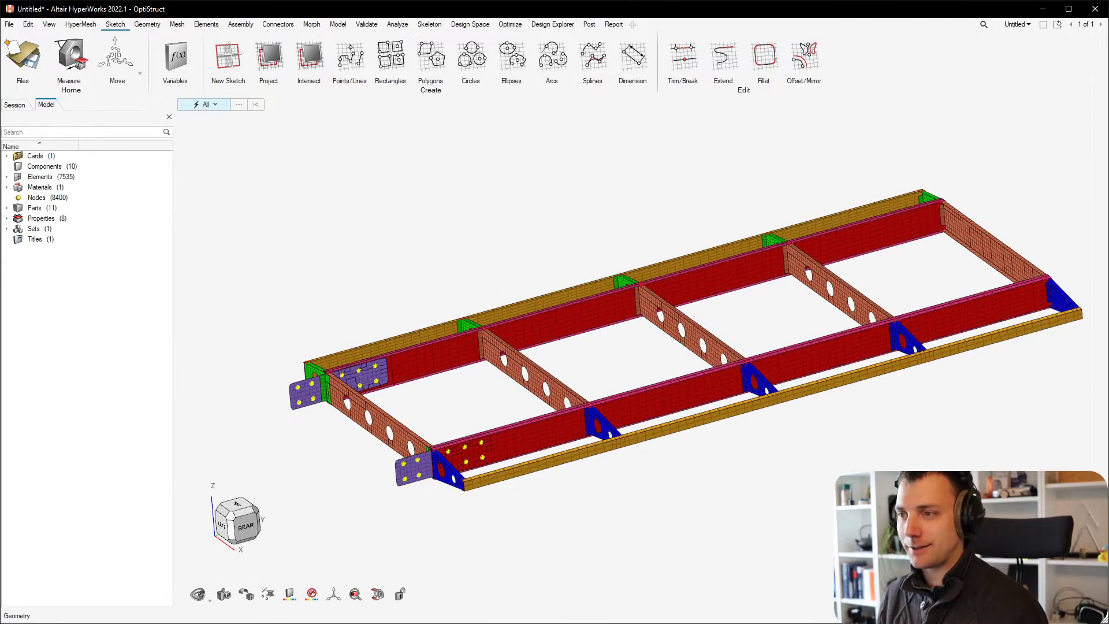
- Switch to the browser and read the airframe tutorial's description of the bolt constraints, pressure load, analysis time, increments and load history
{"action": "left_click_drag", "start_coordinate": [774, 623], "coordinate": [784, 229]}
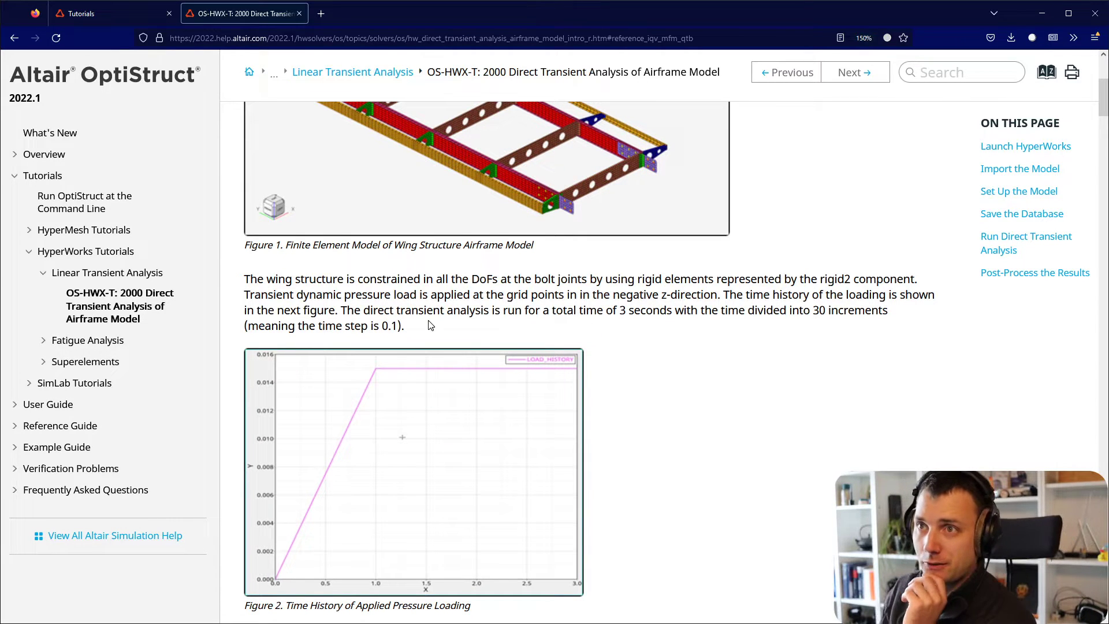
{"action": "left_click_drag", "start_coordinate": [473, 279], "coordinate": [665, 280]}
{"action": "left_click", "coordinate": [516, 280]}
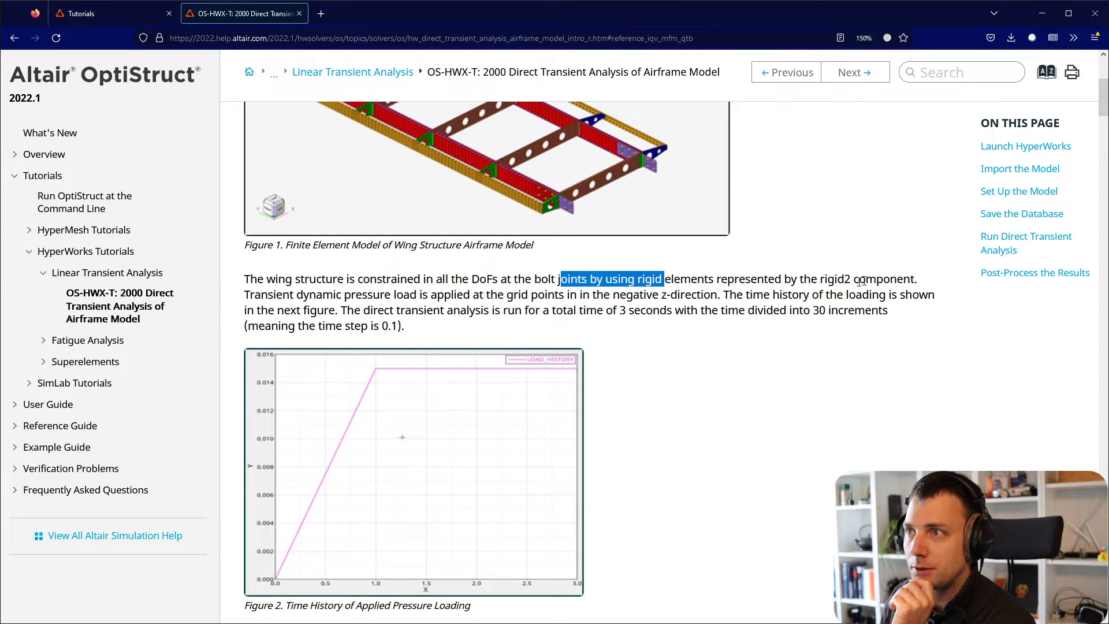
{"action": "left_click_drag", "start_coordinate": [258, 278], "coordinate": [423, 295]}
{"action": "left_click", "coordinate": [482, 293]}
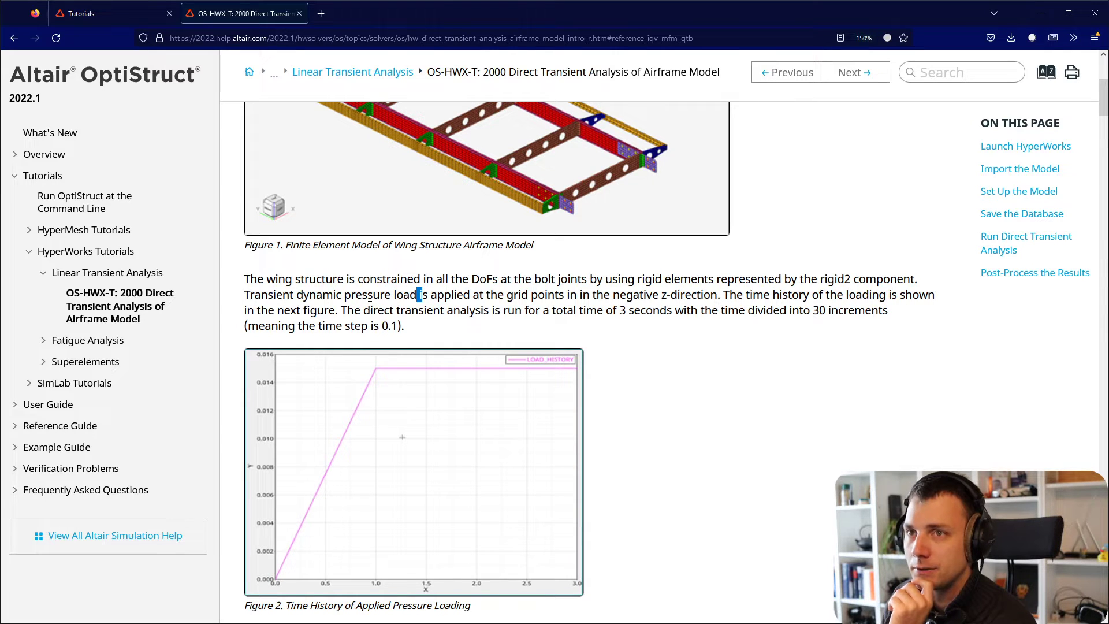
{"action": "left_click_drag", "start_coordinate": [373, 310], "coordinate": [551, 311]}
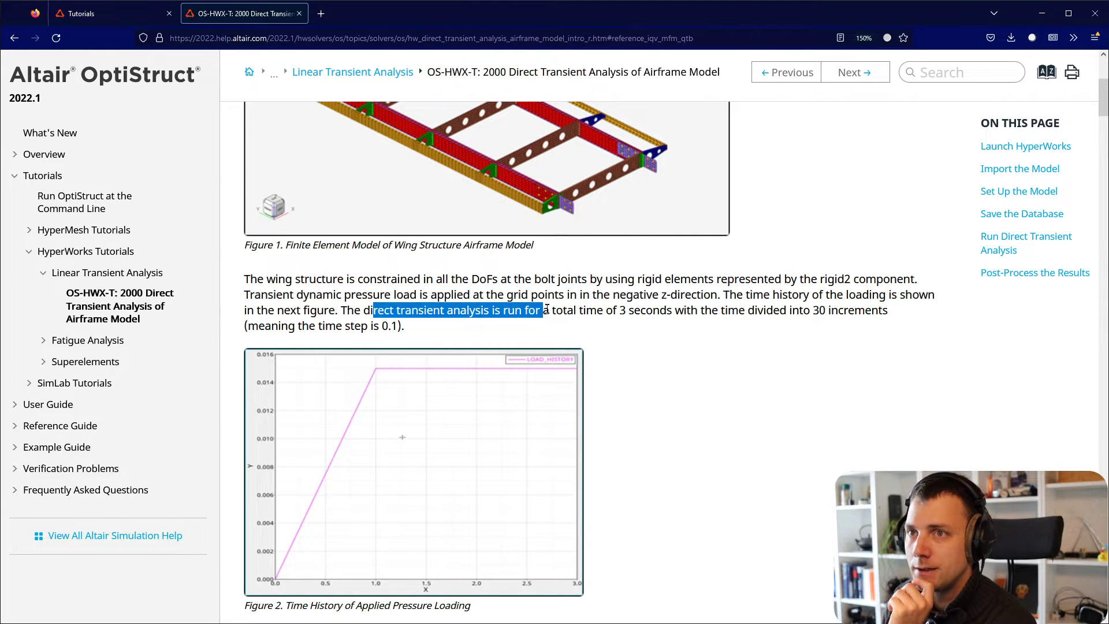
{"action": "left_click", "coordinate": [582, 321]}
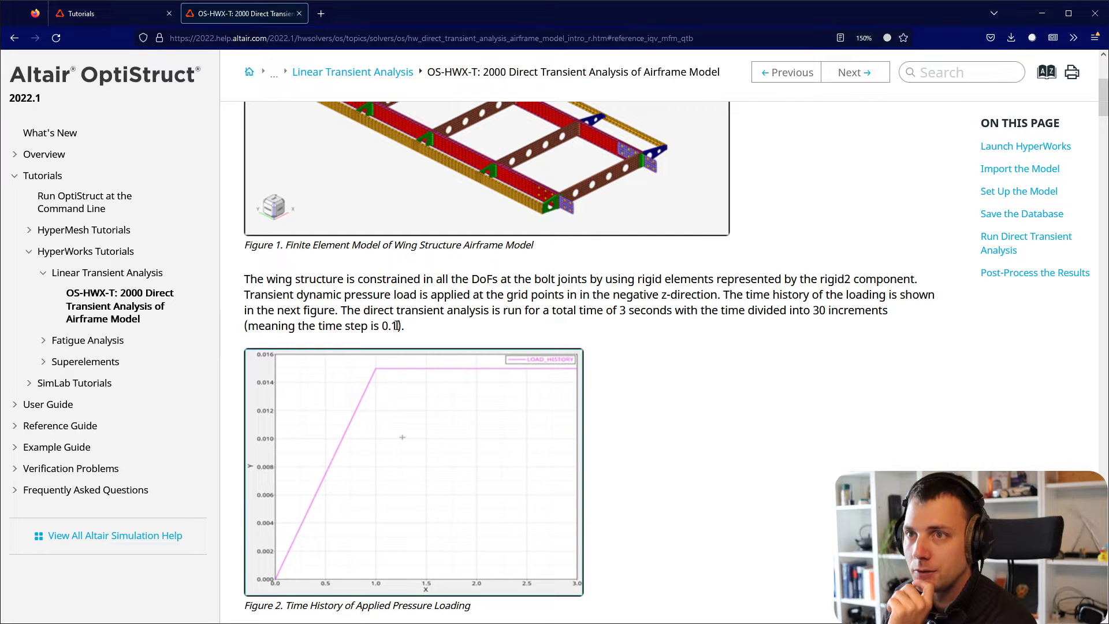
{"action": "scroll", "coordinate": [452, 327], "scroll_direction": "down", "scroll_amount": 3}
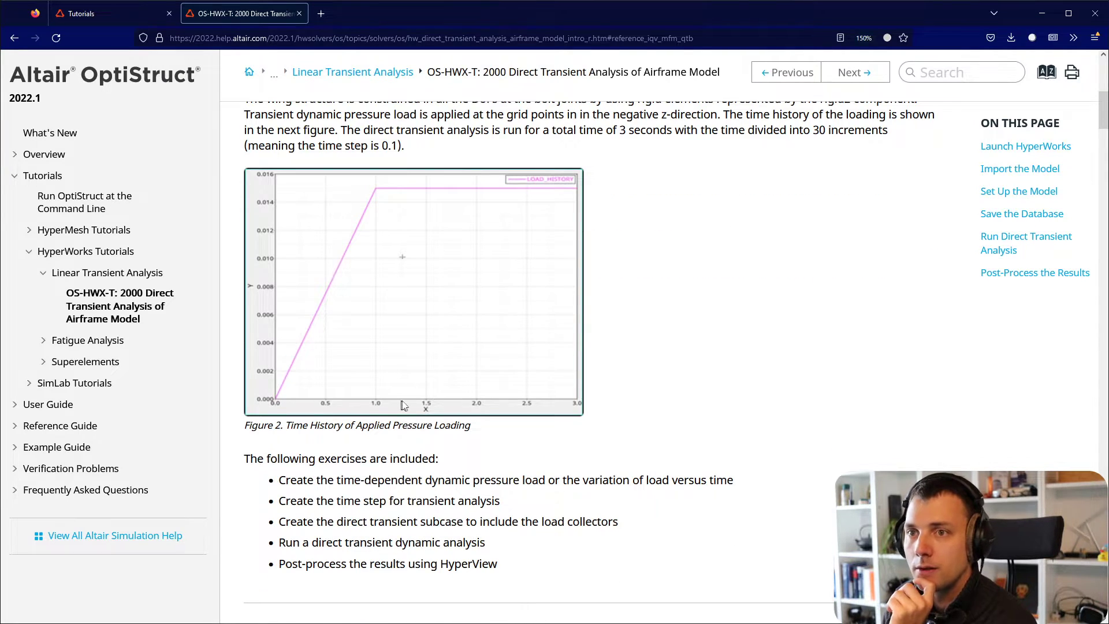
{"action": "scroll", "coordinate": [418, 389], "scroll_direction": "down", "scroll_amount": 2}
{"action": "scroll", "coordinate": [349, 370], "scroll_direction": "up", "scroll_amount": 2}
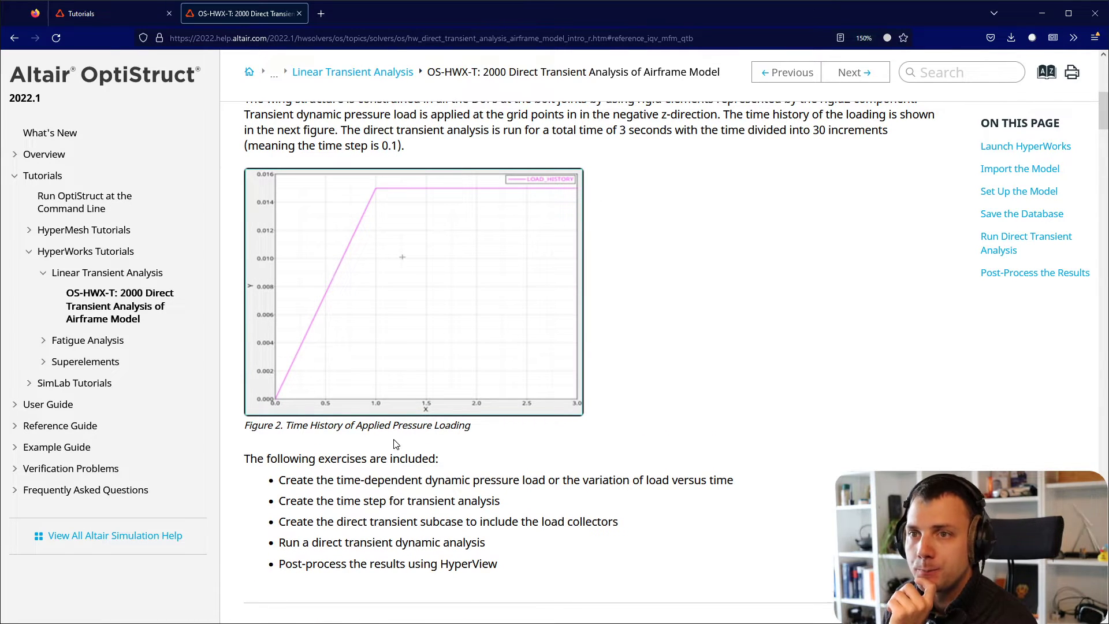
{"action": "scroll", "coordinate": [318, 384], "scroll_direction": "down", "scroll_amount": 2}
{"action": "scroll", "coordinate": [319, 381], "scroll_direction": "down", "scroll_amount": 2}
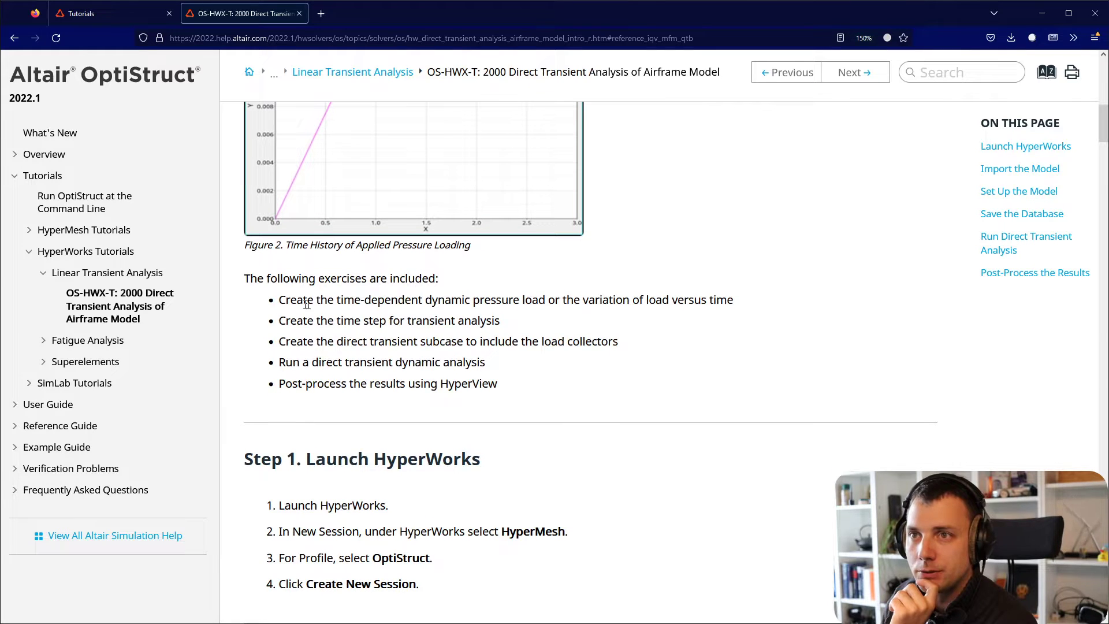
- Read the tutorial's list of included exercises, from creating the time-dependent pressure load to post-processing in HyperView
{"action": "left_click_drag", "start_coordinate": [307, 304], "coordinate": [763, 303]}
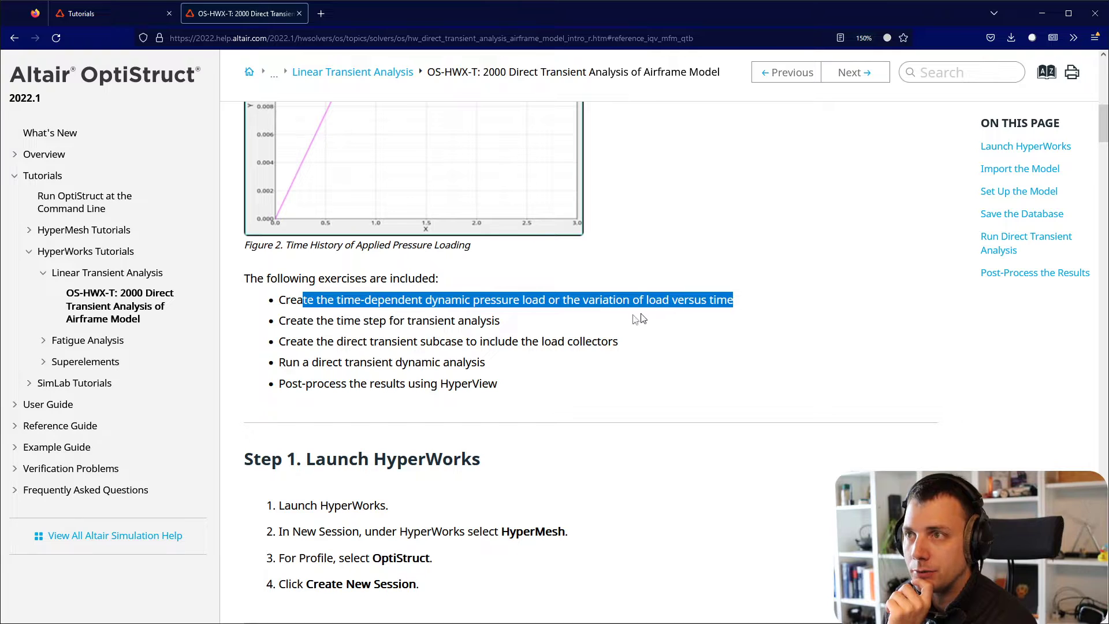
{"action": "left_click", "coordinate": [309, 334]}
{"action": "left_click_drag", "start_coordinate": [290, 299], "coordinate": [371, 299]}
{"action": "left_click_drag", "start_coordinate": [537, 297], "coordinate": [486, 319]}
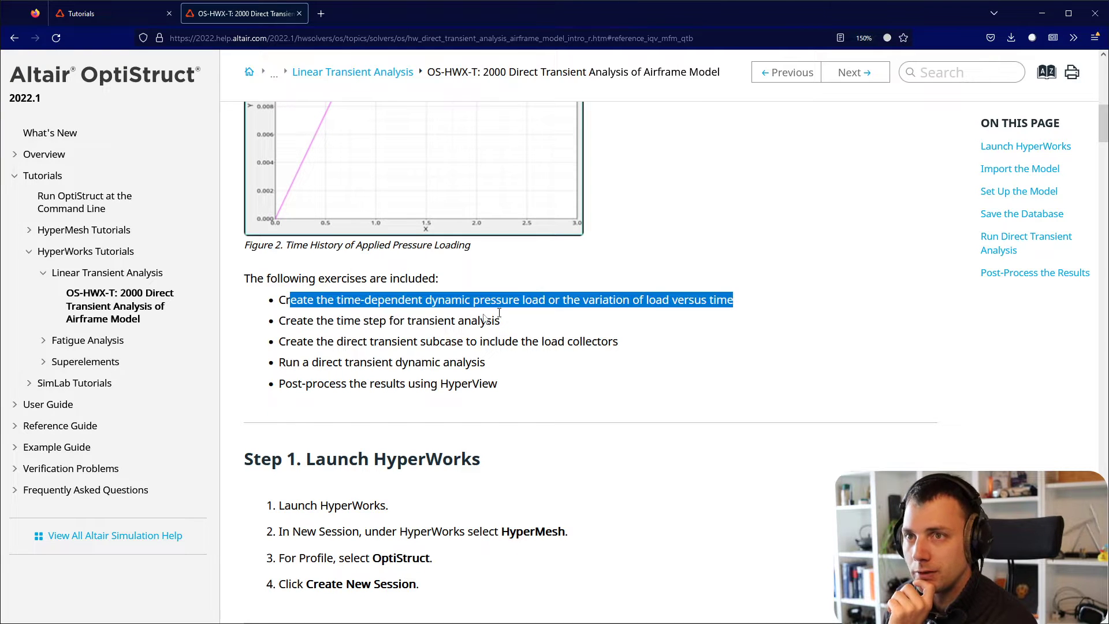
{"action": "left_click", "coordinate": [282, 335]}
{"action": "left_click_drag", "start_coordinate": [291, 320], "coordinate": [610, 328]}
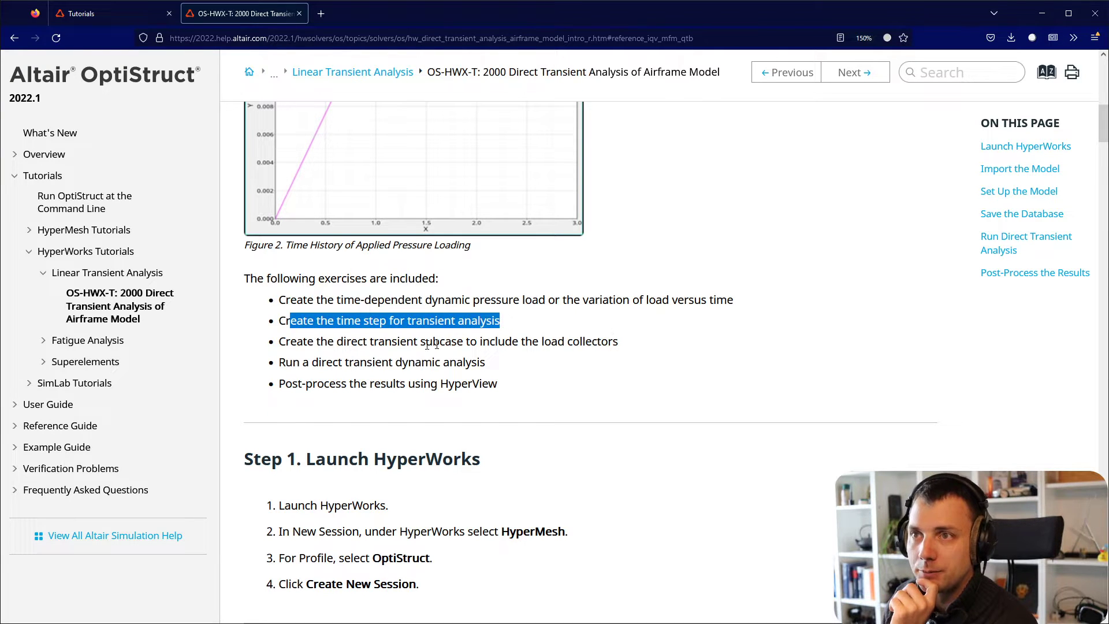
{"action": "left_click_drag", "start_coordinate": [284, 341], "coordinate": [845, 336]}
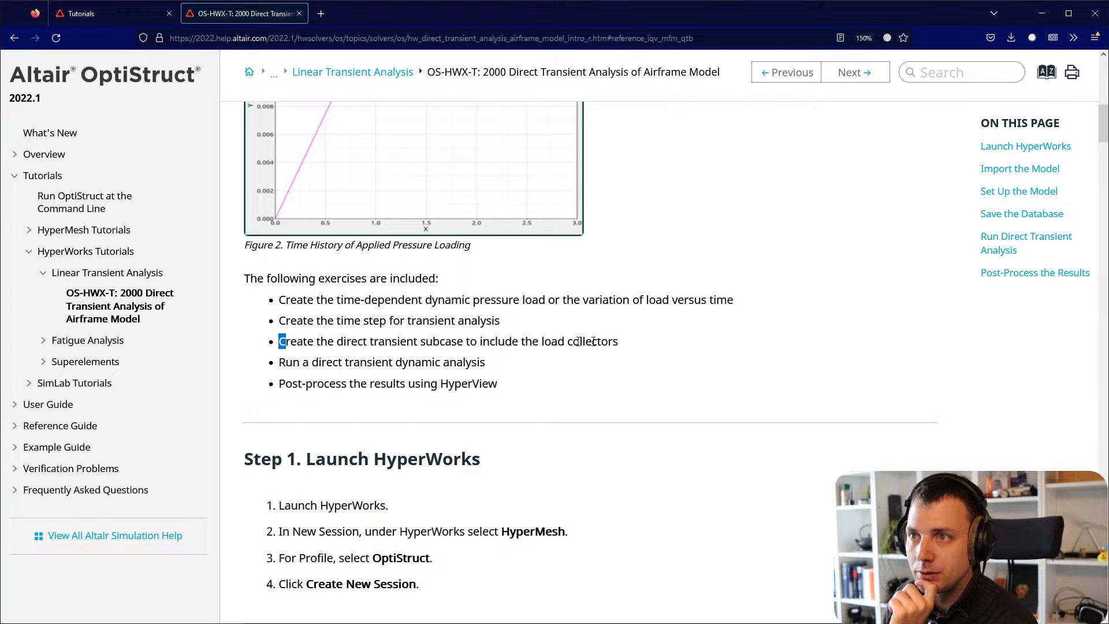
{"action": "left_click_drag", "start_coordinate": [279, 362], "coordinate": [595, 361]}
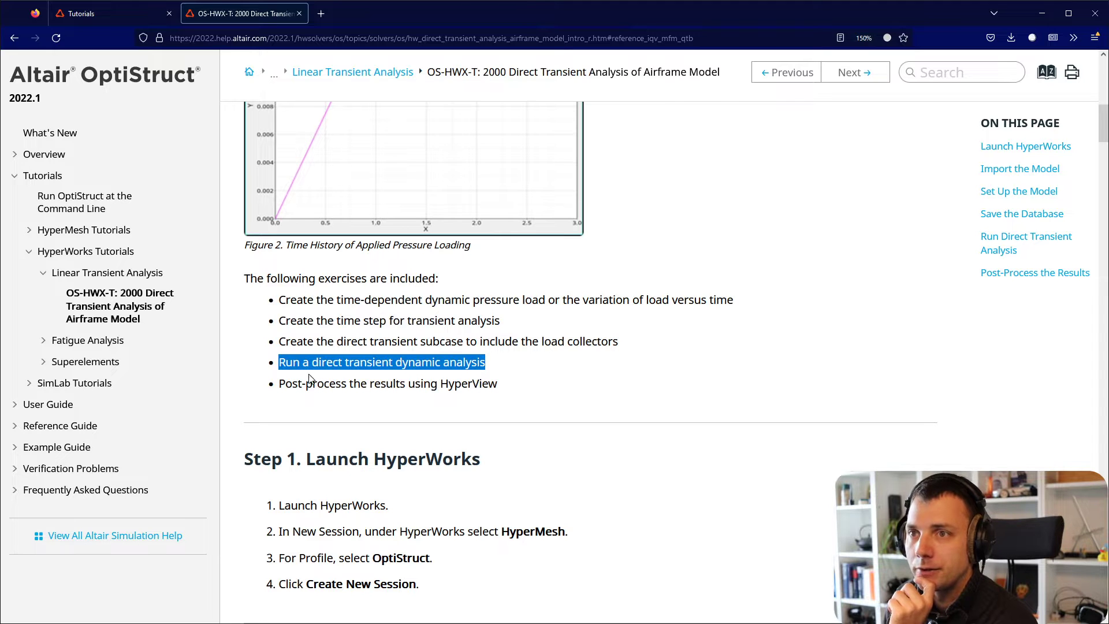
{"action": "left_click_drag", "start_coordinate": [335, 383], "coordinate": [606, 383]}
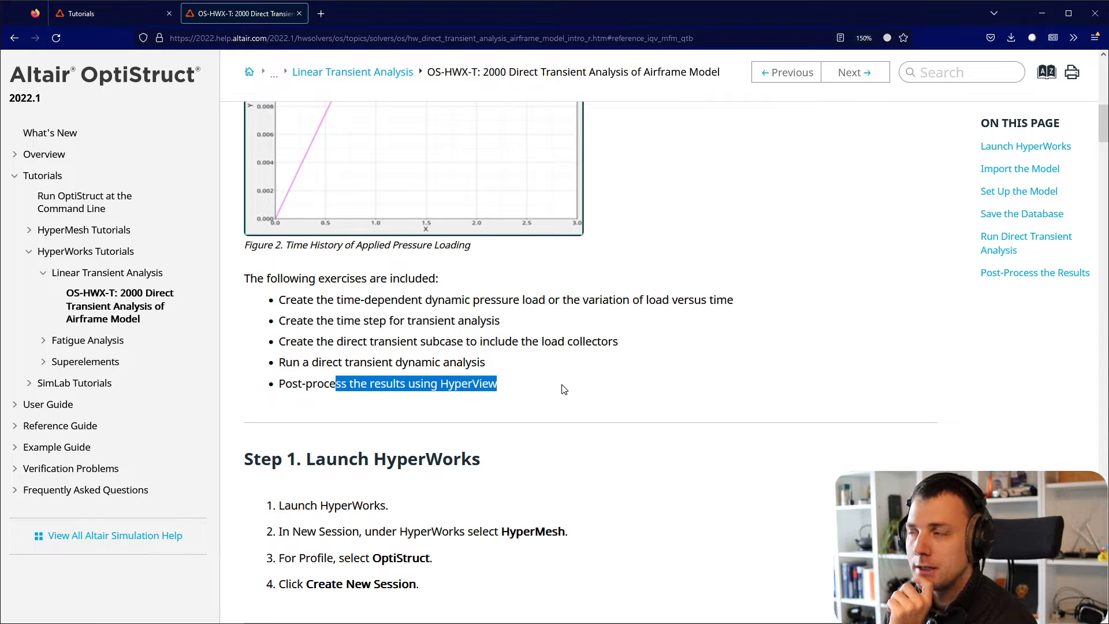
- Review the launch and import instructions and find section 3.1 on creating a TABLED1 curve
{"action": "scroll", "coordinate": [569, 384], "scroll_direction": "down", "scroll_amount": 5}
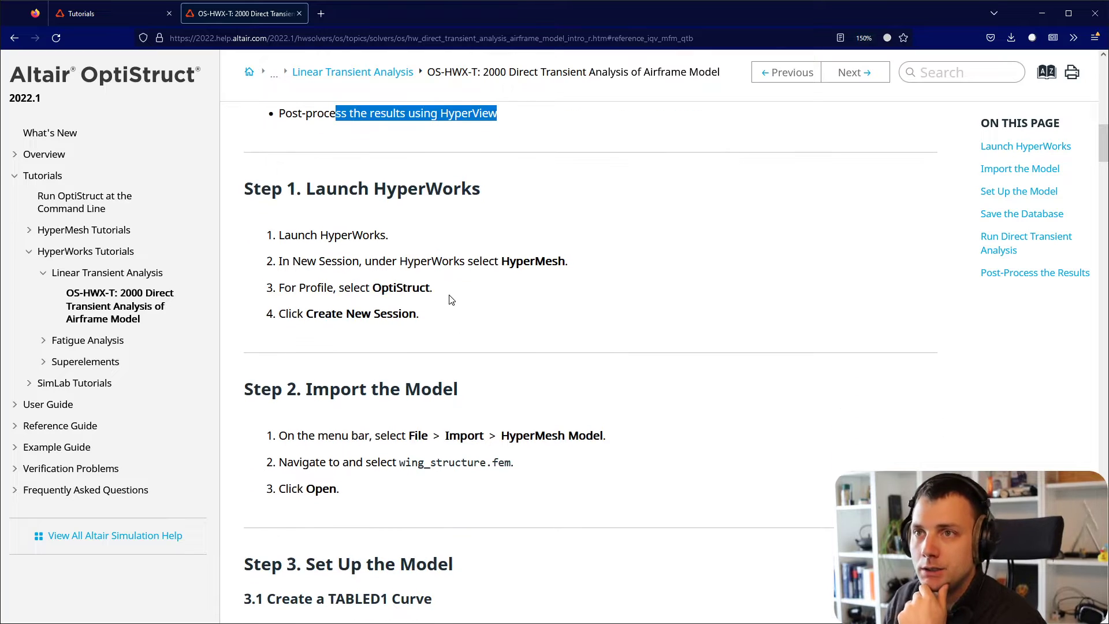
{"action": "left_click_drag", "start_coordinate": [315, 199], "coordinate": [517, 273]}
{"action": "left_click_drag", "start_coordinate": [354, 315], "coordinate": [611, 374]}
{"action": "scroll", "coordinate": [434, 338], "scroll_direction": "down", "scroll_amount": 1}
{"action": "scroll", "coordinate": [520, 306], "scroll_direction": "down", "scroll_amount": 3}
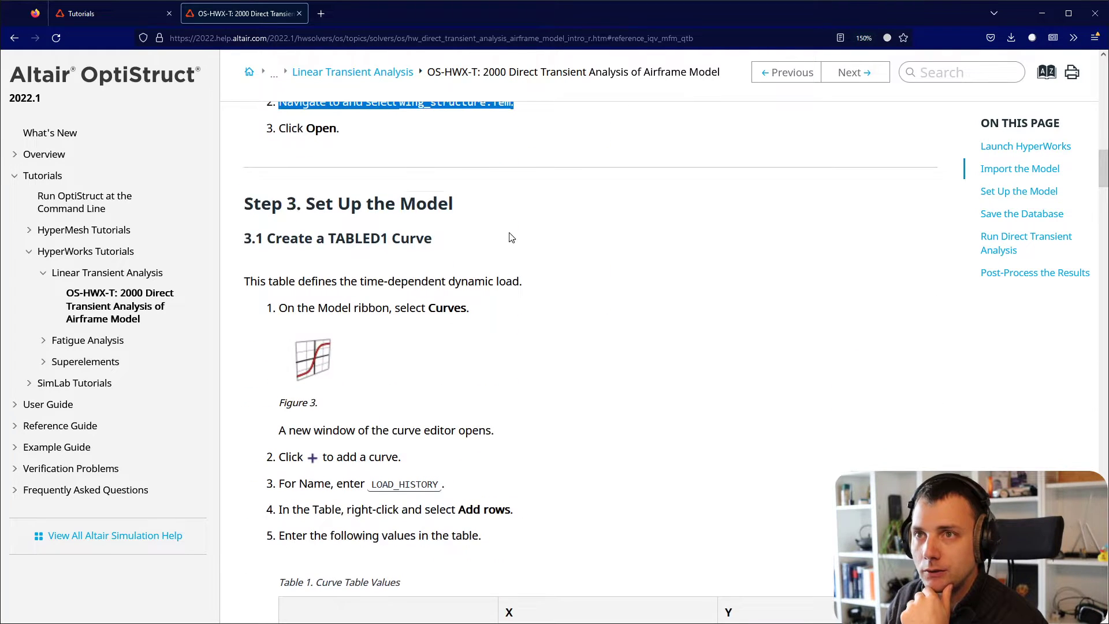
{"action": "scroll", "coordinate": [491, 231], "scroll_direction": "down", "scroll_amount": 2}
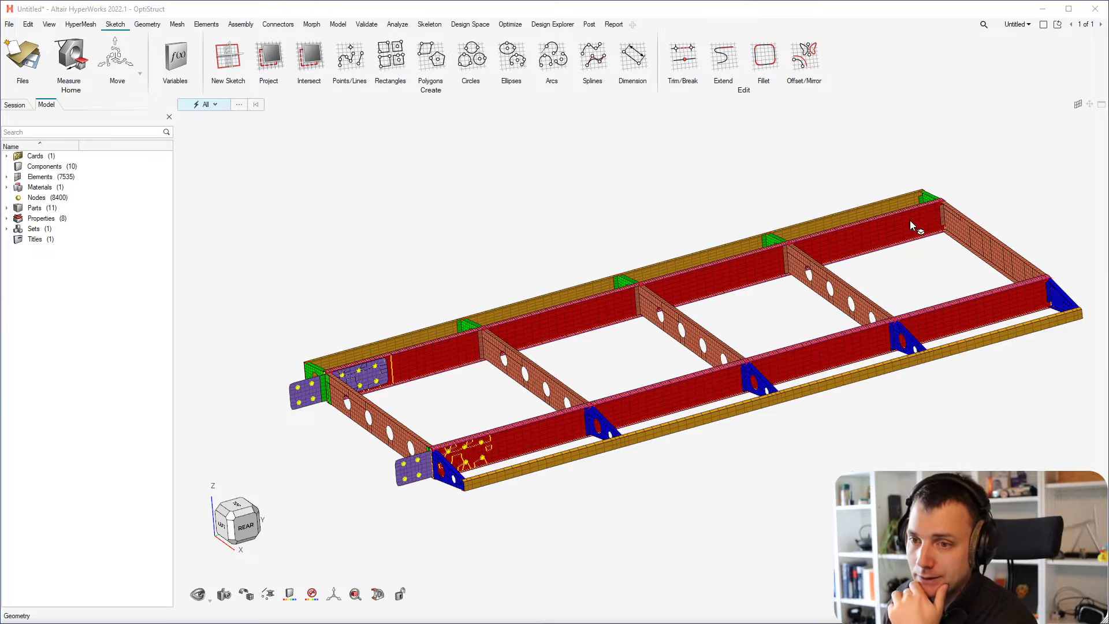
- Return to HyperWorks, try creating a TABLED1 curve through a keyword search, and undo its creation
{"action": "left_click", "coordinate": [984, 26]}
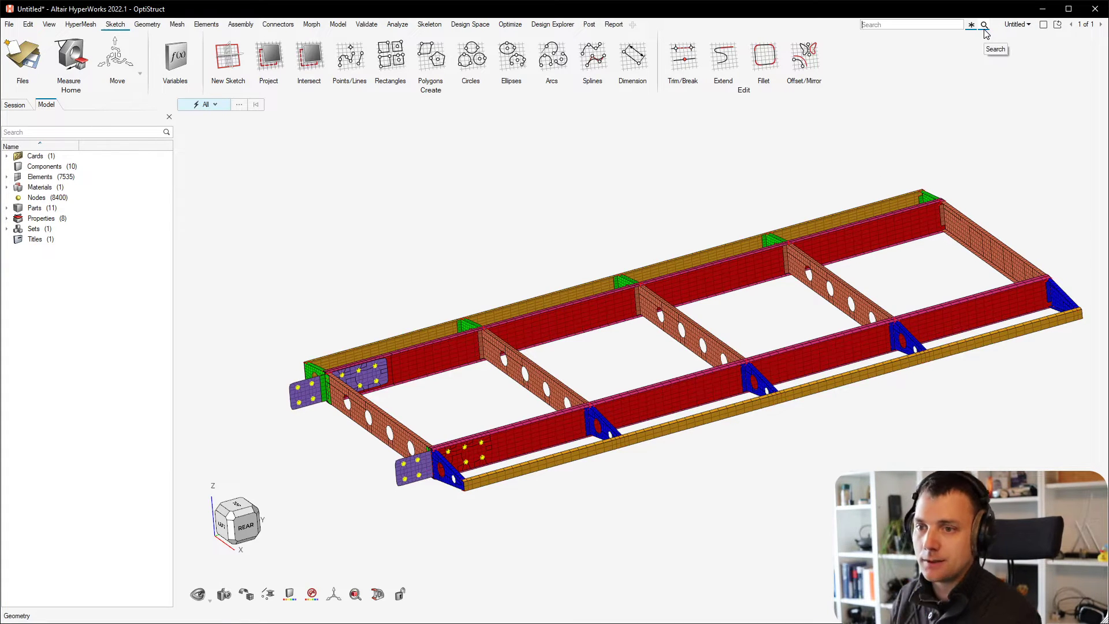
{"action": "type", "text": "Tabl"}
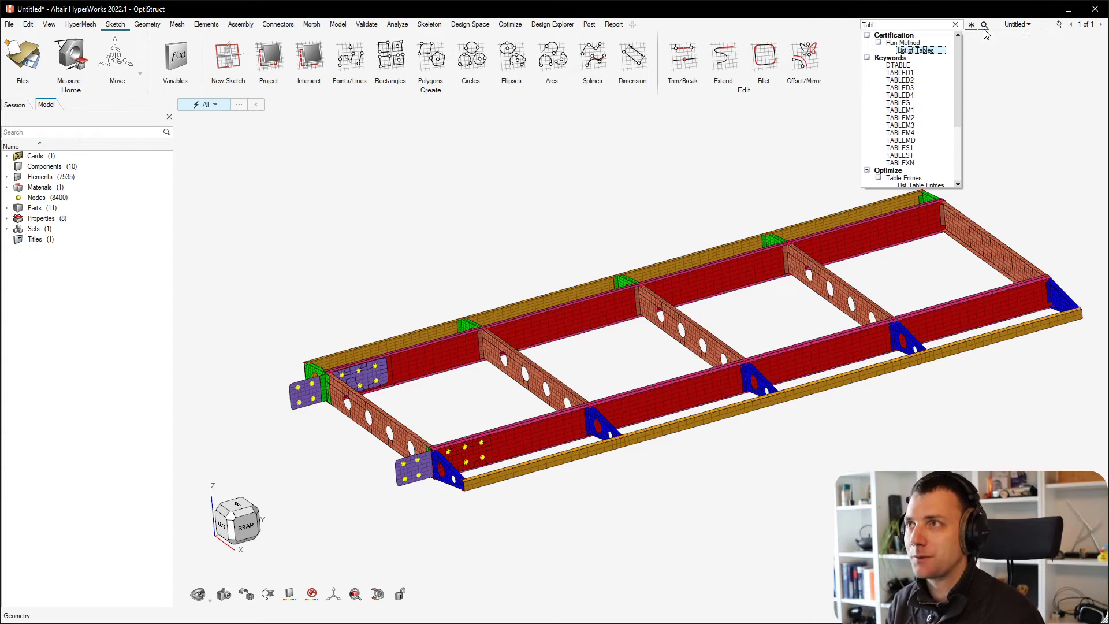
{"action": "type", "text": "ed"}
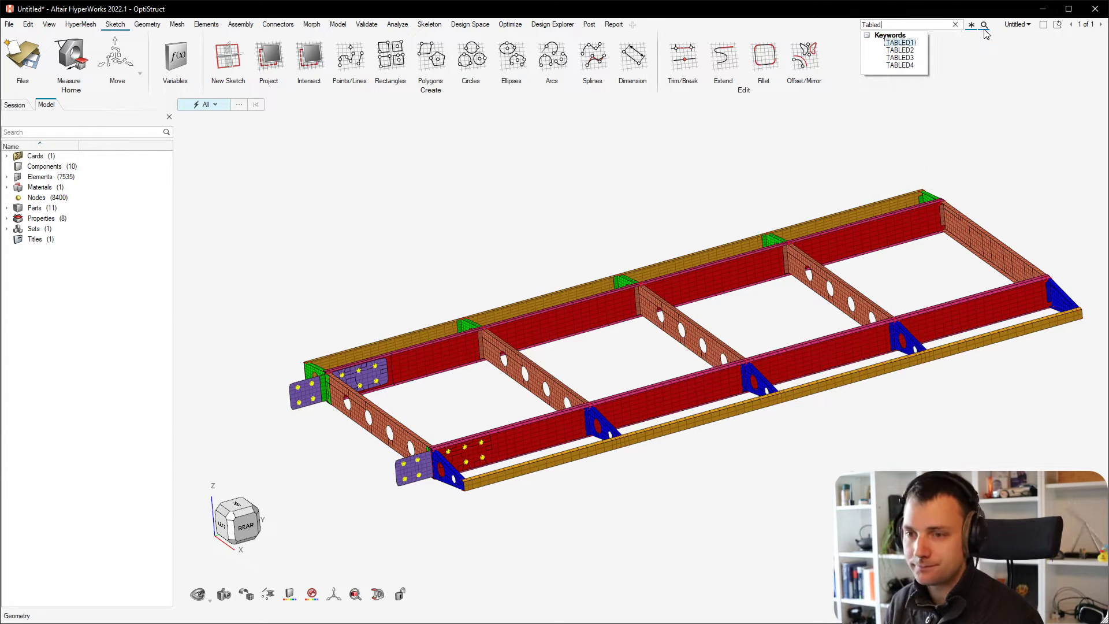
{"action": "left_click", "coordinate": [898, 44]}
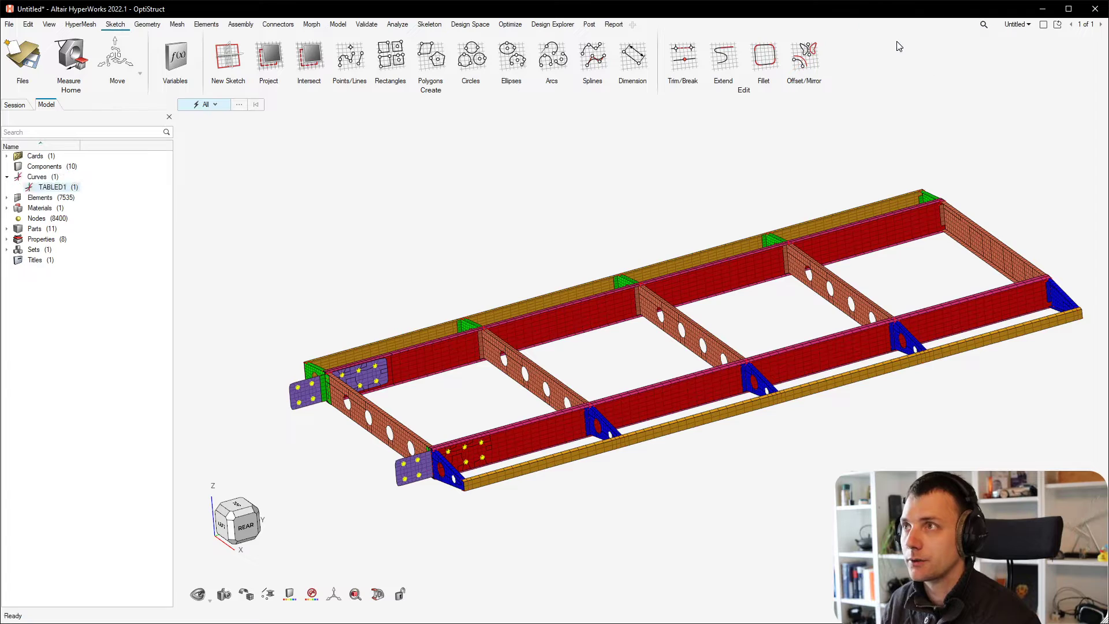
{"action": "right_click", "coordinate": [54, 188]}
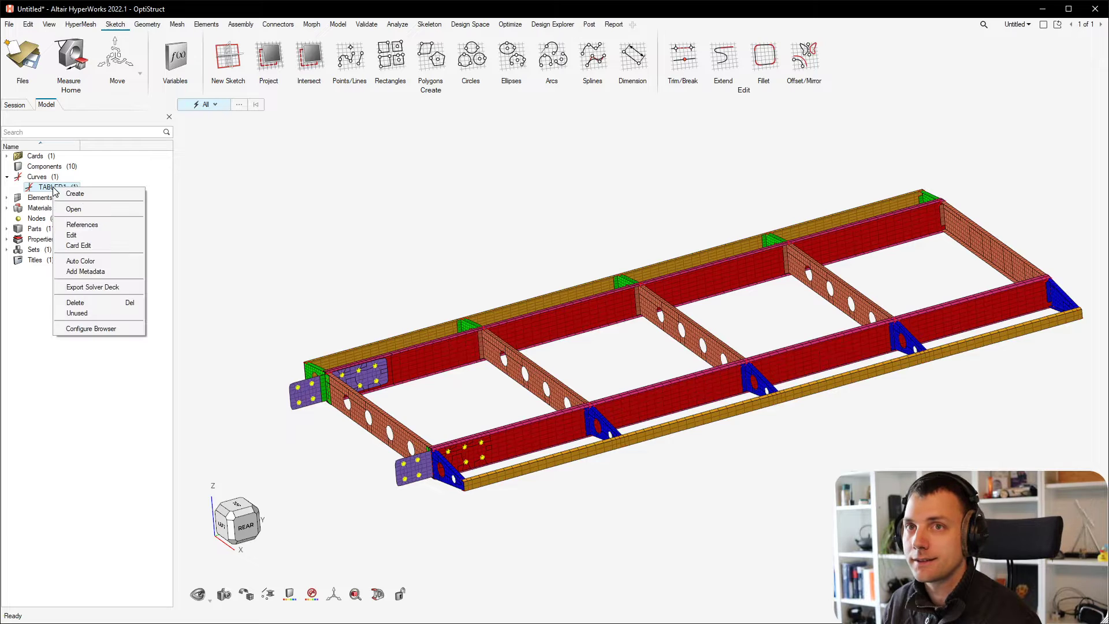
{"action": "left_click", "coordinate": [144, 185]}
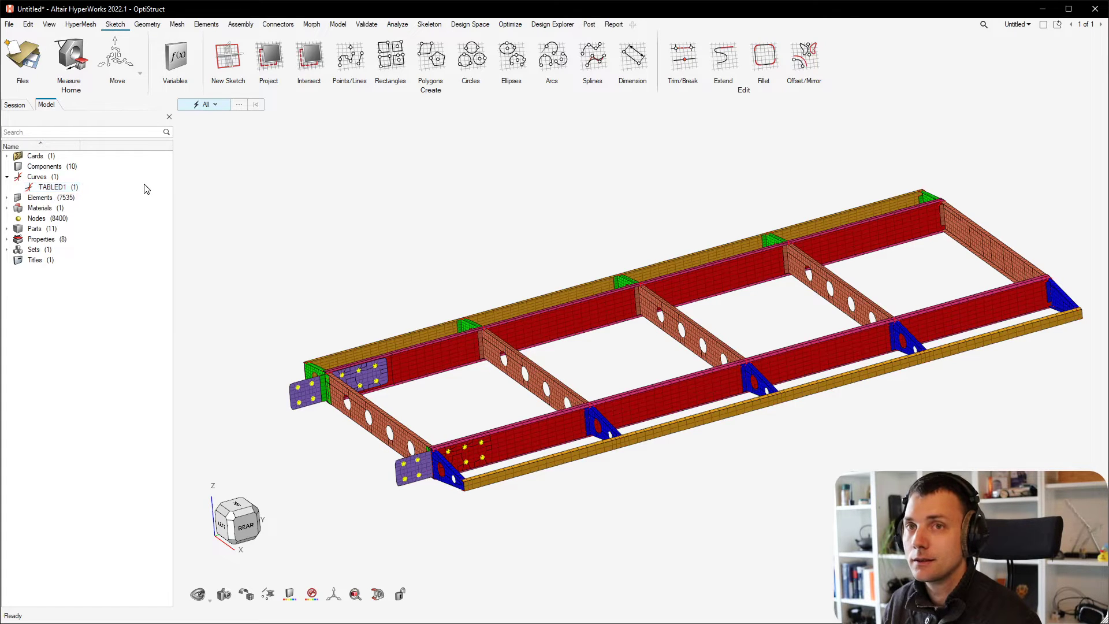
{"action": "key", "text": "ctrl+z"}
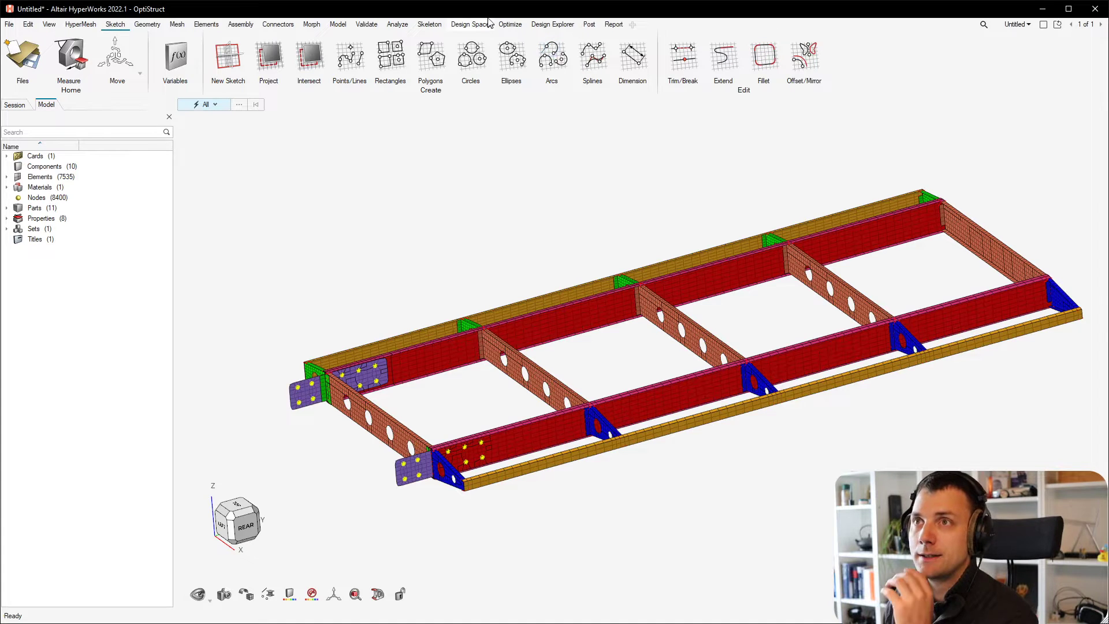
{"action": "left_click", "coordinate": [1020, 26]}
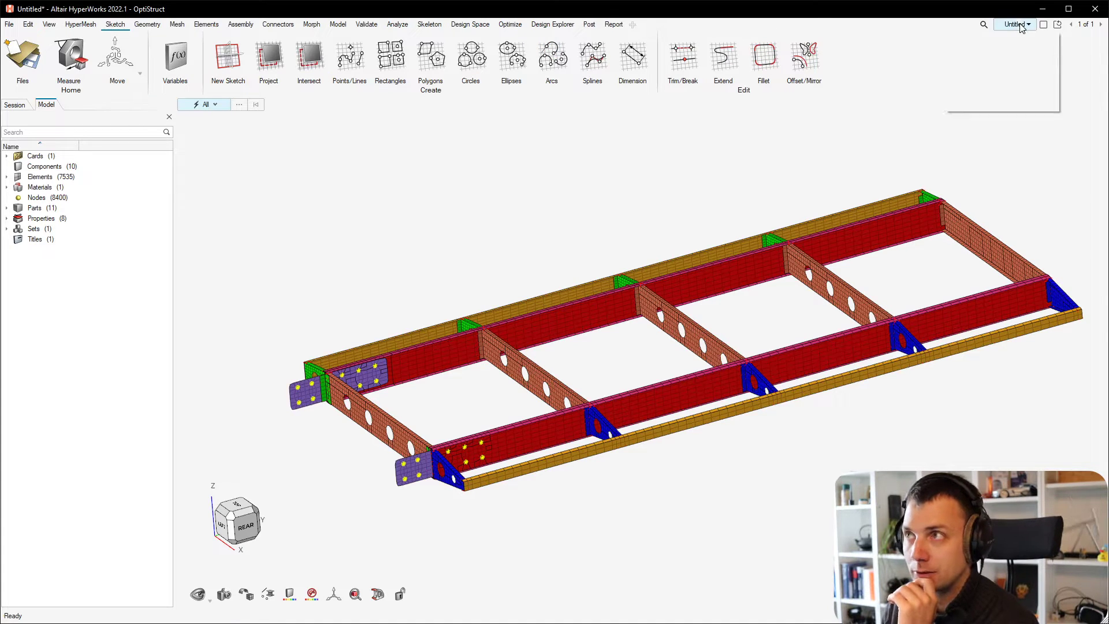
{"action": "left_click", "coordinate": [849, 113]}
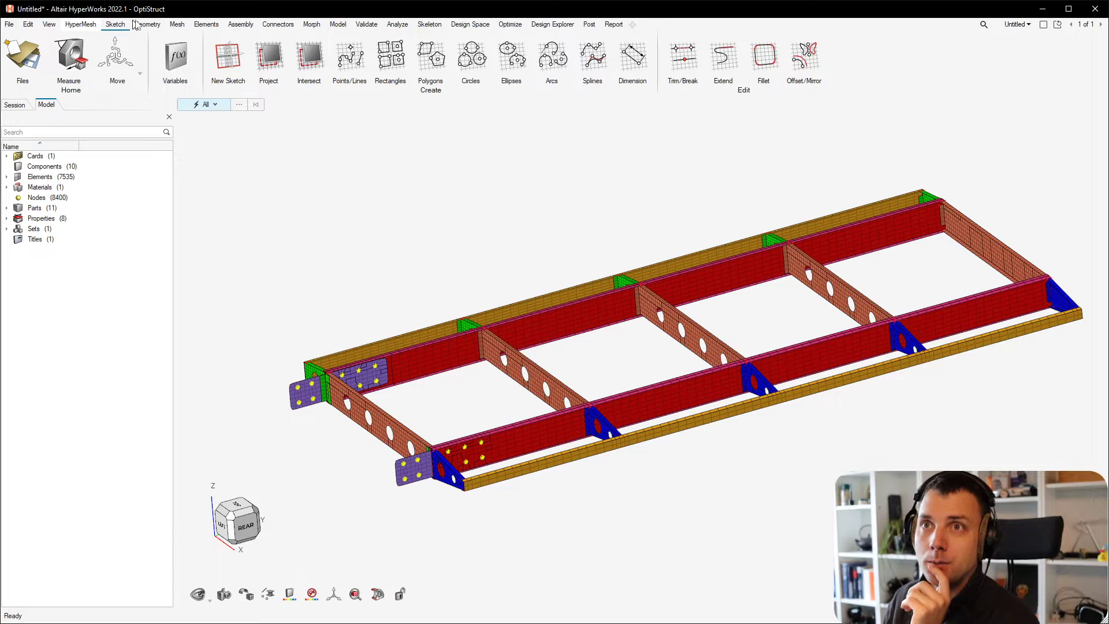
- Open the Curve Editor, shrink its window to fit the screen and move it over the graphics area
{"action": "left_click", "coordinate": [332, 23]}
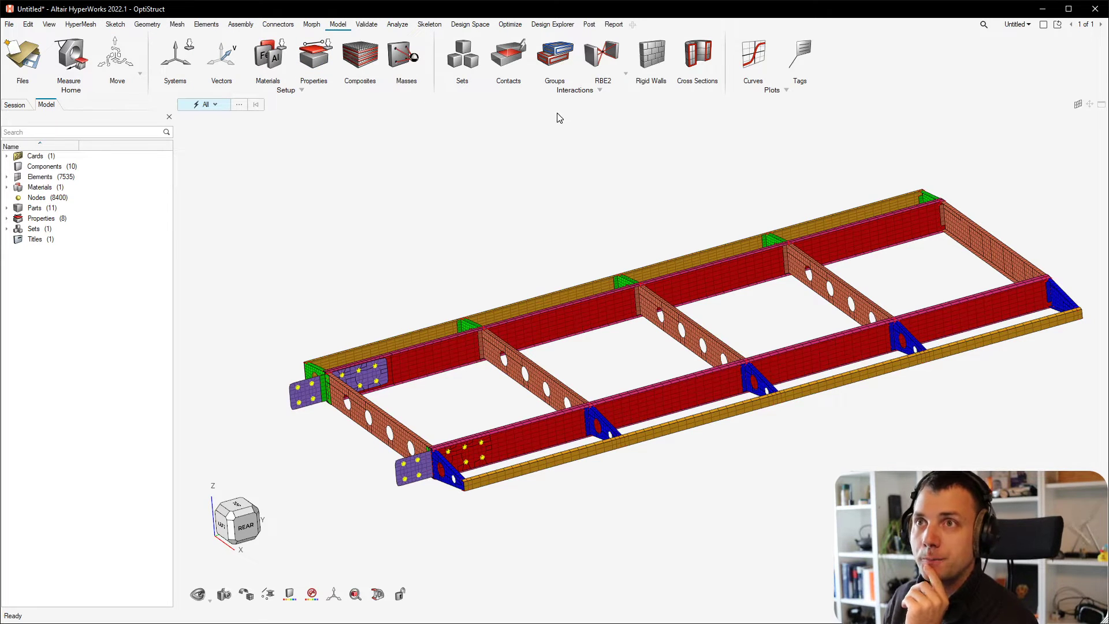
{"action": "left_click", "coordinate": [756, 58]}
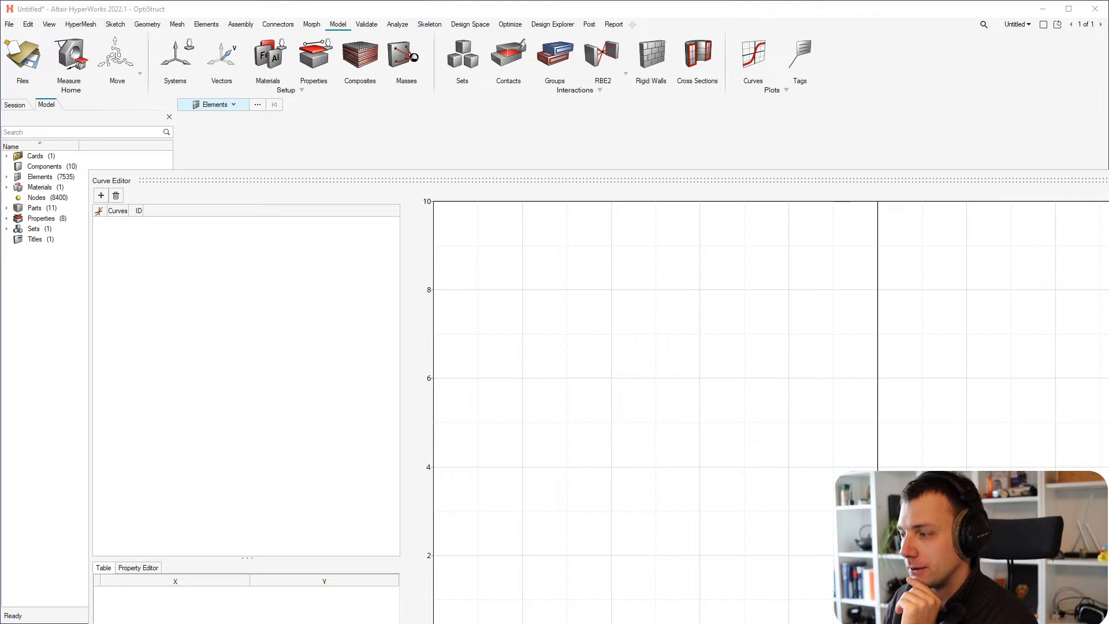
{"action": "left_click_drag", "start_coordinate": [1108, 623], "coordinate": [810, 495]}
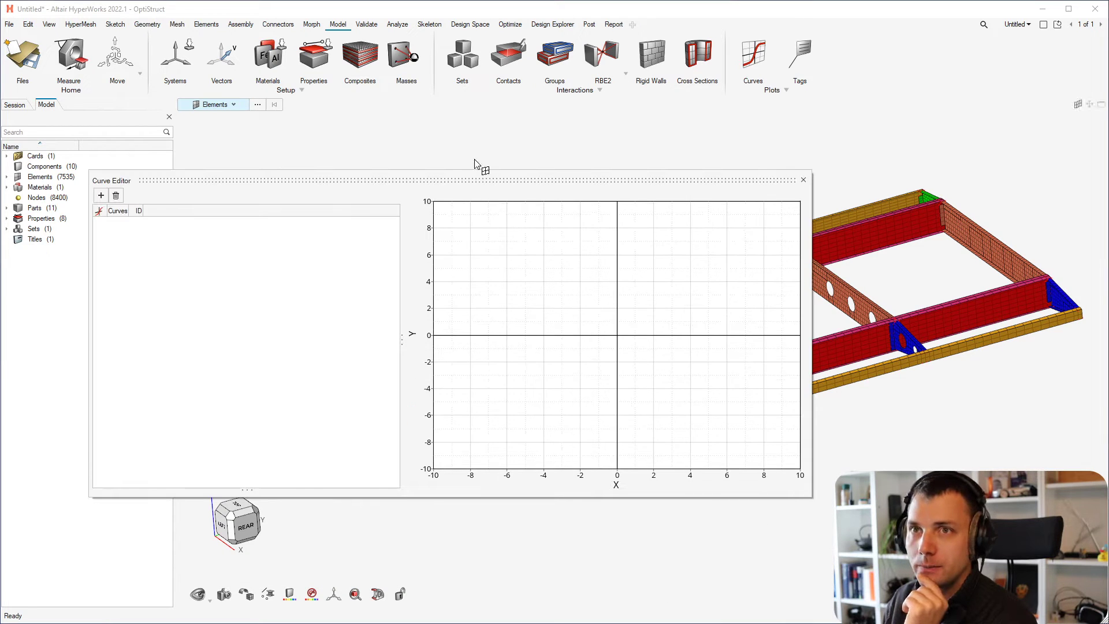
{"action": "left_click_drag", "start_coordinate": [415, 178], "coordinate": [549, 167]}
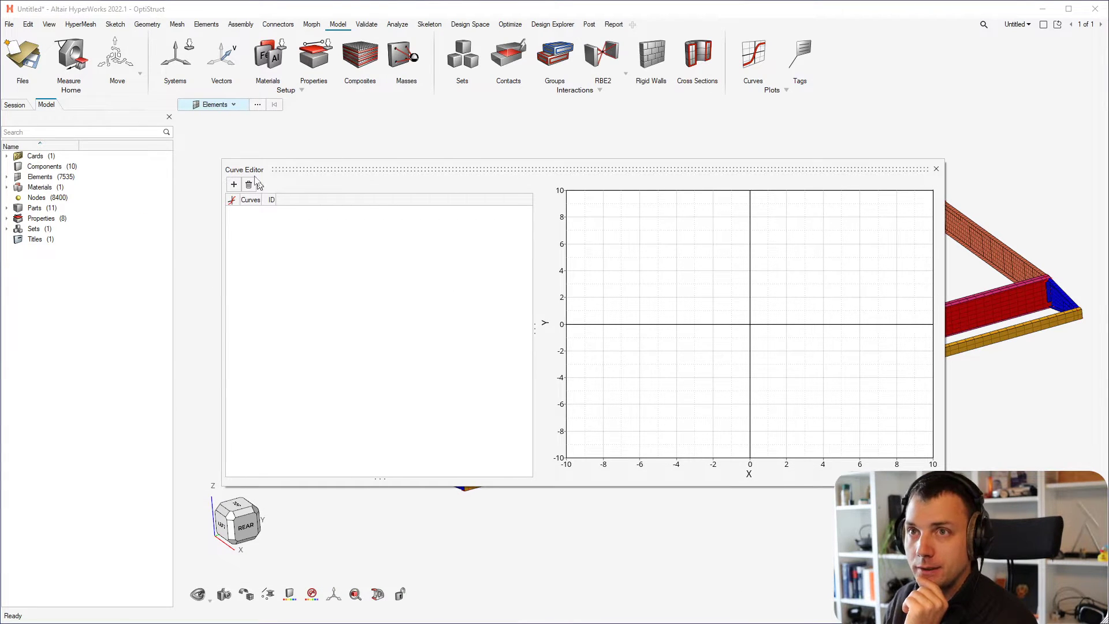
- Create a new curve named LOAD_HISTORY in the Curve Editor
{"action": "left_click", "coordinate": [234, 185]}
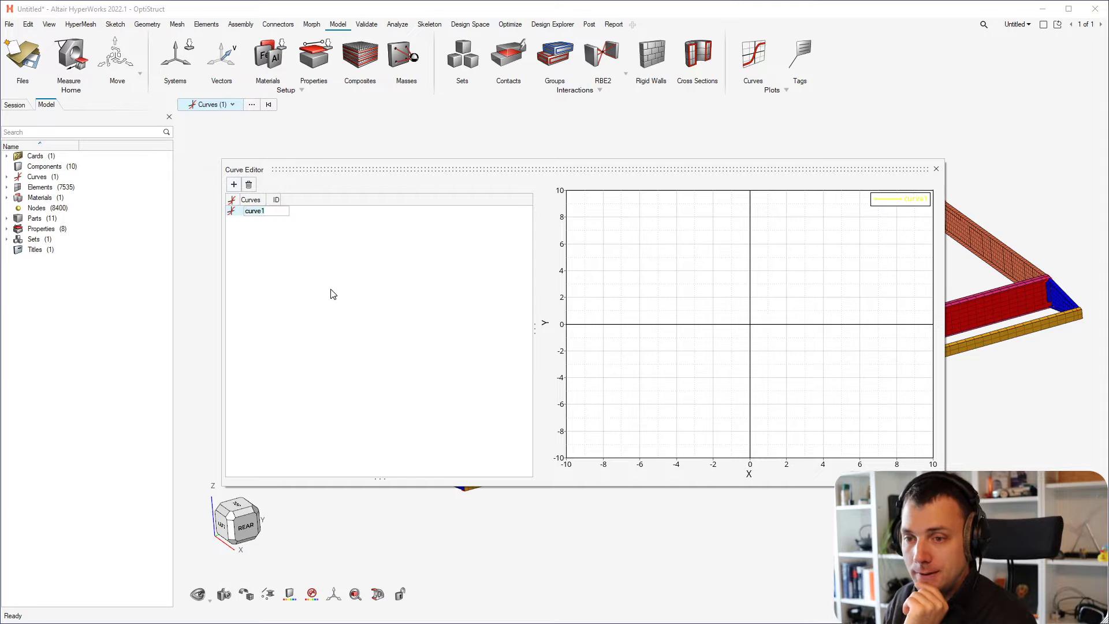
{"action": "type", "text": "LOAD"}
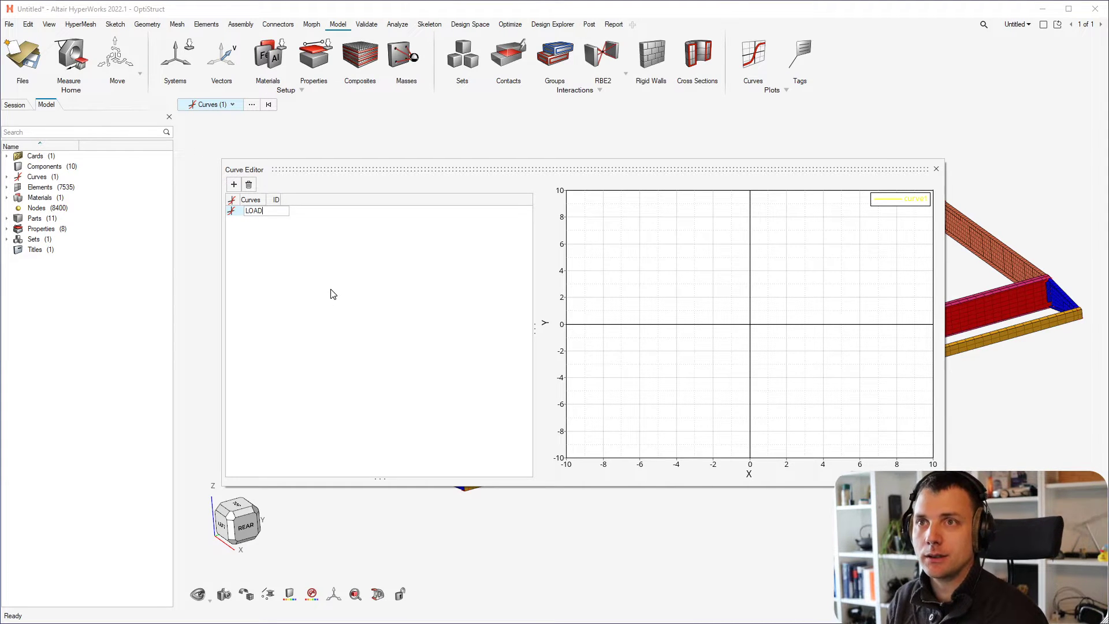
{"action": "type", "text": "_HISTORY"}
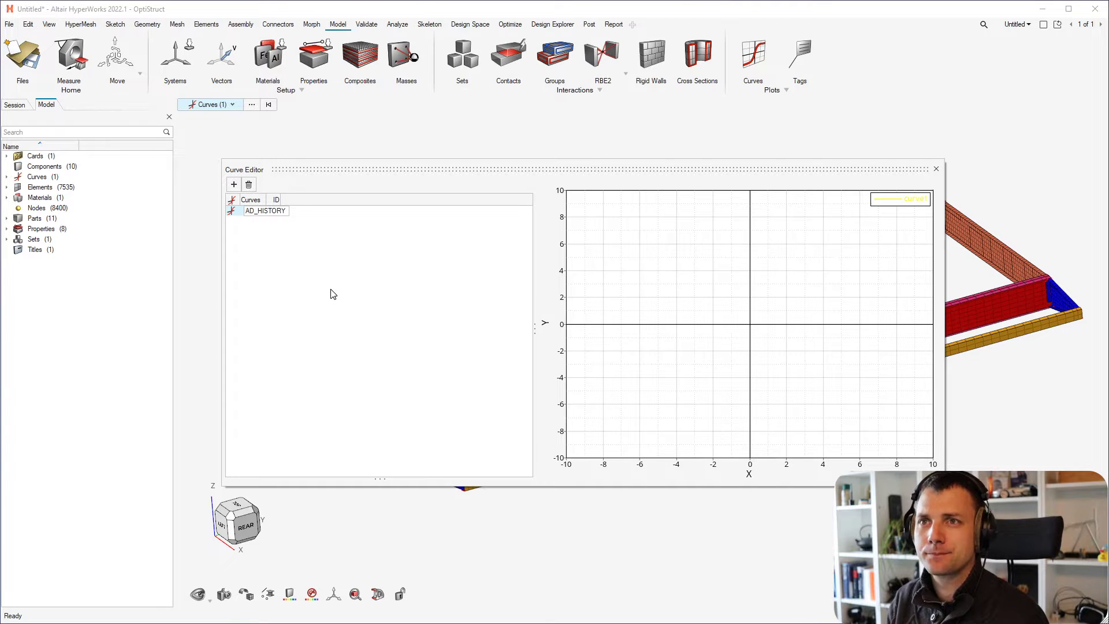
{"action": "key", "text": "Return"}
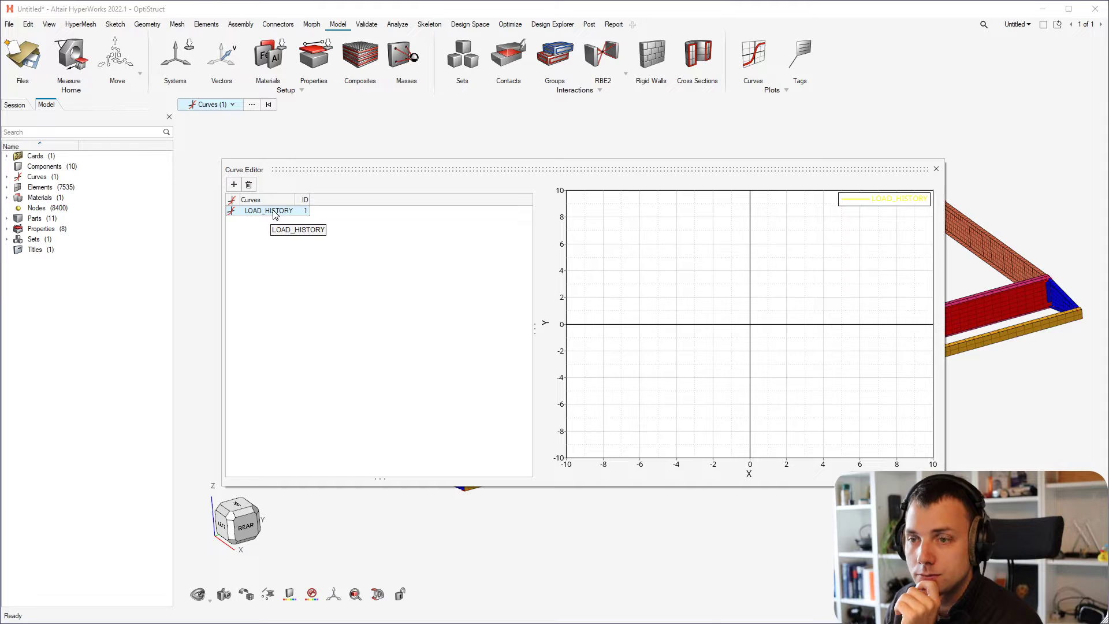
- Reveal the point table of LOAD_HISTORY and enter its first point at X 0.0, Y 0.0
{"action": "left_click_drag", "start_coordinate": [390, 480], "coordinate": [389, 353]}
{"action": "left_click", "coordinate": [325, 389]}
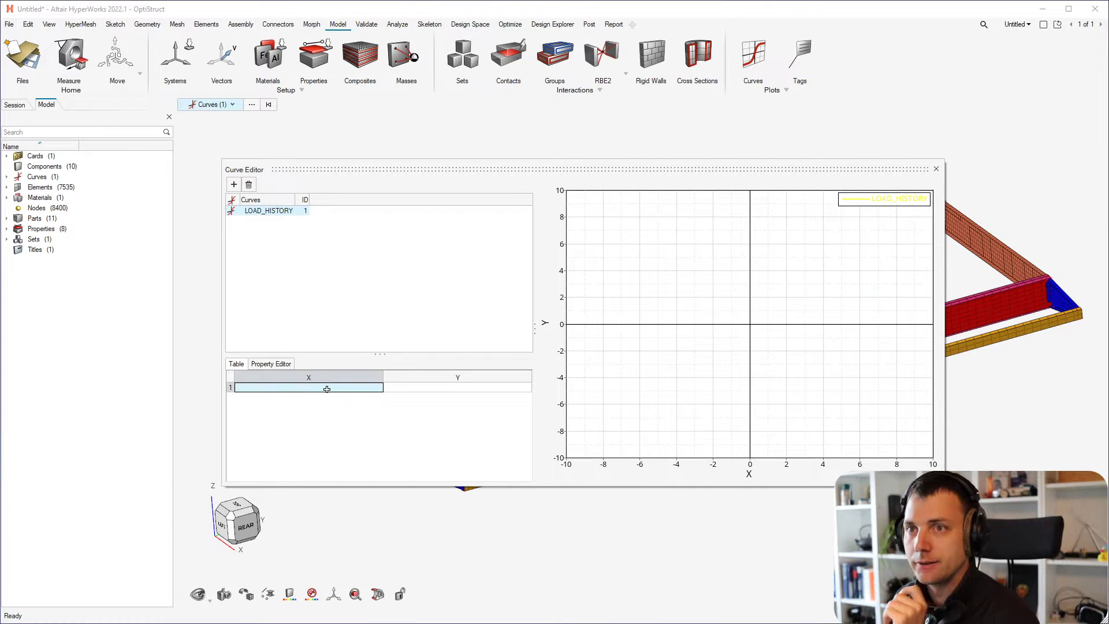
{"action": "left_click", "coordinate": [327, 389]}
{"action": "type", "text": "0"}
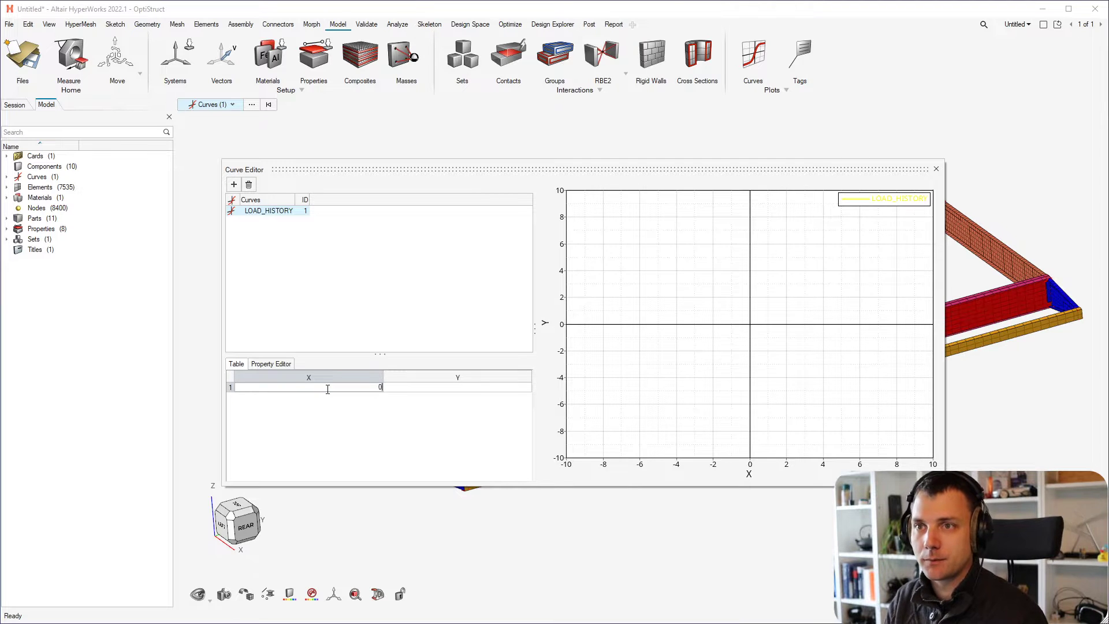
{"action": "key", "text": "Tab"}
{"action": "type", "text": "0"}
{"action": "key", "text": "Tab"}
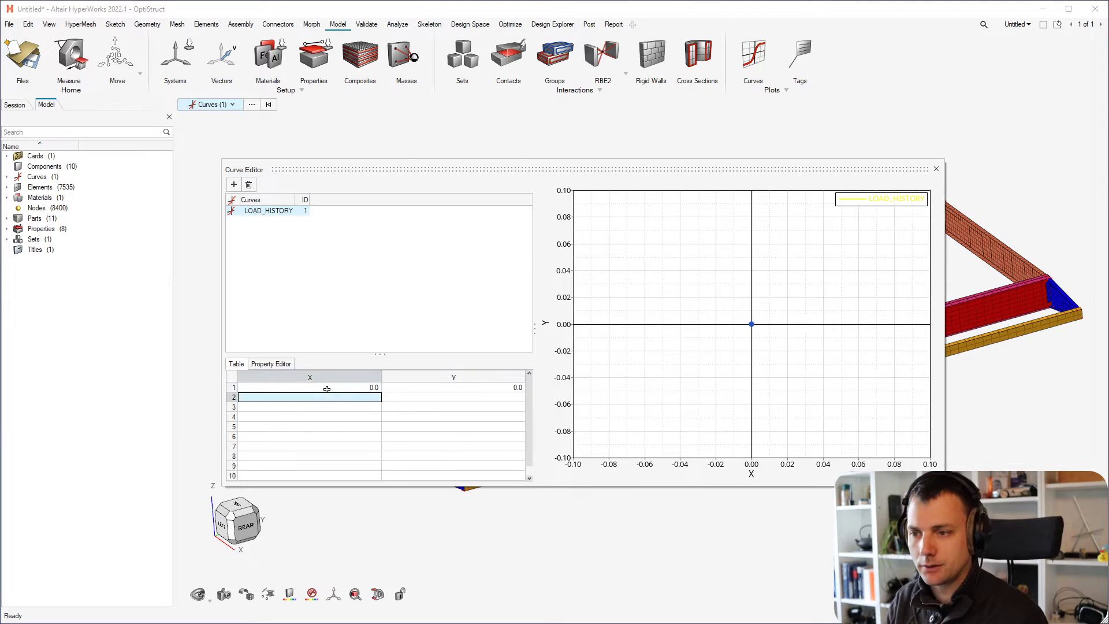
- Enter the second point of the LOAD_HISTORY curve as X 1.0, Y 0.015
{"action": "type", "text": "1"}
{"action": "key", "text": "Tab"}
{"action": "type", "text": "0"}
{"action": "type", "text": "0"}
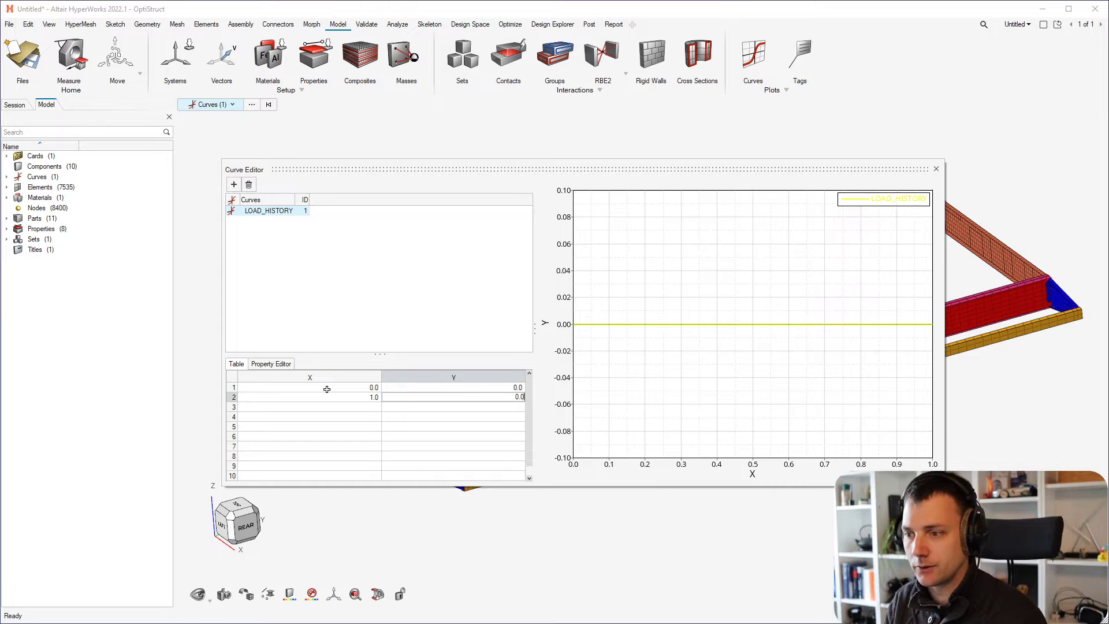
{"action": "type", "text": "15"}
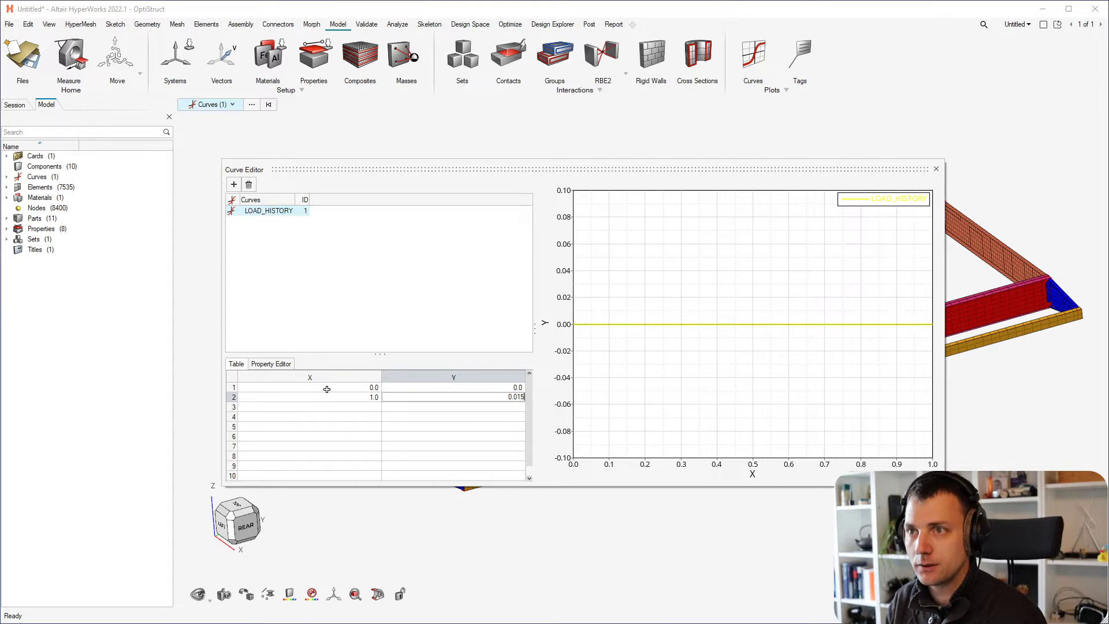
{"action": "key", "text": "Return"}
{"action": "key", "text": "Left"}
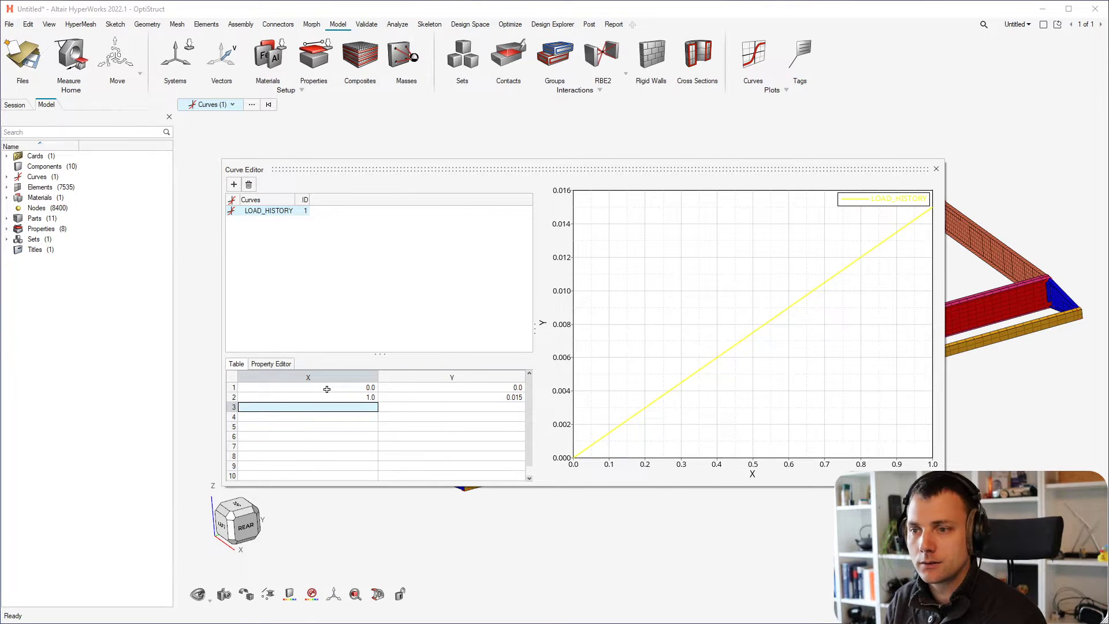
- Enter the third point of the LOAD_HISTORY curve as X 3.0, Y 0.015 and close the Curve Editor
{"action": "type", "text": "3"}
{"action": "key", "text": "Tab"}
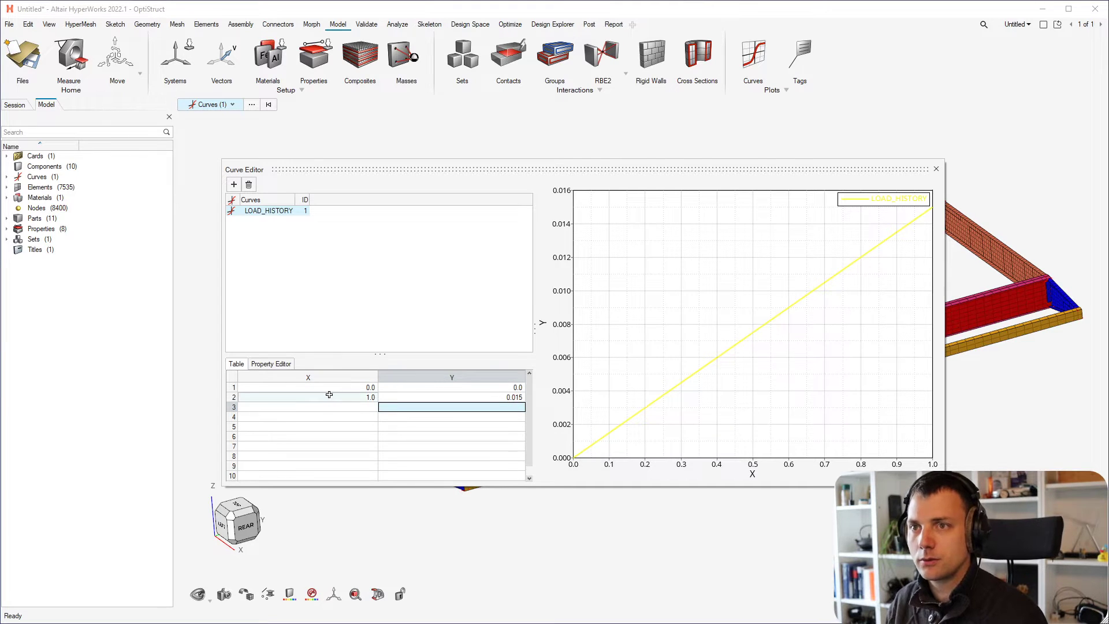
{"action": "left_click", "coordinate": [327, 408]}
{"action": "type", "text": "3"}
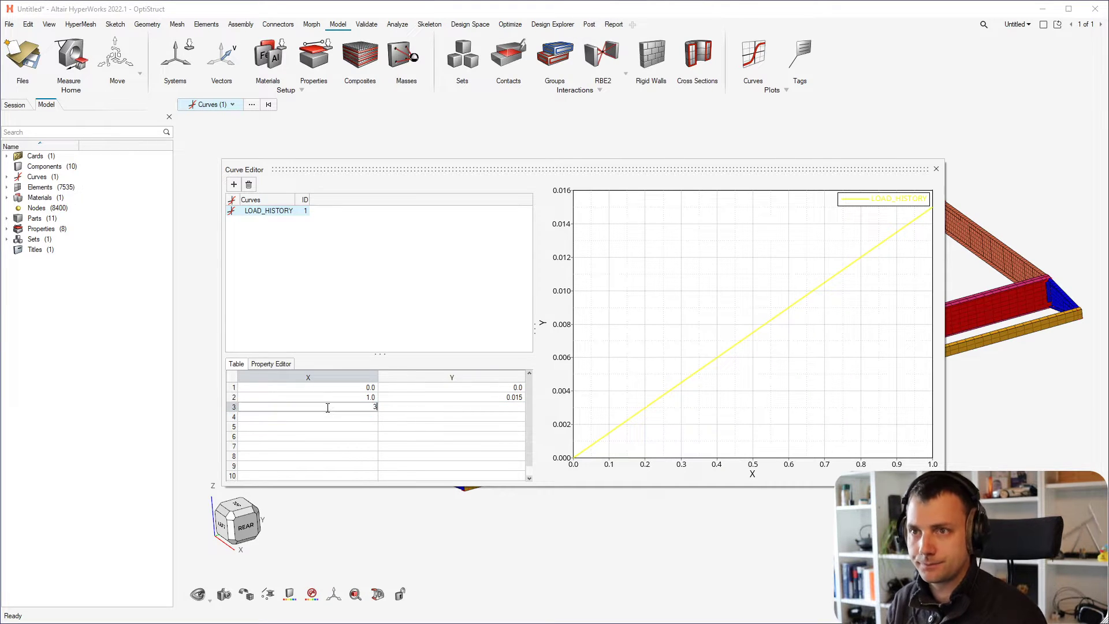
{"action": "key", "text": "Tab"}
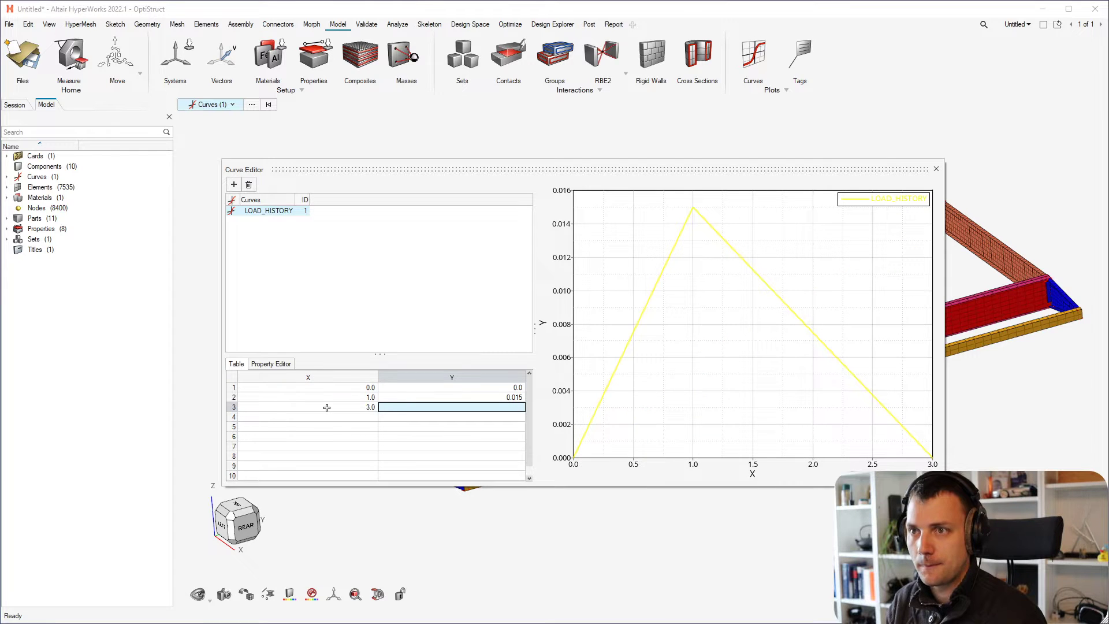
{"action": "type", "text": "0.0"}
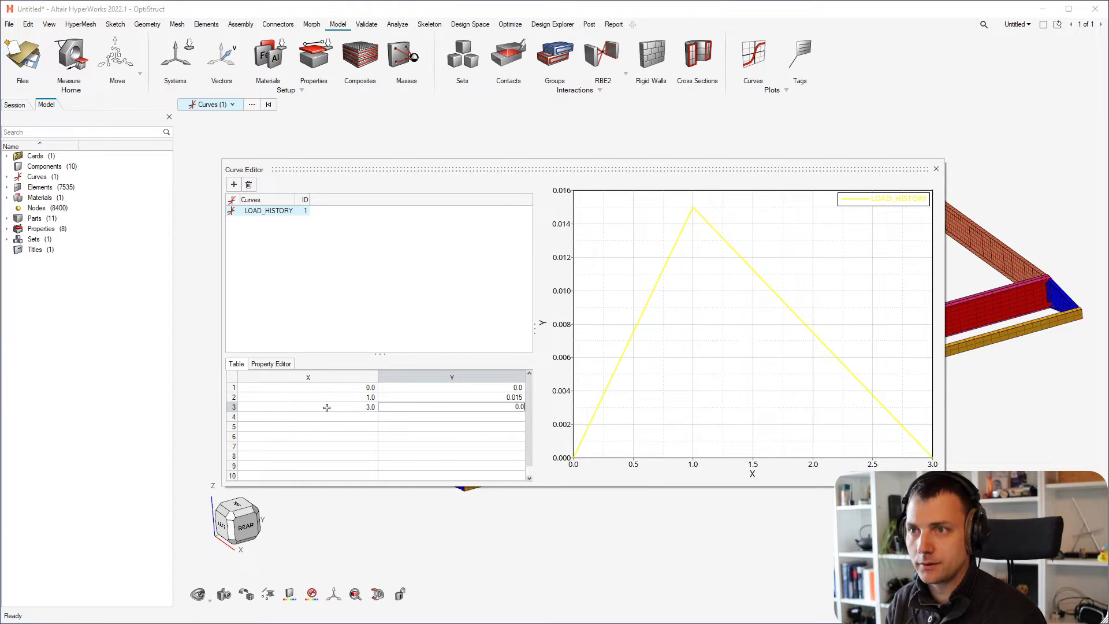
{"action": "type", "text": "15"}
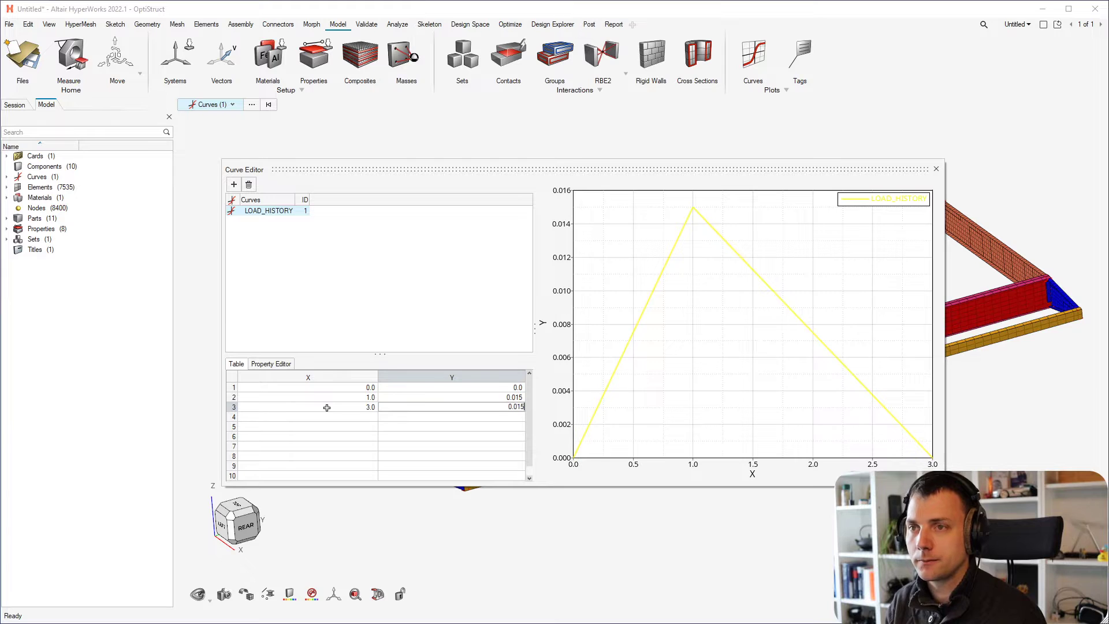
{"action": "key", "text": "Return"}
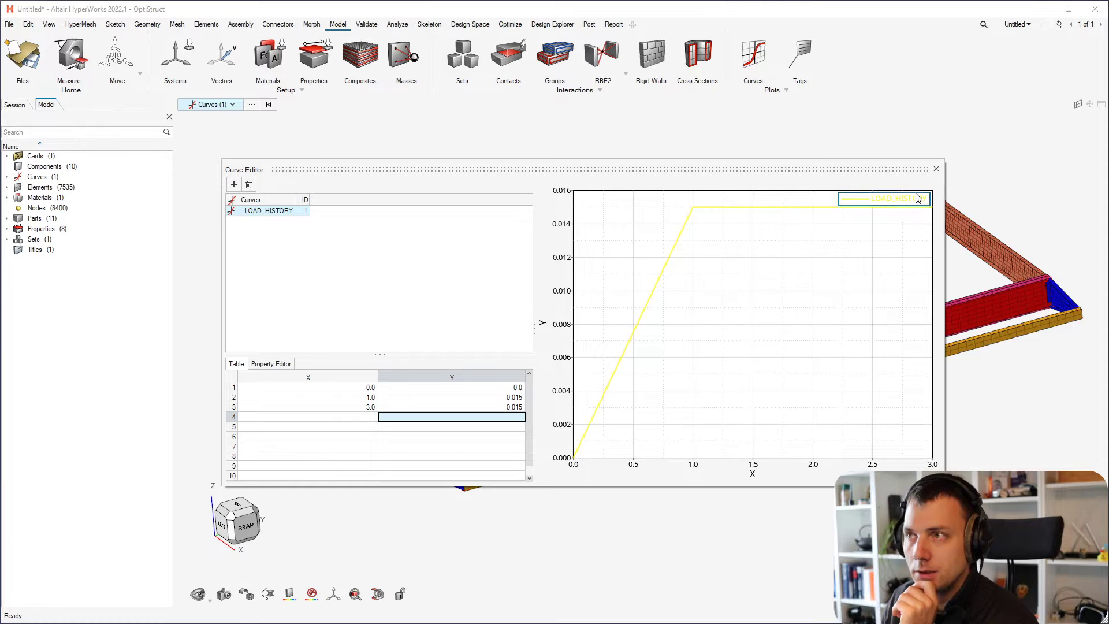
{"action": "left_click", "coordinate": [937, 169]}
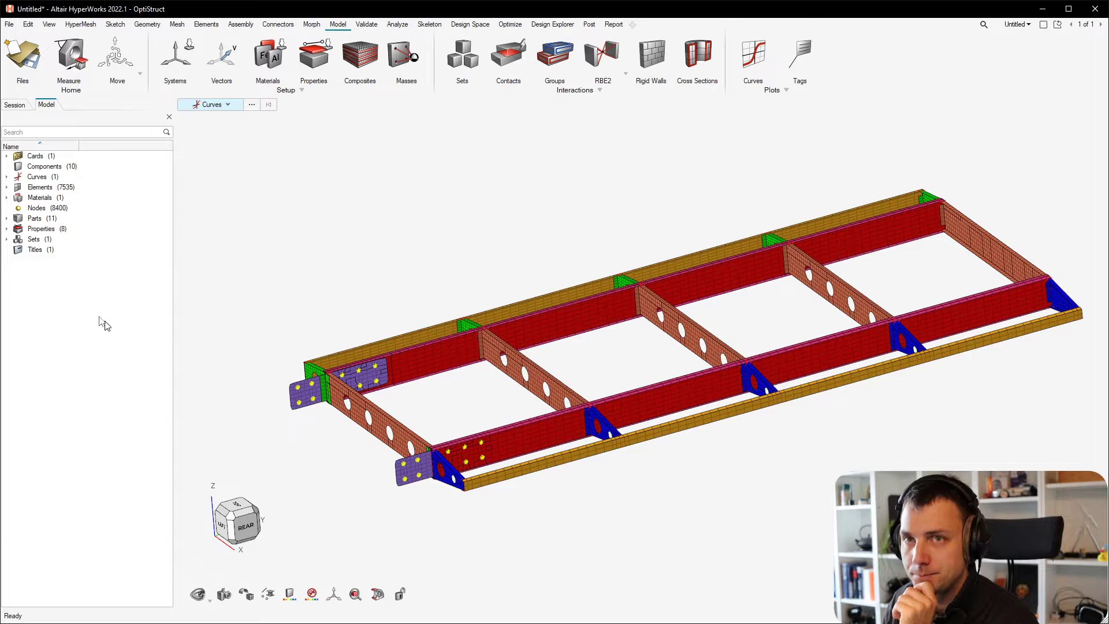
- List the model's curves and change the LOAD_HISTORY curve's color to blue
{"action": "double_click", "coordinate": [37, 177]}
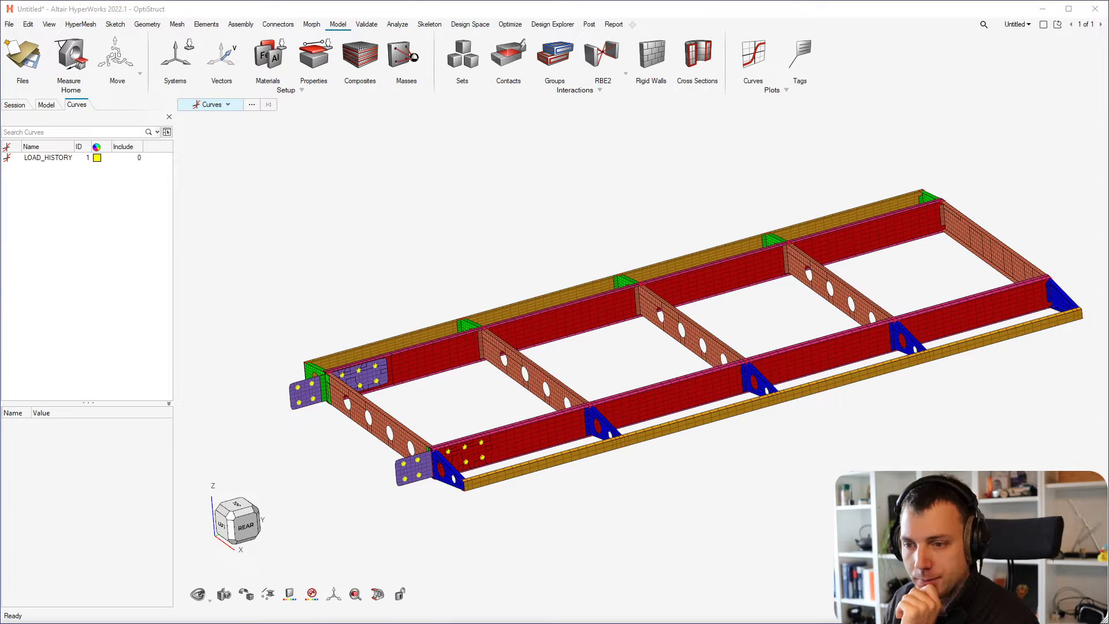
{"action": "left_click", "coordinate": [95, 158]}
{"action": "left_click", "coordinate": [96, 158]}
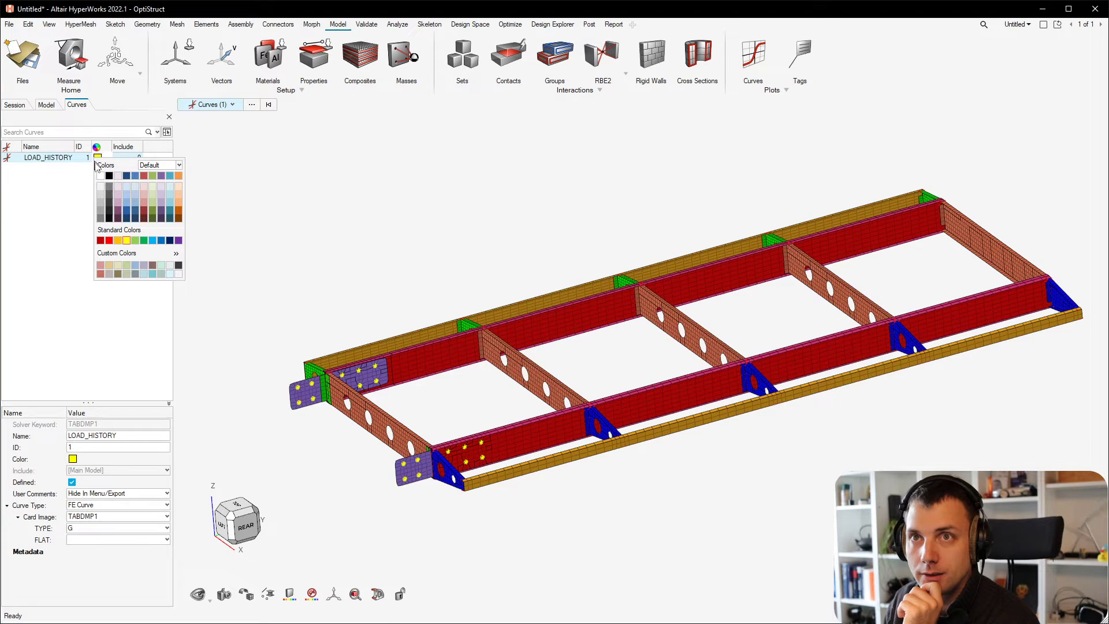
{"action": "left_click", "coordinate": [129, 214]}
{"action": "left_click", "coordinate": [46, 240]}
{"action": "left_click", "coordinate": [26, 238]}
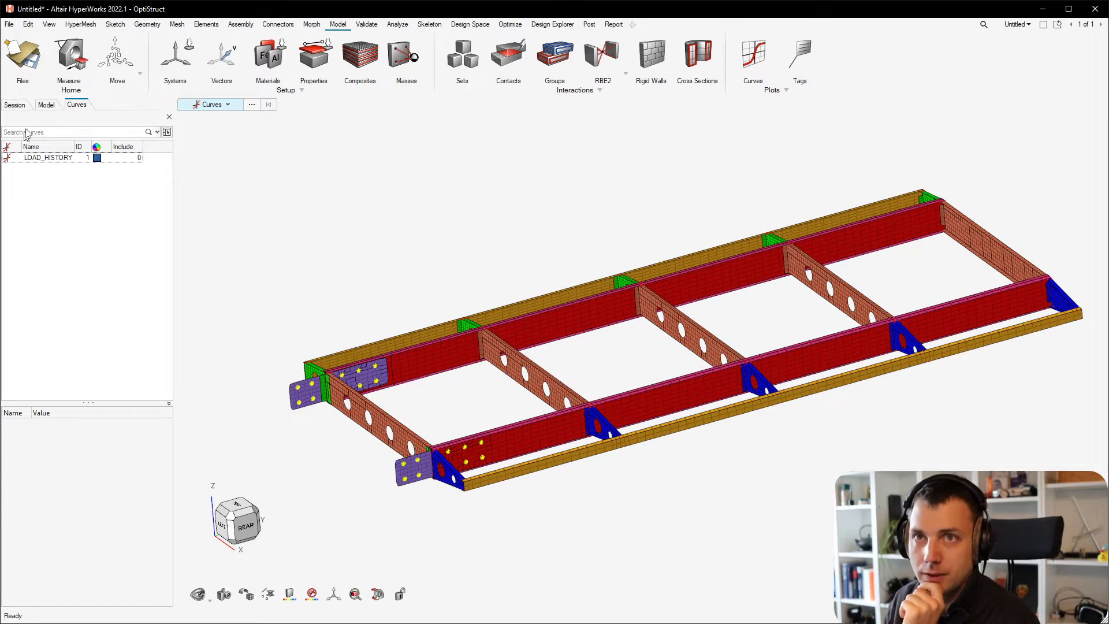
- Set the LOAD_HISTORY curve's card image to TABLED1
{"action": "left_click", "coordinate": [44, 157]}
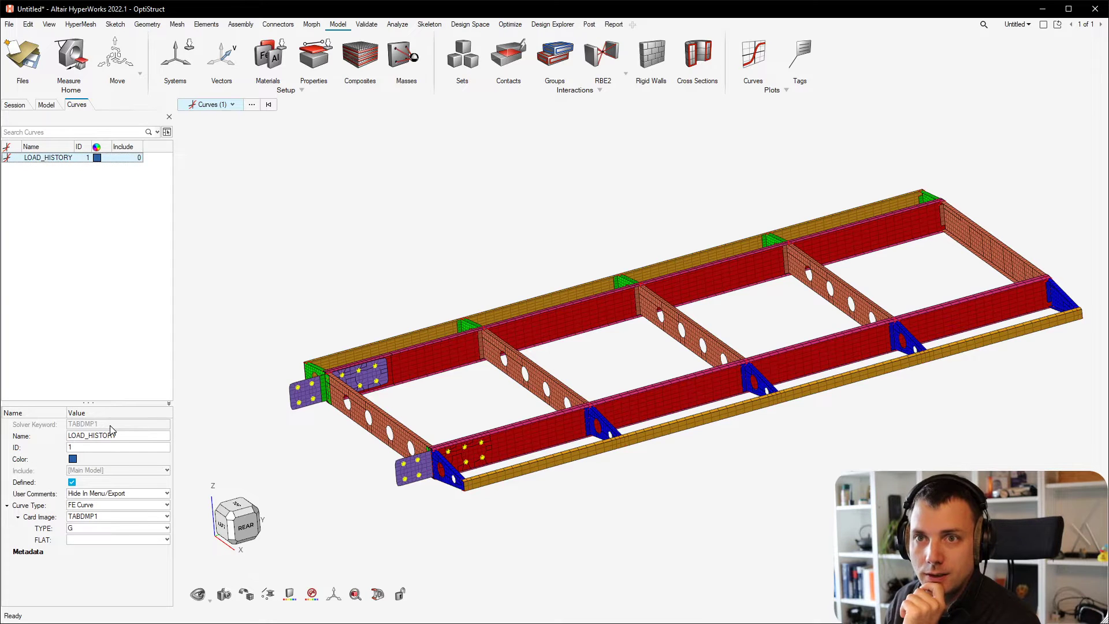
{"action": "left_click", "coordinate": [144, 516]}
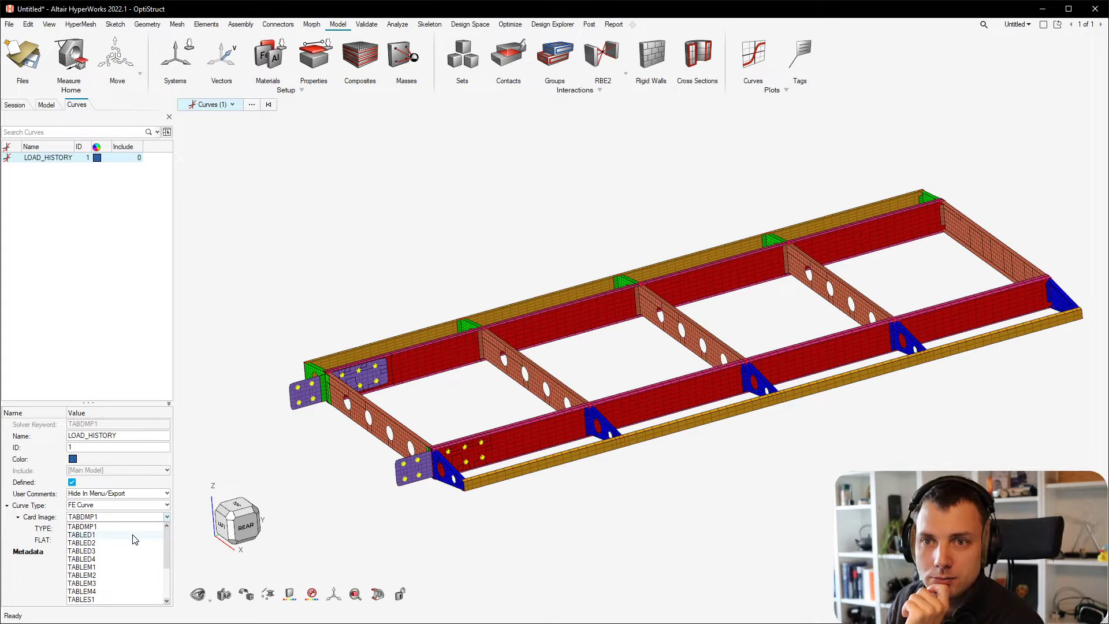
{"action": "left_click", "coordinate": [133, 535]}
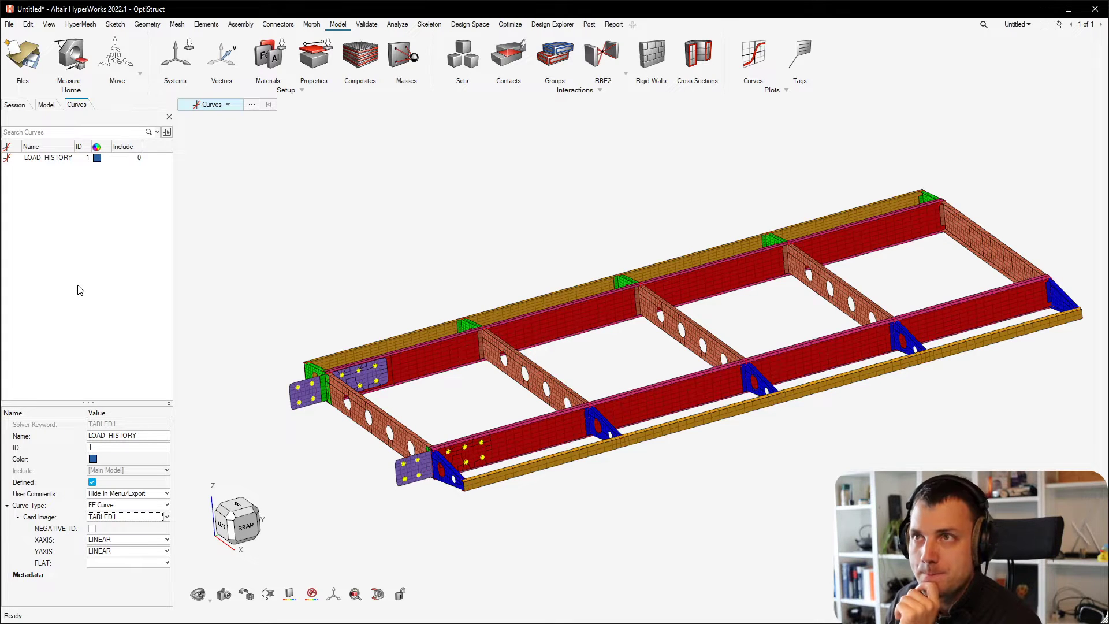
{"action": "left_click", "coordinate": [760, 60]}
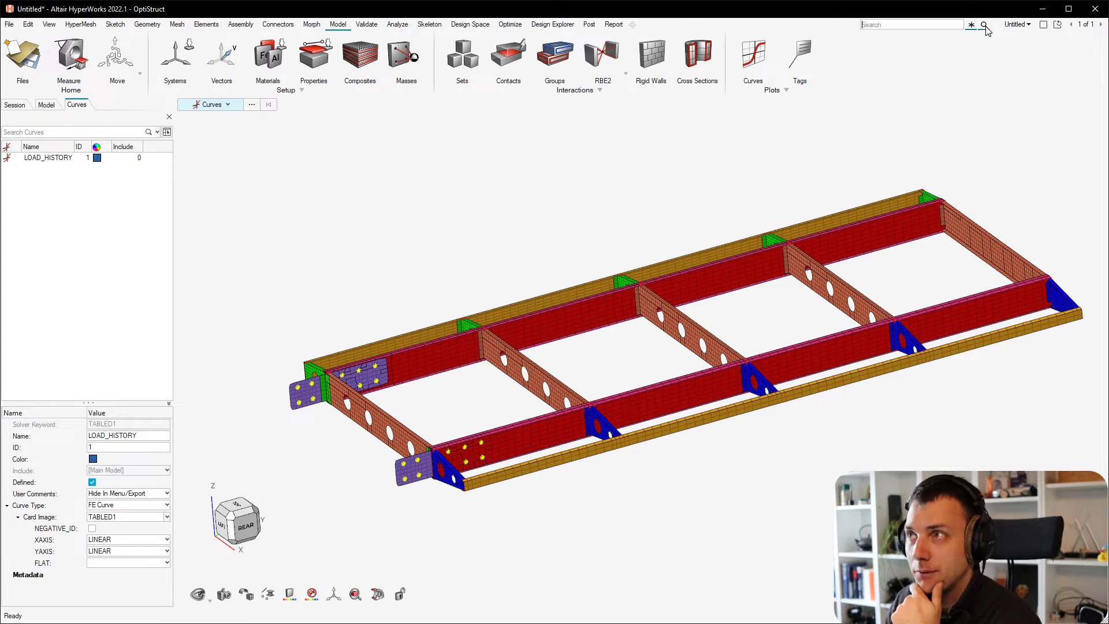
{"action": "left_click", "coordinate": [44, 161]}
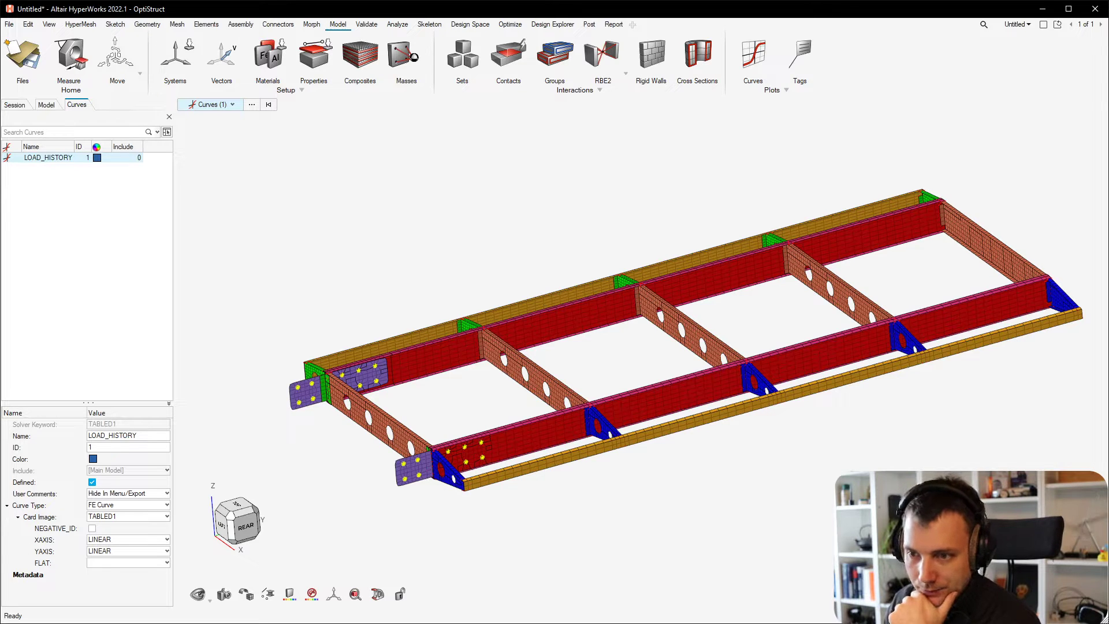
- Switch to the browser tutorial and read section 3.2 on creating a TSTEP load collector
{"action": "left_click_drag", "start_coordinate": [677, 623], "coordinate": [676, 219]}
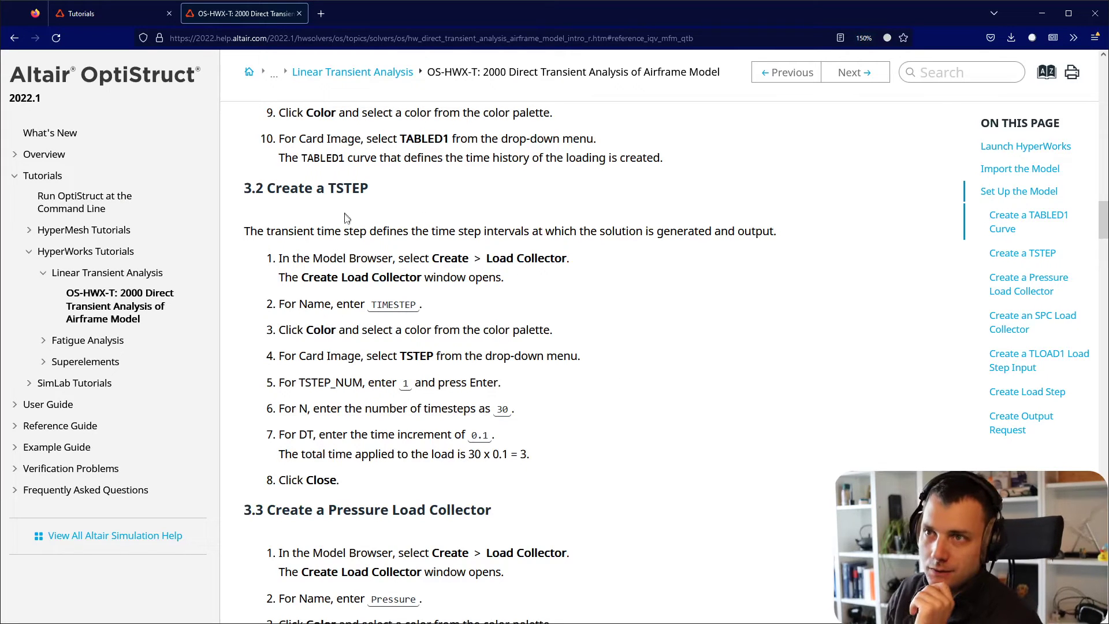
{"action": "left_click_drag", "start_coordinate": [383, 231], "coordinate": [785, 248]}
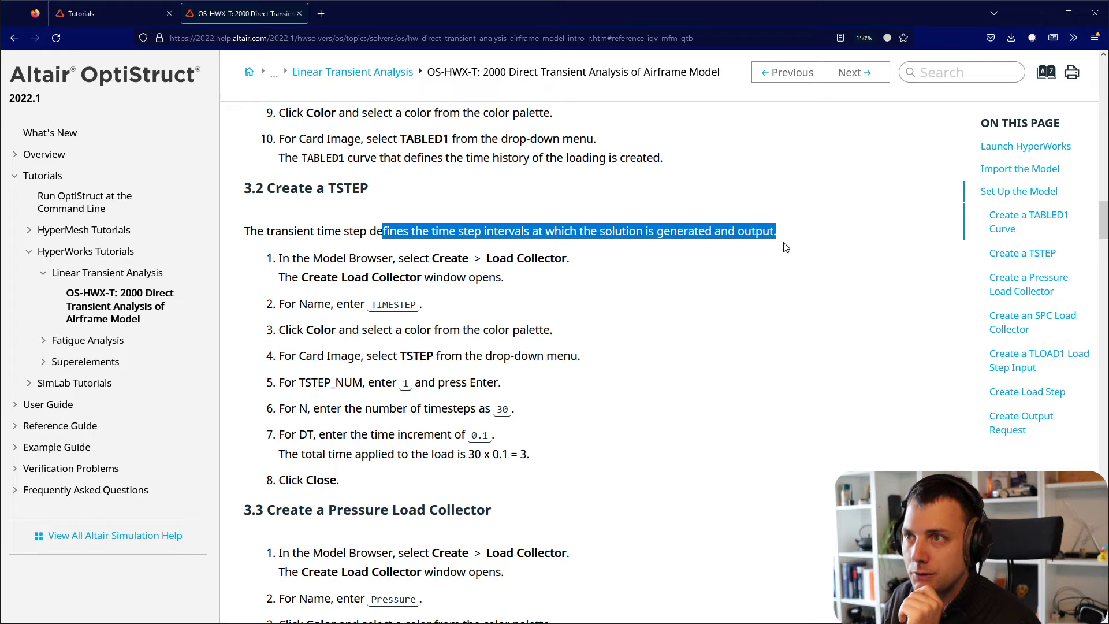
{"action": "left_click", "coordinate": [784, 247]}
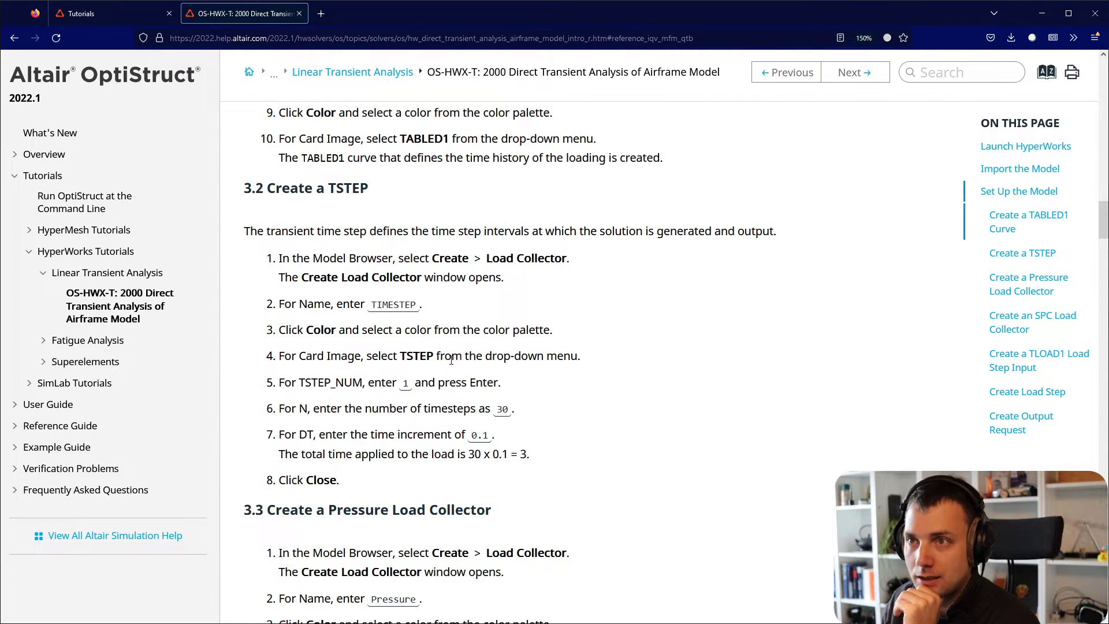
{"action": "double_click", "coordinate": [304, 407]}
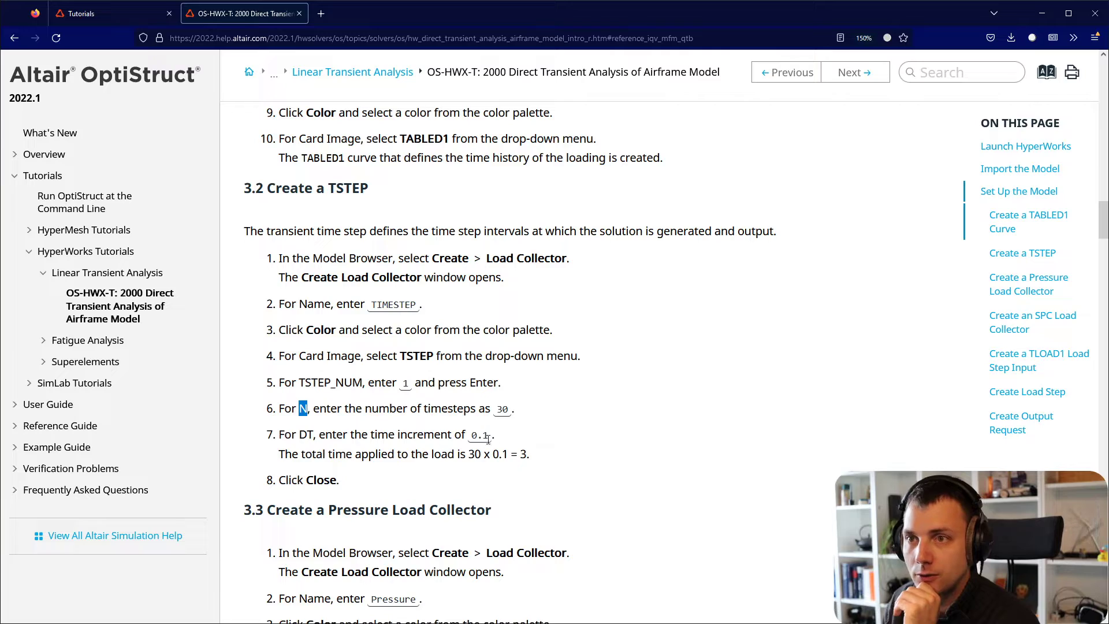
- Return to HyperWorks and create a load collector named TIMESTEP from the model browser
{"action": "left_click_drag", "start_coordinate": [483, 12], "coordinate": [444, 623]}
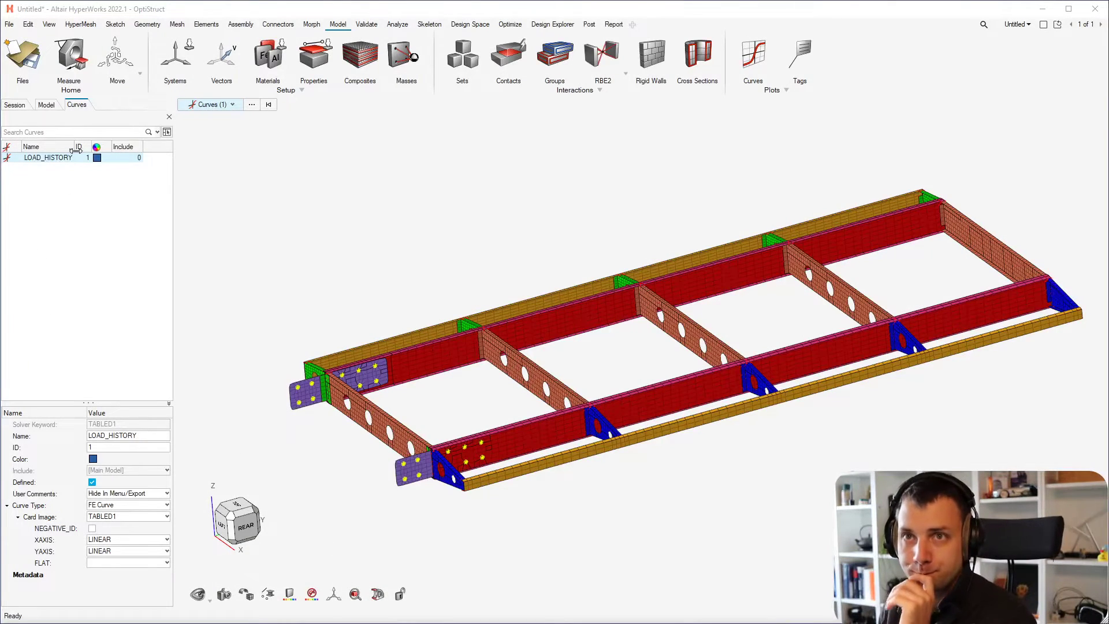
{"action": "left_click", "coordinate": [46, 105]}
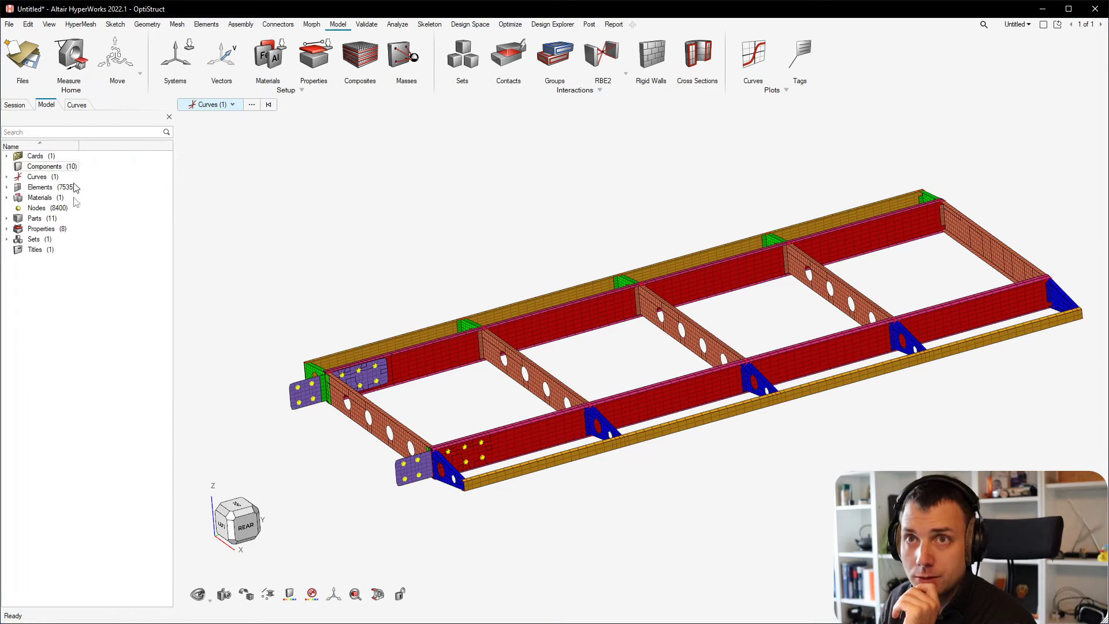
{"action": "right_click", "coordinate": [62, 297]}
{"action": "mouse_move", "coordinate": [105, 307]}
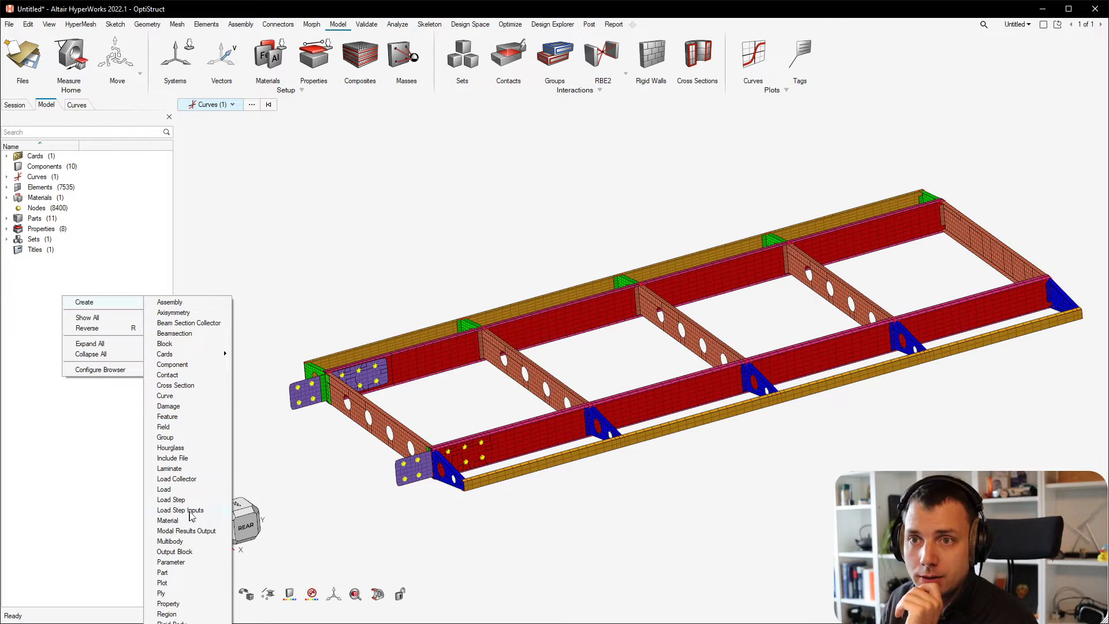
{"action": "left_click", "coordinate": [176, 479]}
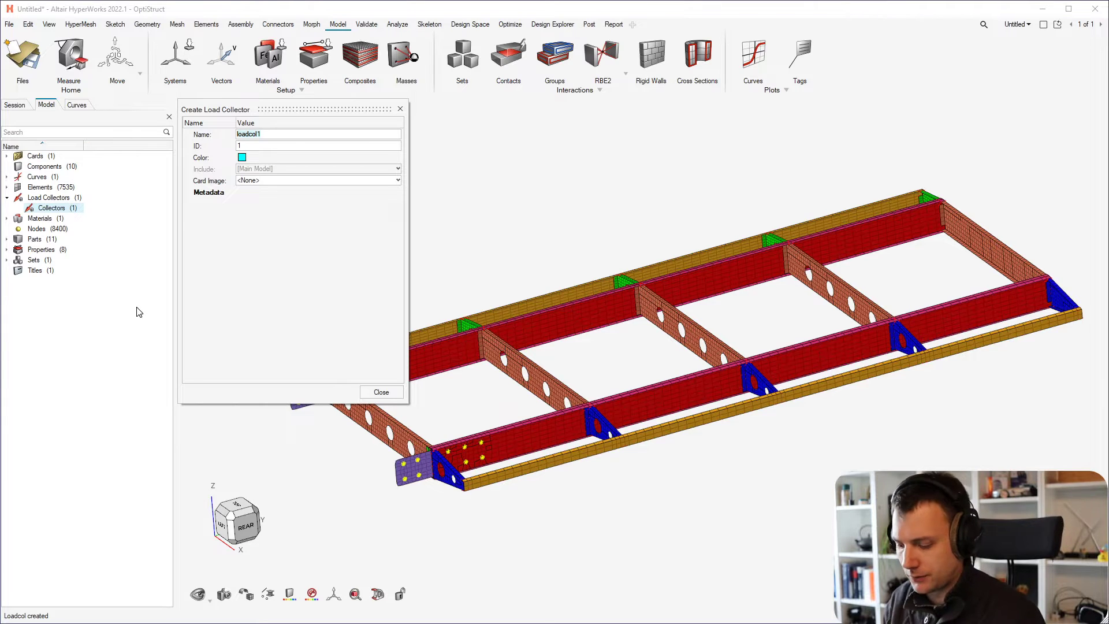
{"action": "type", "text": "TIMESTEP"}
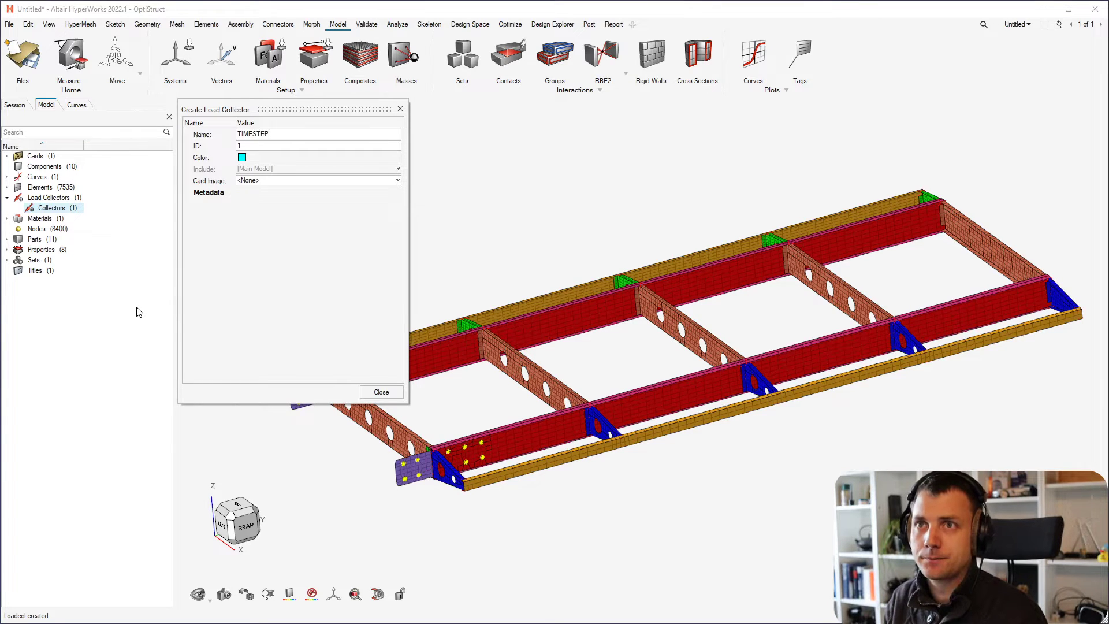
- Set the TIMESTEP load collector's card image to TSTEP
{"action": "left_click", "coordinate": [252, 181]}
{"action": "scroll", "coordinate": [285, 255], "scroll_direction": "down", "scroll_amount": 5}
{"action": "scroll", "coordinate": [286, 253], "scroll_direction": "down", "scroll_amount": 15}
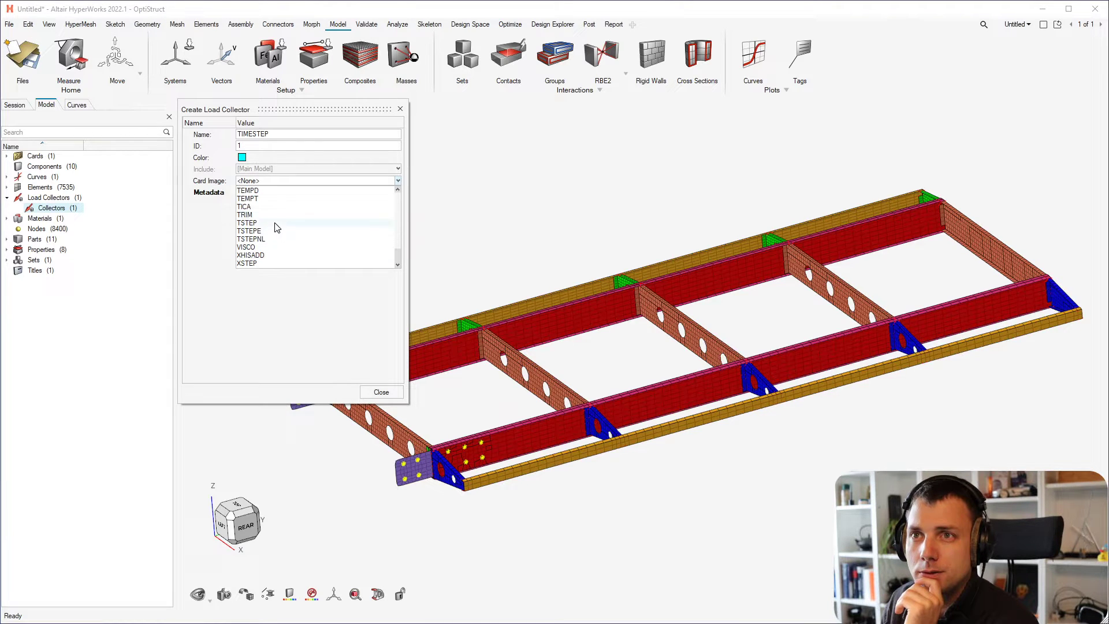
{"action": "left_click", "coordinate": [272, 224]}
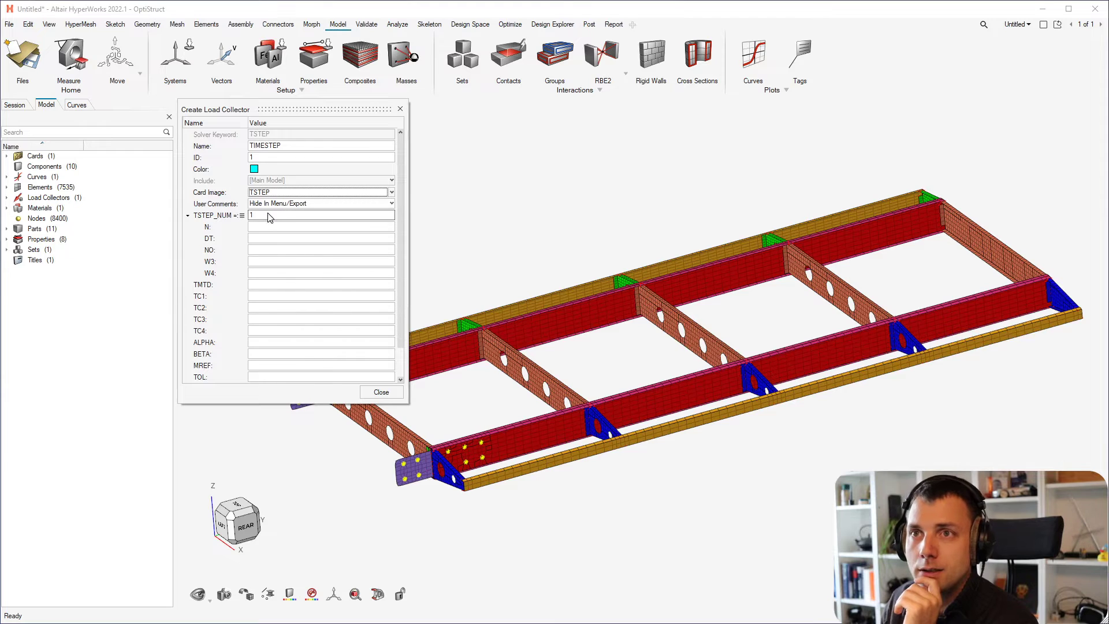
- Define TIMESTEP with N of 30 and DT of 0.1, then finish creating the load collector
{"action": "left_click", "coordinate": [269, 226]}
{"action": "type", "text": "30"}
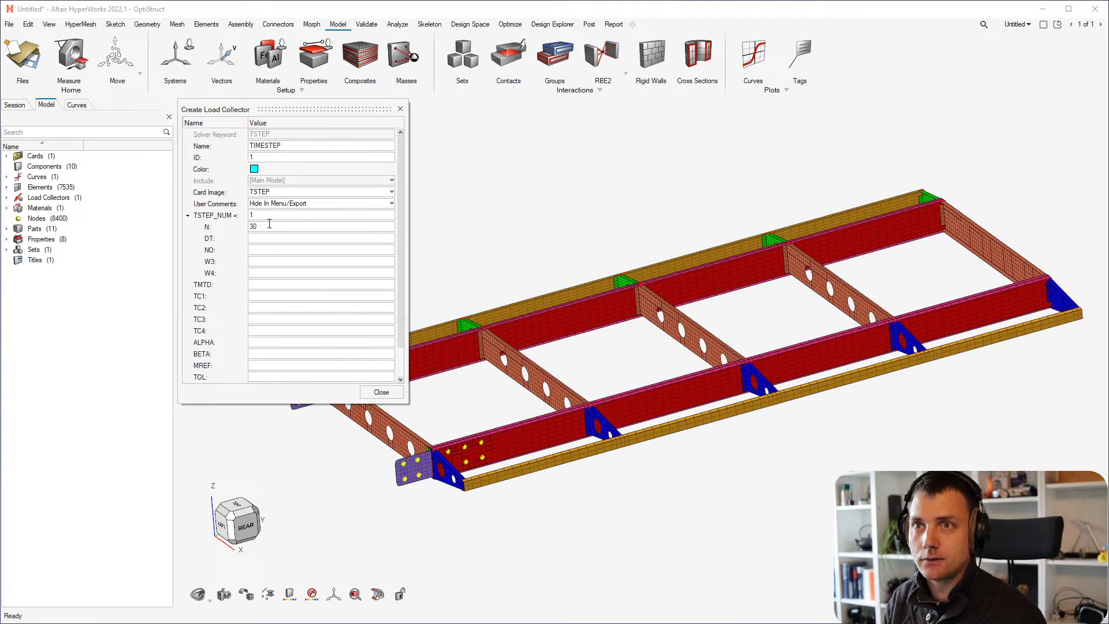
{"action": "key", "text": "Tab"}
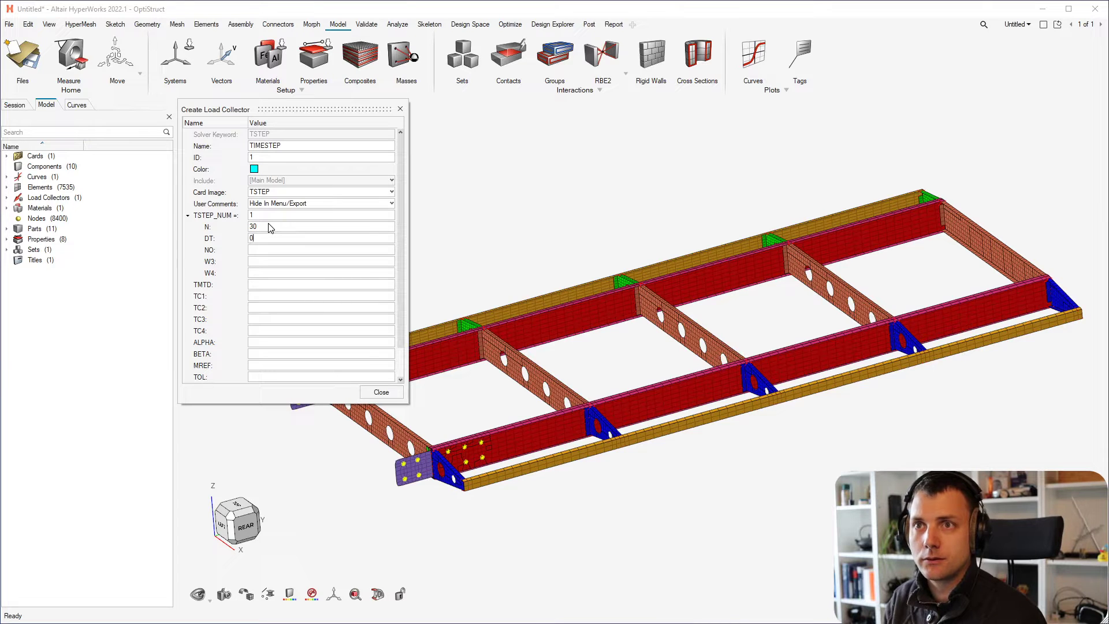
{"action": "type", "text": ".1"}
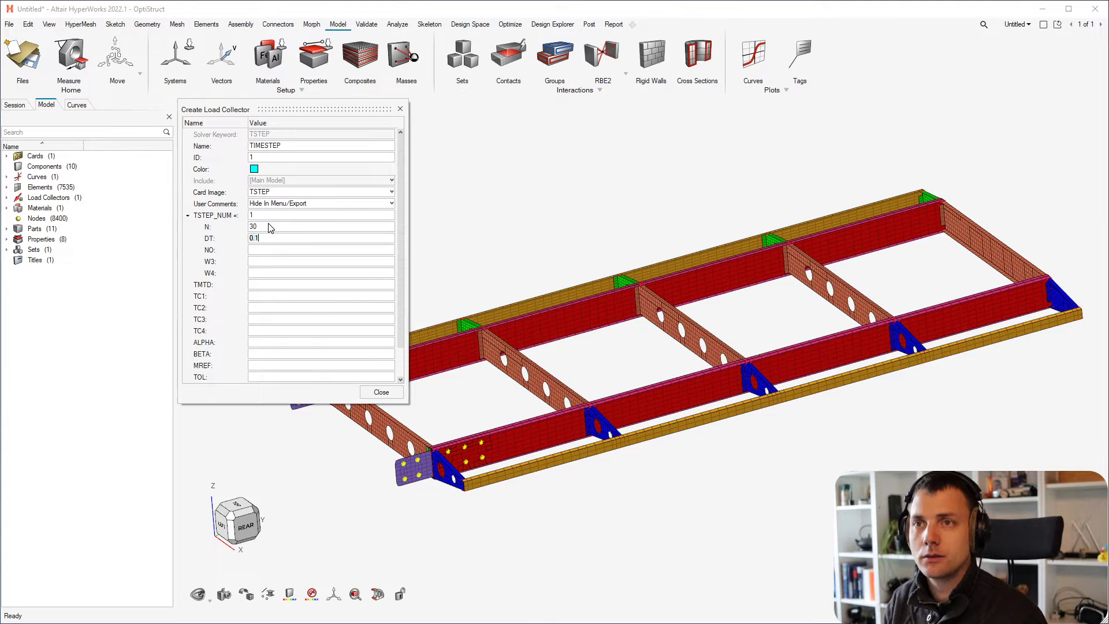
{"action": "key", "text": "Tab"}
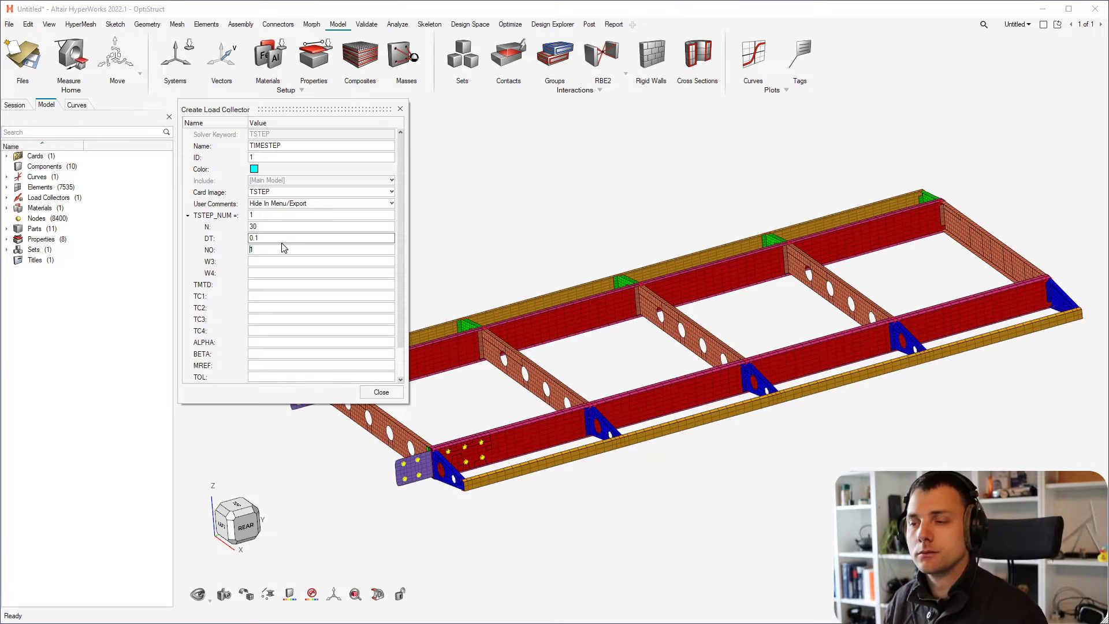
{"action": "left_click", "coordinate": [283, 249]}
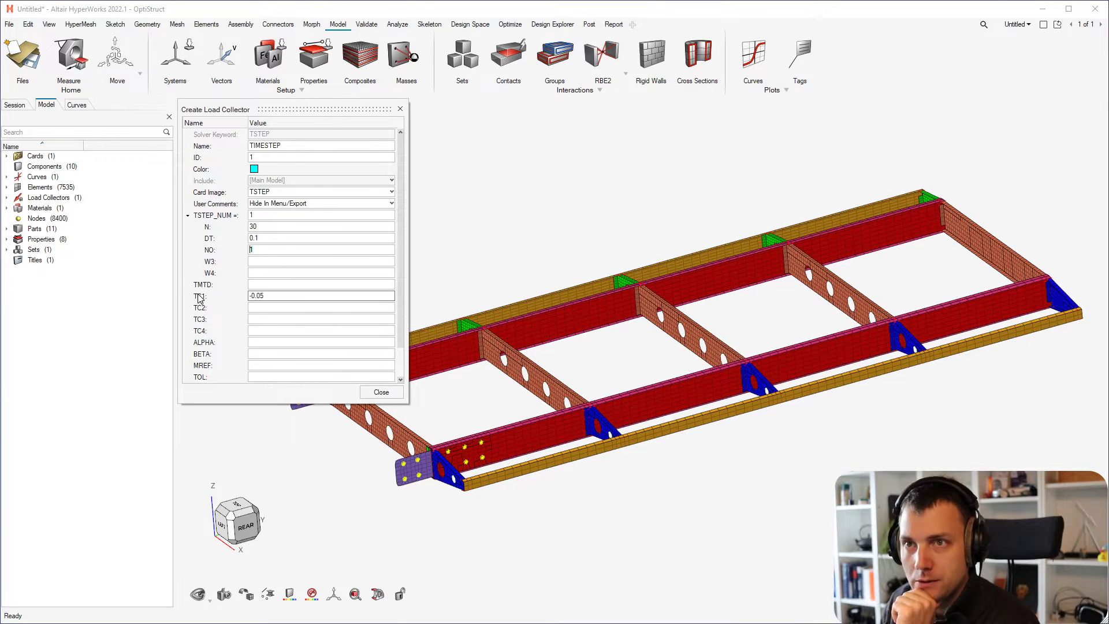
{"action": "left_click", "coordinate": [381, 392]}
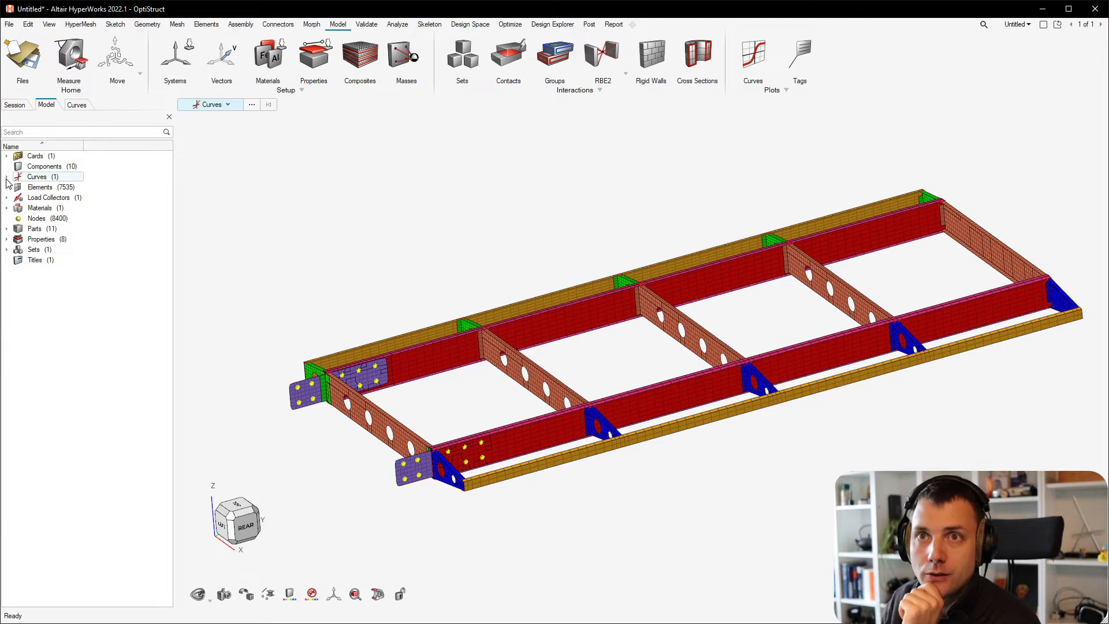
- Enable showing entities in the model and subsystem browsers in the HyperMesh browser preferences
{"action": "left_click", "coordinate": [7, 197]}
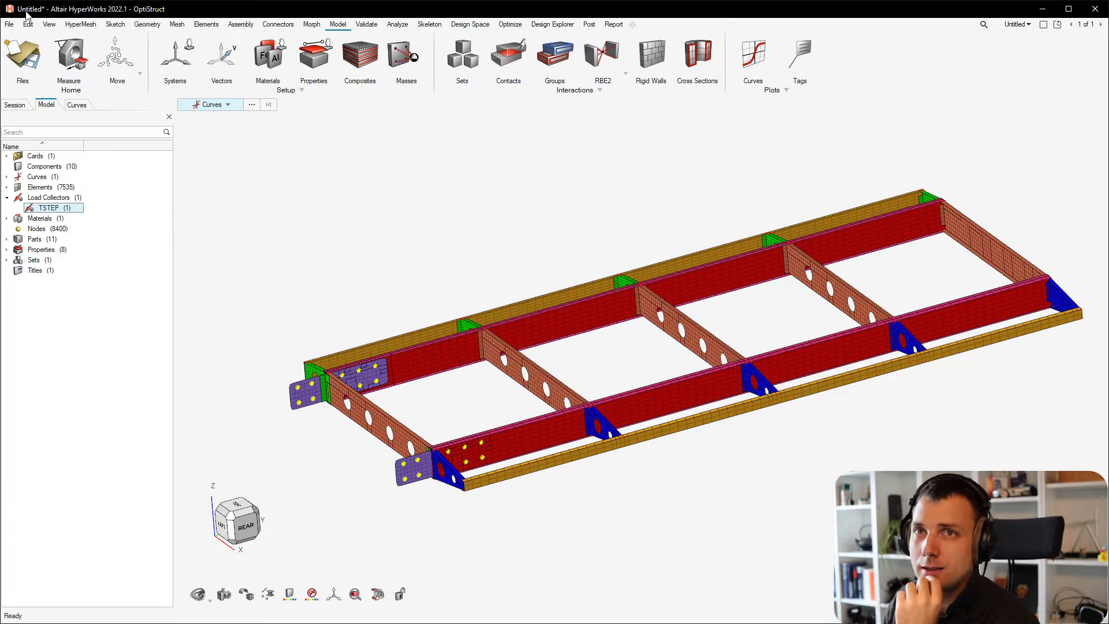
{"action": "left_click", "coordinate": [9, 24]}
{"action": "left_click", "coordinate": [167, 305]}
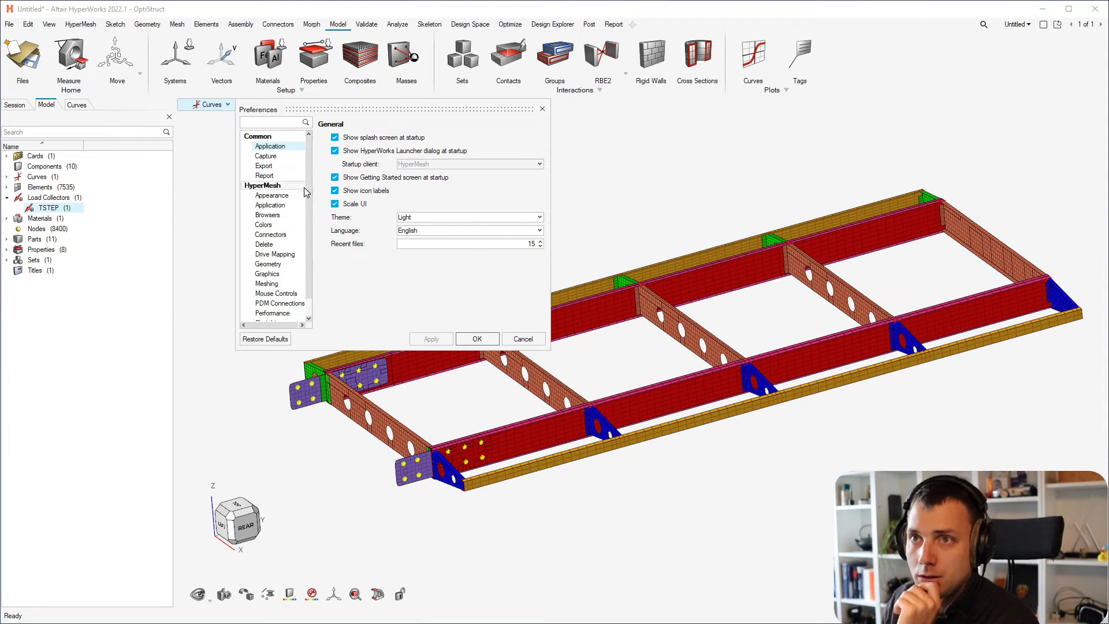
{"action": "left_click", "coordinate": [275, 137]}
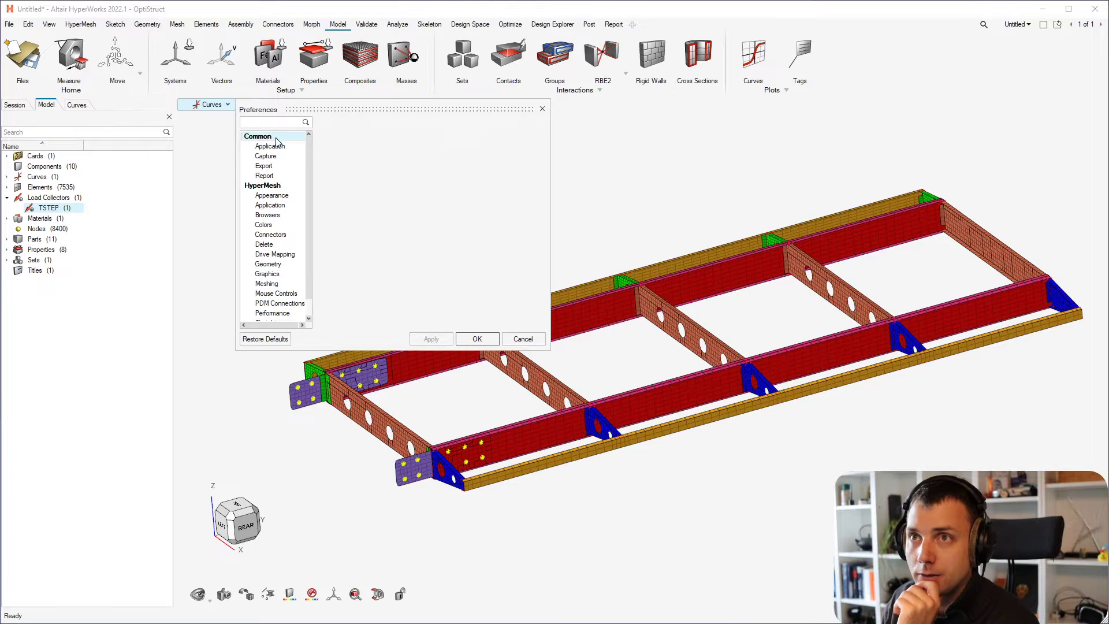
{"action": "left_click", "coordinate": [278, 147]}
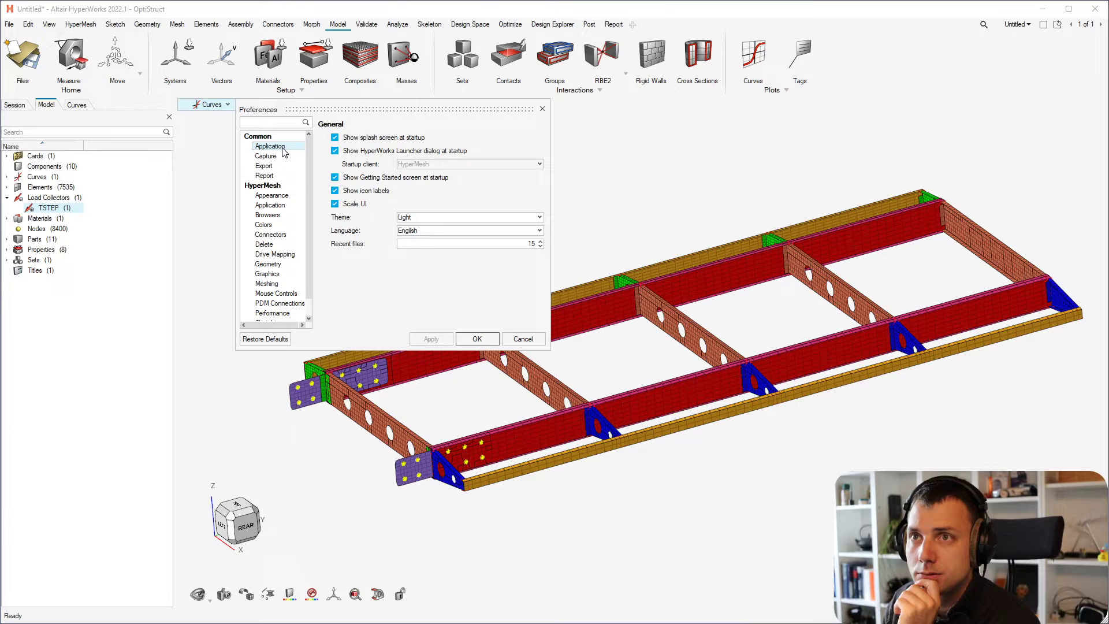
{"action": "left_click", "coordinate": [286, 188]}
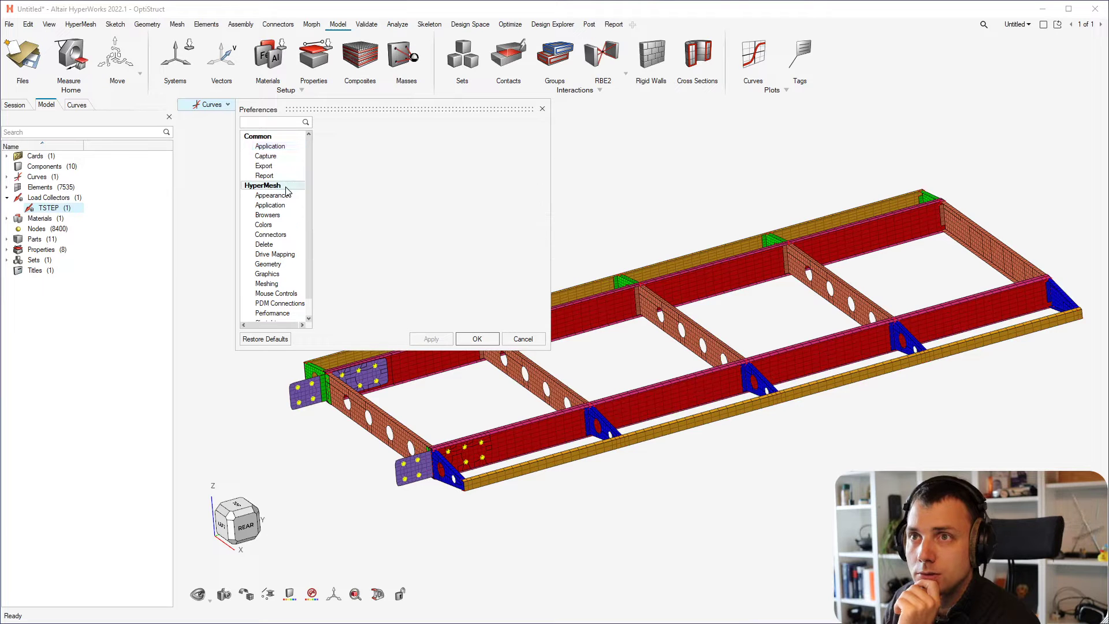
{"action": "left_click", "coordinate": [285, 147]}
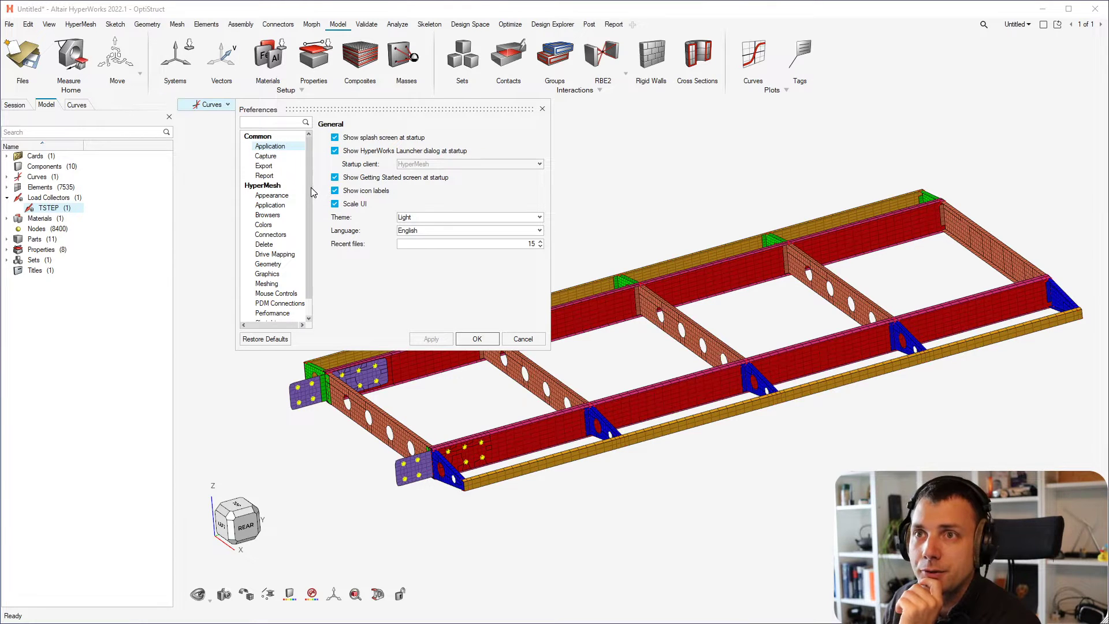
{"action": "left_click", "coordinate": [286, 215]}
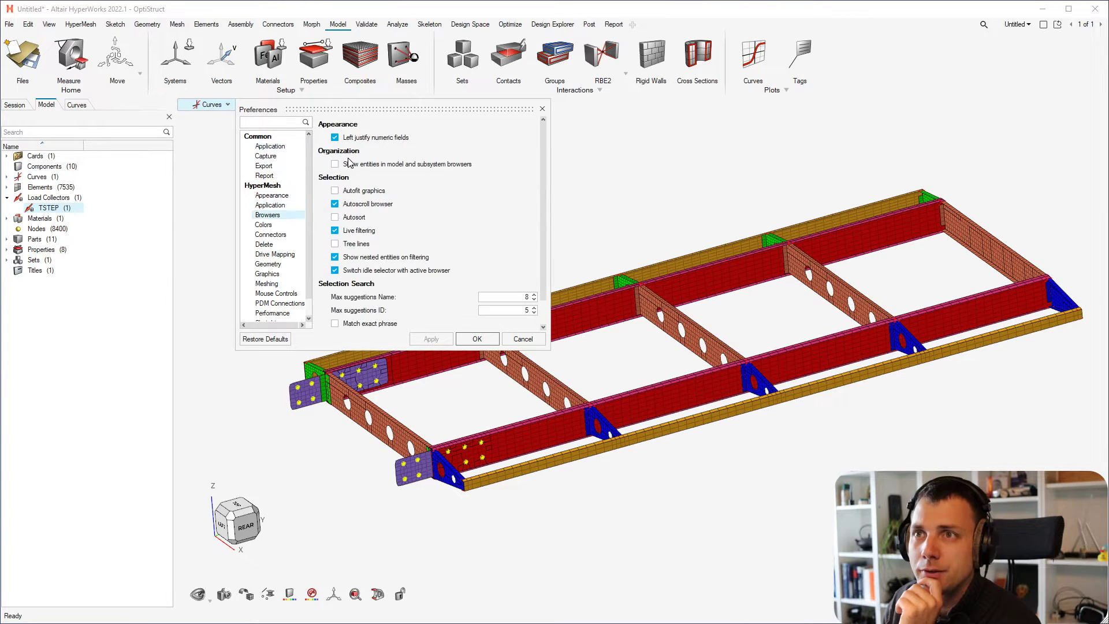
{"action": "left_click", "coordinate": [432, 168]}
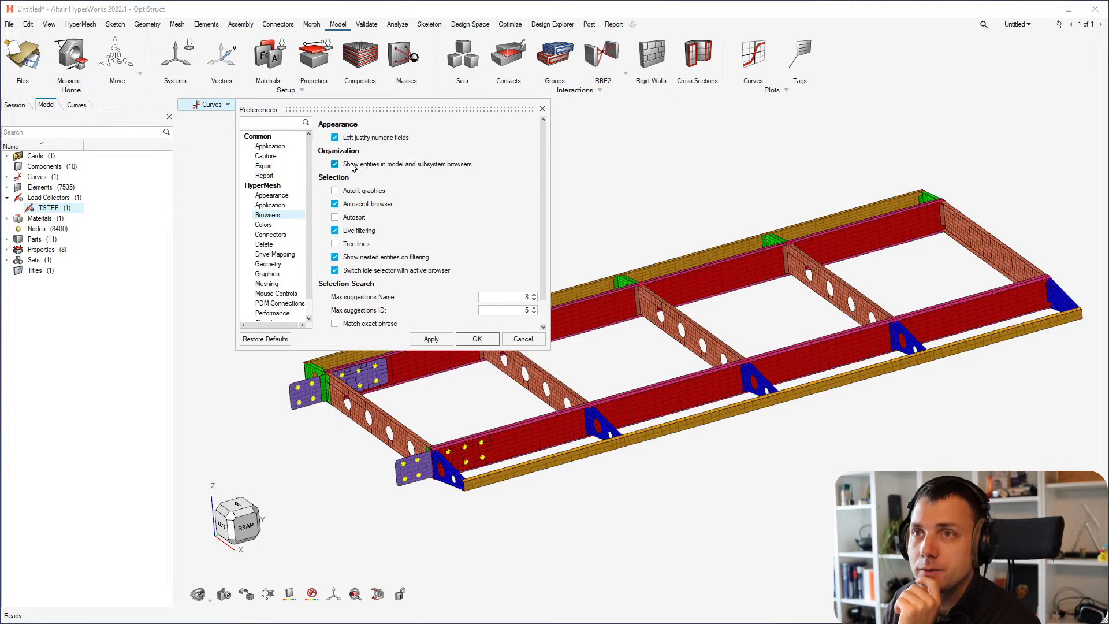
{"action": "left_click", "coordinate": [475, 339]}
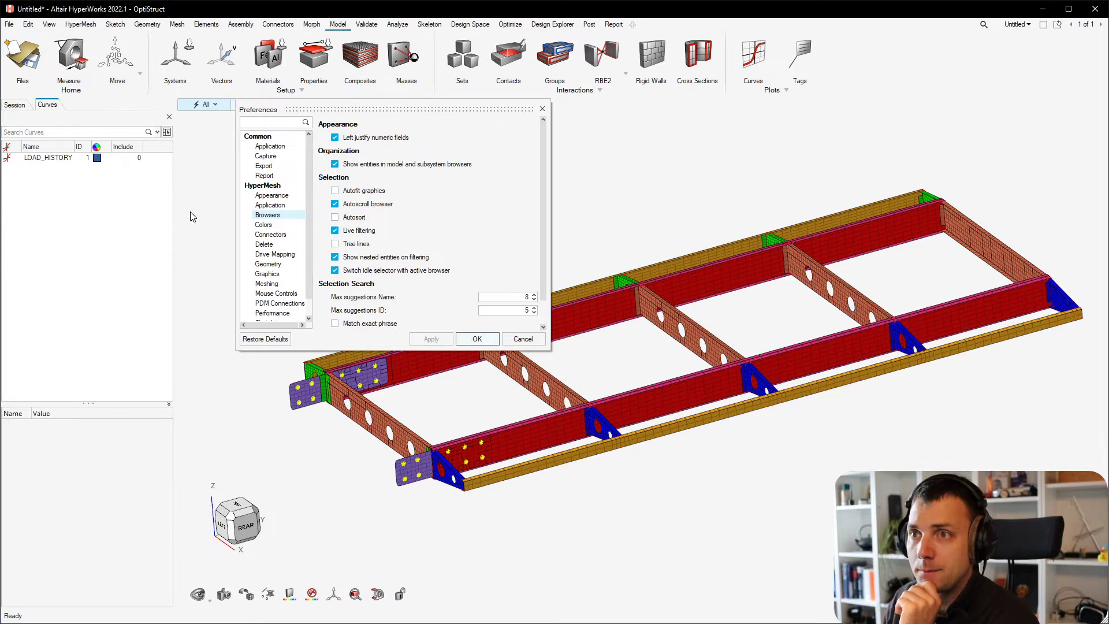
- Locate the TIMESTEP load collector under TSTEP in the model tree and review its parameters
{"action": "left_click", "coordinate": [96, 192]}
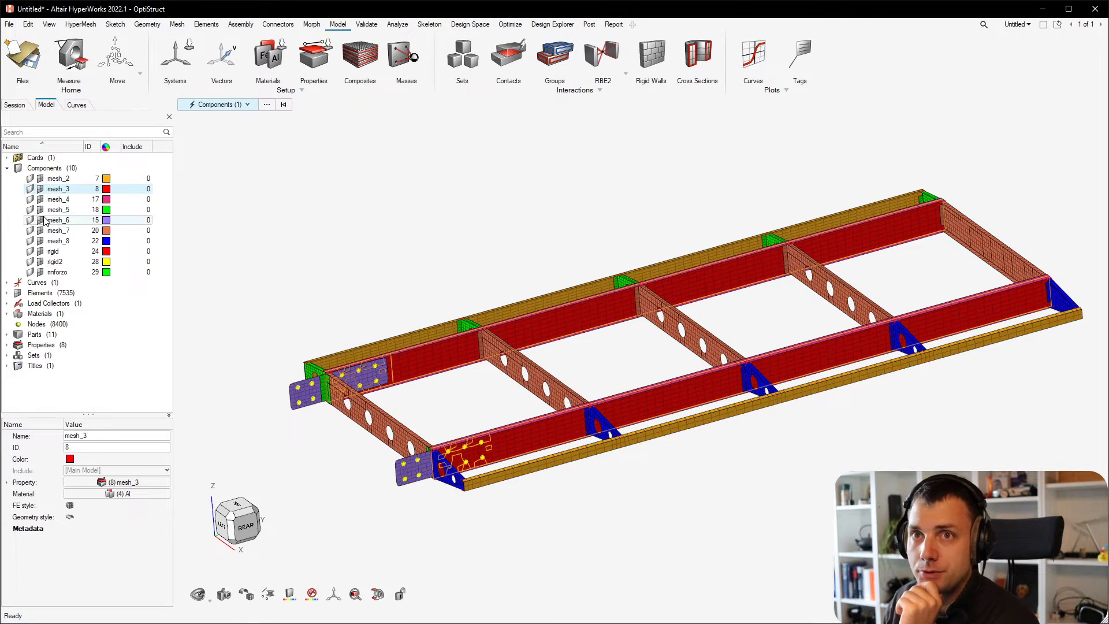
{"action": "left_click", "coordinate": [7, 168]}
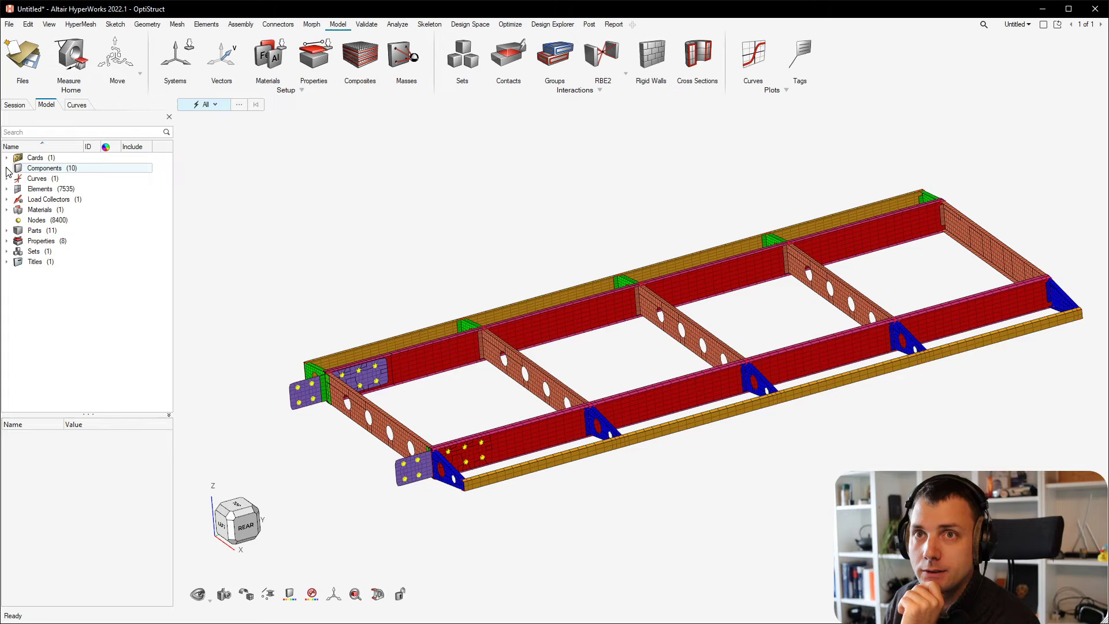
{"action": "left_click", "coordinate": [7, 199]}
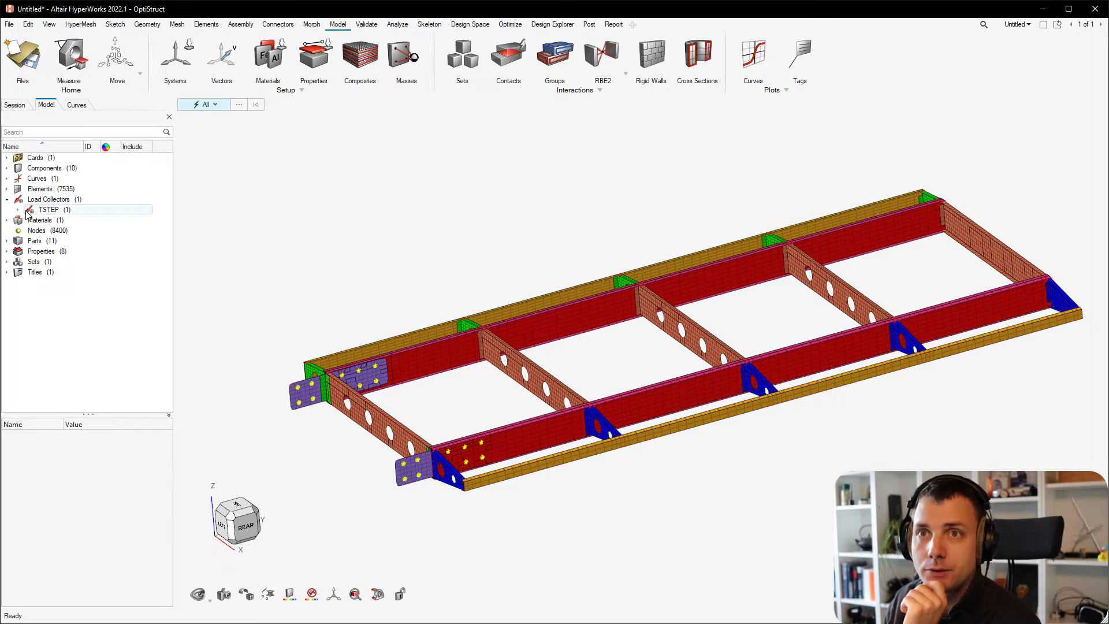
{"action": "left_click", "coordinate": [18, 210]}
{"action": "left_click", "coordinate": [57, 222]}
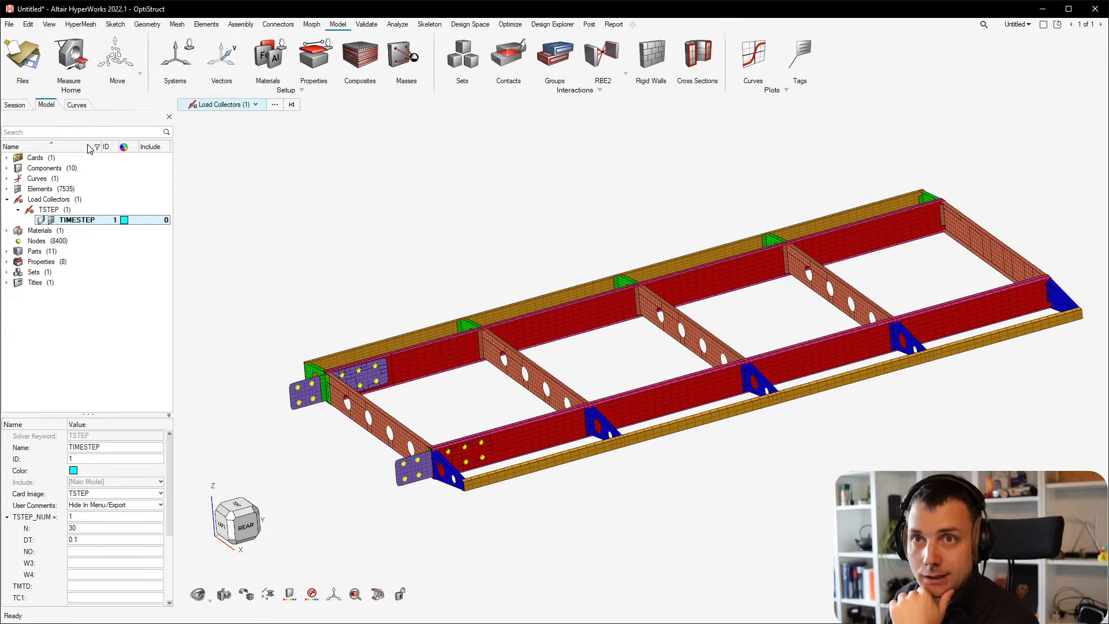
{"action": "left_click_drag", "start_coordinate": [172, 504], "coordinate": [170, 528]}
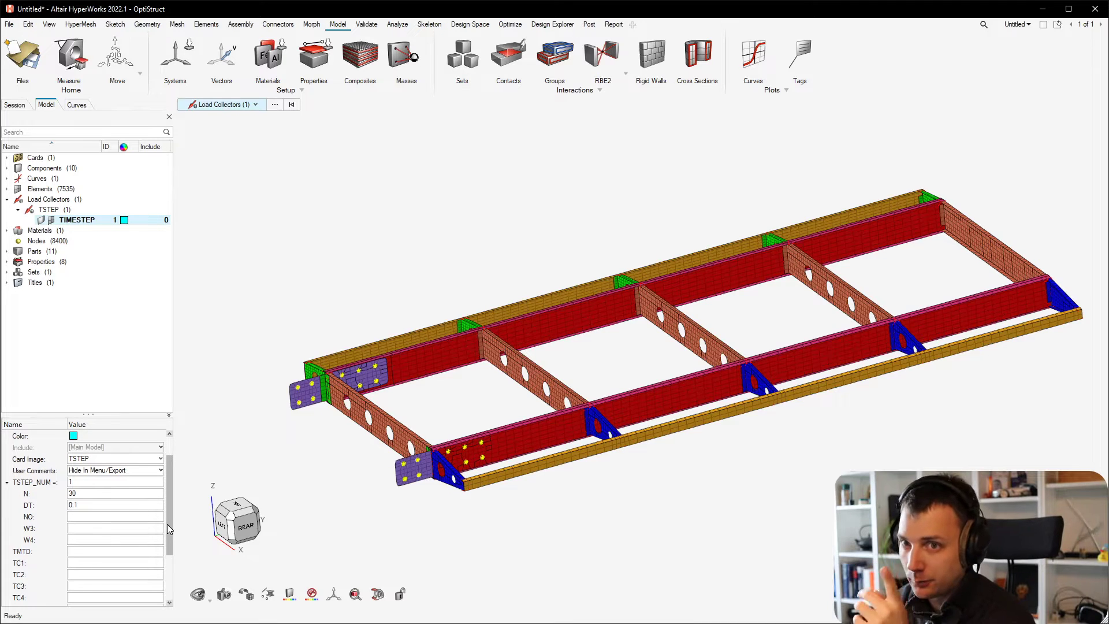
{"action": "scroll", "coordinate": [167, 527], "scroll_direction": "up", "scroll_amount": 1}
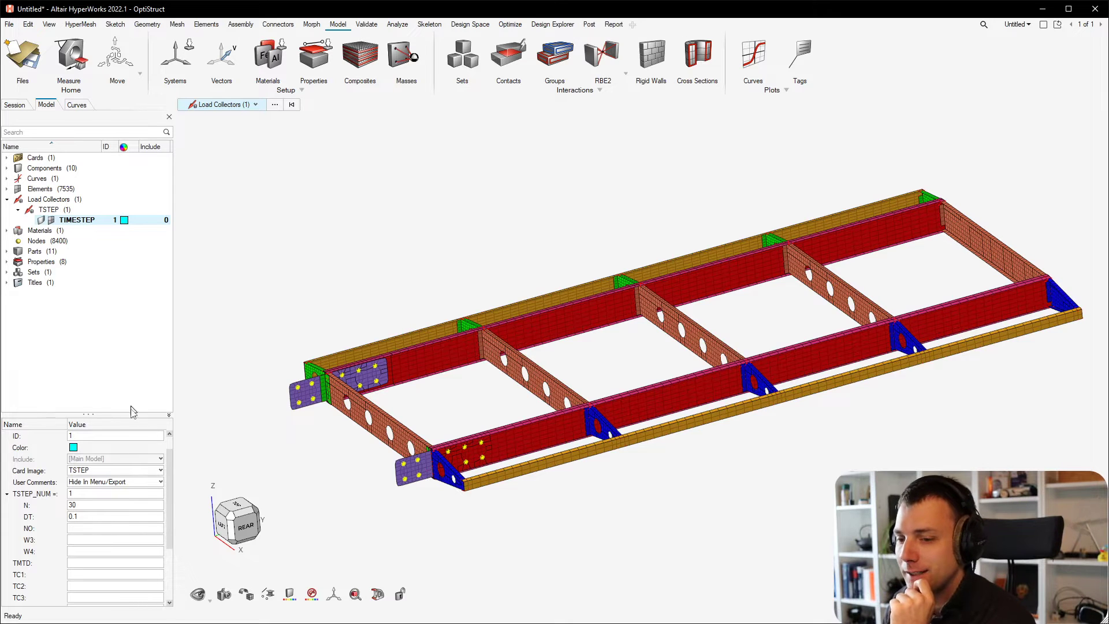
- Create a new load collector named Pressure from the model browser
{"action": "left_click", "coordinate": [65, 319]}
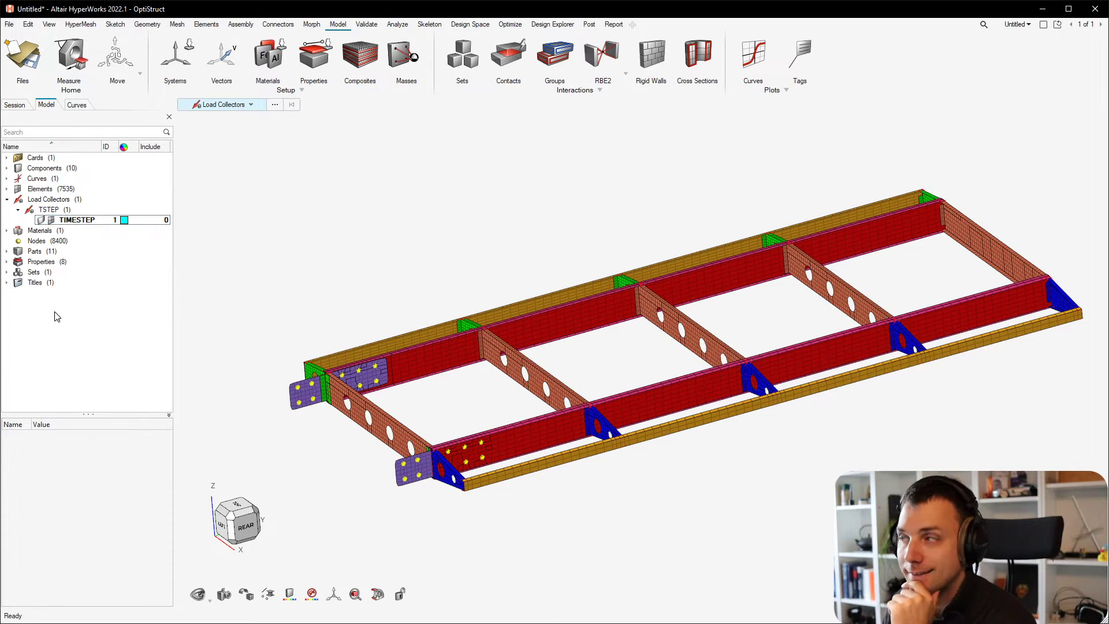
{"action": "right_click", "coordinate": [55, 314]}
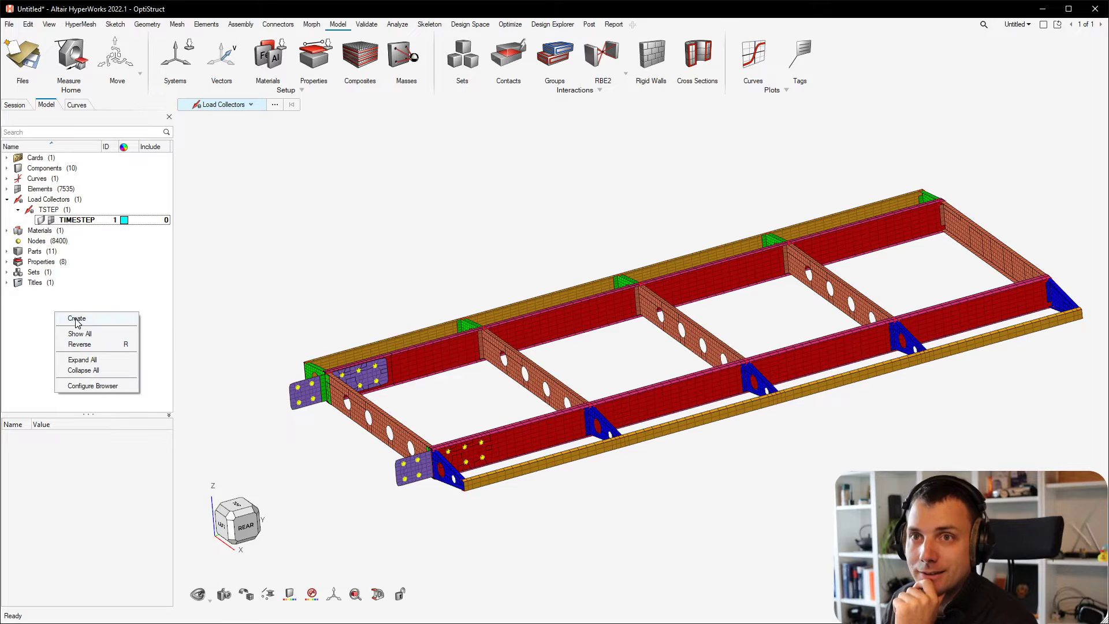
{"action": "mouse_move", "coordinate": [77, 322]}
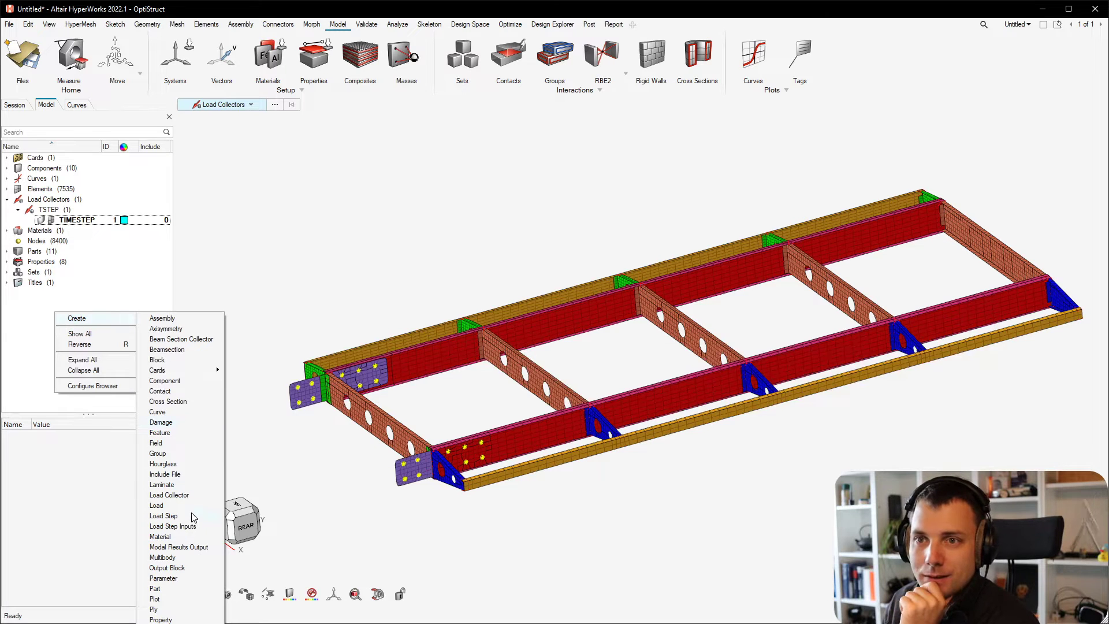
{"action": "left_click", "coordinate": [192, 496]}
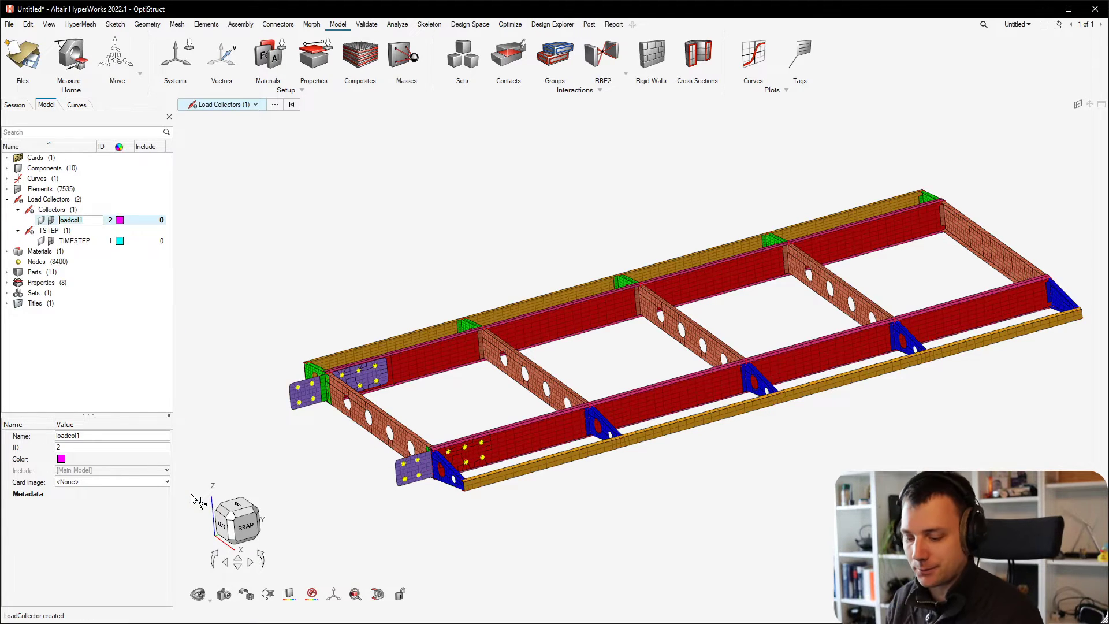
{"action": "type", "text": "Pressu"}
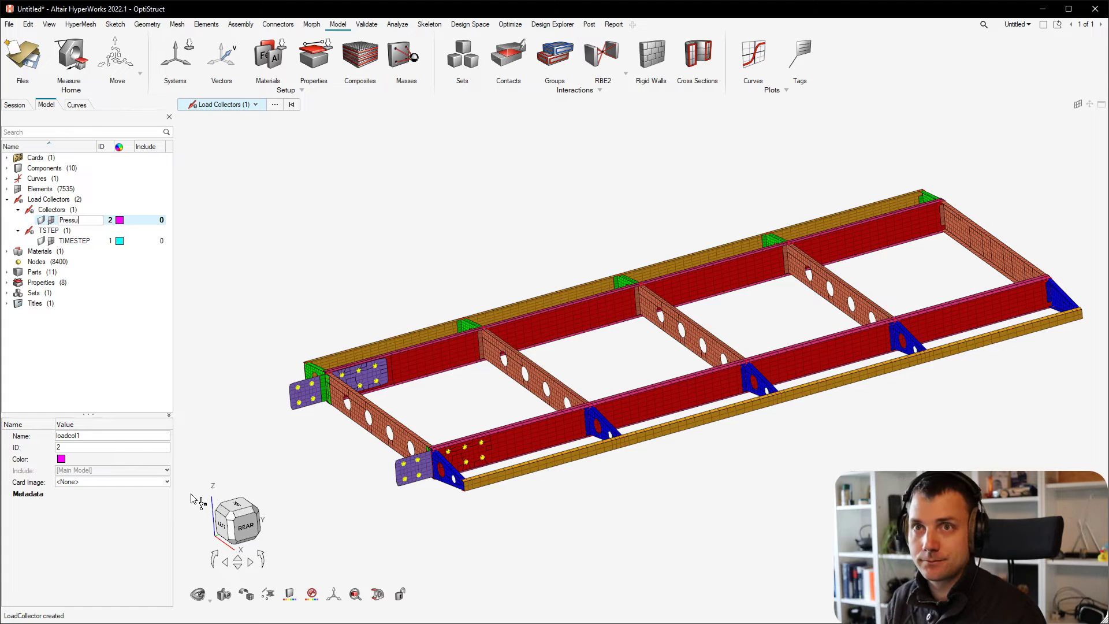
{"action": "type", "text": "re"}
{"action": "key", "text": "Return"}
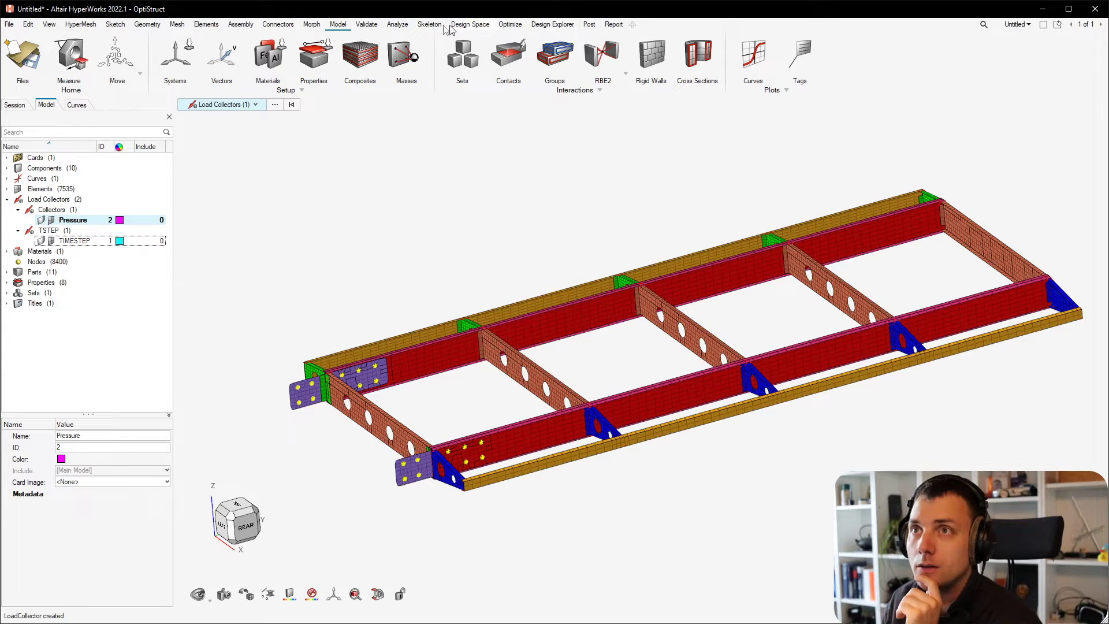
- Display the analysis tools and switch to the browser tutorial to read the pressure load's face selection instructions
{"action": "left_click", "coordinate": [398, 26]}
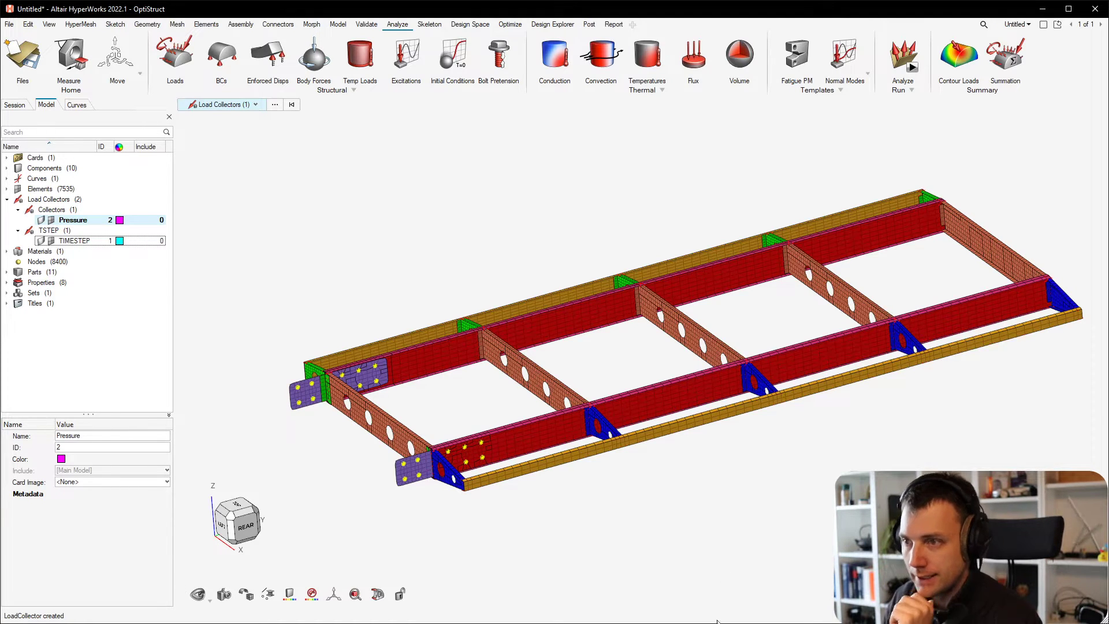
{"action": "key", "text": "alt+Tab"}
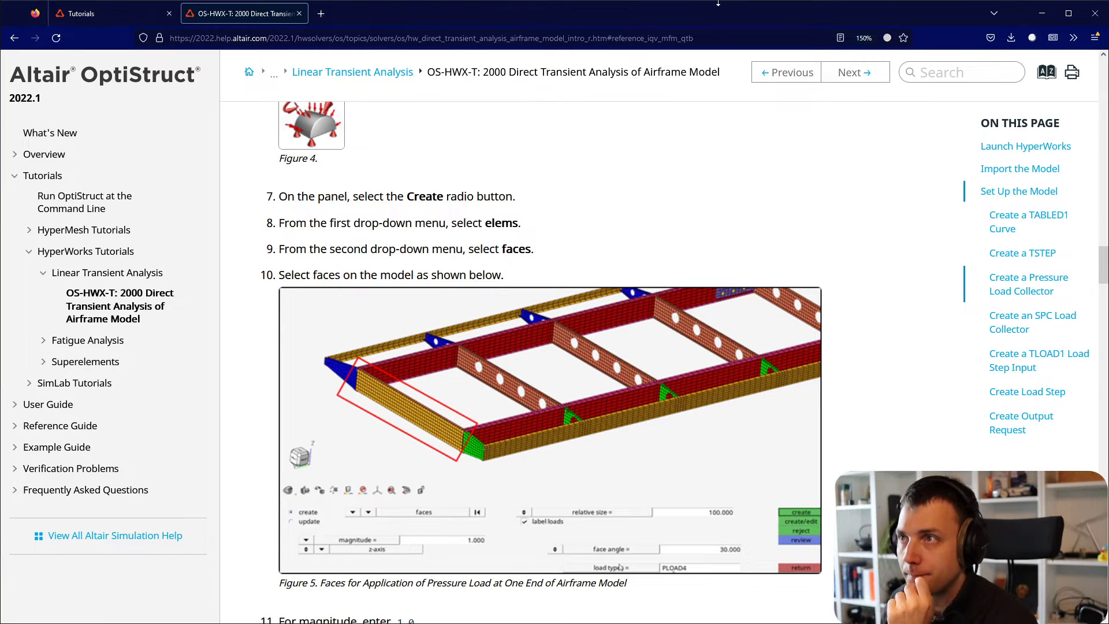
{"action": "left_click_drag", "start_coordinate": [707, 24], "coordinate": [714, 623]}
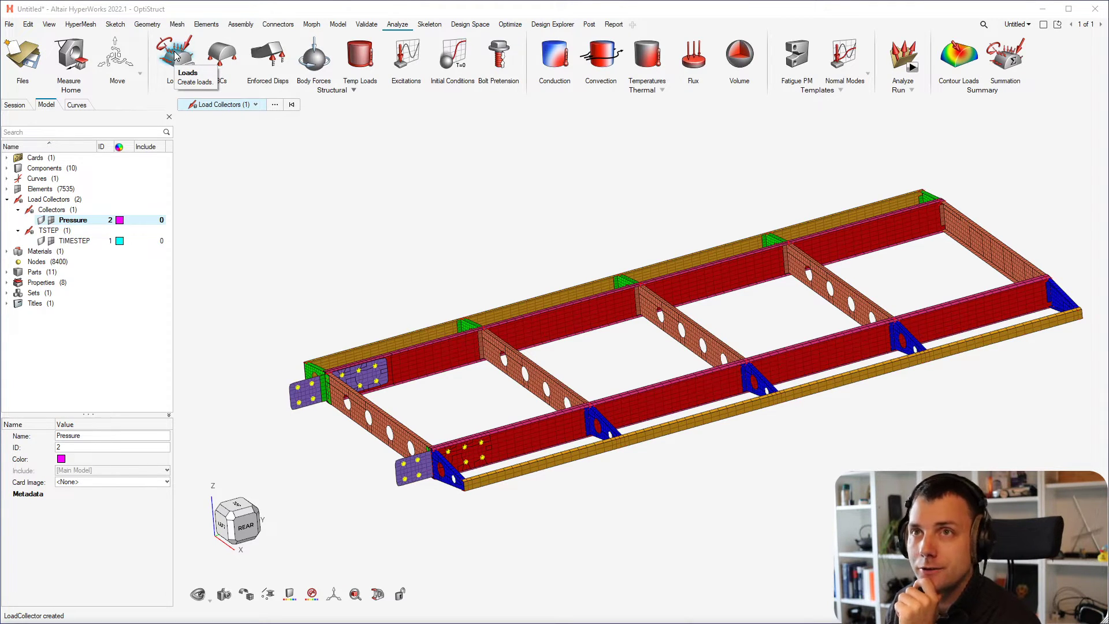
- Start a pressure load and select the faces of the solid end rib at the wing tip
{"action": "left_click", "coordinate": [176, 56]}
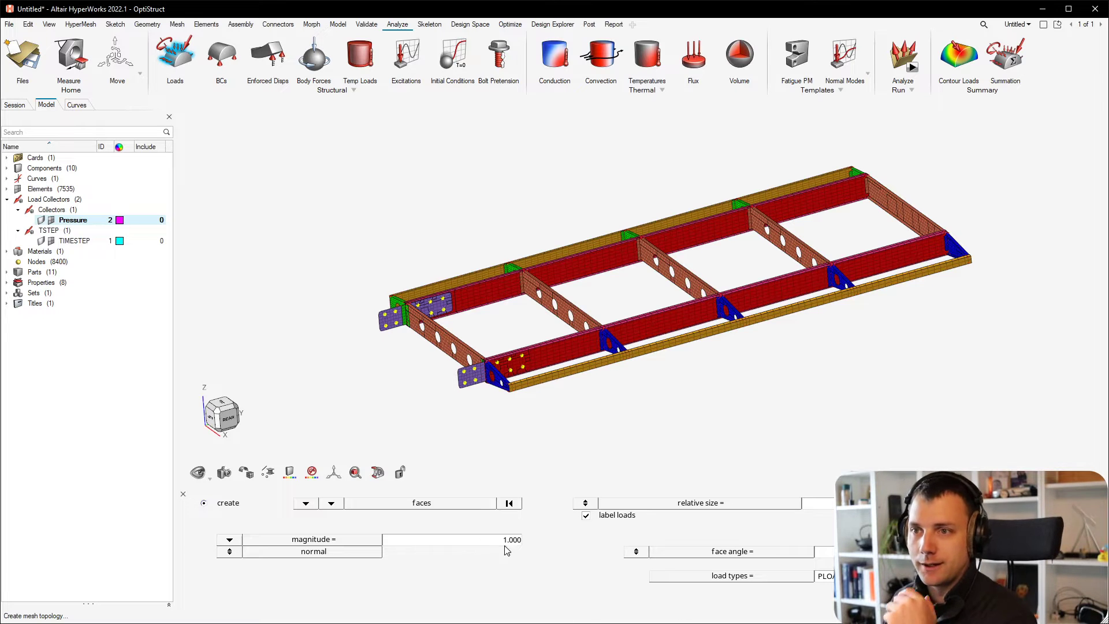
{"action": "scroll", "coordinate": [599, 330], "scroll_direction": "up", "scroll_amount": 3}
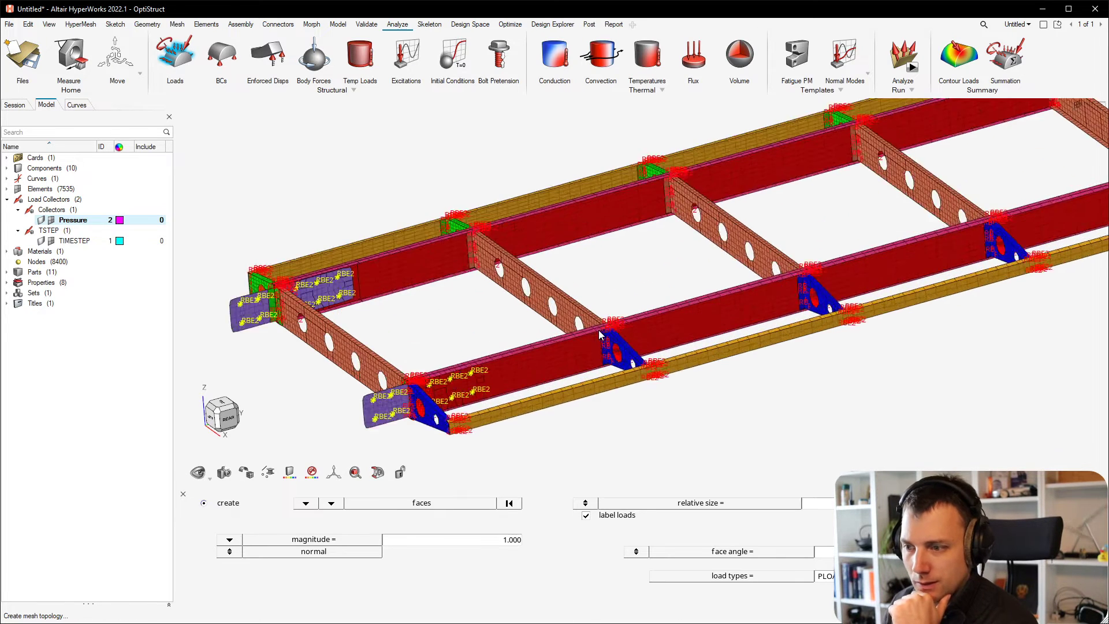
{"action": "scroll", "coordinate": [600, 333], "scroll_direction": "down", "scroll_amount": 5}
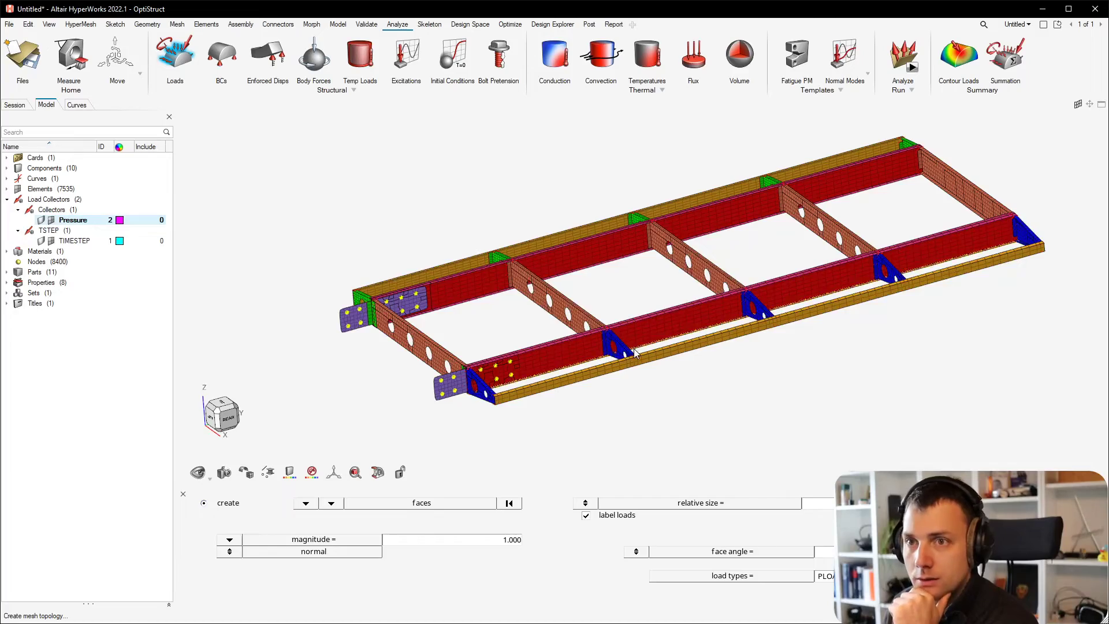
{"action": "right_click_drag", "start_coordinate": [600, 332], "coordinate": [598, 376]}
{"action": "middle_click_drag", "start_coordinate": [598, 376], "coordinate": [572, 340]}
{"action": "scroll", "coordinate": [637, 325], "scroll_direction": "down", "scroll_amount": 3}
{"action": "scroll", "coordinate": [828, 261], "scroll_direction": "up", "scroll_amount": 3}
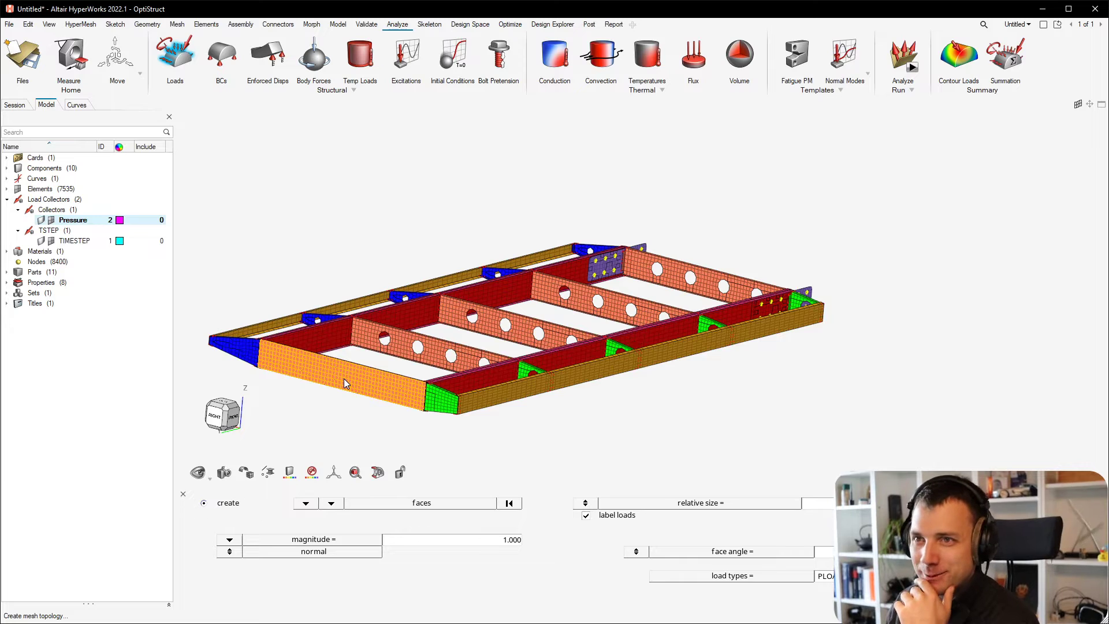
{"action": "left_click", "coordinate": [344, 380]}
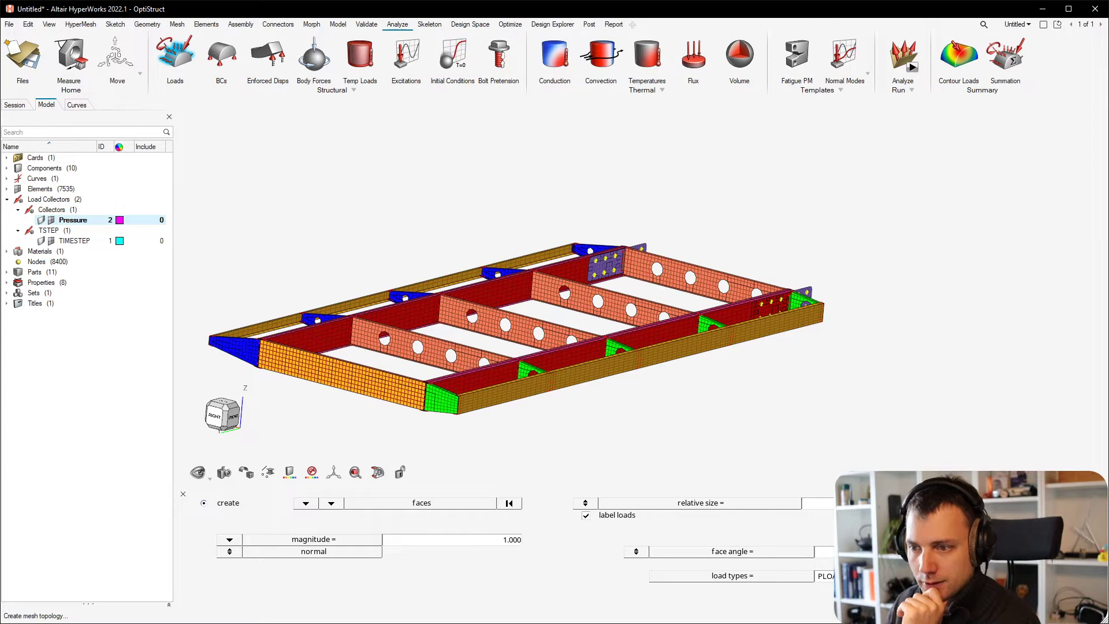
- Set the pressure direction to the z-axis and create the load with magnitude 1.000 on the selected end-rib faces
{"action": "left_click", "coordinate": [229, 552]}
{"action": "left_click", "coordinate": [228, 552]}
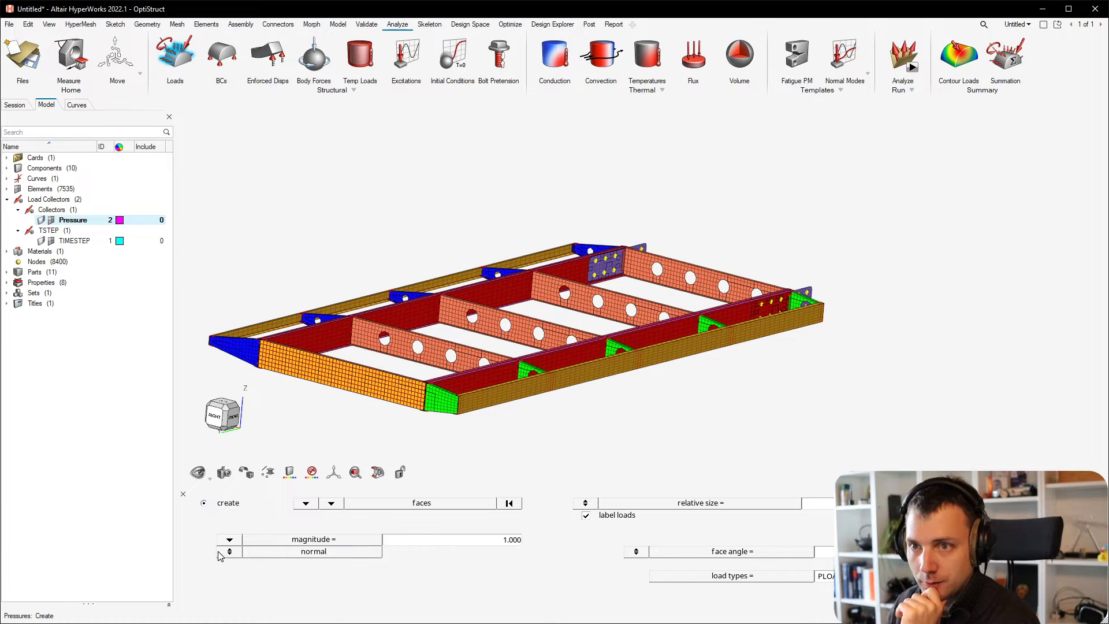
{"action": "left_click", "coordinate": [228, 552]}
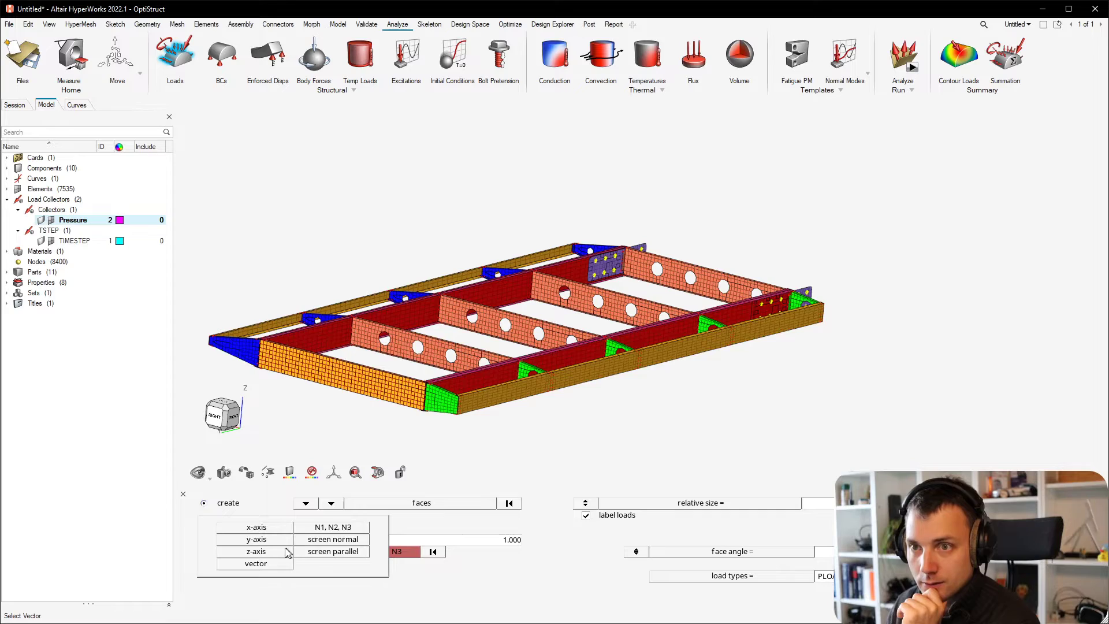
{"action": "left_click", "coordinate": [285, 552]}
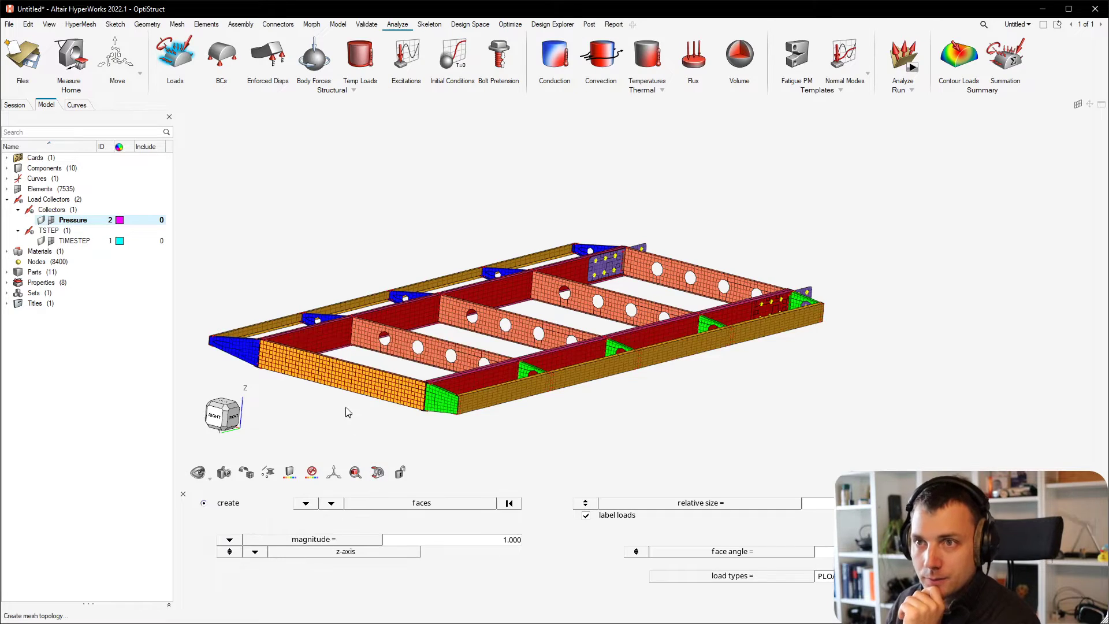
{"action": "left_click_drag", "start_coordinate": [386, 405], "coordinate": [355, 408], "text": "ctrl"}
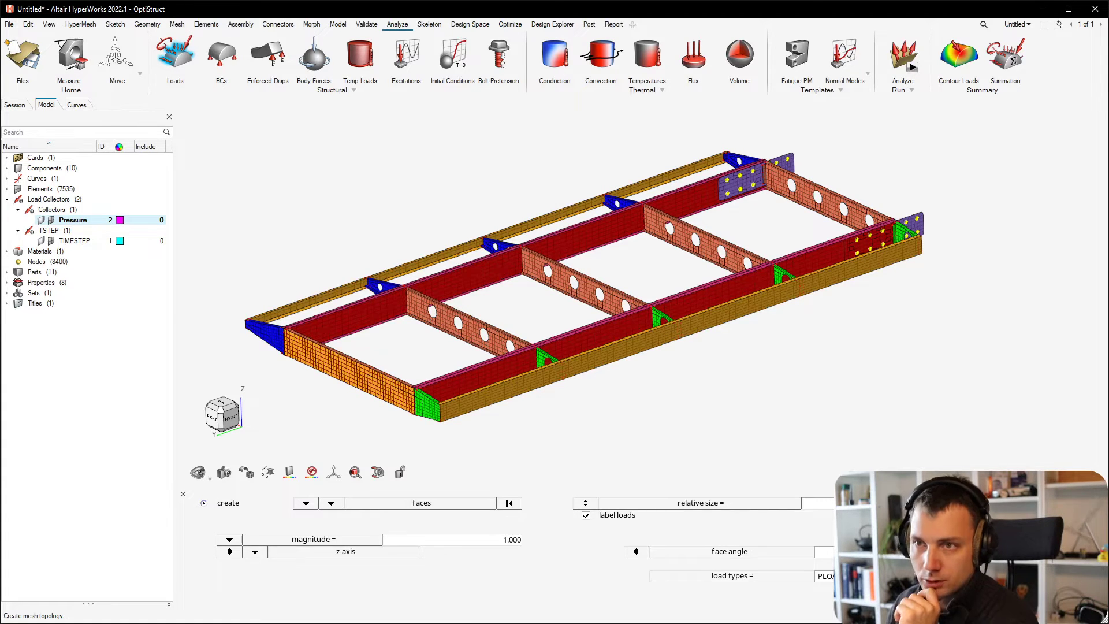
{"action": "left_click_drag", "start_coordinate": [445, 341], "coordinate": [393, 331], "text": "ctrl"}
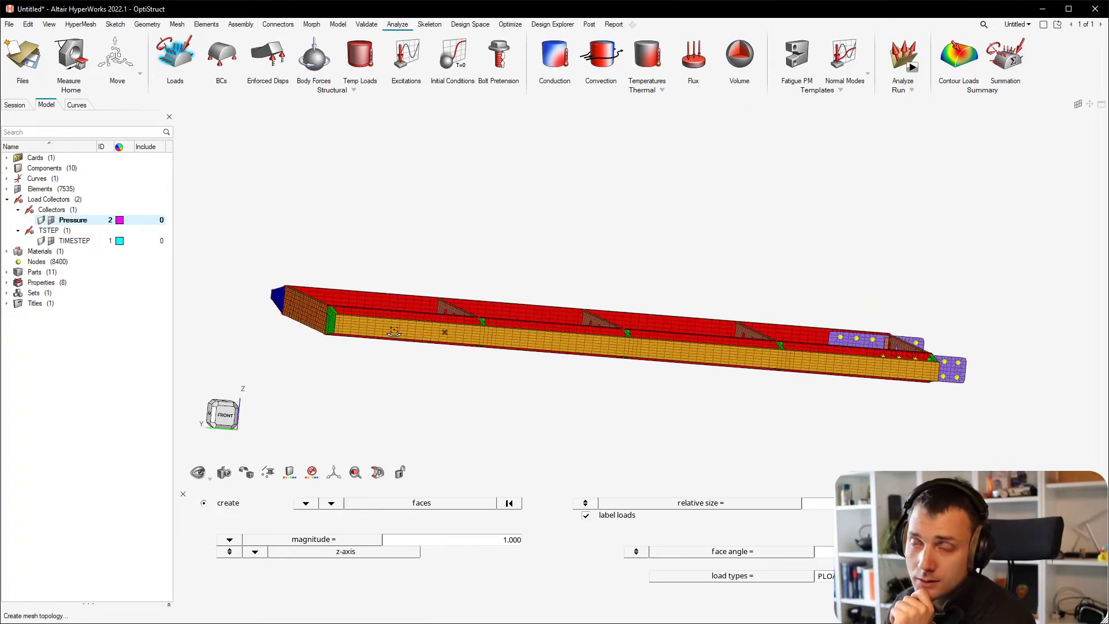
{"action": "left_click_drag", "start_coordinate": [297, 318], "coordinate": [831, 341], "text": "ctrl"}
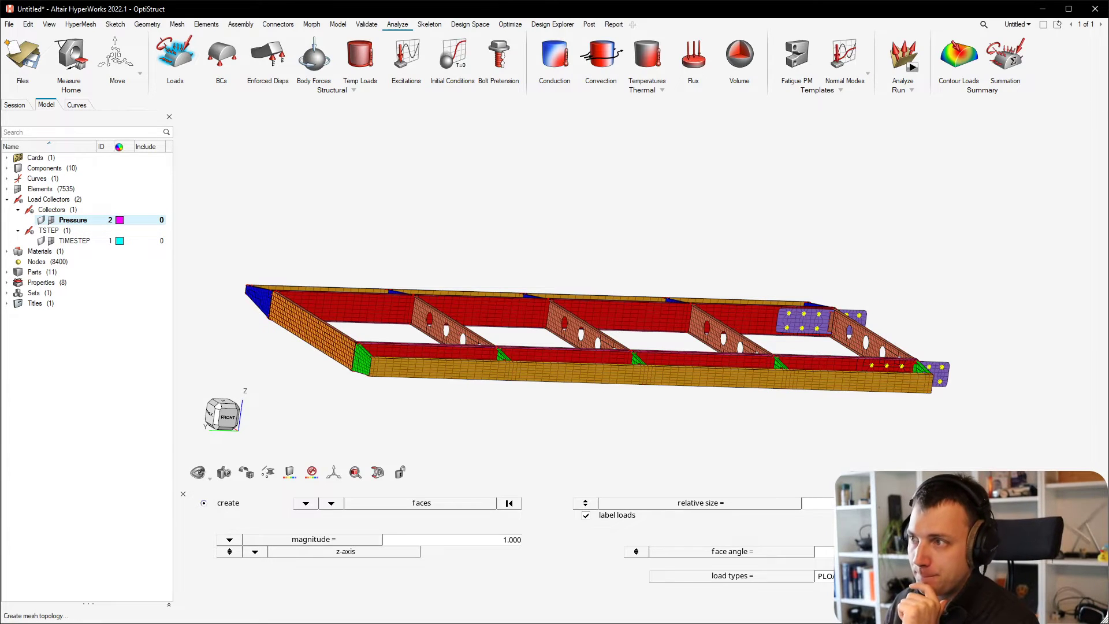
- Inspect the pressure load on the end rib up close and turn off load labelling
{"action": "scroll", "coordinate": [358, 287], "scroll_direction": "up", "scroll_amount": 2}
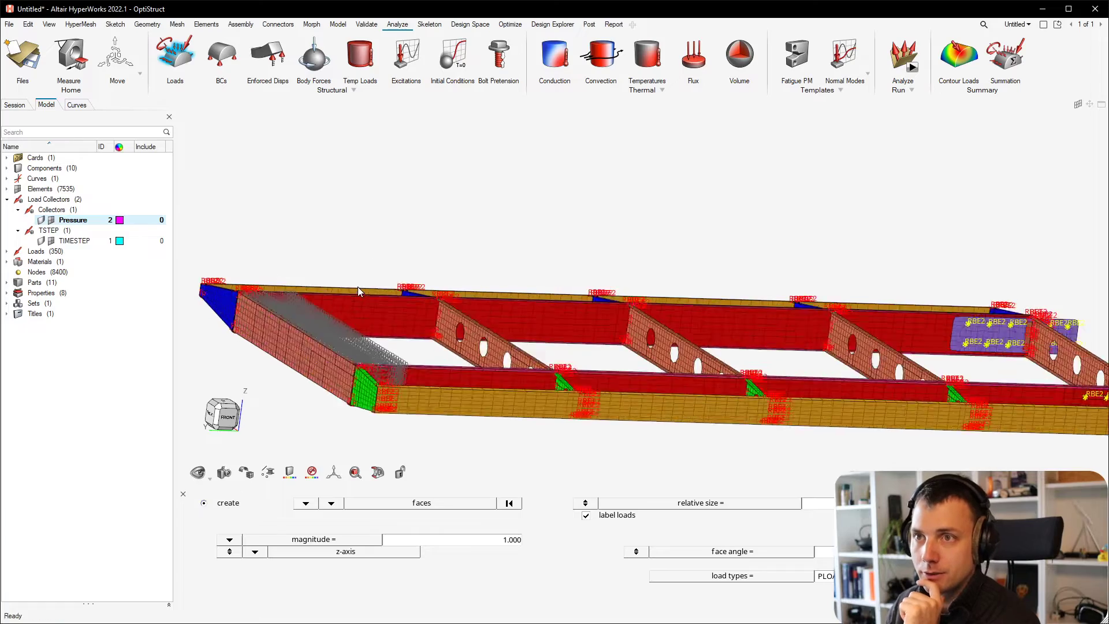
{"action": "scroll", "coordinate": [358, 286], "scroll_direction": "up", "scroll_amount": 5}
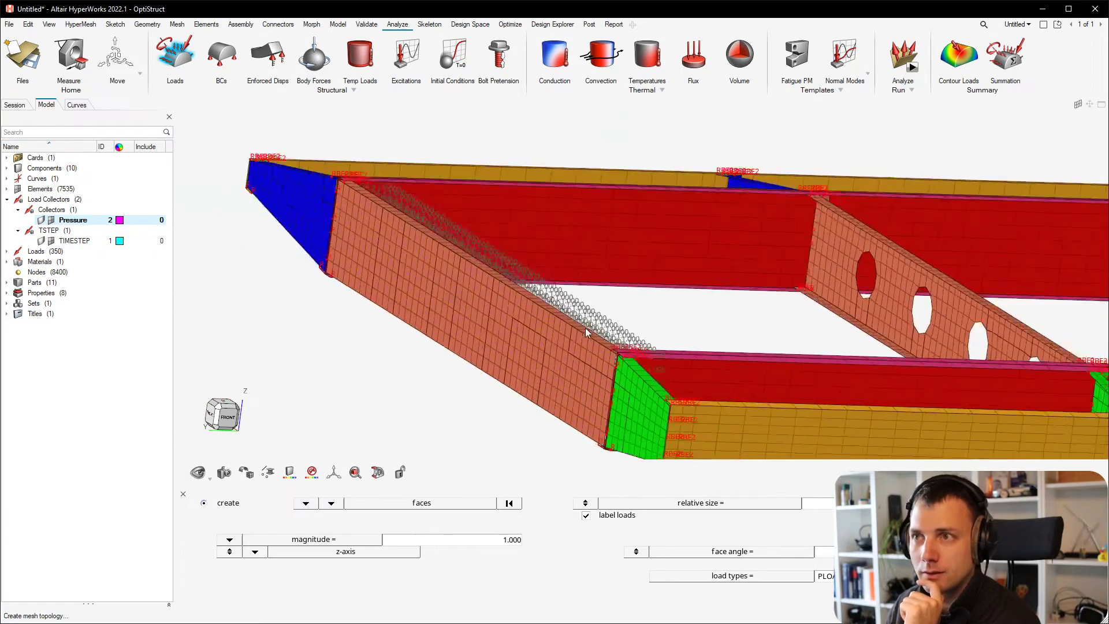
{"action": "middle_click_drag", "start_coordinate": [586, 330], "coordinate": [690, 347]}
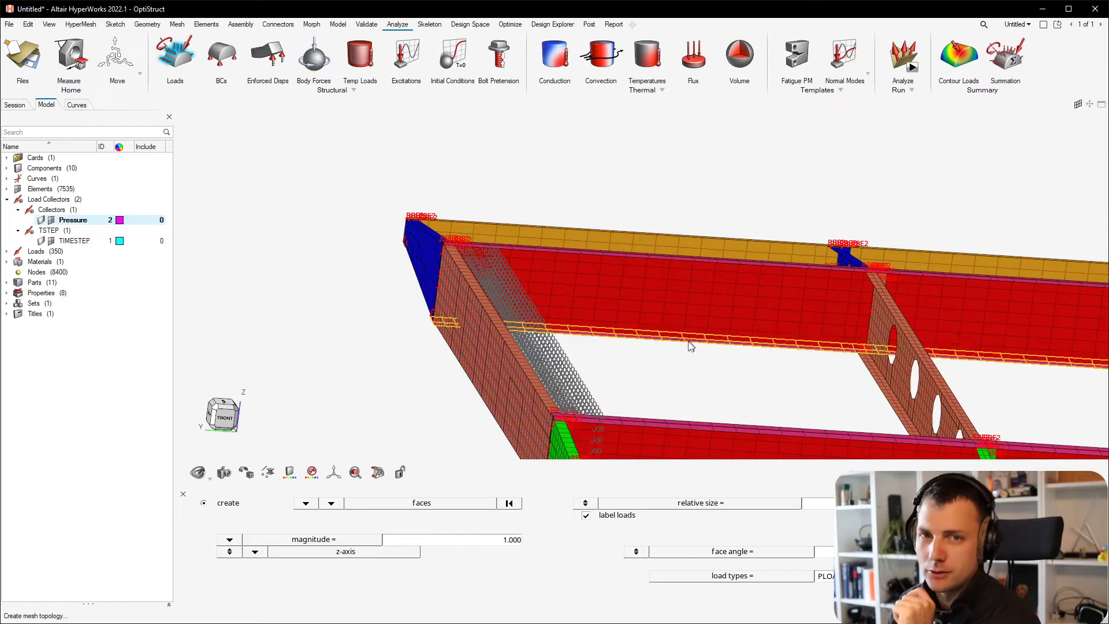
{"action": "left_click", "coordinate": [606, 519]}
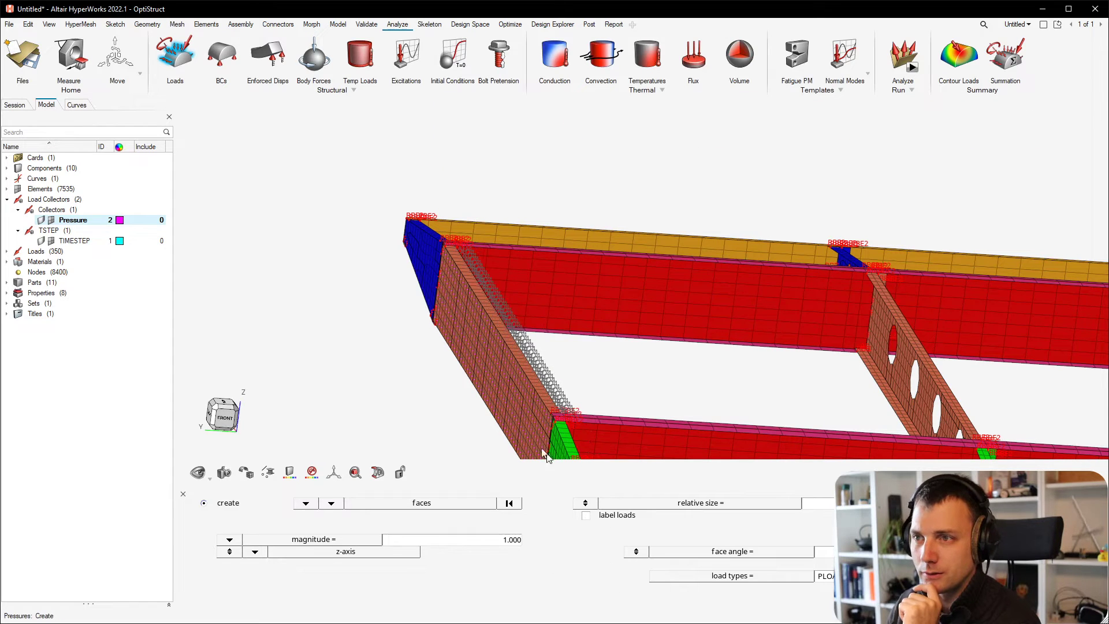
{"action": "middle_click_drag", "start_coordinate": [542, 448], "coordinate": [569, 379]}
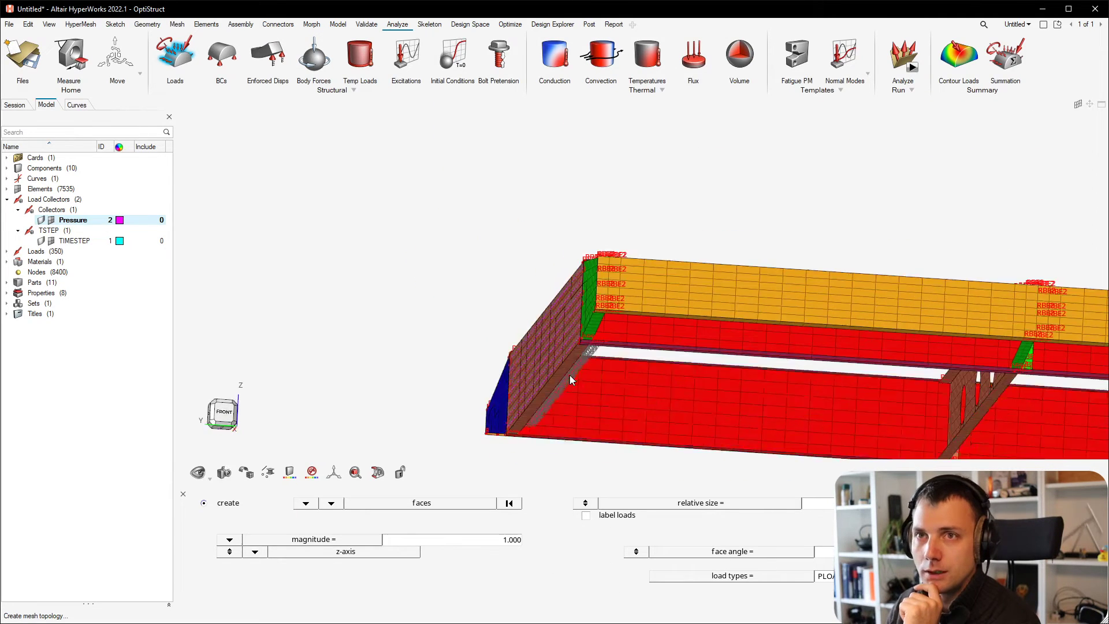
- Hide the element and load text labels, restore only the element labels, and leave the pressure definition
{"action": "left_click", "coordinate": [311, 474]}
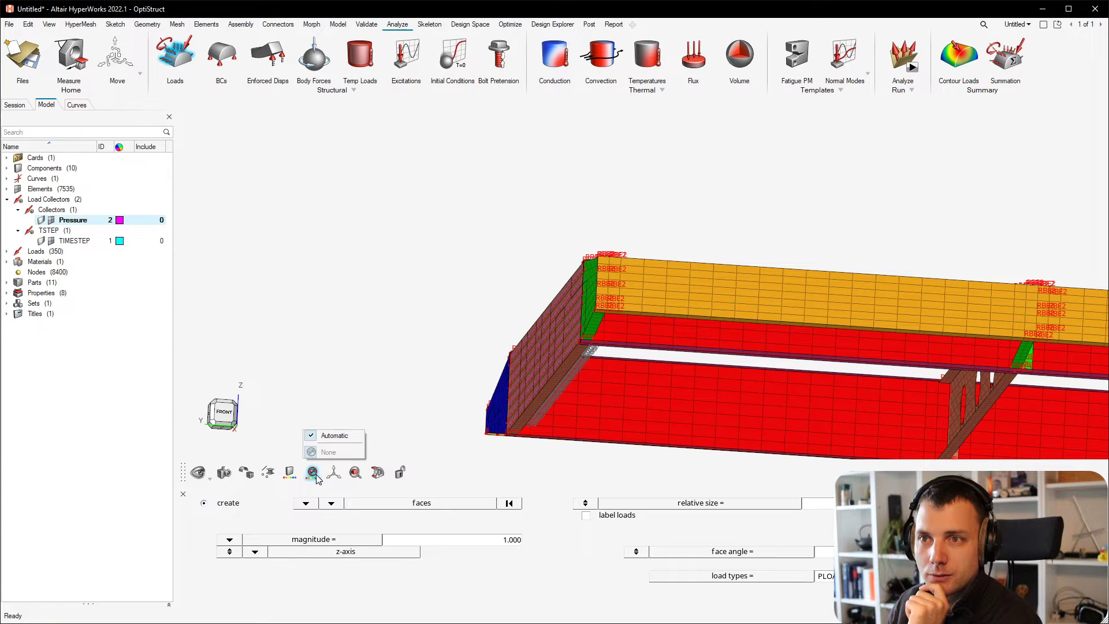
{"action": "left_click", "coordinate": [357, 485]}
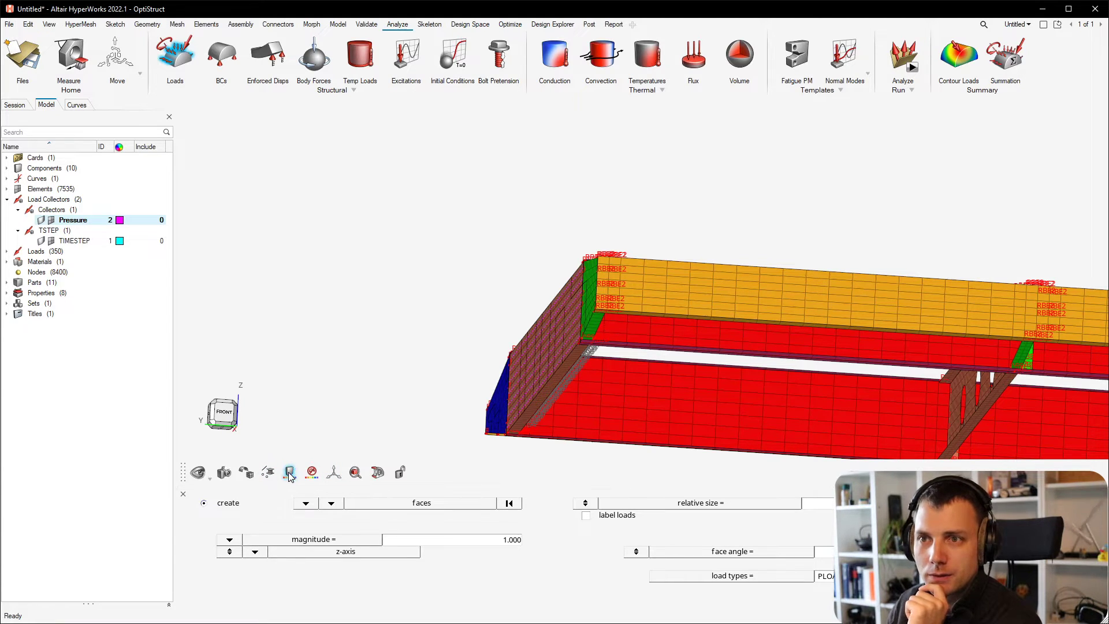
{"action": "left_click", "coordinate": [290, 473]}
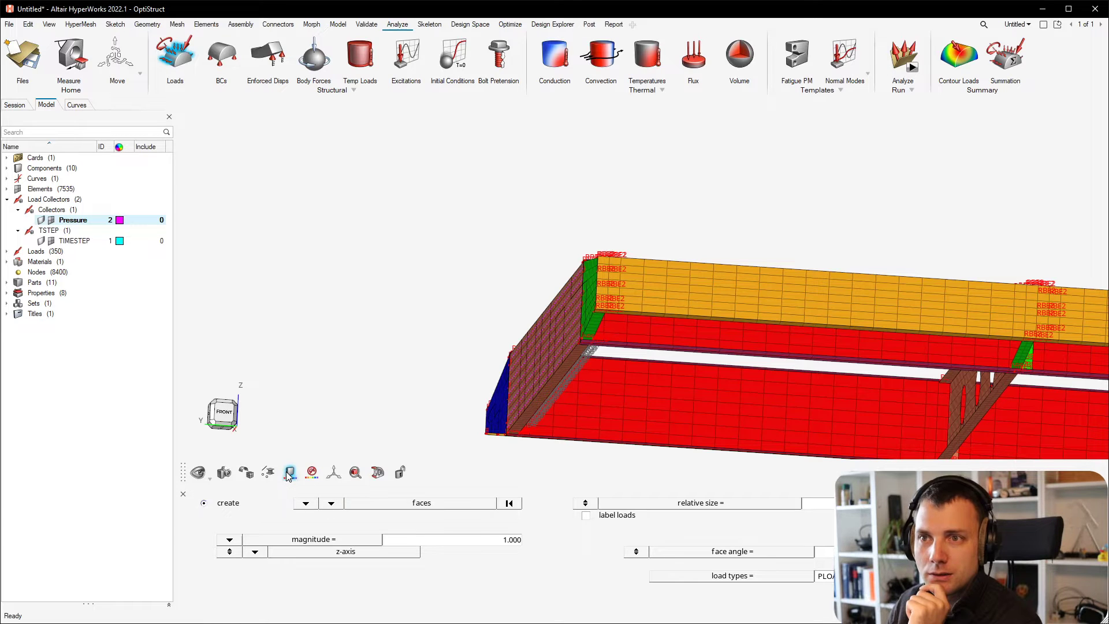
{"action": "left_click", "coordinate": [267, 474]}
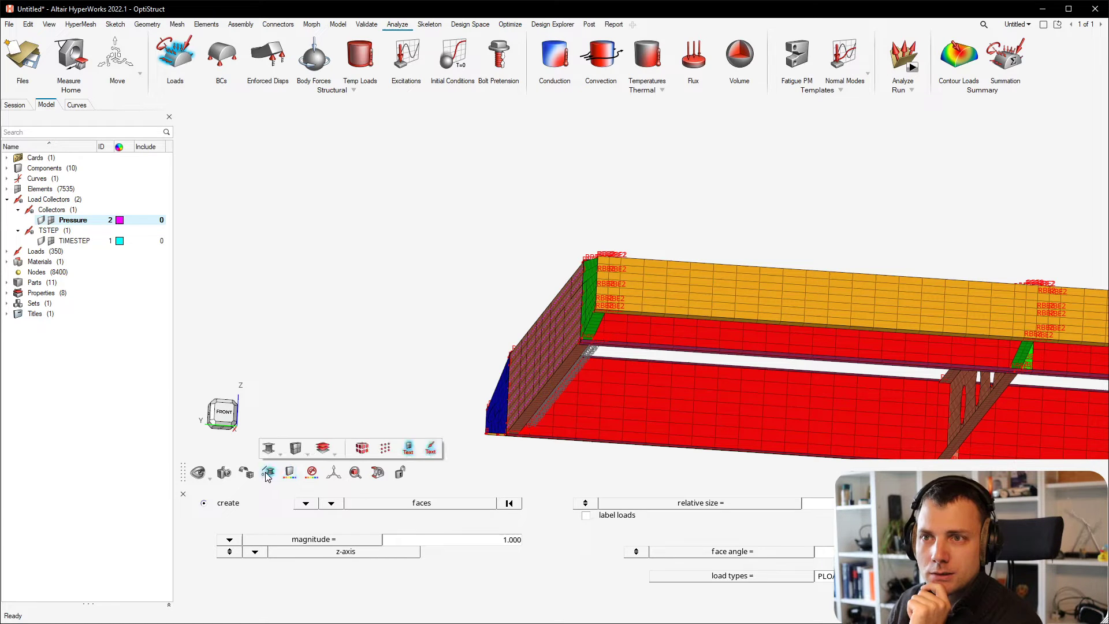
{"action": "left_click", "coordinate": [408, 448]}
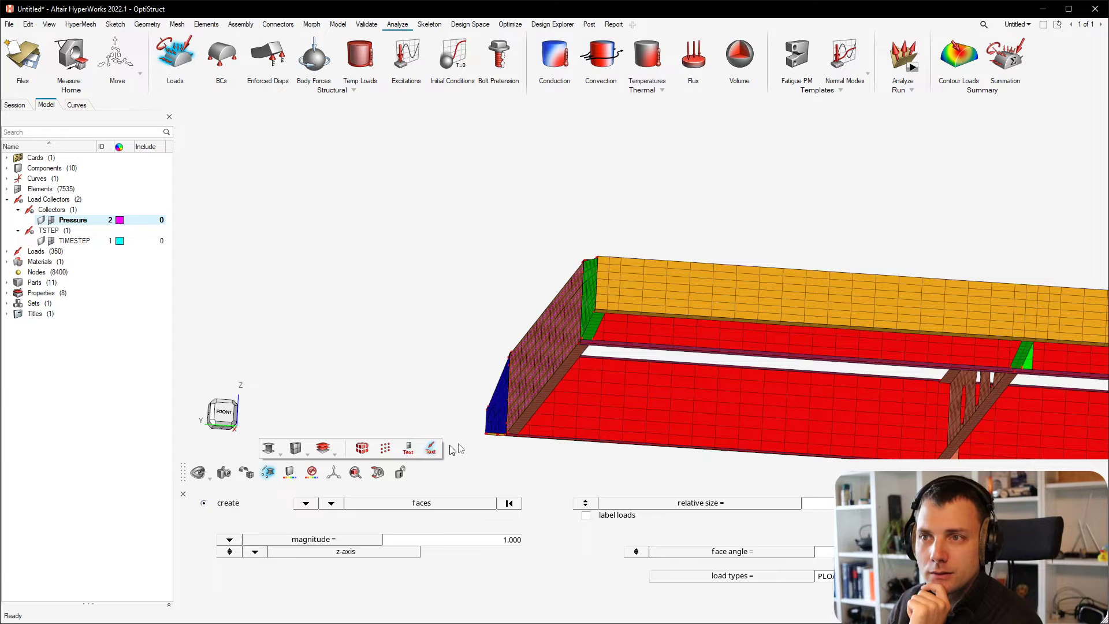
{"action": "middle_click_drag", "start_coordinate": [618, 357], "coordinate": [630, 368]}
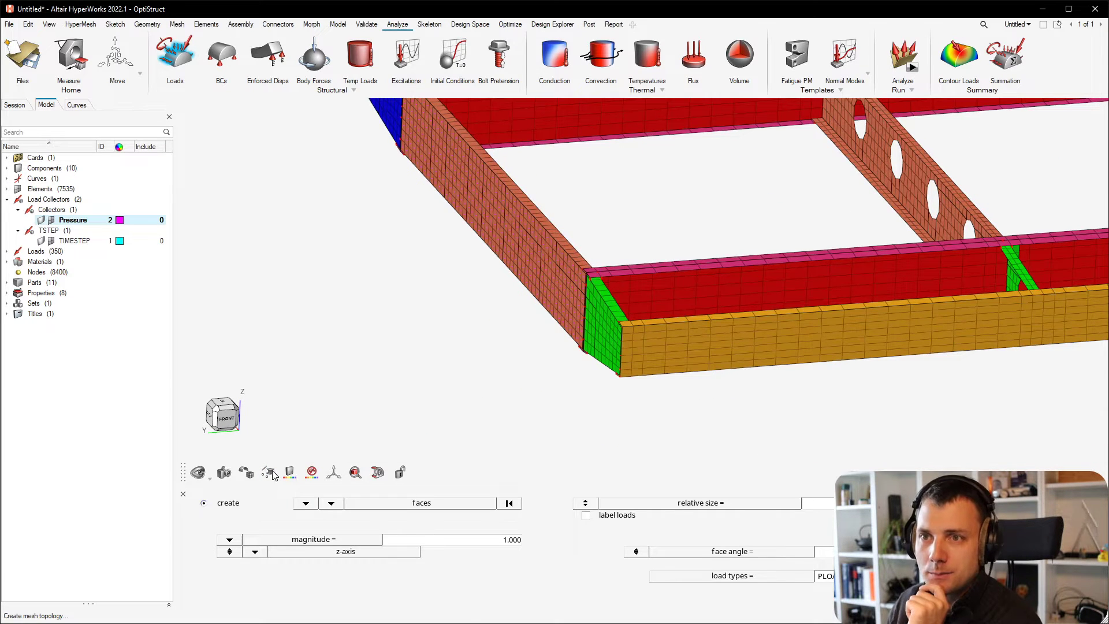
{"action": "mouse_move", "coordinate": [270, 472]}
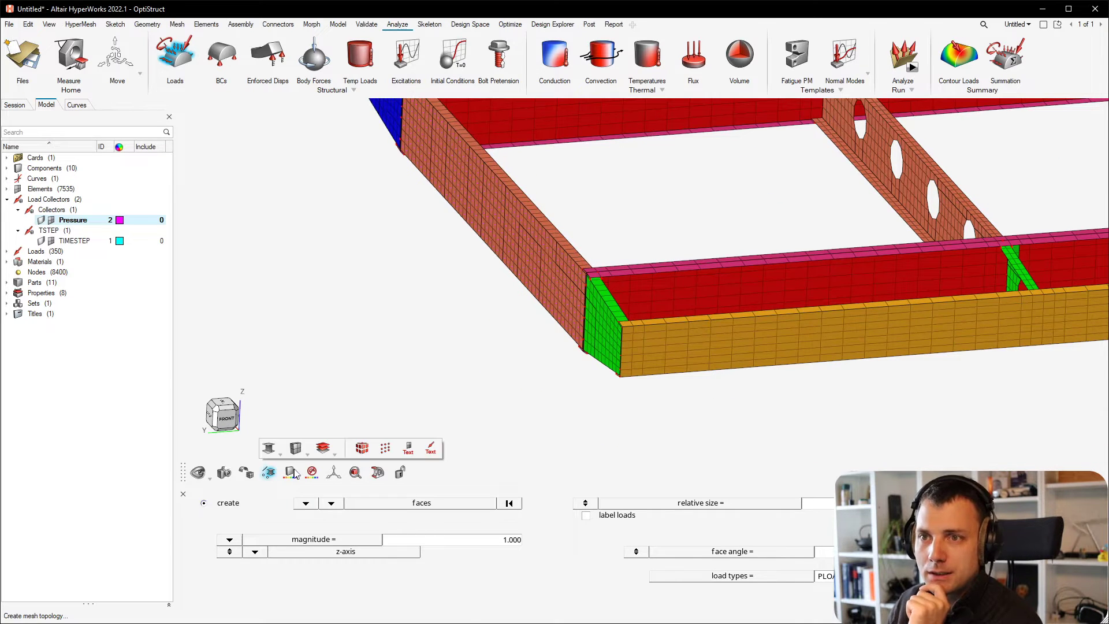
{"action": "left_click", "coordinate": [408, 448]}
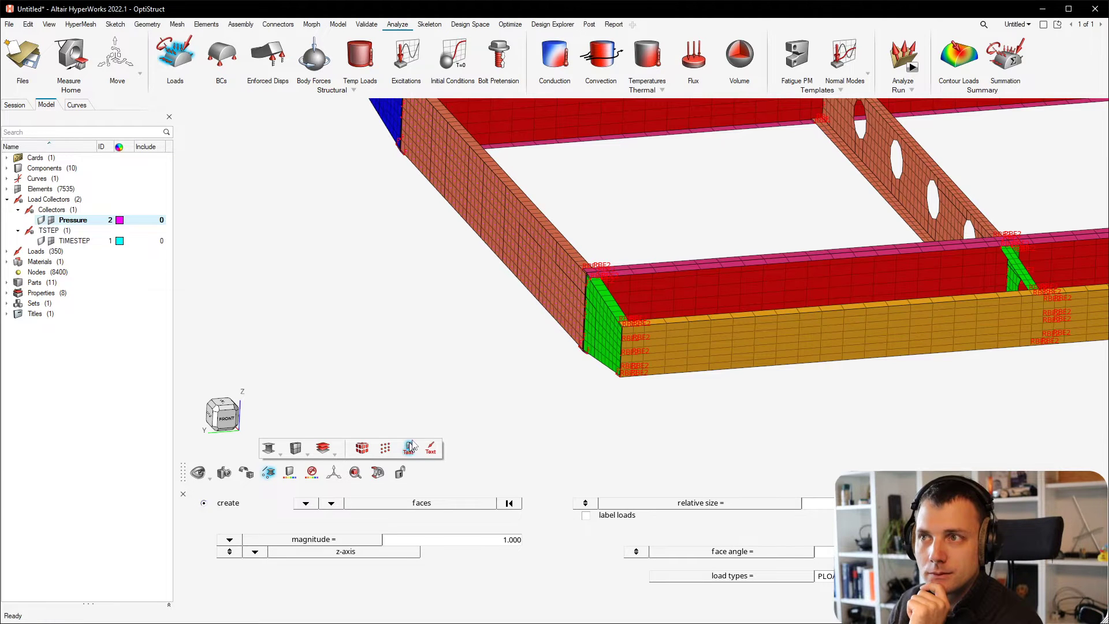
{"action": "left_click_drag", "start_coordinate": [545, 275], "coordinate": [475, 330], "text": "ctrl"}
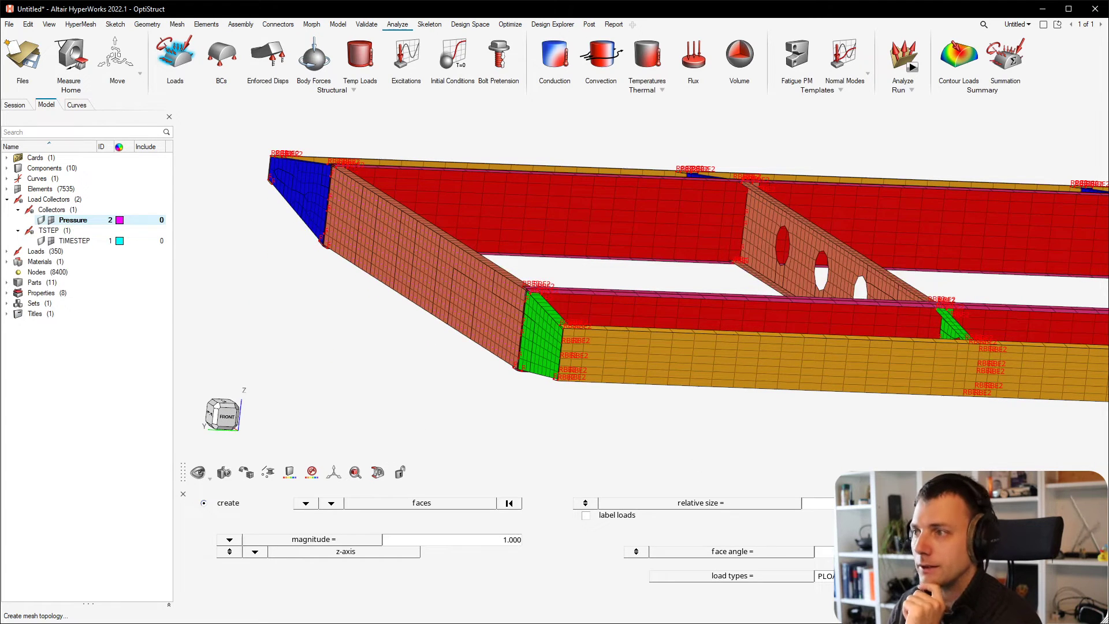
{"action": "key", "text": "Escape"}
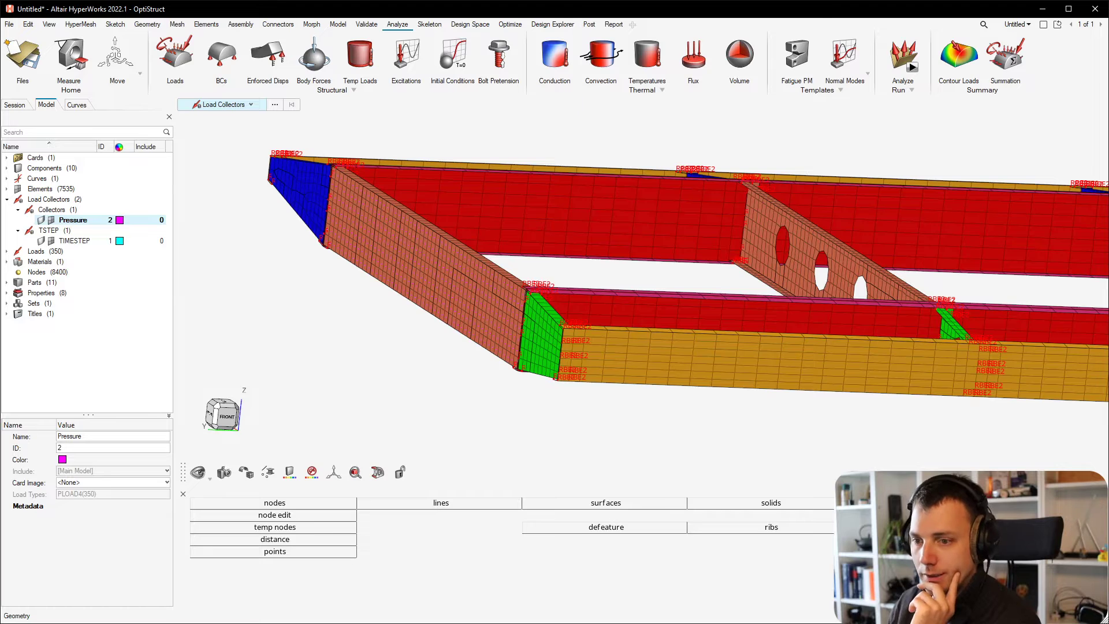
- Create a load collector named SPC and give it a light olive-green colour
{"action": "right_click", "coordinate": [141, 350]}
{"action": "mouse_move", "coordinate": [195, 359]}
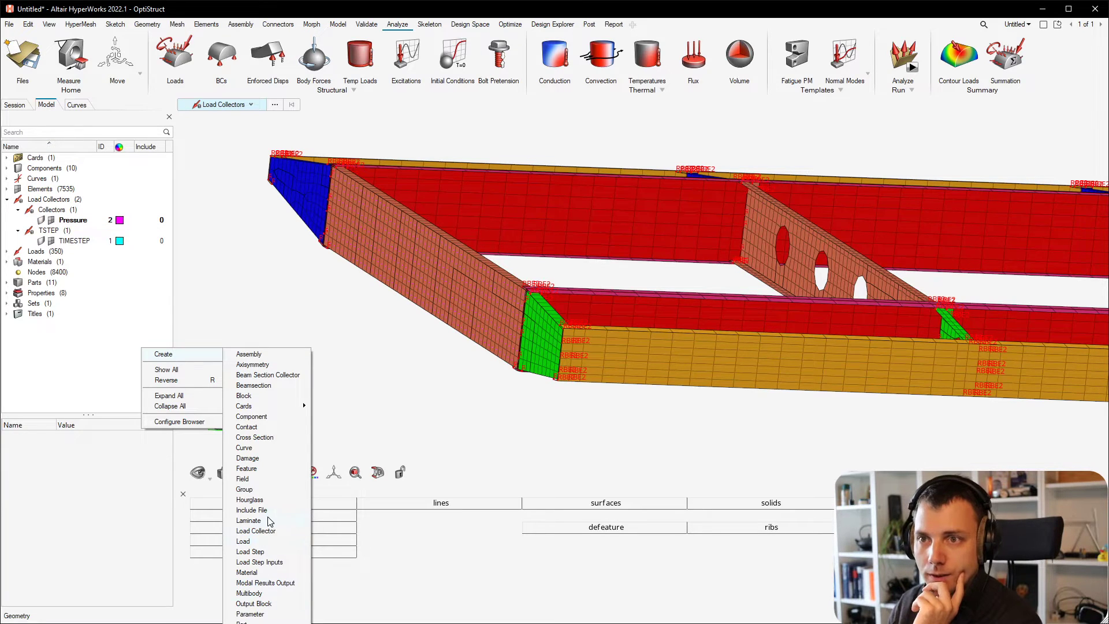
{"action": "left_click", "coordinate": [273, 535]}
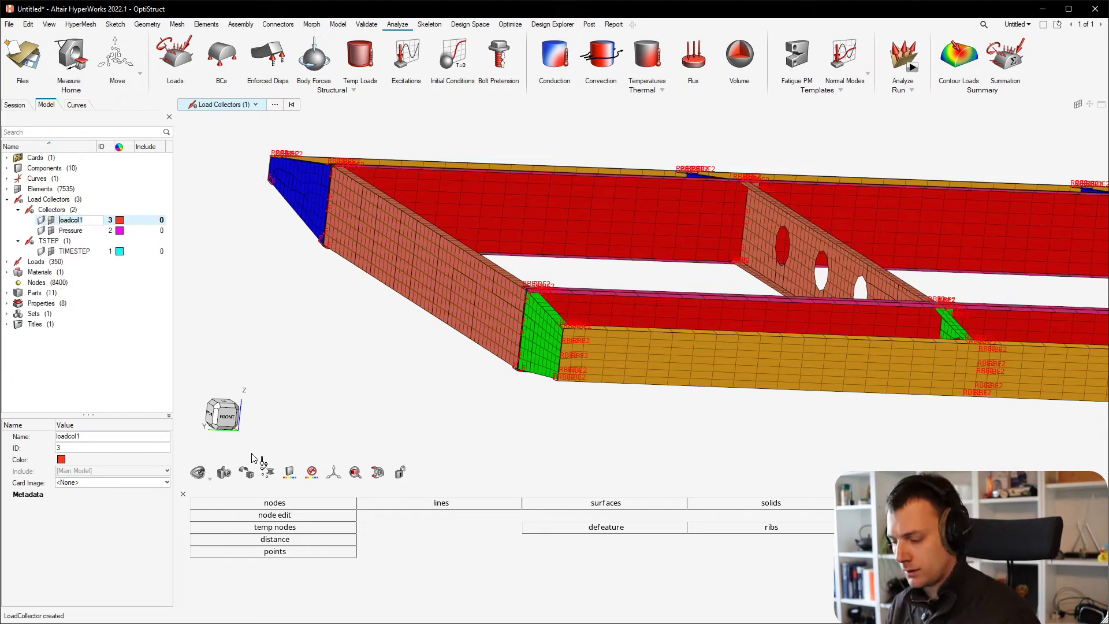
{"action": "type", "text": "SPC"}
{"action": "key", "text": "Return"}
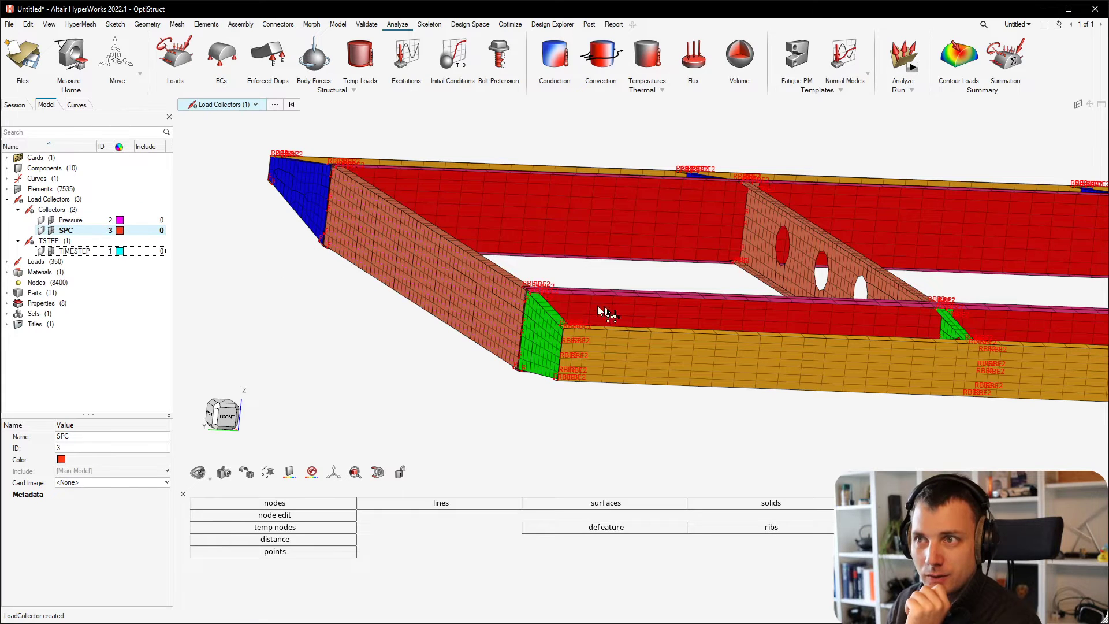
{"action": "left_click", "coordinate": [120, 231]}
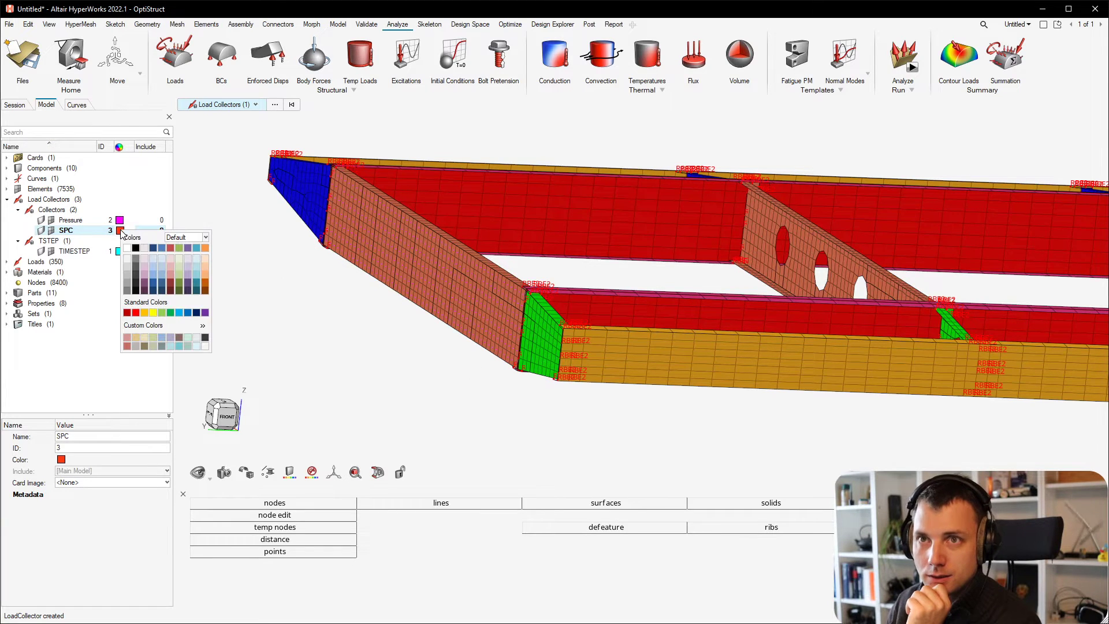
{"action": "left_click", "coordinate": [145, 266]}
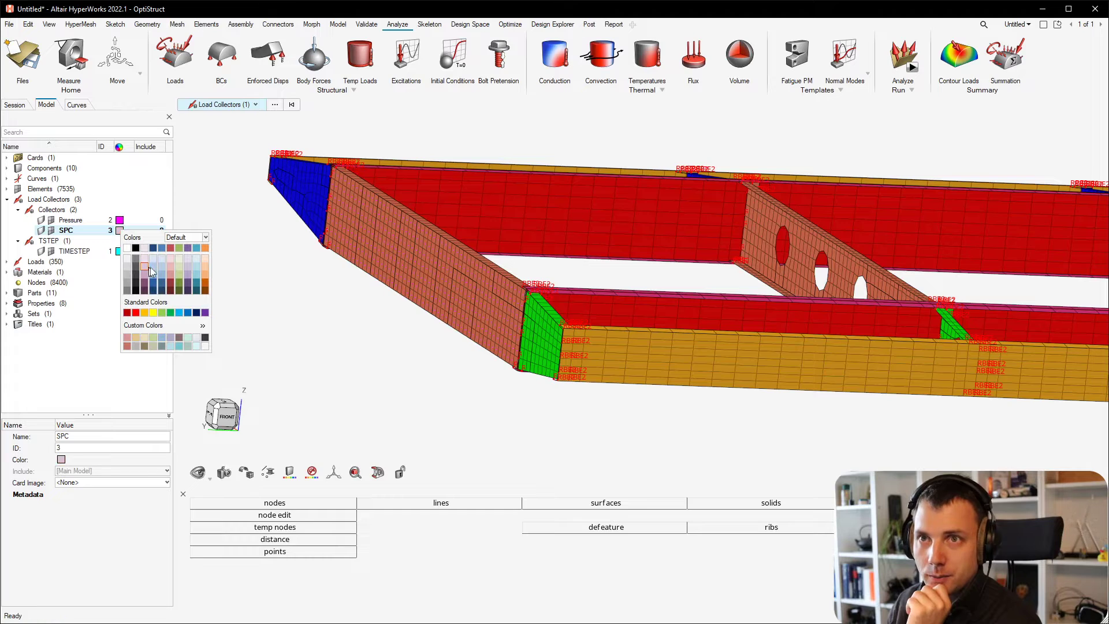
{"action": "left_click", "coordinate": [179, 267]}
{"action": "left_click", "coordinate": [224, 291]}
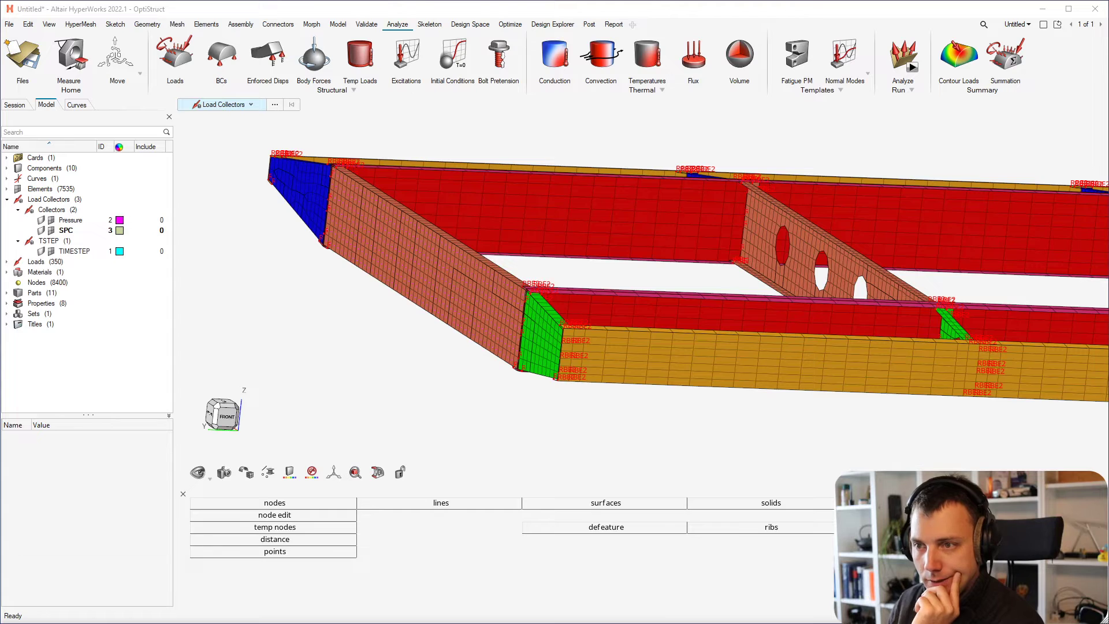
- Consult the tutorial's SPC load collector instructions and start creating constraints on nodes
{"action": "left_click_drag", "start_coordinate": [601, 623], "coordinate": [576, 70]}
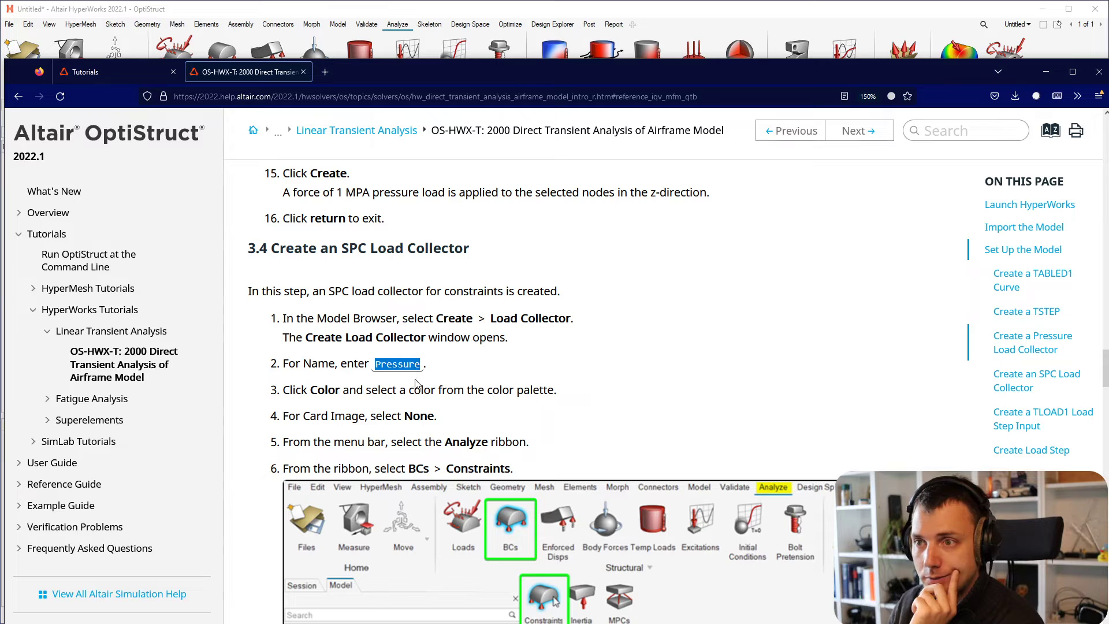
{"action": "left_click_drag", "start_coordinate": [554, 81], "coordinate": [546, 623]}
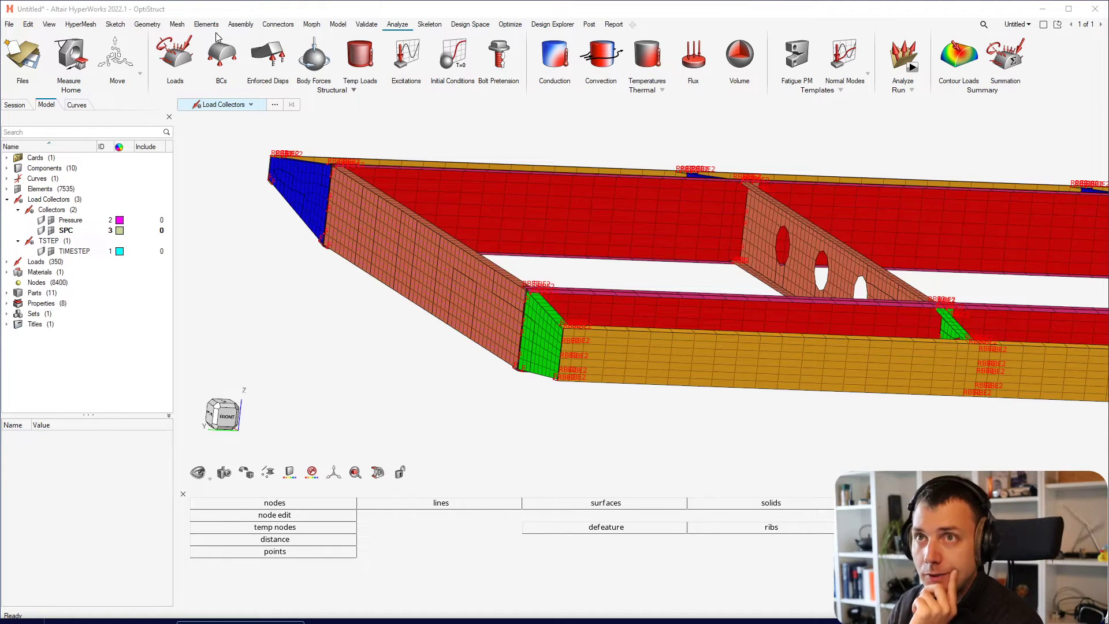
{"action": "left_click", "coordinate": [224, 54]}
{"action": "left_click", "coordinate": [195, 118]}
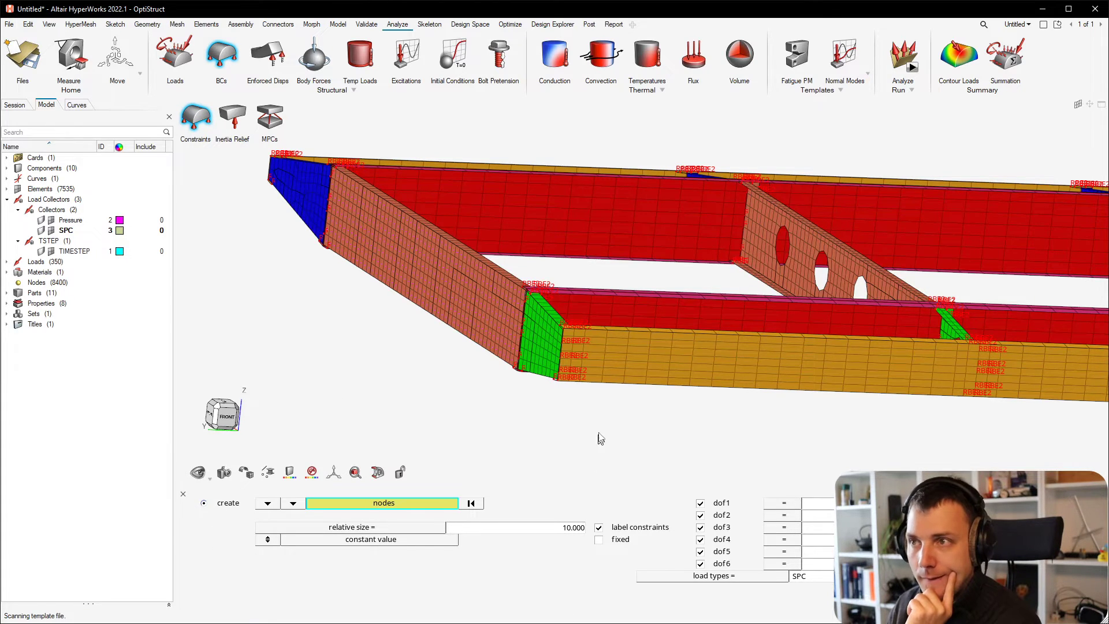
- Examine the RBE2 bolt-hole connections on the two purple end brackets to locate the centre nodes for the constraints
{"action": "scroll", "coordinate": [569, 437], "scroll_direction": "up", "scroll_amount": 5}
{"action": "scroll", "coordinate": [637, 312], "scroll_direction": "down", "scroll_amount": 8}
{"action": "scroll", "coordinate": [572, 319], "scroll_direction": "down", "scroll_amount": 3}
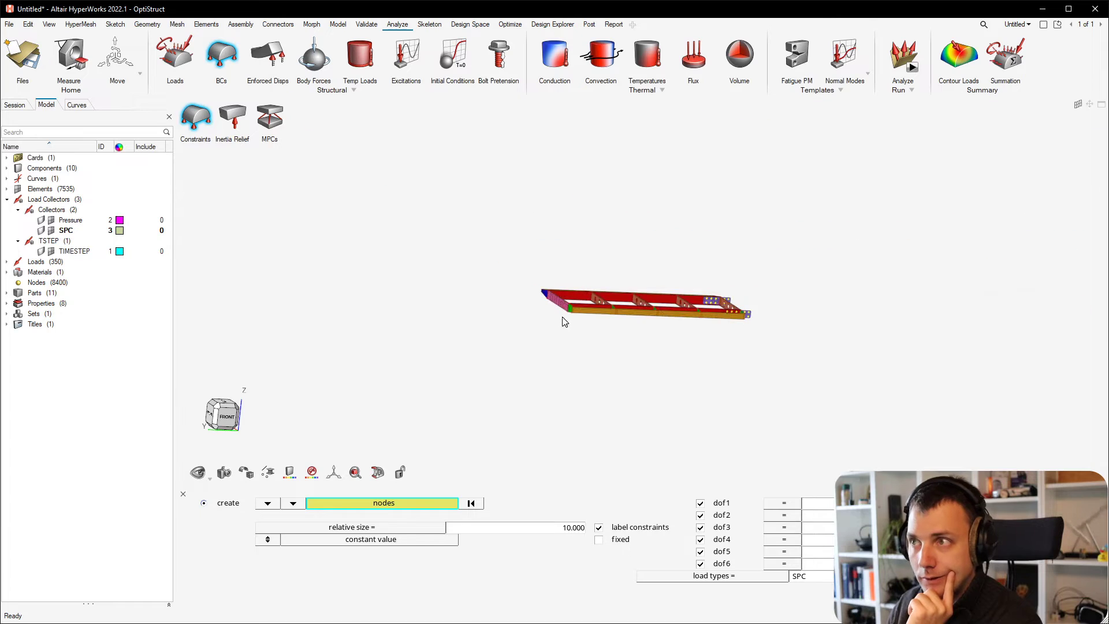
{"action": "scroll", "coordinate": [844, 300], "scroll_direction": "up", "scroll_amount": 8}
{"action": "scroll", "coordinate": [848, 343], "scroll_direction": "up", "scroll_amount": 3}
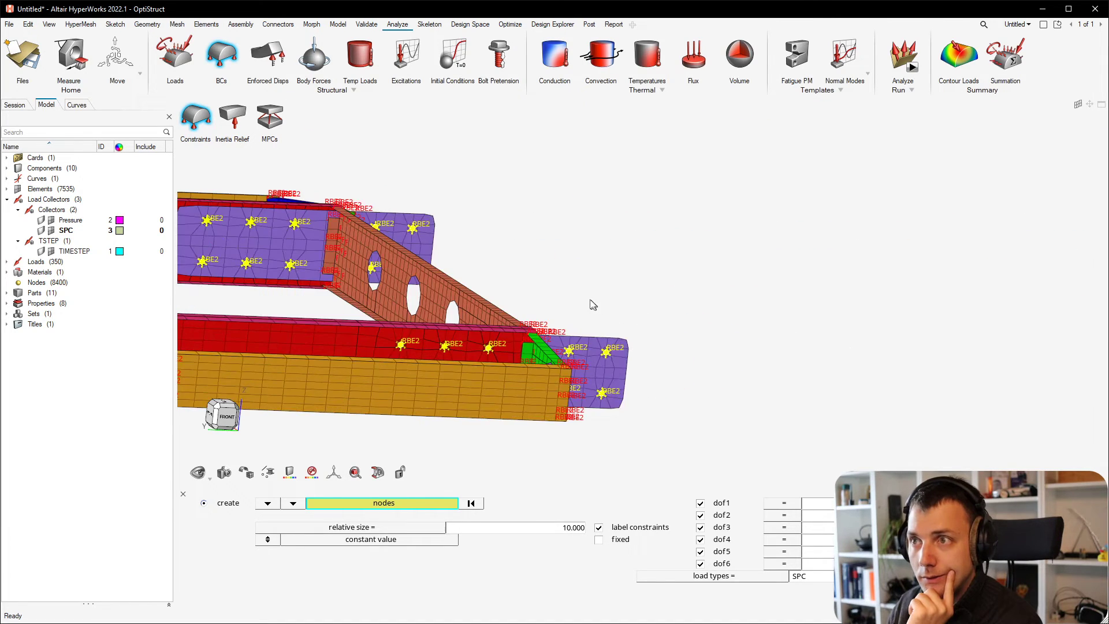
{"action": "scroll", "coordinate": [583, 300], "scroll_direction": "up", "scroll_amount": 2}
{"action": "middle_click_drag", "start_coordinate": [595, 315], "coordinate": [565, 335]}
{"action": "scroll", "coordinate": [551, 361], "scroll_direction": "up", "scroll_amount": 6}
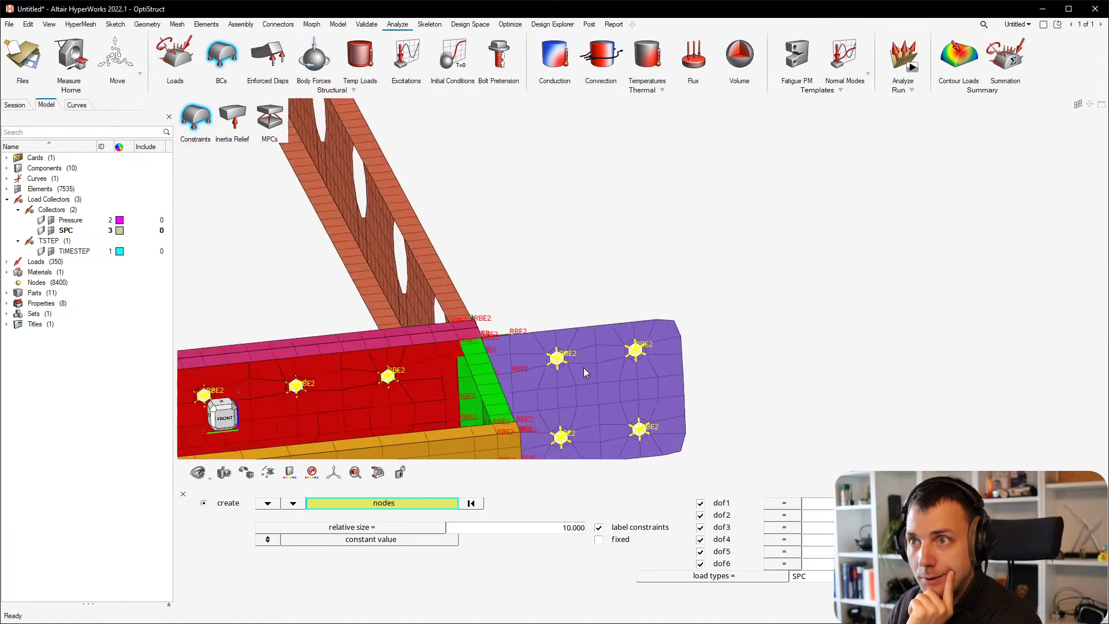
{"action": "scroll", "coordinate": [548, 367], "scroll_direction": "down", "scroll_amount": 3}
{"action": "scroll", "coordinate": [549, 367], "scroll_direction": "down", "scroll_amount": 2}
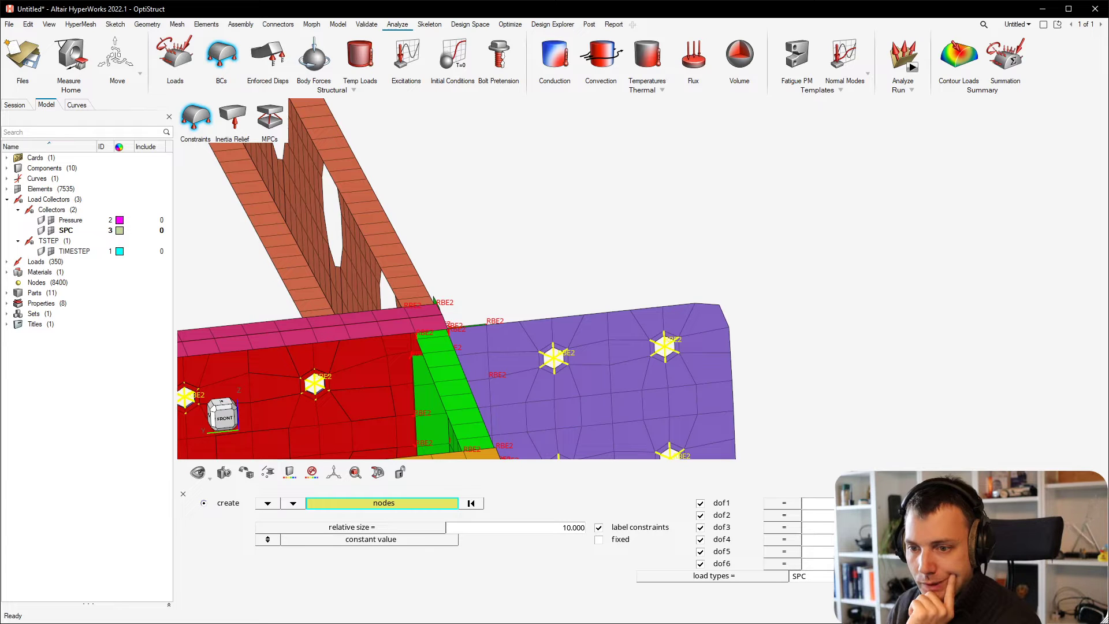
{"action": "scroll", "coordinate": [601, 339], "scroll_direction": "up", "scroll_amount": 3}
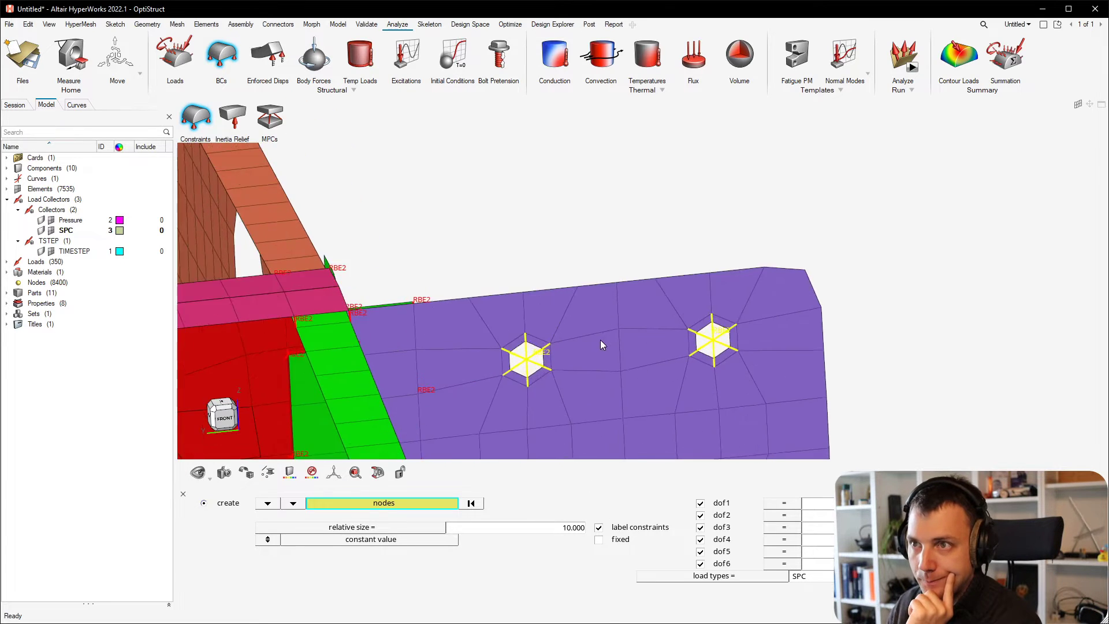
{"action": "scroll", "coordinate": [601, 339], "scroll_direction": "down", "scroll_amount": 5}
{"action": "middle_click_drag", "start_coordinate": [617, 347], "coordinate": [642, 398]}
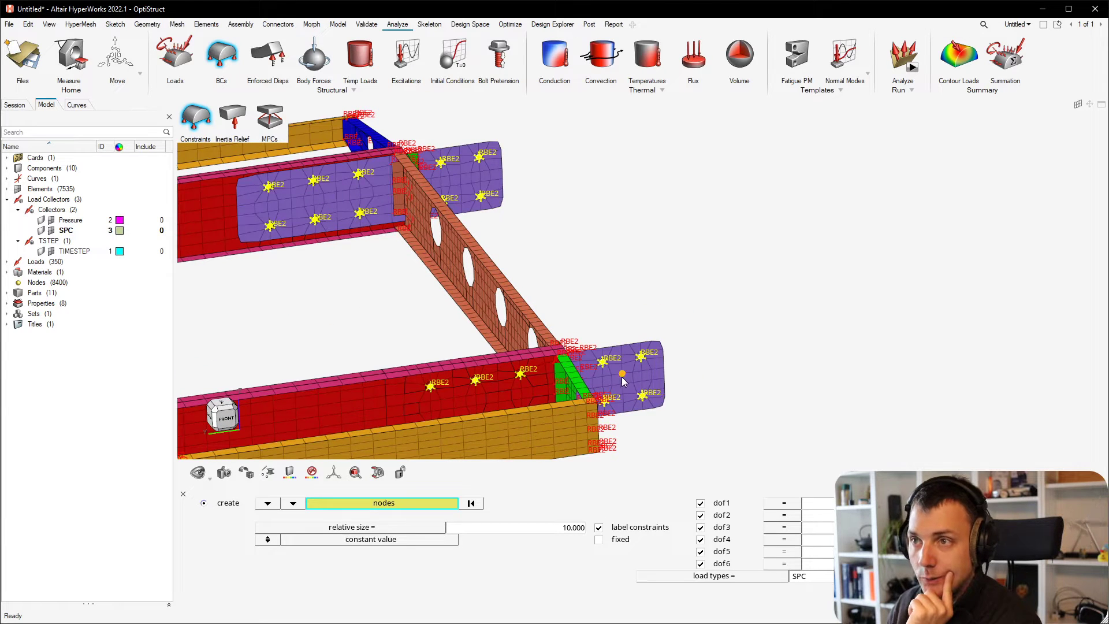
{"action": "scroll", "coordinate": [629, 377], "scroll_direction": "up", "scroll_amount": 6}
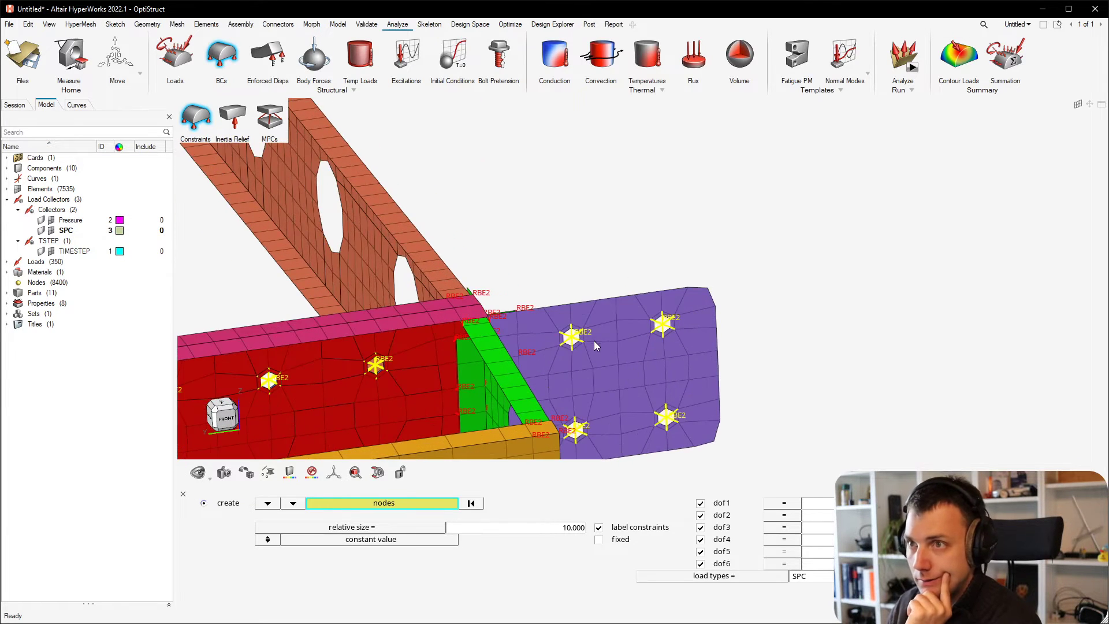
{"action": "scroll", "coordinate": [558, 328], "scroll_direction": "up", "scroll_amount": 1}
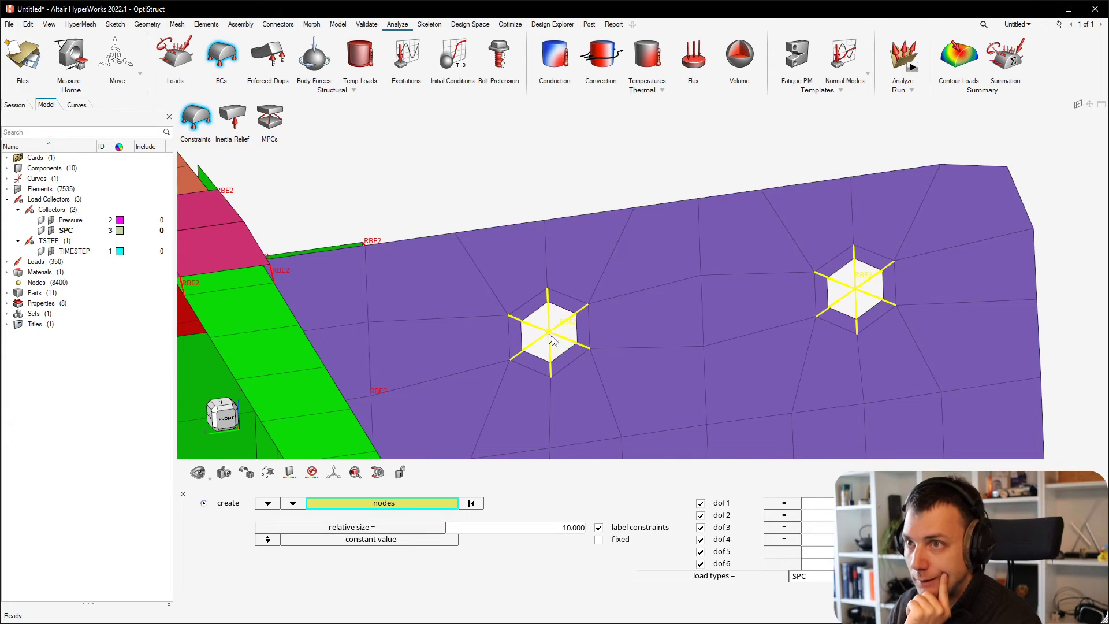
{"action": "scroll", "coordinate": [553, 332], "scroll_direction": "down", "scroll_amount": 4}
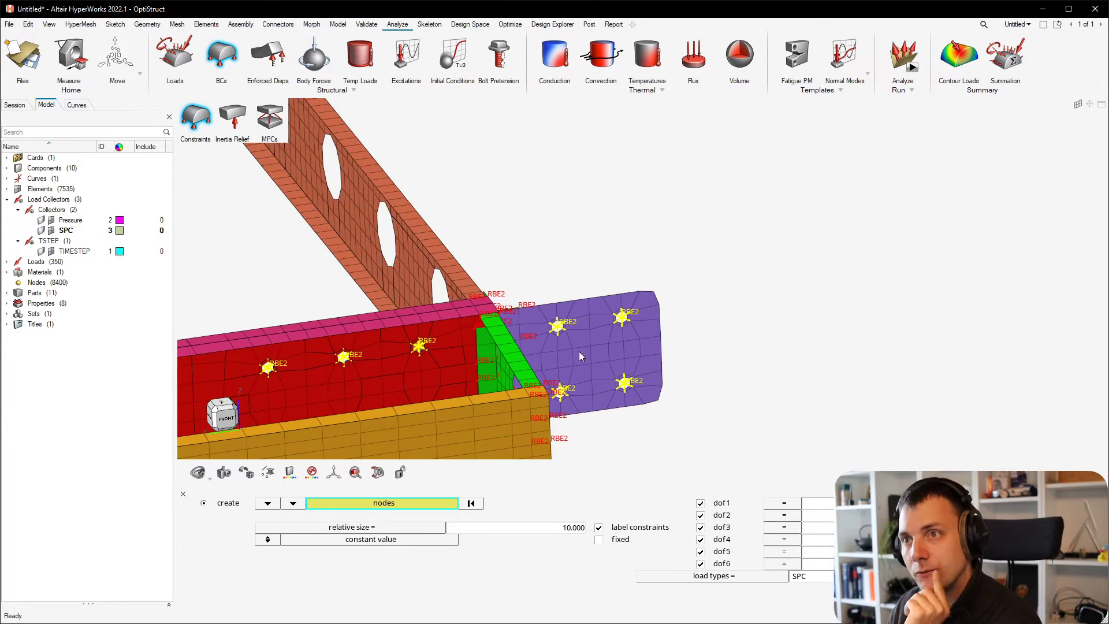
- Select the four RBE2 centre nodes in the bolt holes of the near bracket's protruding end
{"action": "scroll", "coordinate": [579, 351], "scroll_direction": "up", "scroll_amount": 3}
{"action": "scroll", "coordinate": [563, 324], "scroll_direction": "up", "scroll_amount": 1}
{"action": "left_click", "coordinate": [531, 316]}
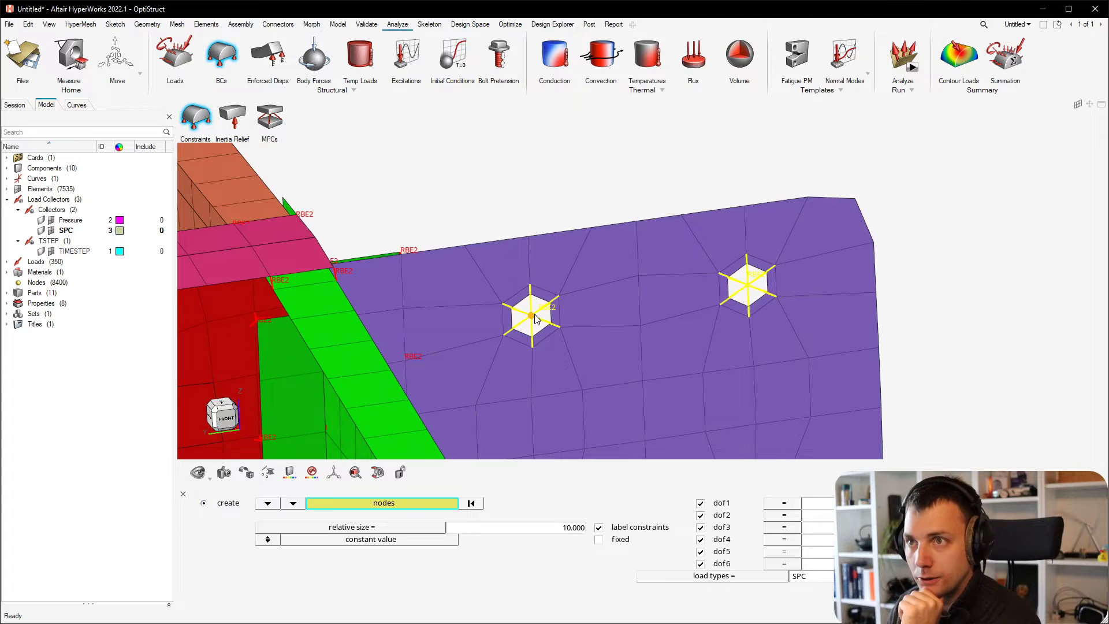
{"action": "left_click", "coordinate": [748, 285]}
{"action": "scroll", "coordinate": [753, 290], "scroll_direction": "down", "scroll_amount": 3}
{"action": "scroll", "coordinate": [806, 338], "scroll_direction": "up", "scroll_amount": 2}
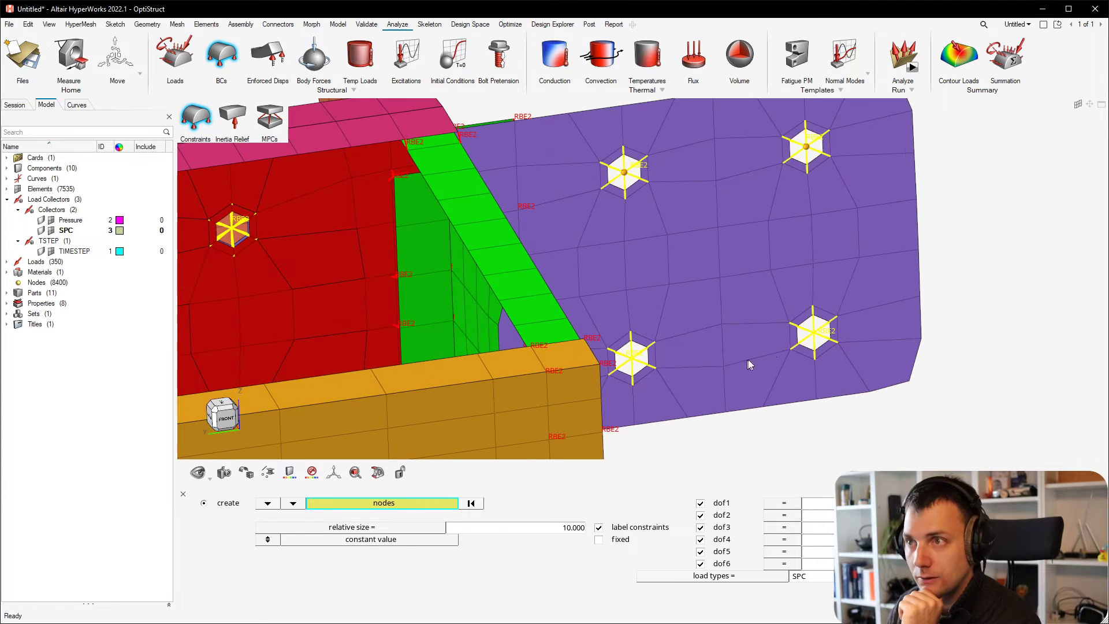
{"action": "left_click", "coordinate": [632, 357]}
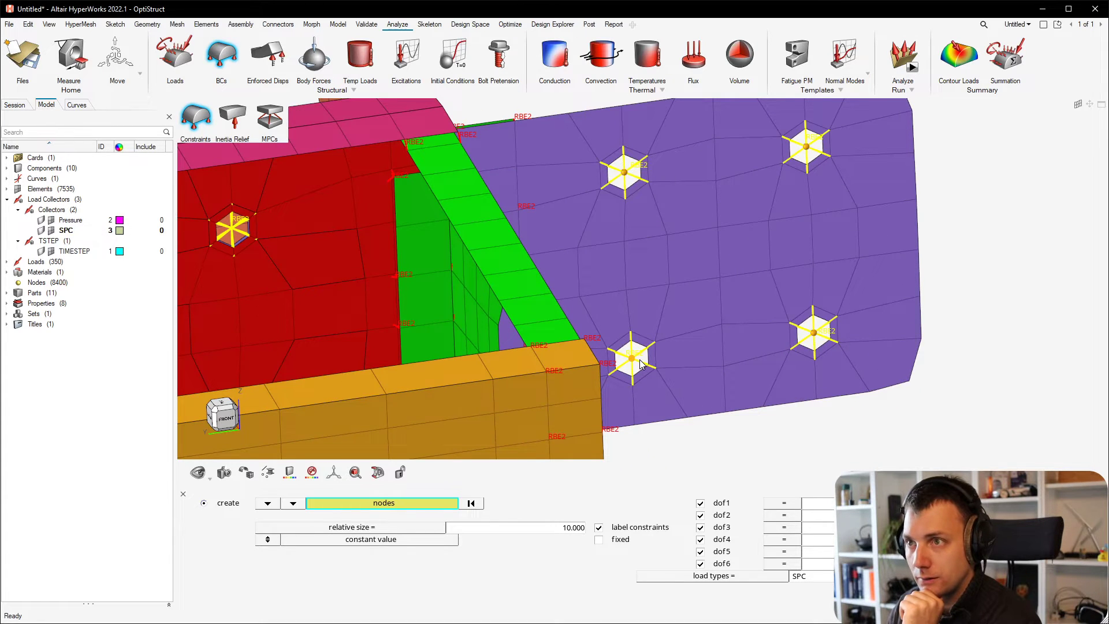
- Add the four RBE2 centre nodes in the bolt holes of the far bracket's protruding end to the selection
{"action": "scroll", "coordinate": [644, 361], "scroll_direction": "down", "scroll_amount": 4}
{"action": "scroll", "coordinate": [657, 370], "scroll_direction": "up", "scroll_amount": 5}
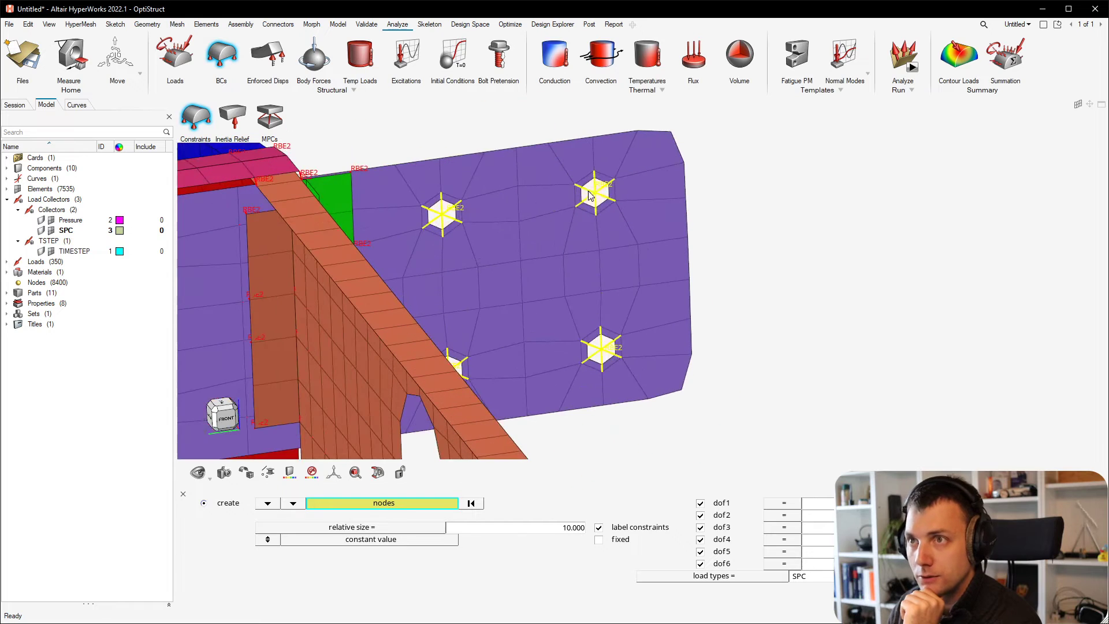
{"action": "left_click", "coordinate": [596, 193]}
{"action": "left_click", "coordinate": [605, 353]}
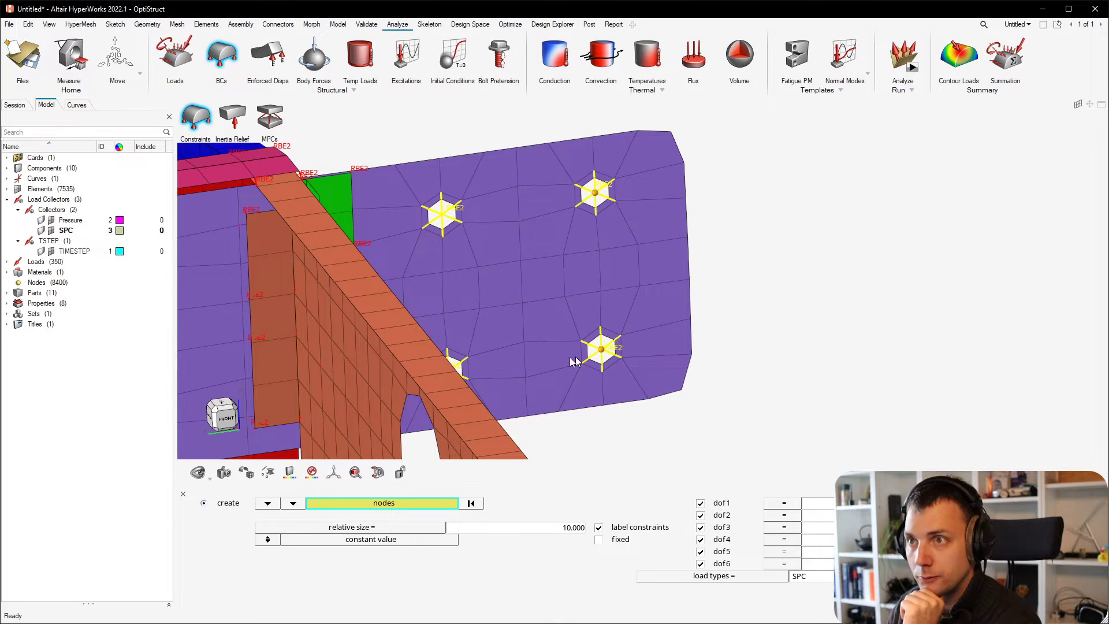
{"action": "scroll", "coordinate": [475, 331], "scroll_direction": "down", "scroll_amount": 4}
{"action": "scroll", "coordinate": [441, 254], "scroll_direction": "up", "scroll_amount": 3}
{"action": "left_click", "coordinate": [469, 277]}
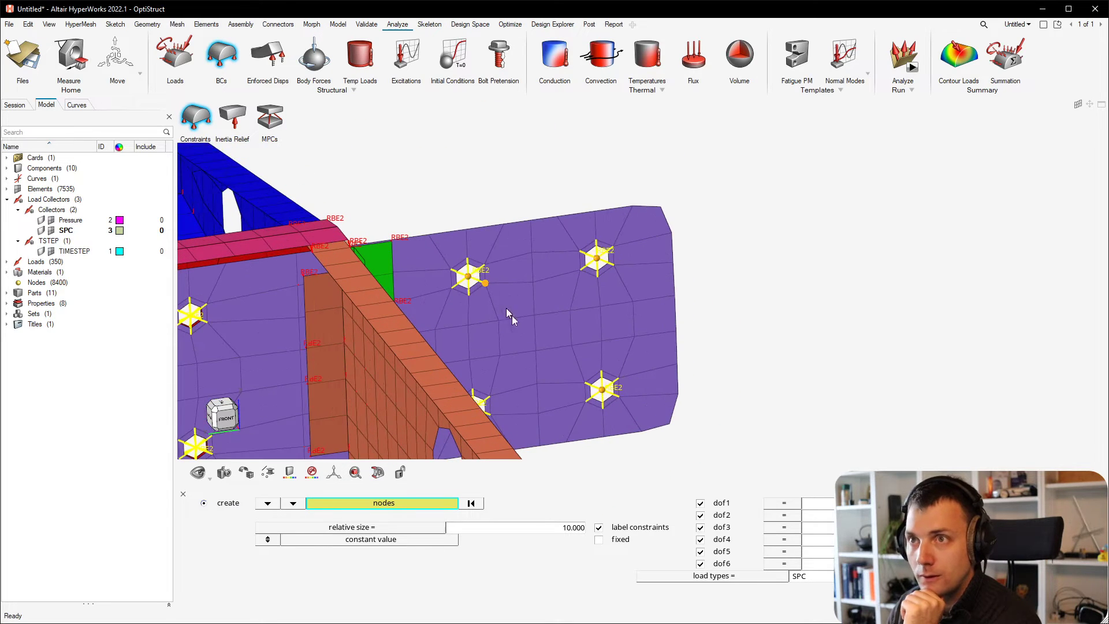
{"action": "middle_click_drag", "start_coordinate": [506, 312], "coordinate": [495, 349]}
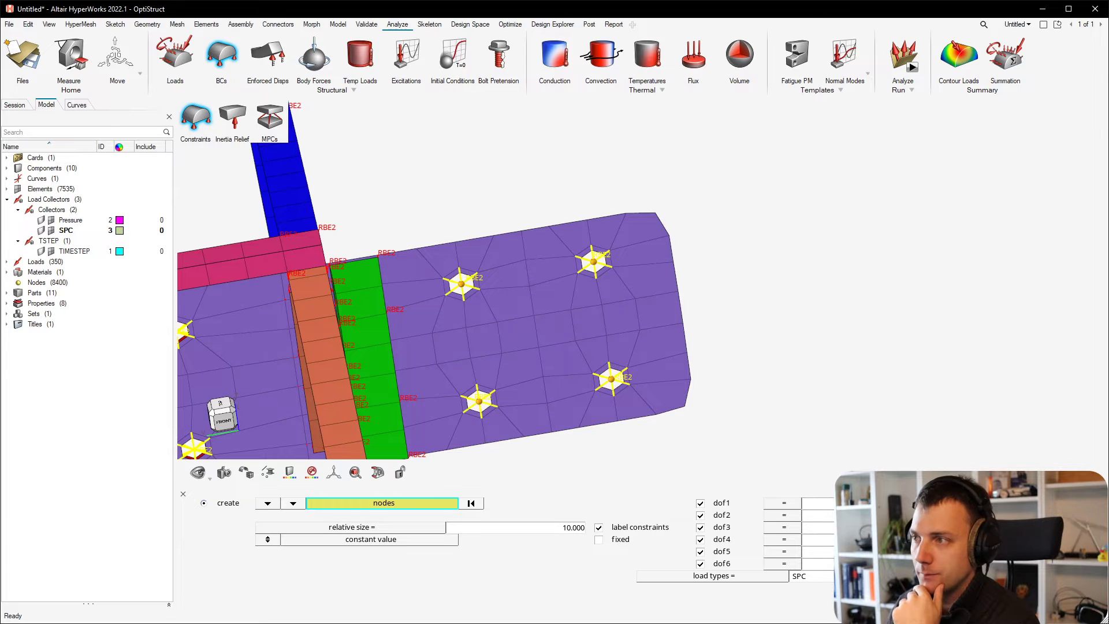
- Create SPC constraints with dof1 to dof6 at 0.000 on the eight selected nodes and inspect them on both brackets
{"action": "left_click", "coordinate": [979, 503]}
{"action": "scroll", "coordinate": [609, 293], "scroll_direction": "down", "scroll_amount": 5}
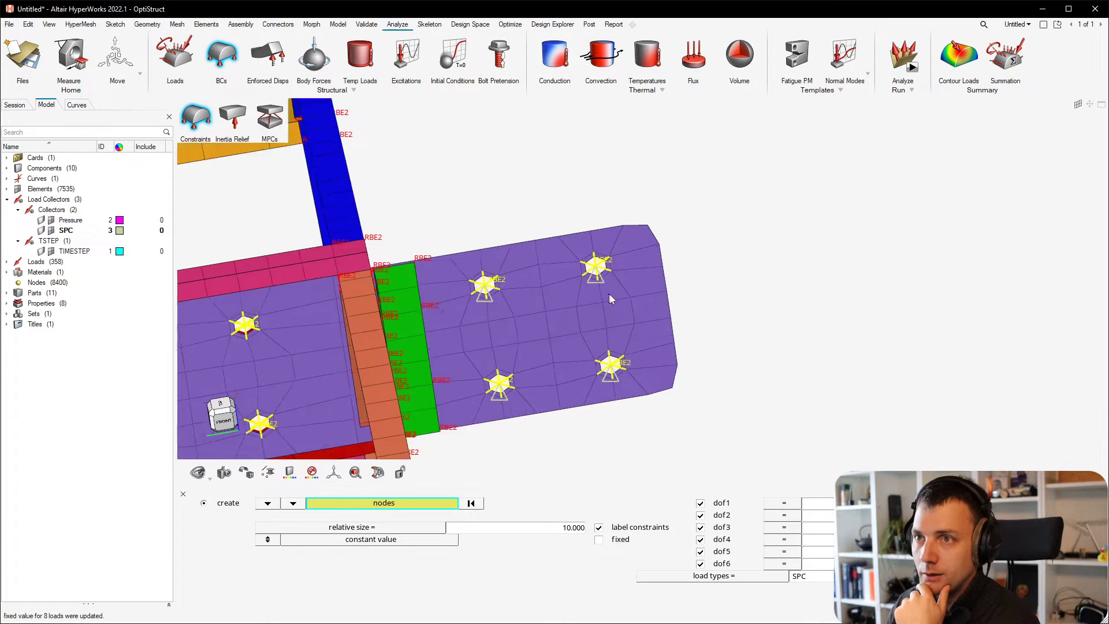
{"action": "middle_click_drag", "start_coordinate": [660, 324], "coordinate": [657, 414]}
{"action": "scroll", "coordinate": [657, 398], "scroll_direction": "up", "scroll_amount": 6}
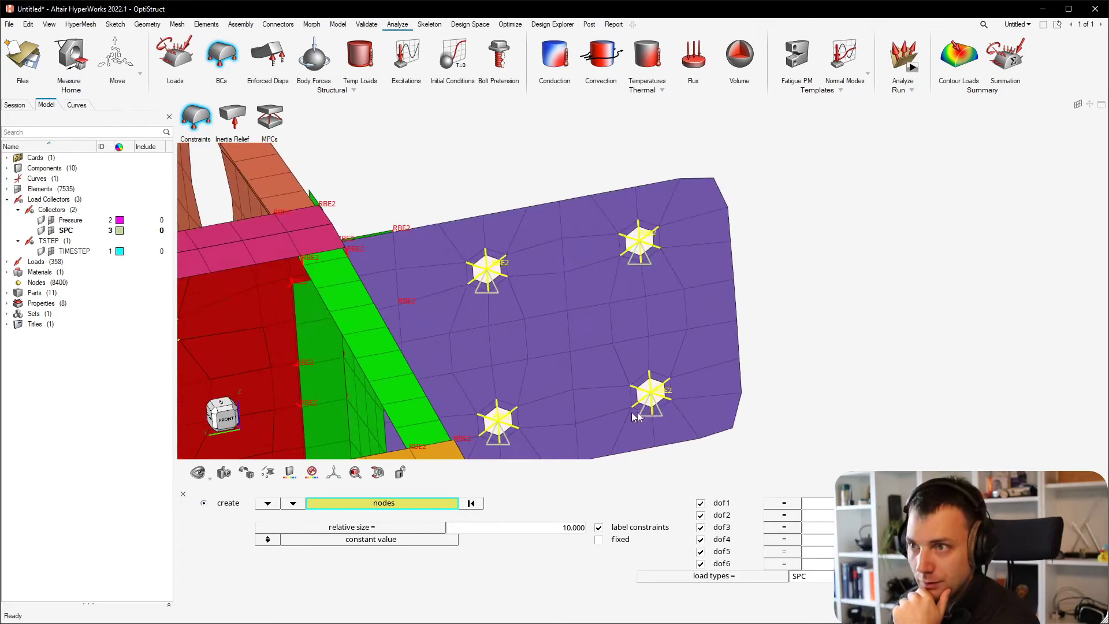
{"action": "scroll", "coordinate": [647, 417], "scroll_direction": "down", "scroll_amount": 5}
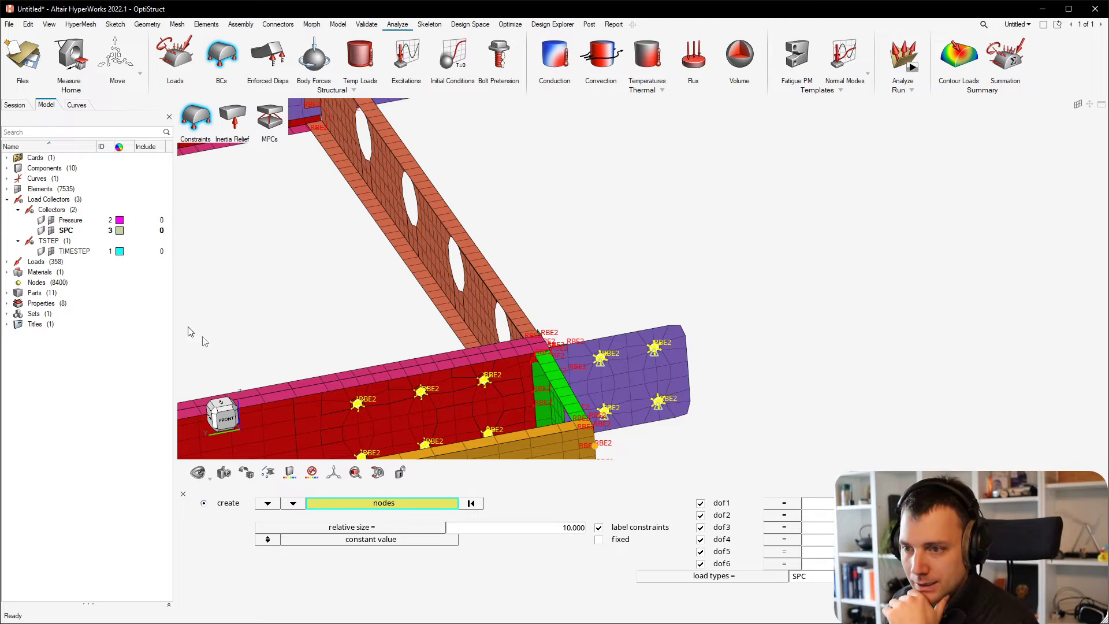
- Create a load step input named TLOAD
{"action": "right_click", "coordinate": [60, 398]}
{"action": "mouse_move", "coordinate": [104, 405]}
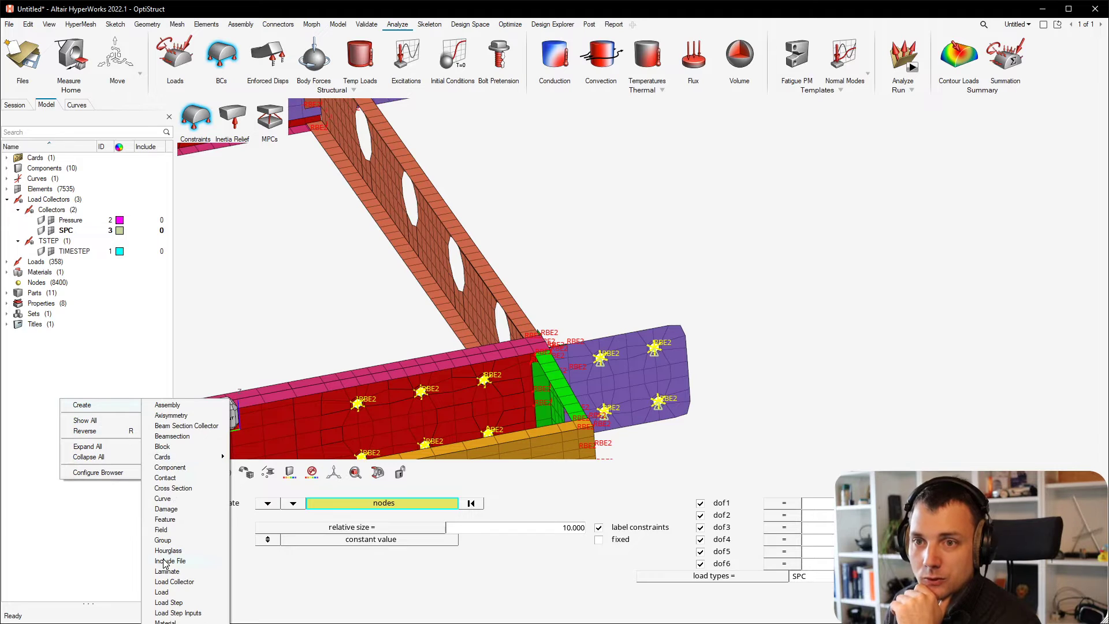
{"action": "left_click", "coordinate": [207, 614]}
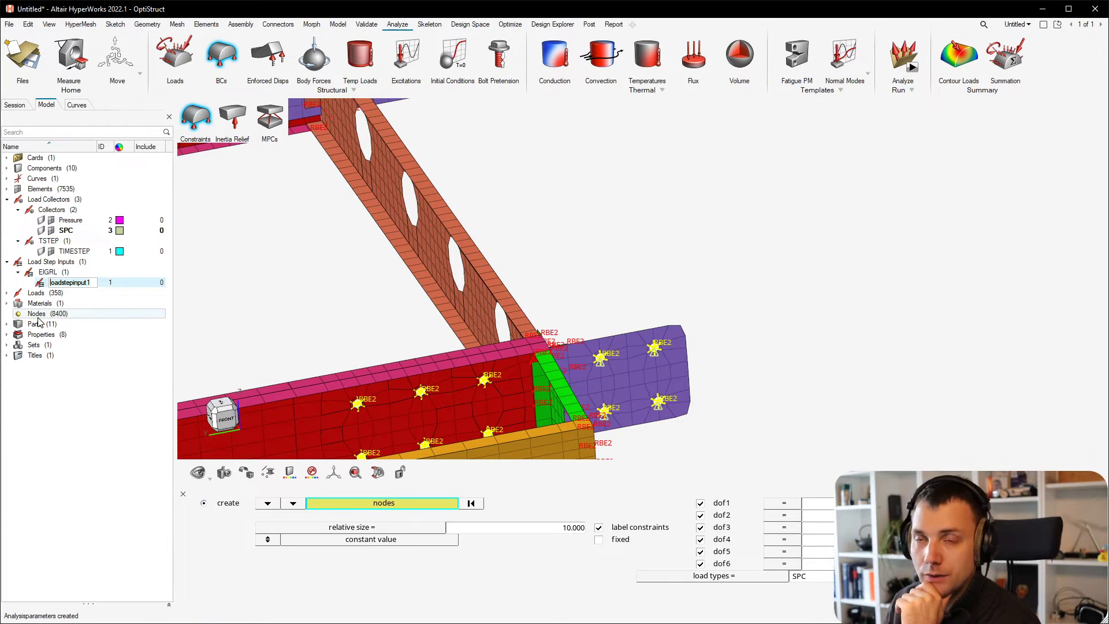
{"action": "type", "text": "TLO"}
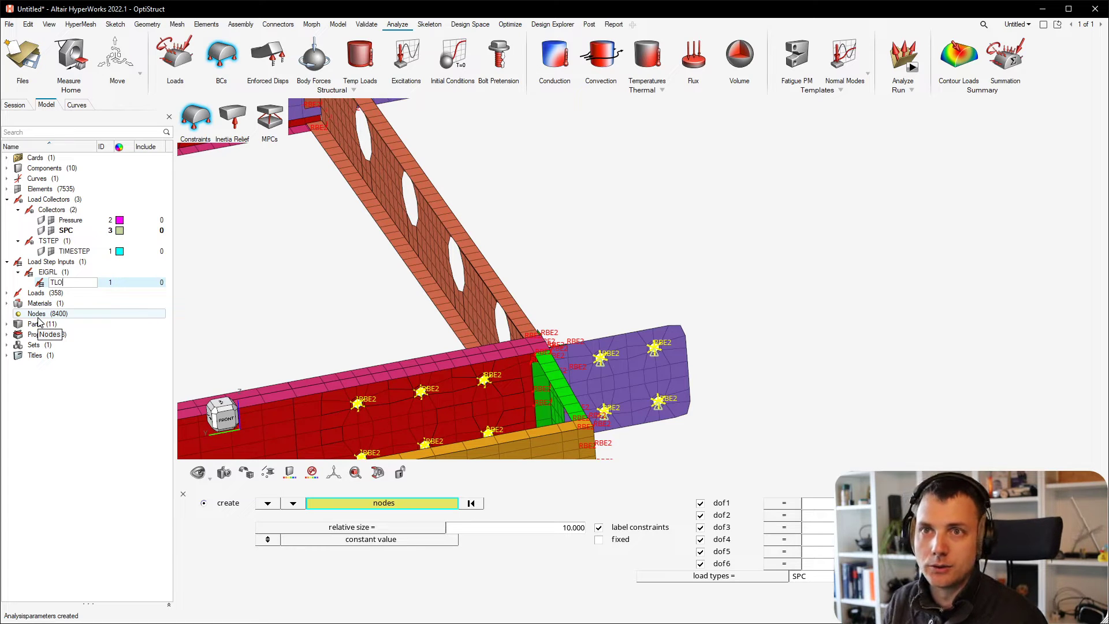
{"action": "type", "text": "AD1"}
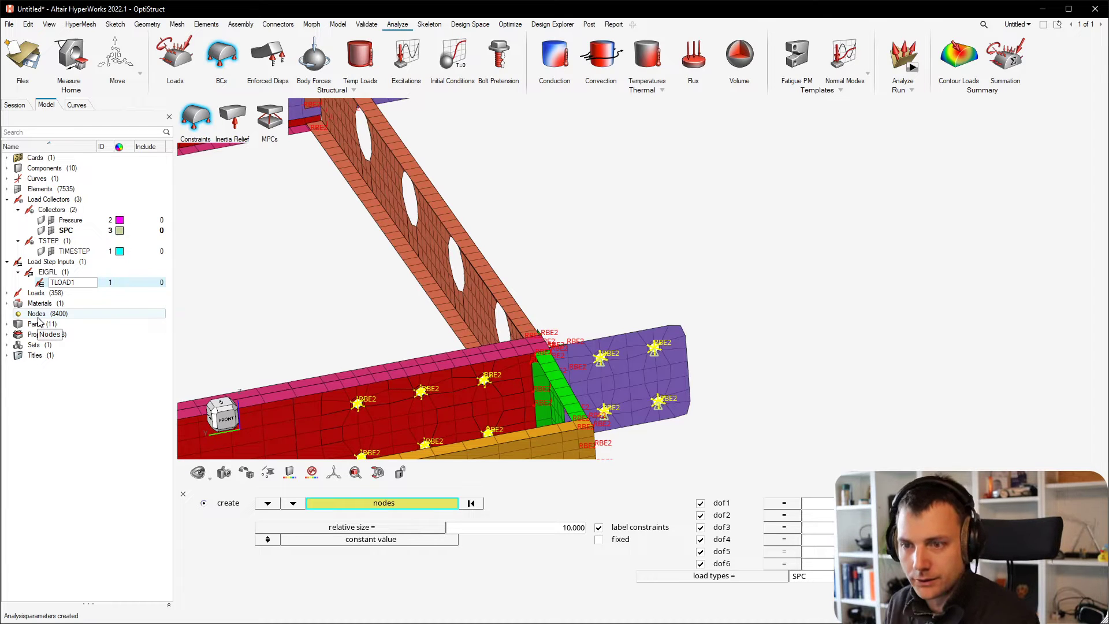
{"action": "key", "text": "BackSpace"}
{"action": "key", "text": "Return"}
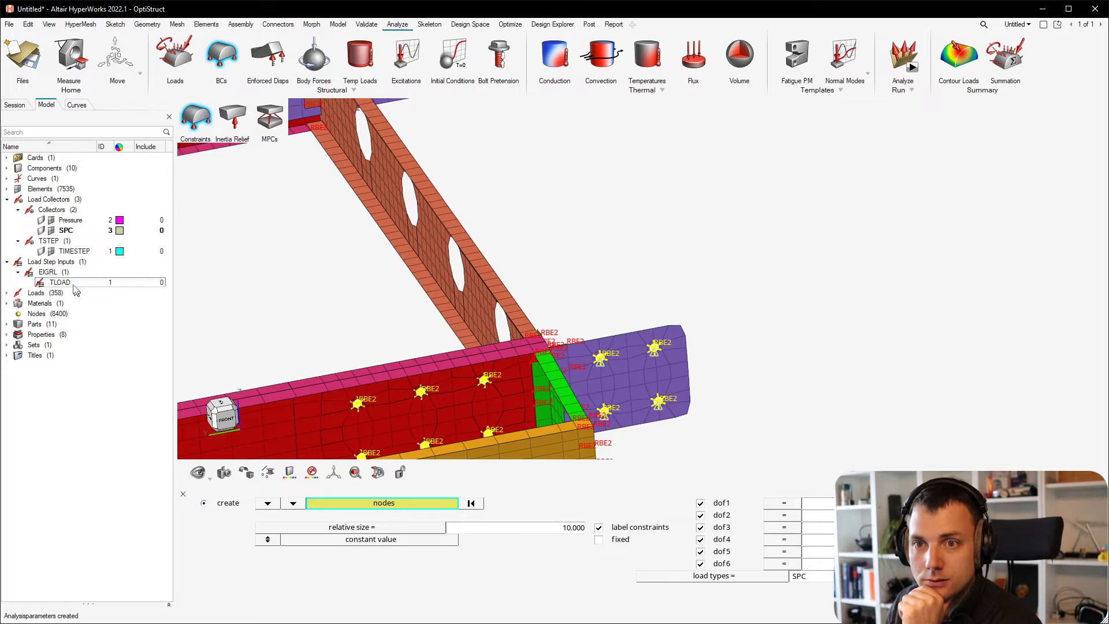
- Leave constraint creation and close the lower panel with the TLOAD load step input selected for editing
{"action": "left_click", "coordinate": [62, 282]}
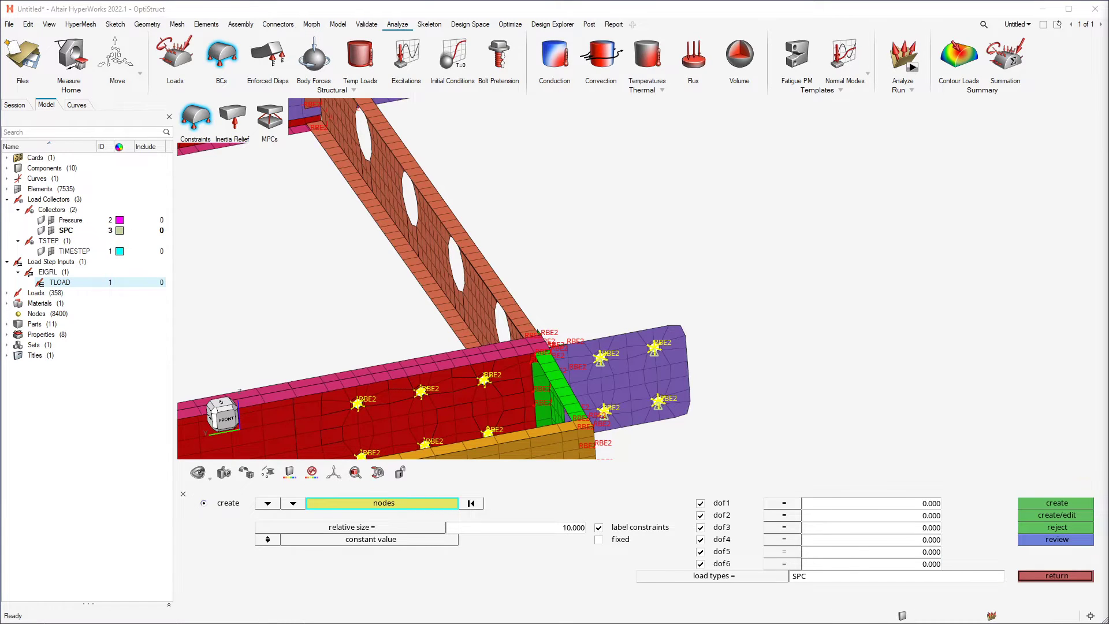
{"action": "left_click", "coordinate": [1058, 576]}
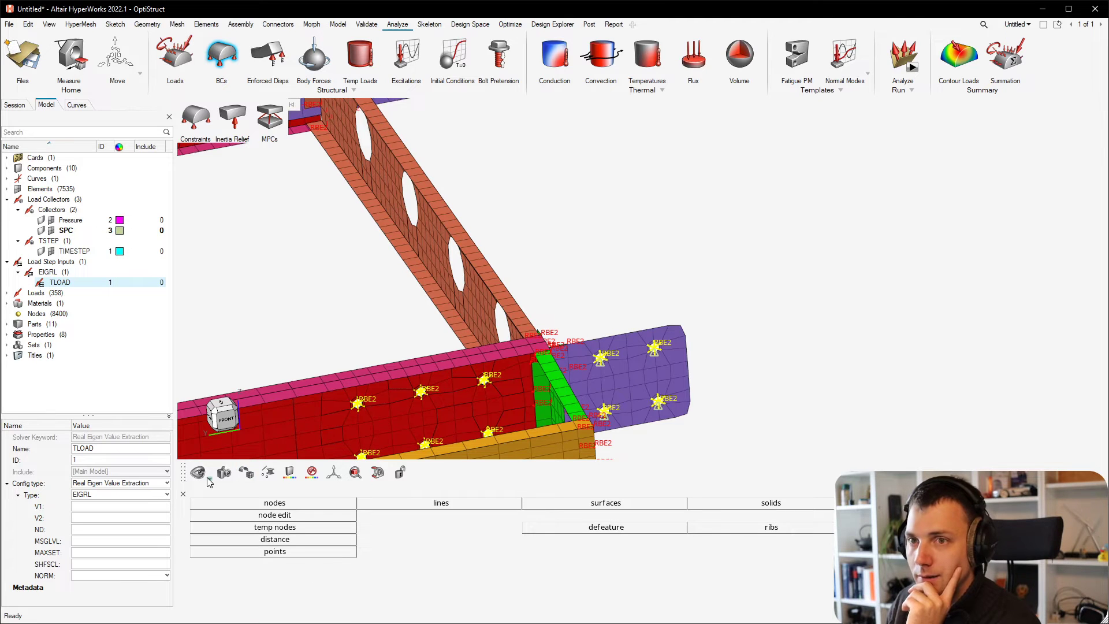
{"action": "left_click", "coordinate": [183, 494]}
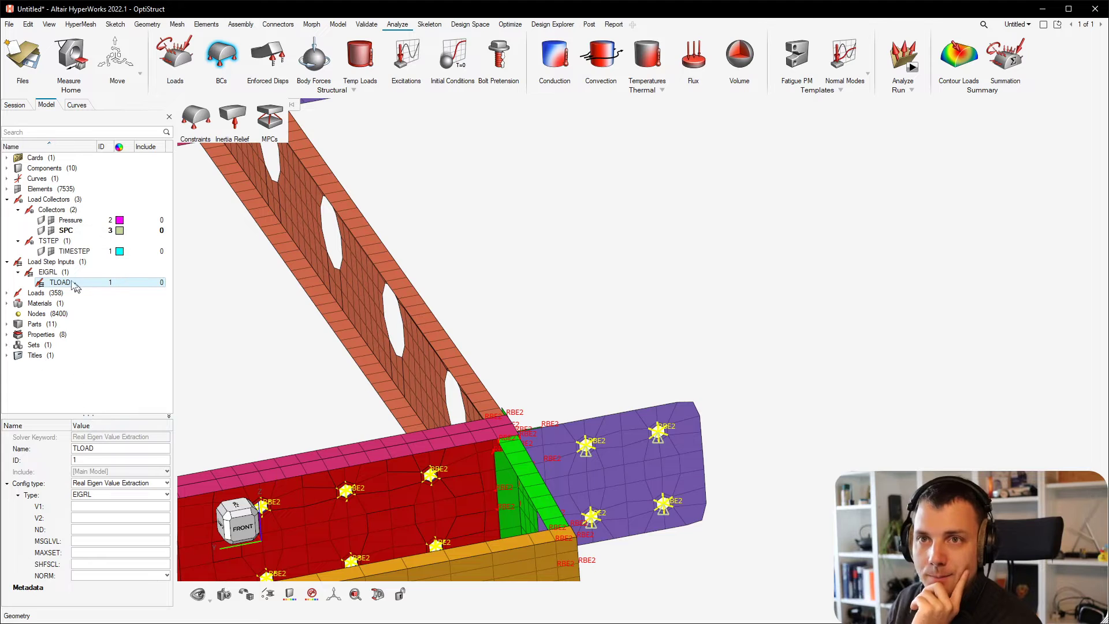
{"action": "left_click", "coordinate": [154, 495]}
{"action": "left_click", "coordinate": [154, 500]}
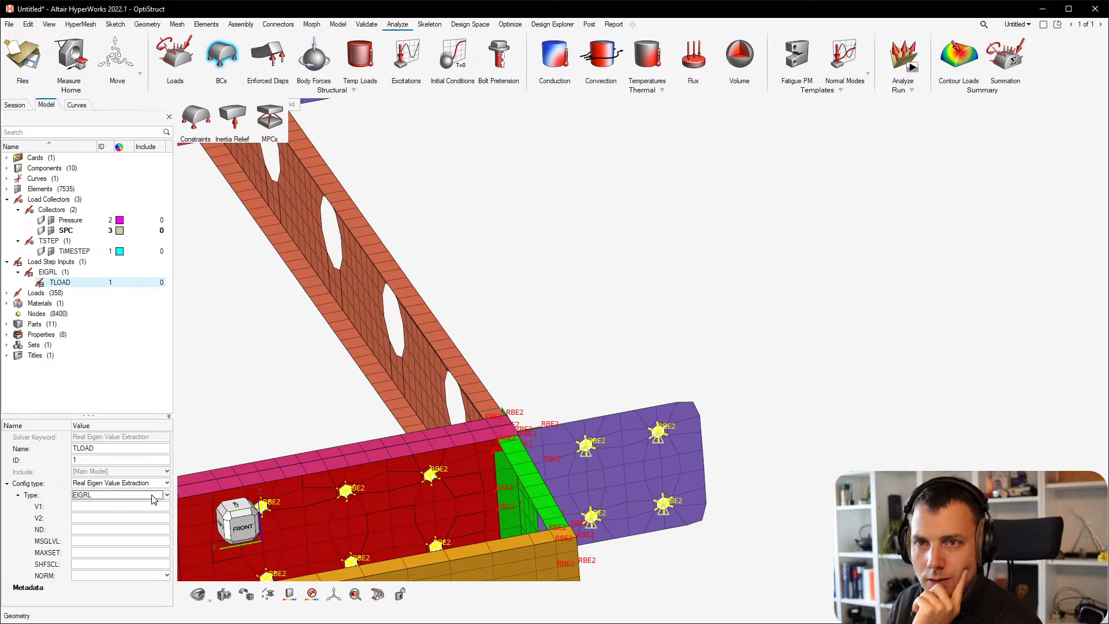
{"action": "left_click", "coordinate": [142, 485]}
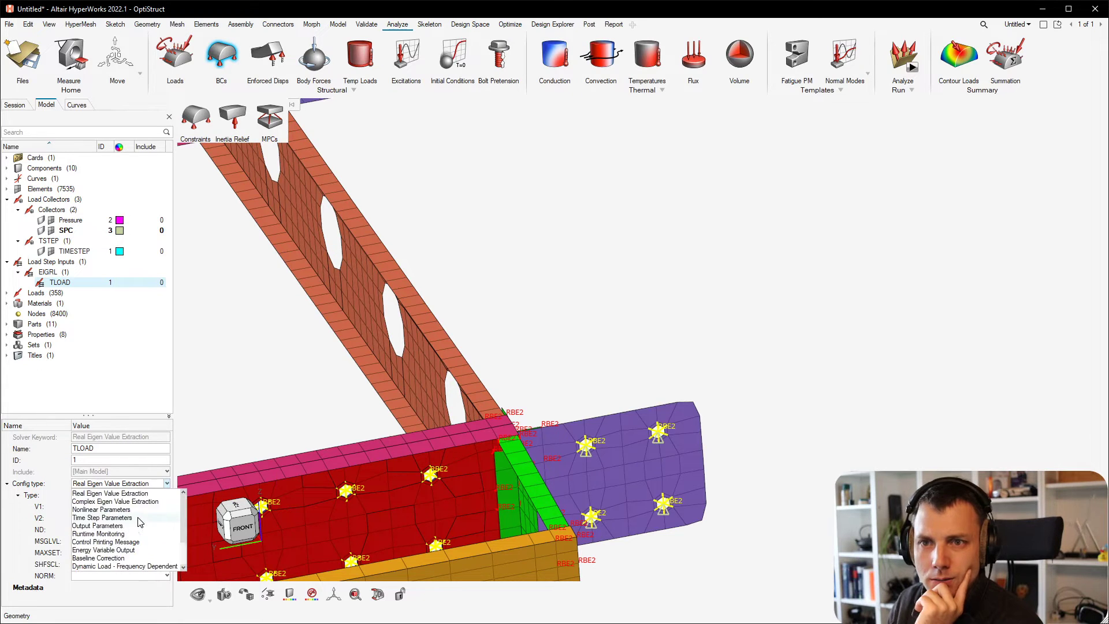
{"action": "left_click", "coordinate": [233, 407]}
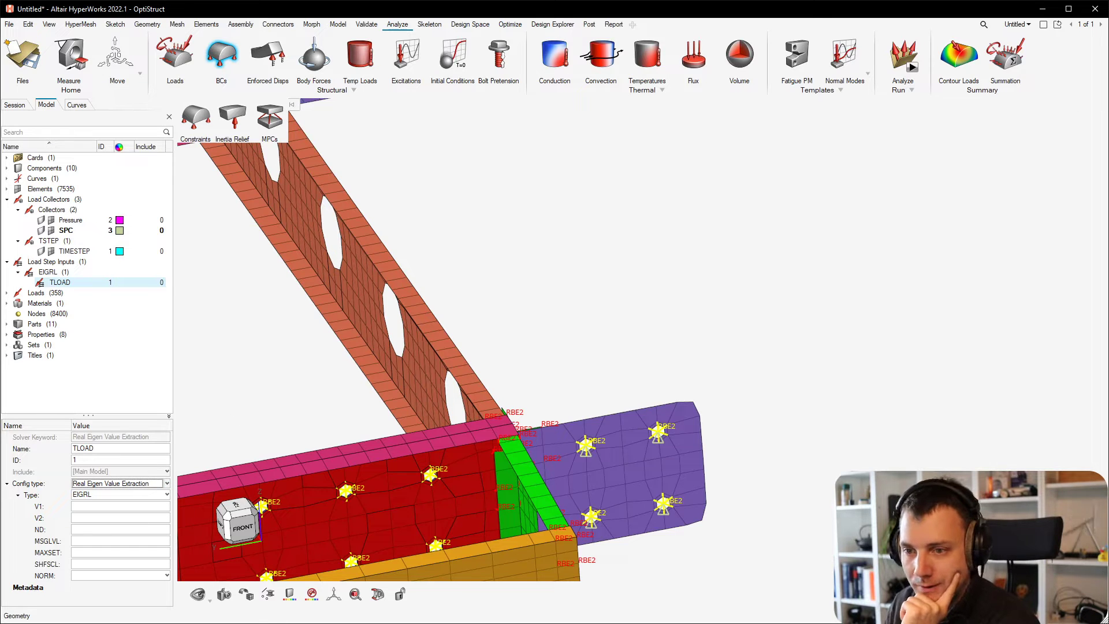
- Set the TLOAD load step input's config type to Dynamic Load - Time Dependent
{"action": "left_click", "coordinate": [61, 283]}
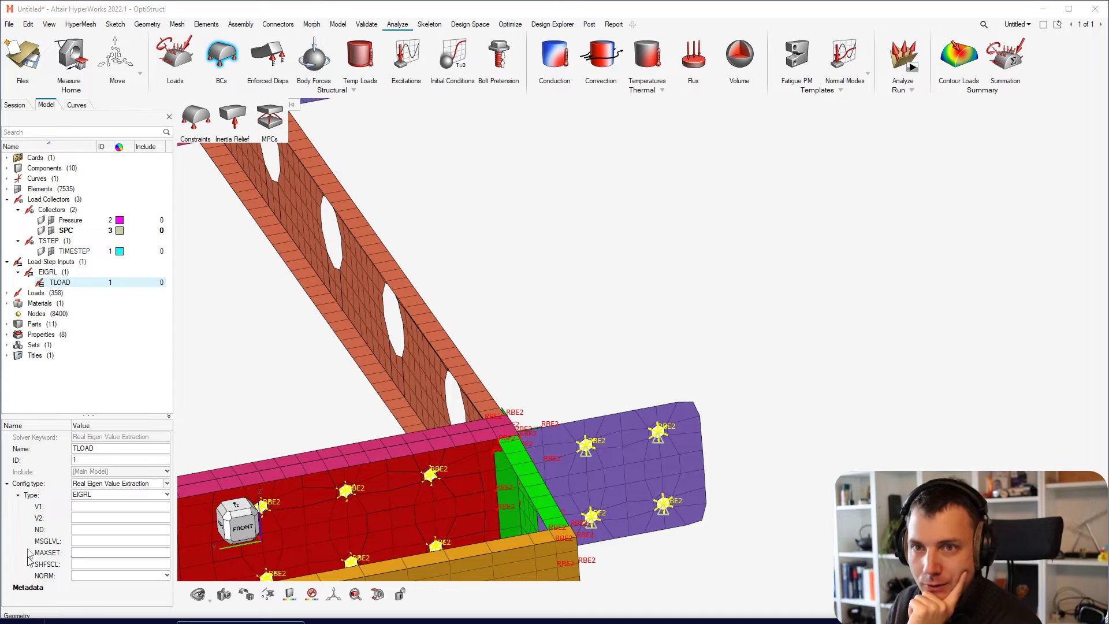
{"action": "left_click", "coordinate": [113, 485]}
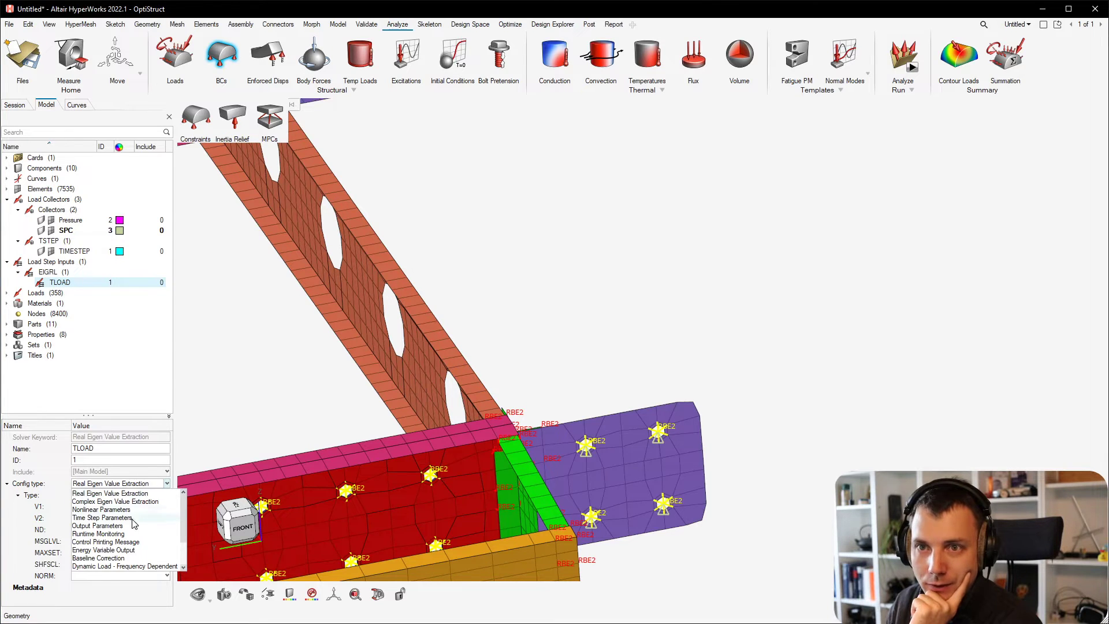
{"action": "scroll", "coordinate": [133, 523], "scroll_direction": "down", "scroll_amount": 2}
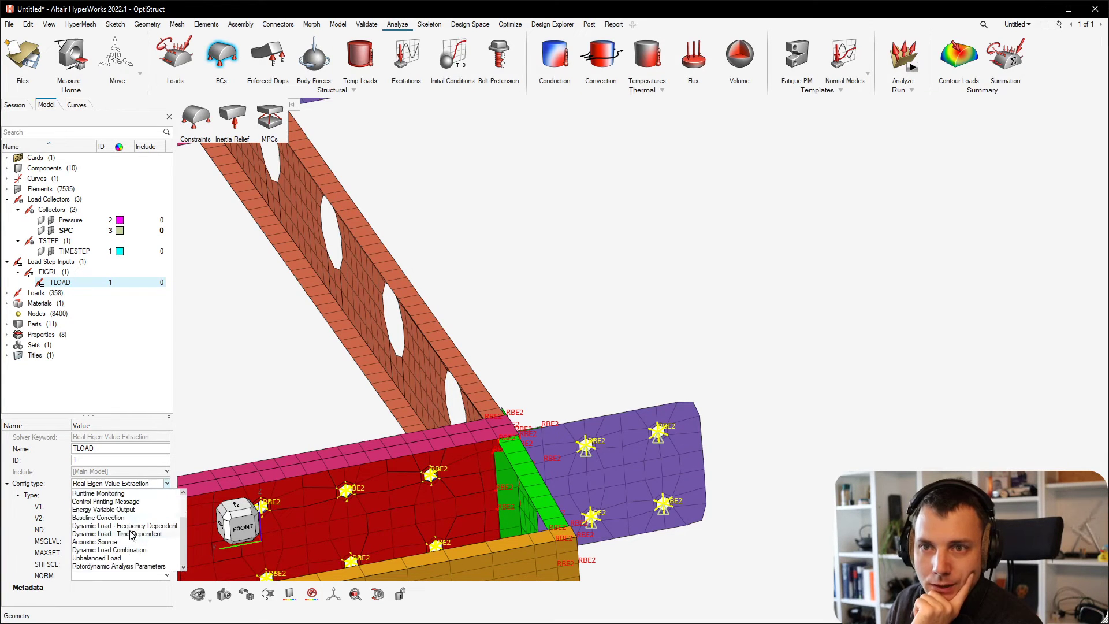
{"action": "left_click", "coordinate": [137, 534]}
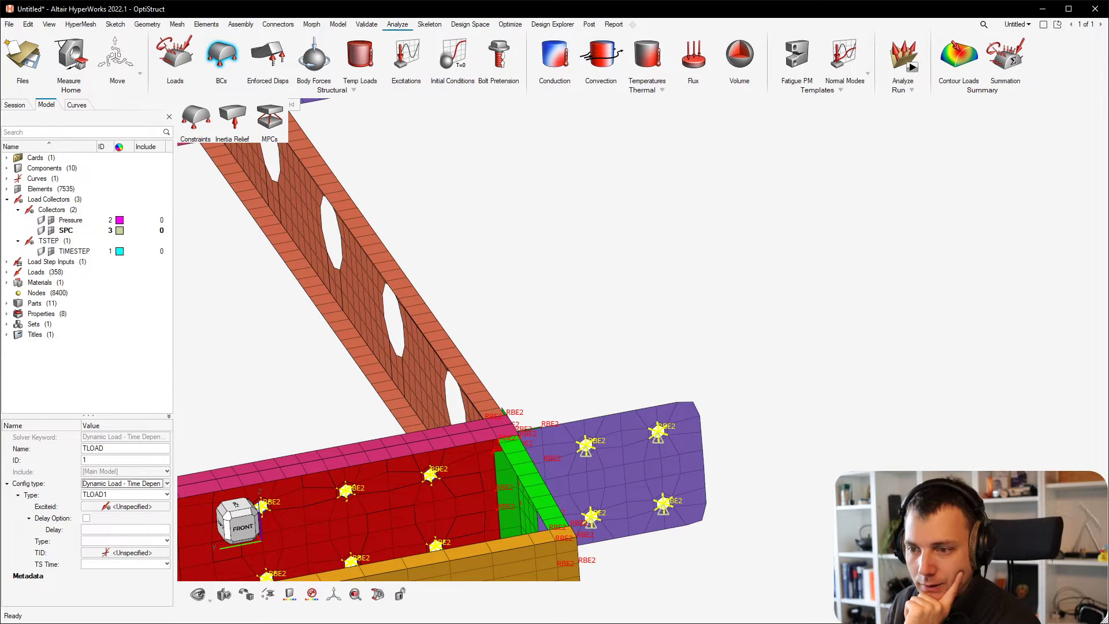
- Assign the Pressure load collector as the Exciteid of the TLOAD load step input
{"action": "left_click", "coordinate": [142, 508]}
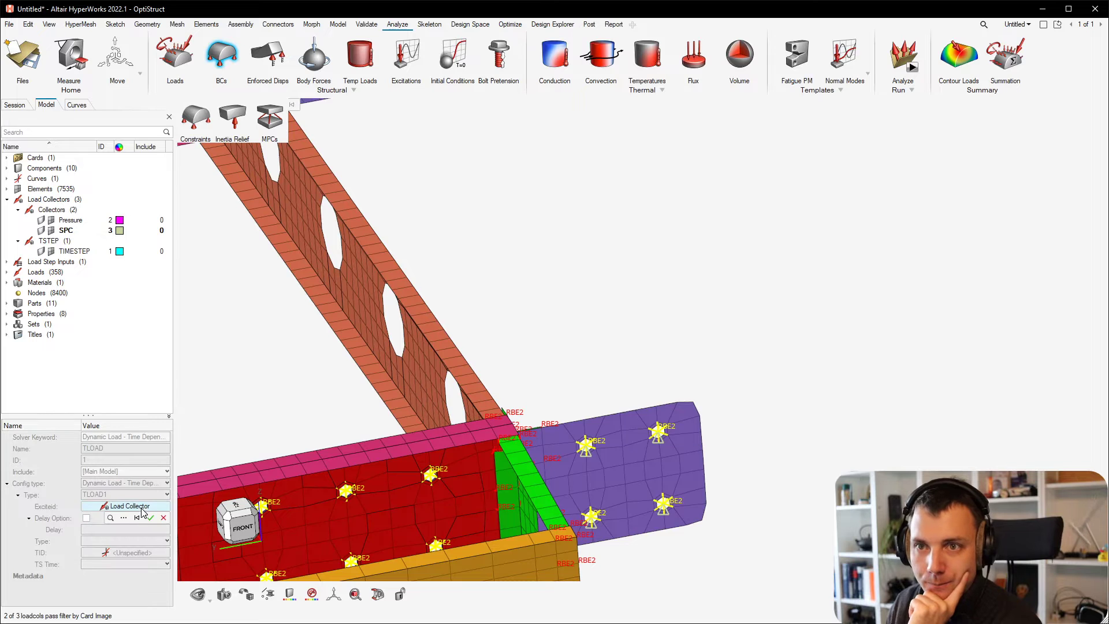
{"action": "left_click", "coordinate": [124, 518]}
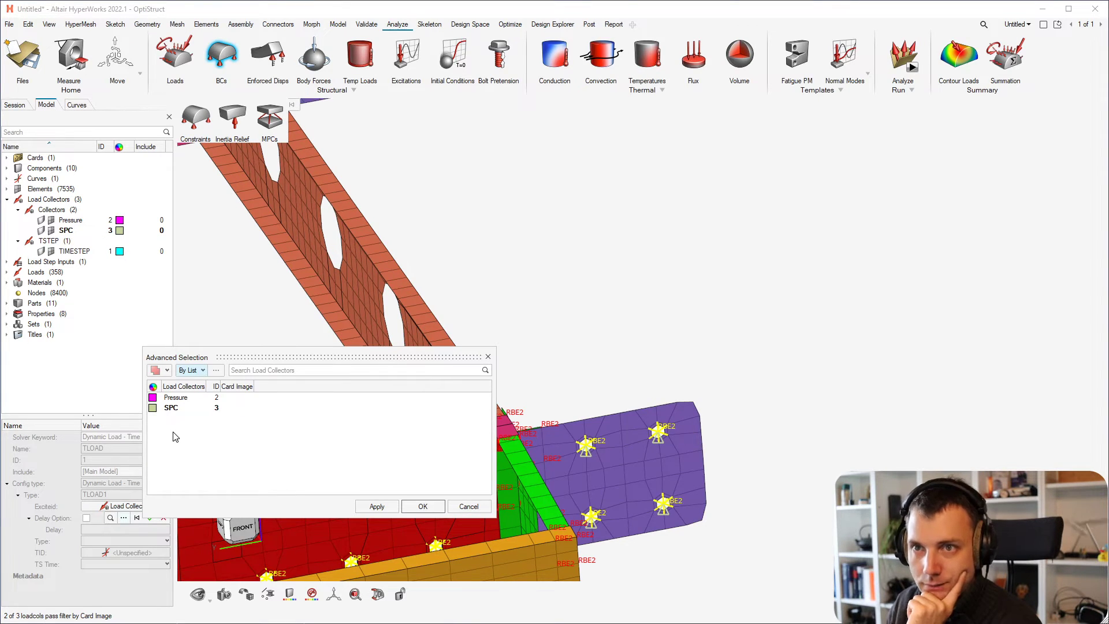
{"action": "left_click", "coordinate": [183, 400]}
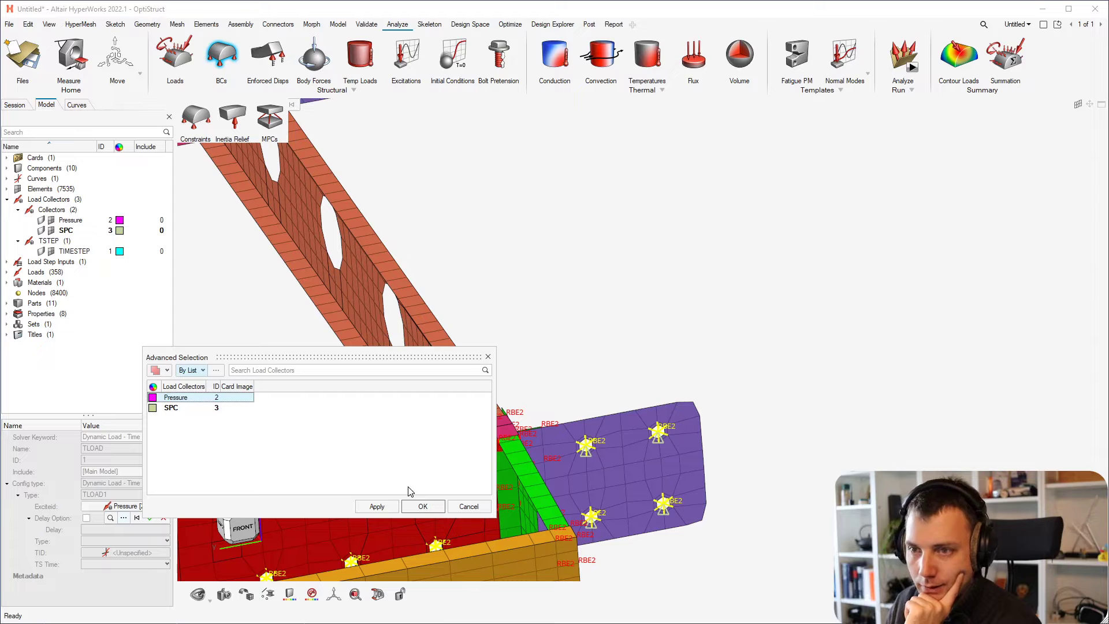
{"action": "left_click", "coordinate": [423, 506]}
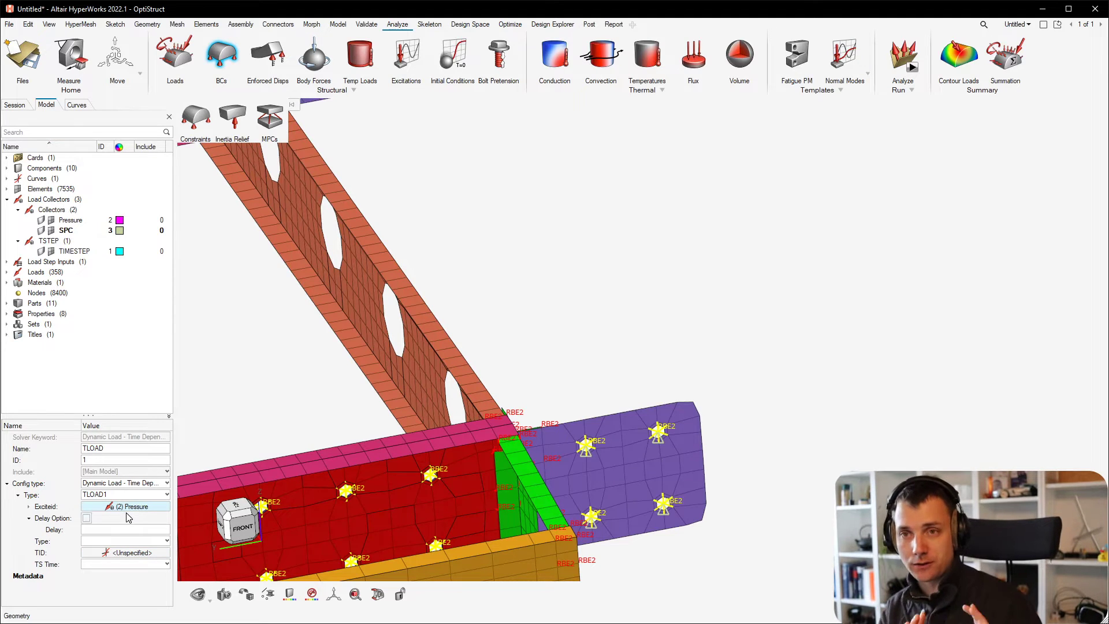
- Assign the LOAD_HISTORY curve as the TID of the TLOAD load step input
{"action": "left_click", "coordinate": [135, 553]}
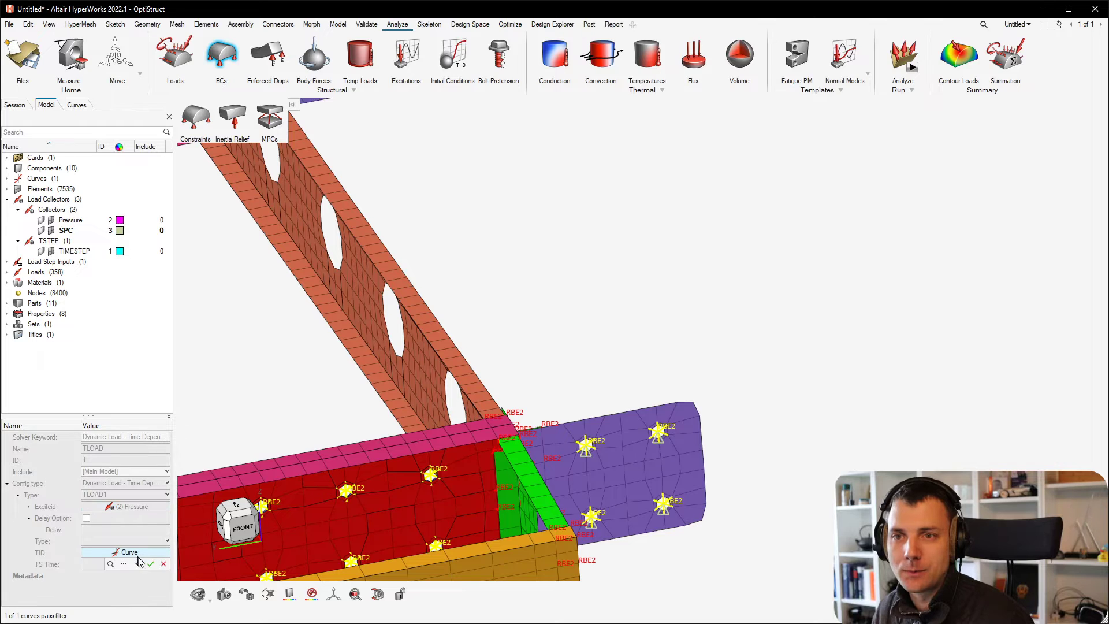
{"action": "left_click", "coordinate": [123, 564]}
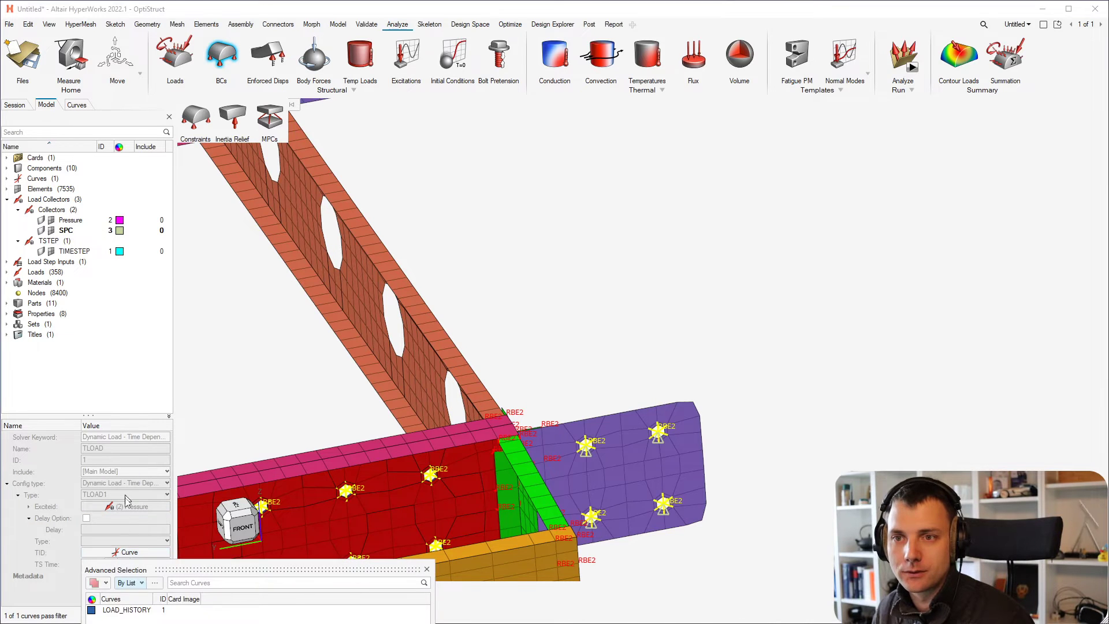
{"action": "left_click", "coordinate": [125, 610]}
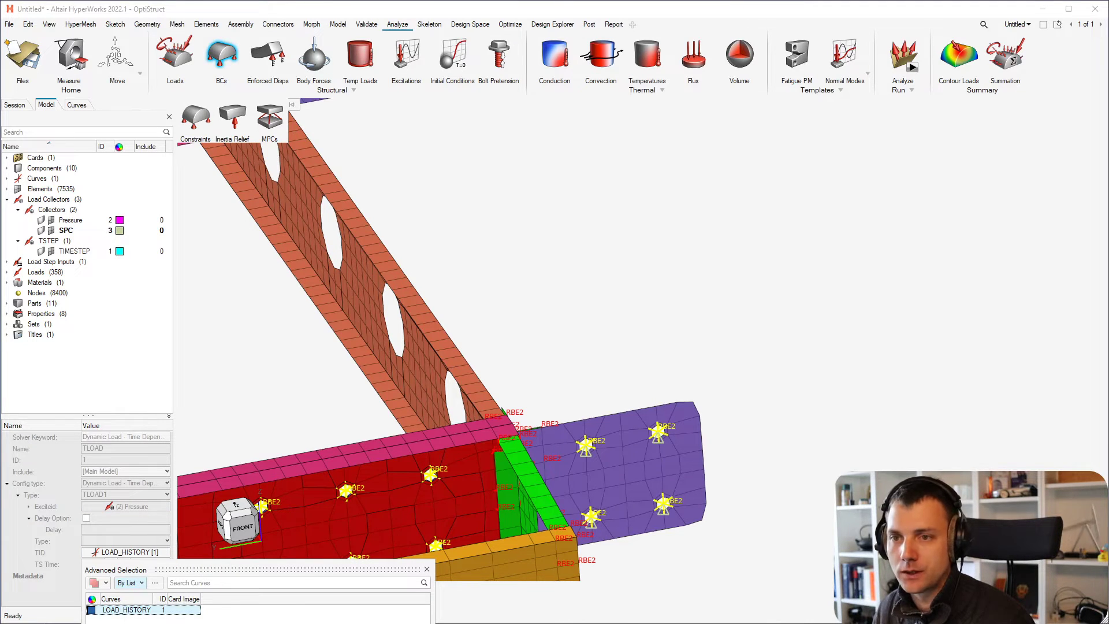
{"action": "key", "text": "Return"}
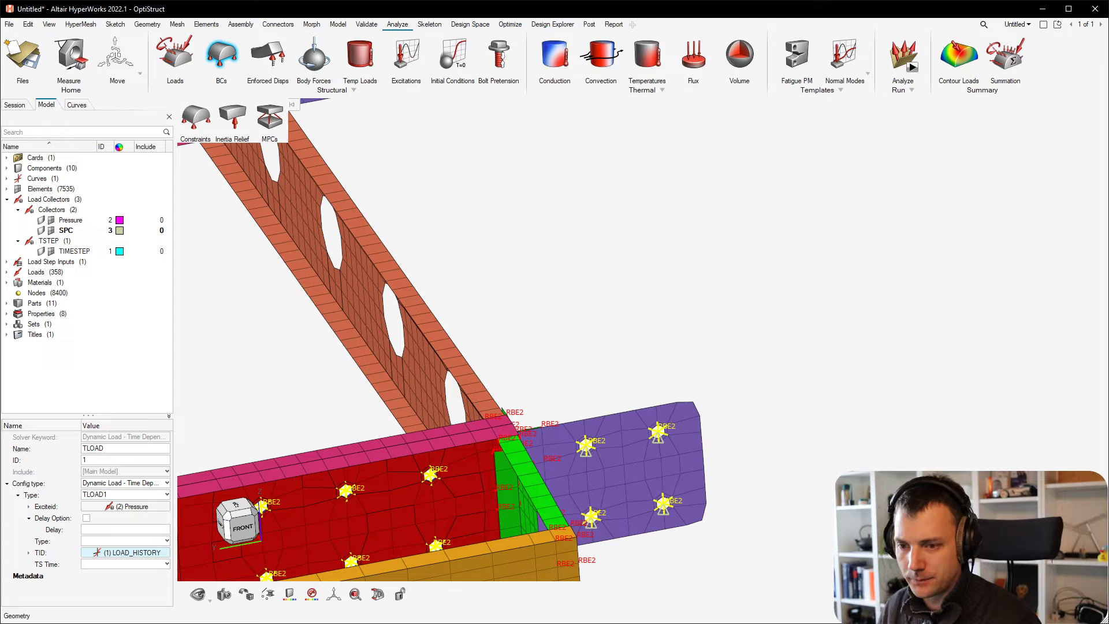
- Create a load step named transient
{"action": "right_click", "coordinate": [63, 363]}
{"action": "mouse_move", "coordinate": [114, 372]}
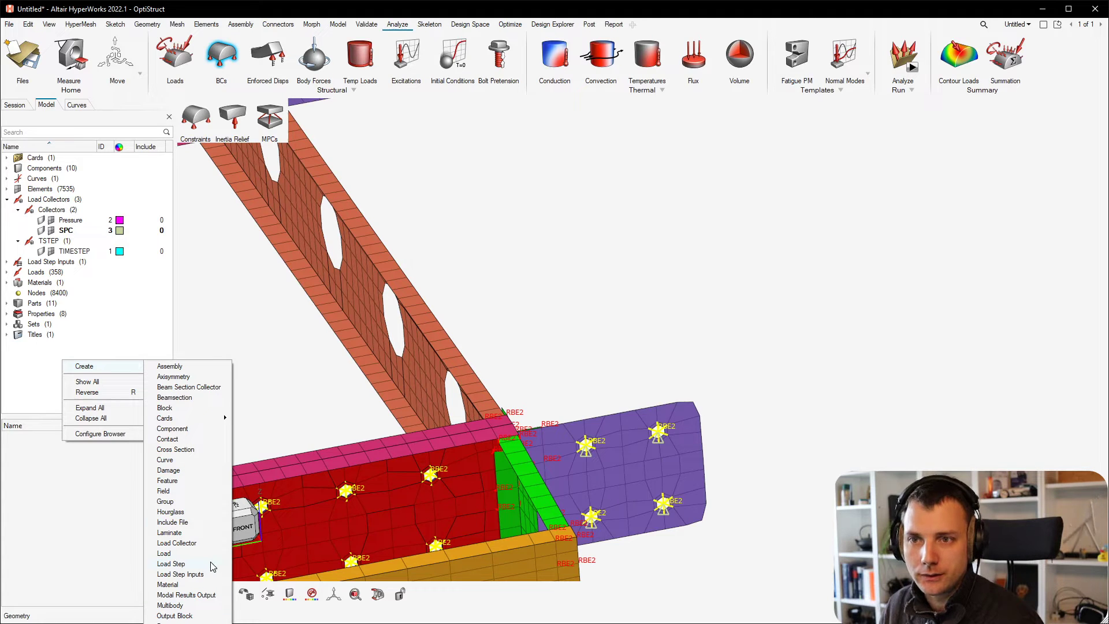
{"action": "left_click", "coordinate": [171, 564]}
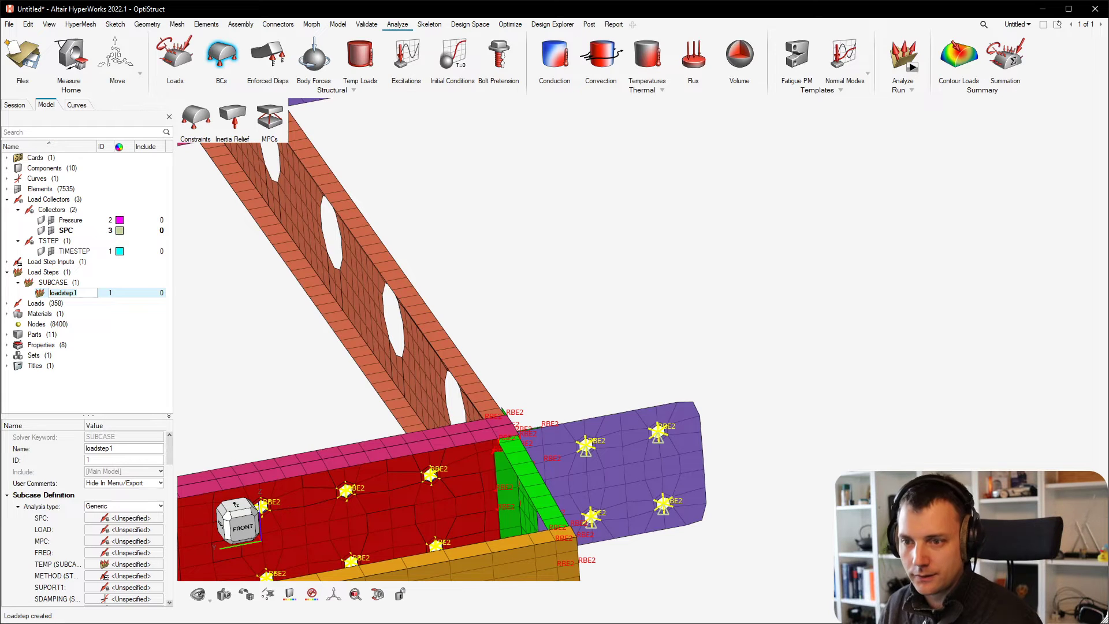
{"action": "left_click", "coordinate": [146, 450]}
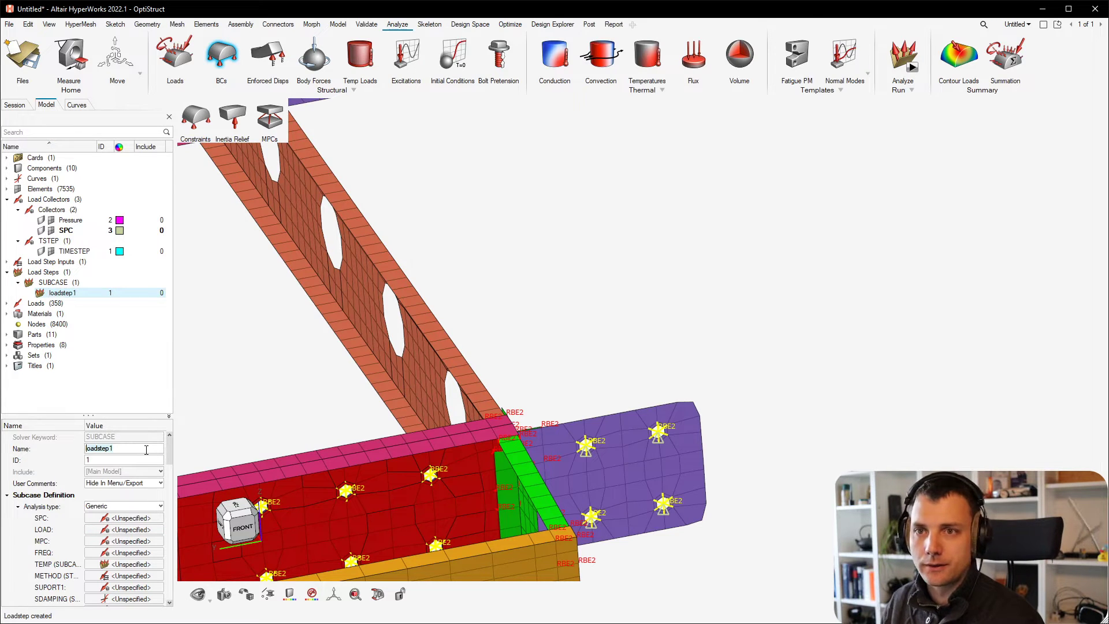
{"action": "key", "text": "ctrl+a"}
{"action": "type", "text": "tre"}
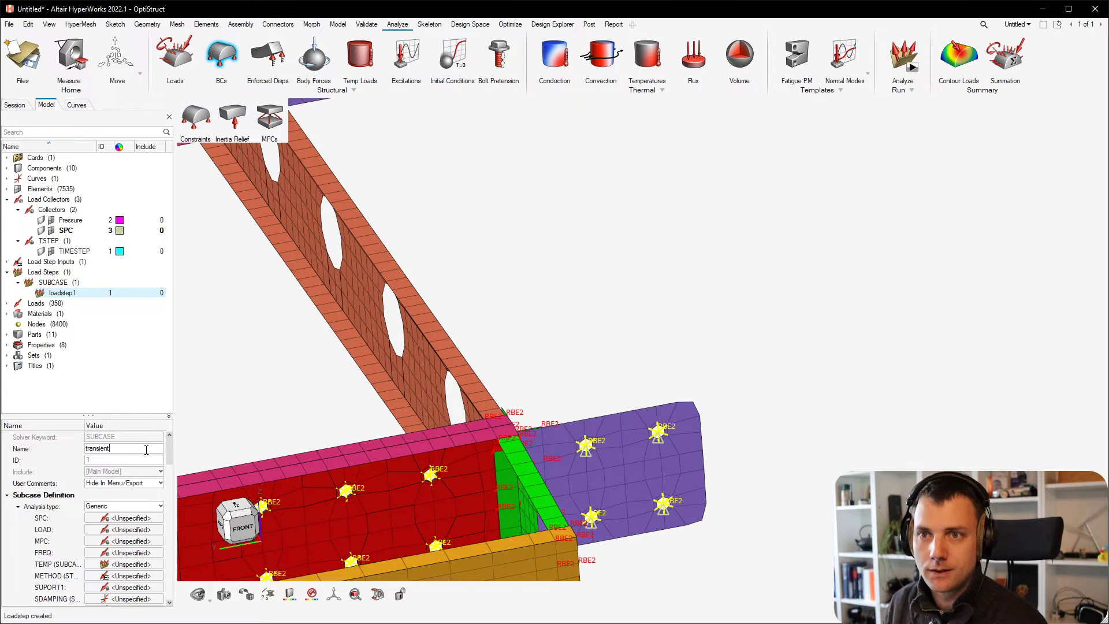
- Set the analysis type of the transient load step to Transient (direct)
{"action": "left_click", "coordinate": [151, 507]}
{"action": "left_click", "coordinate": [151, 507]}
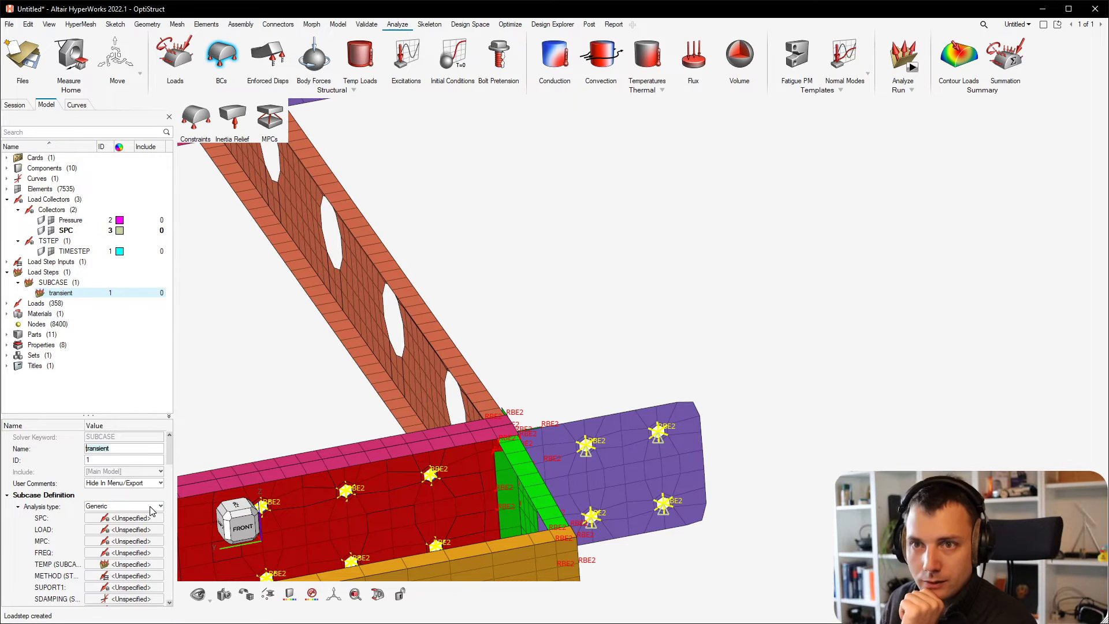
{"action": "left_click", "coordinate": [152, 507]}
{"action": "scroll", "coordinate": [160, 578], "scroll_direction": "up", "scroll_amount": 3}
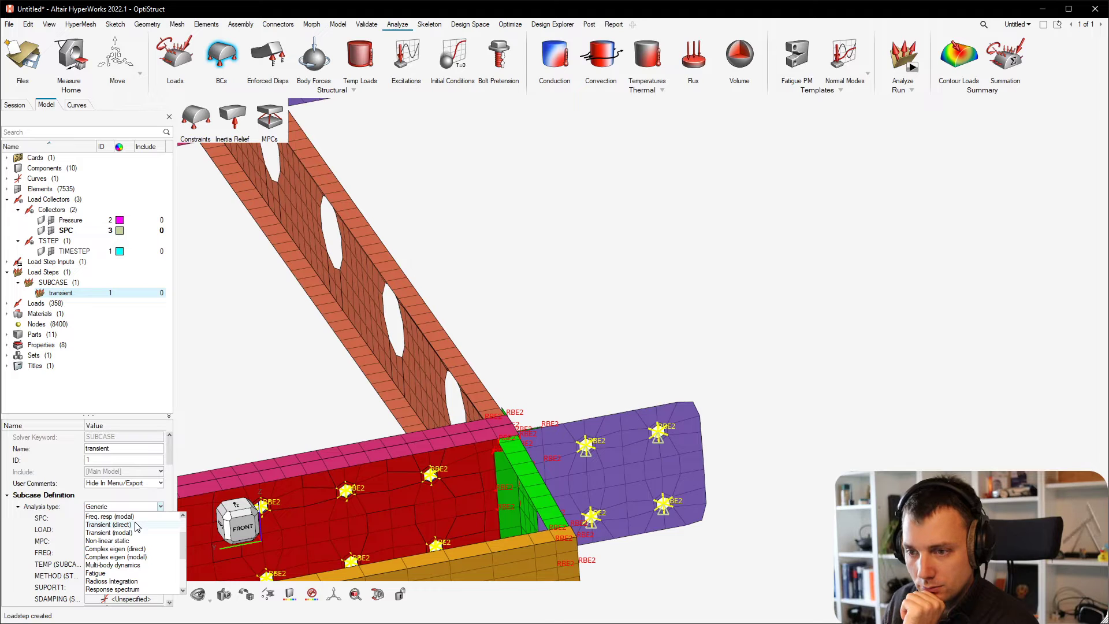
{"action": "left_click", "coordinate": [136, 525]}
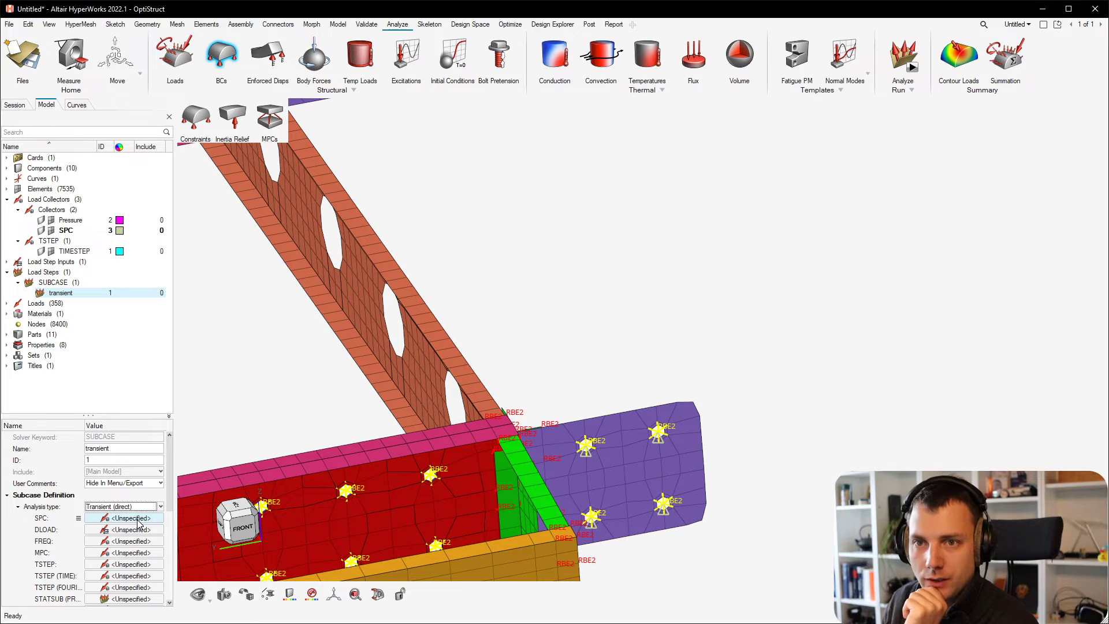
- Assign the Pressure load collector to the SPC entry of the transient load step
{"action": "left_click", "coordinate": [139, 519]}
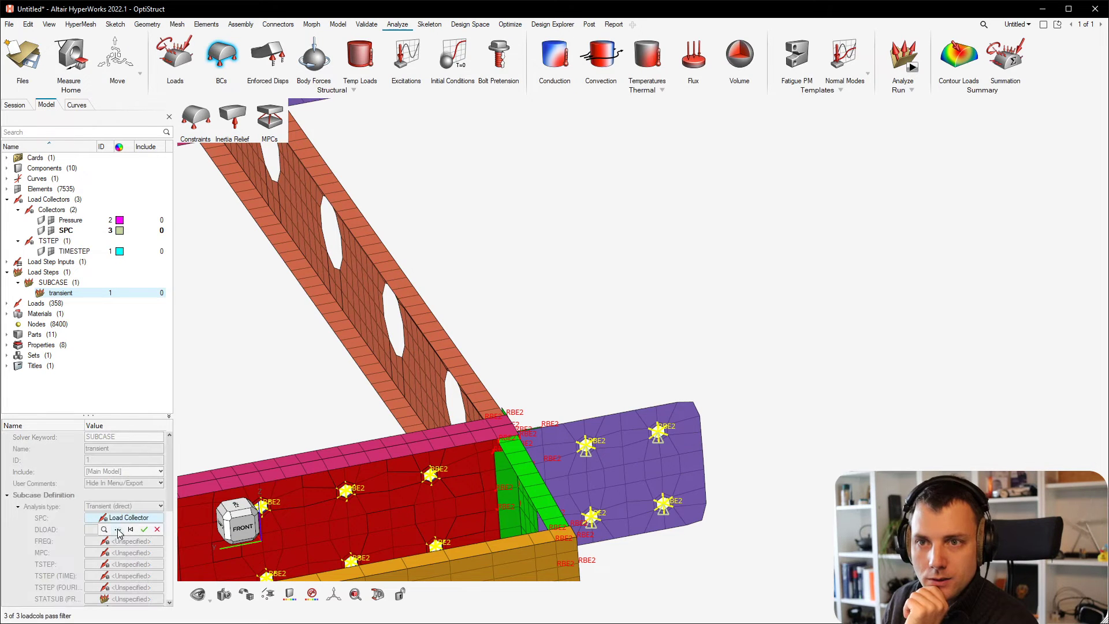
{"action": "left_click", "coordinate": [121, 518]}
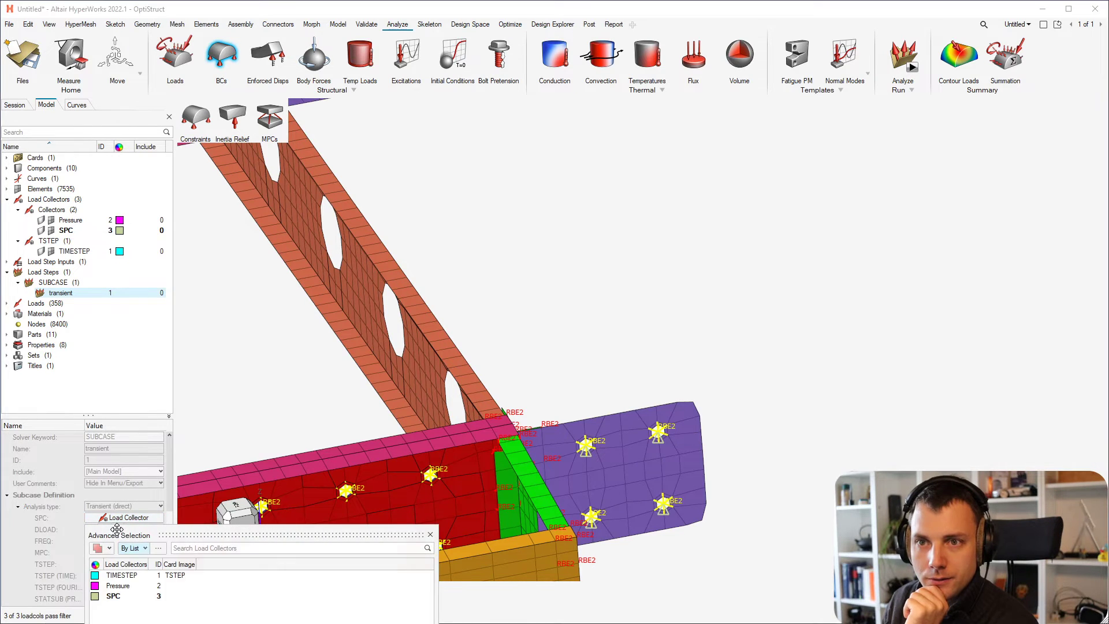
{"action": "left_click", "coordinate": [123, 587]}
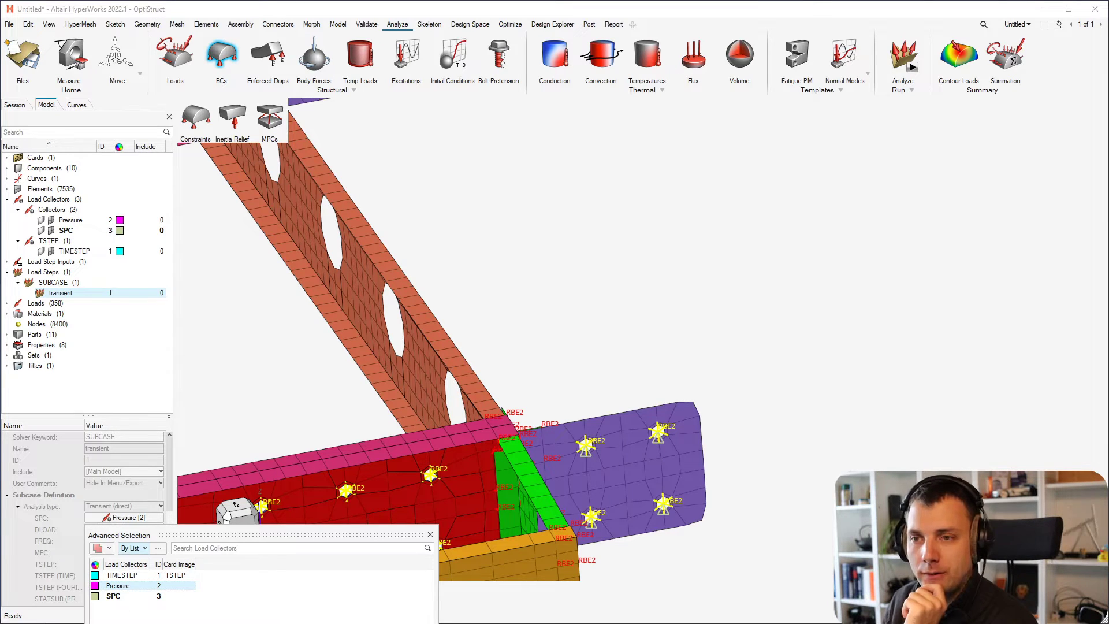
{"action": "left_click", "coordinate": [370, 623]}
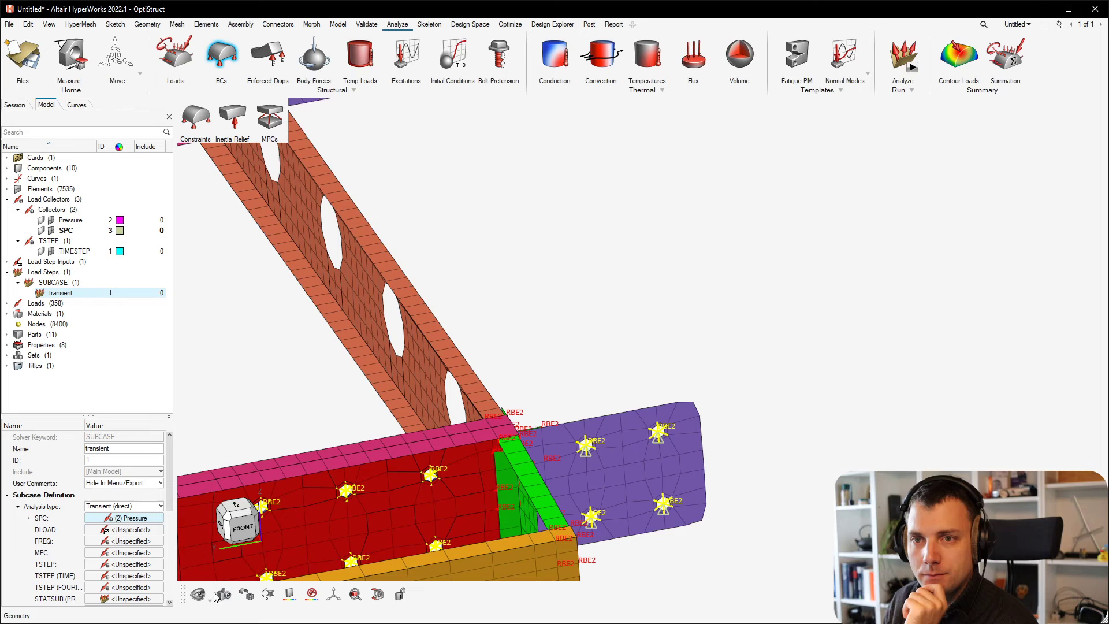
- Set the SPC entry of the transient load step to the SPC load collector
{"action": "left_click", "coordinate": [133, 518]}
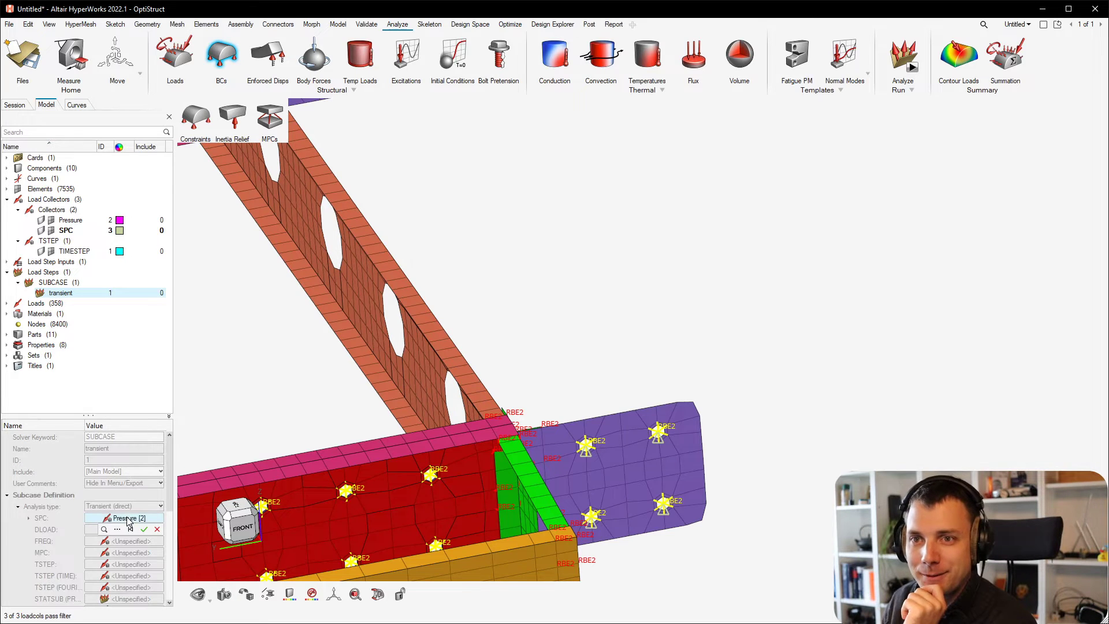
{"action": "left_click", "coordinate": [117, 529]}
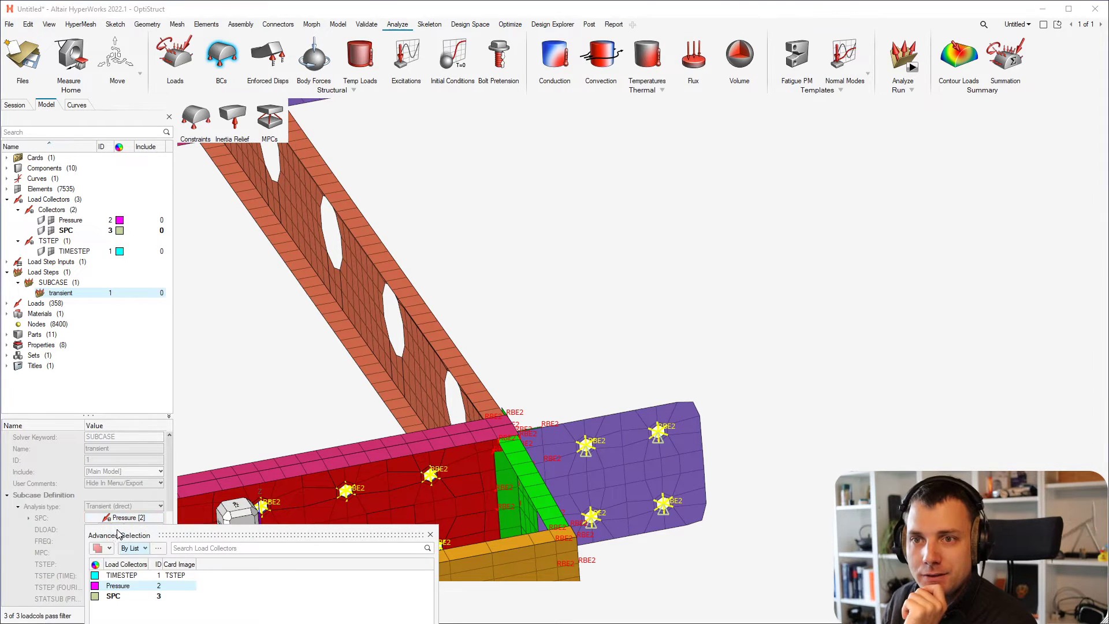
{"action": "left_click", "coordinate": [110, 596]}
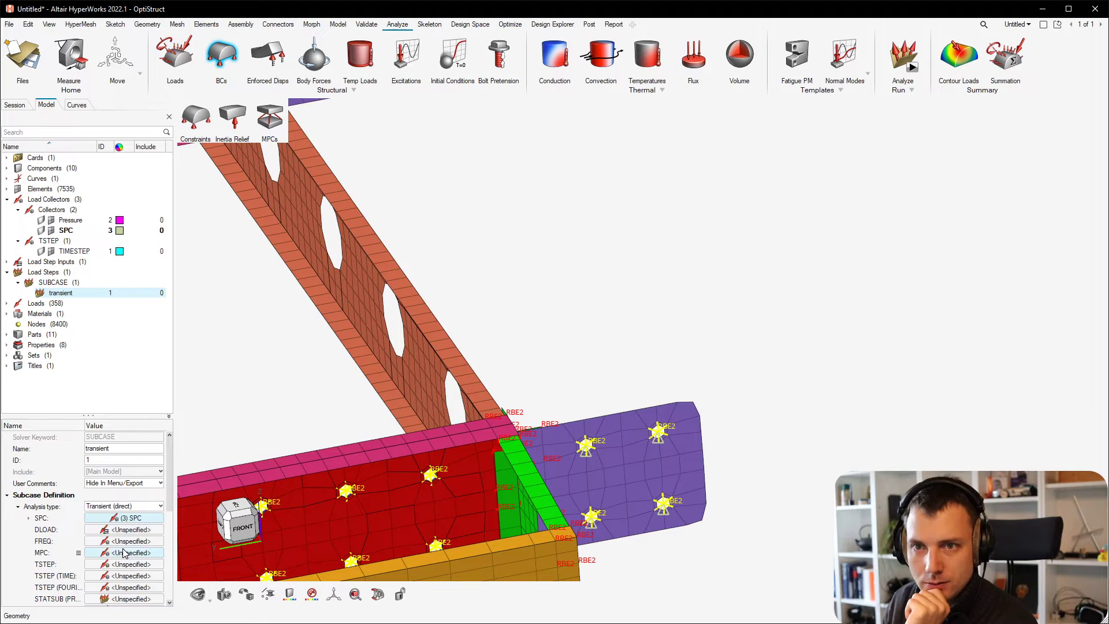
- Assign the TLOAD load step input to the DLOAD entry of the transient load step
{"action": "scroll", "coordinate": [123, 553], "scroll_direction": "down", "scroll_amount": 2}
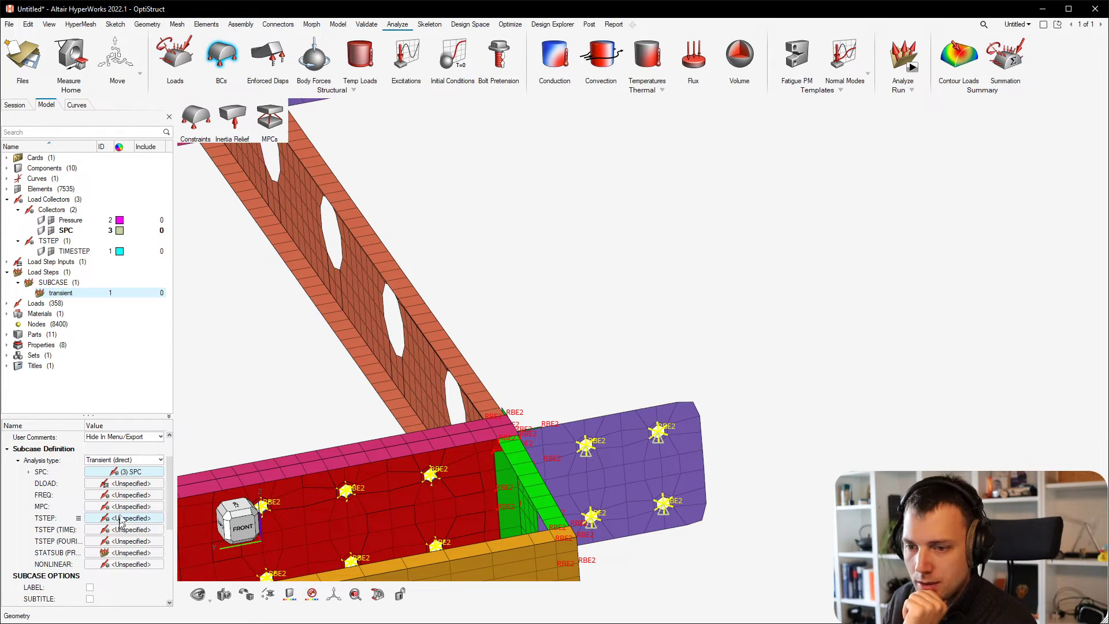
{"action": "left_click", "coordinate": [142, 485]}
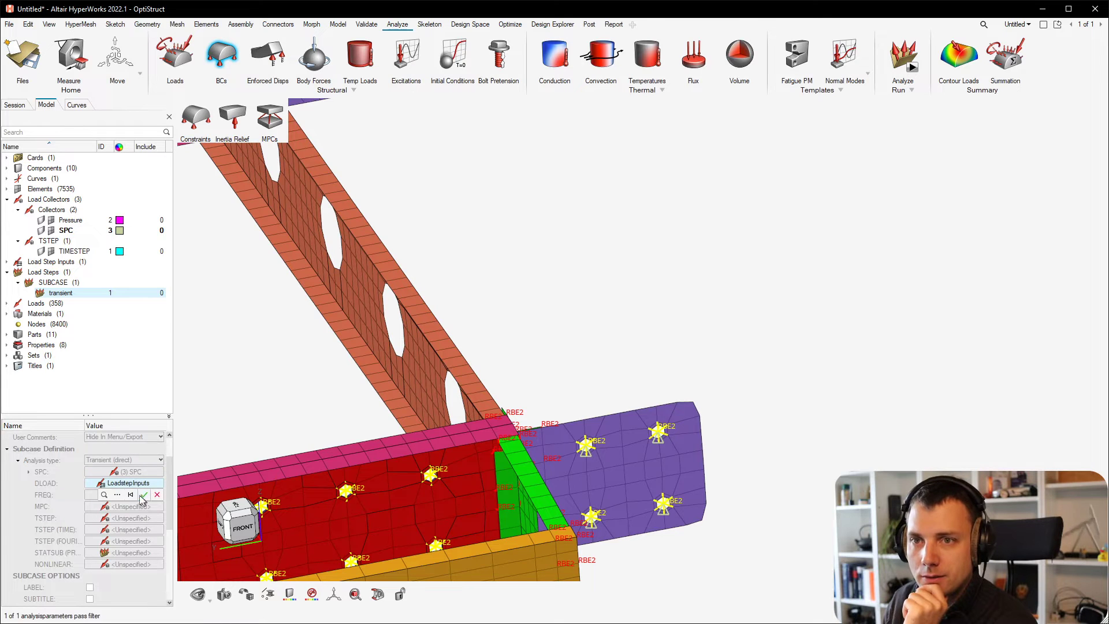
{"action": "left_click", "coordinate": [119, 495]}
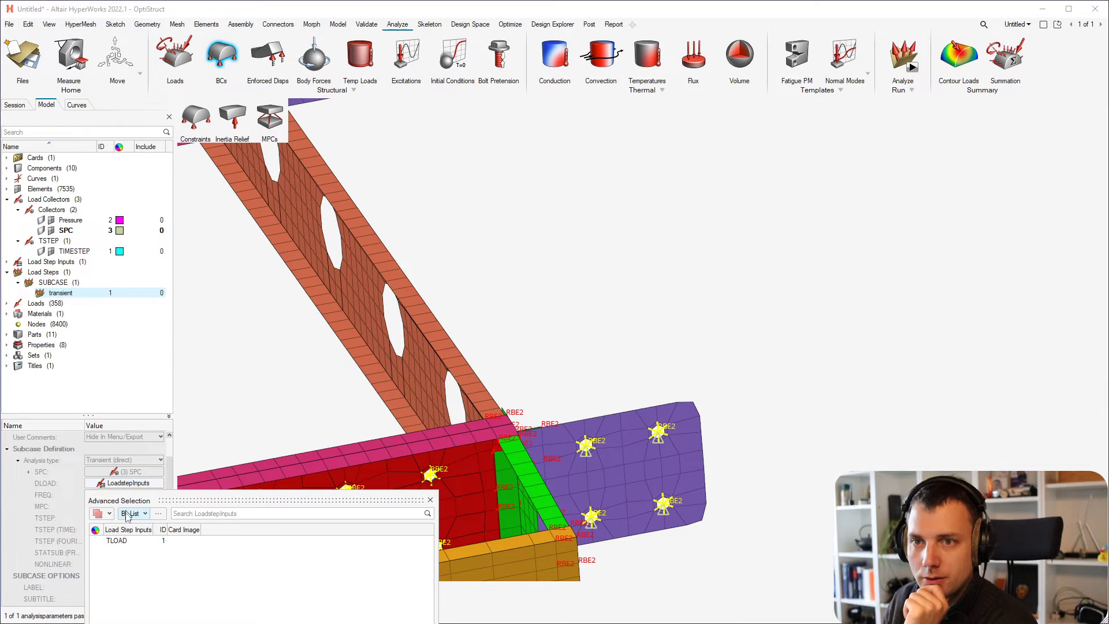
{"action": "left_click", "coordinate": [118, 540]}
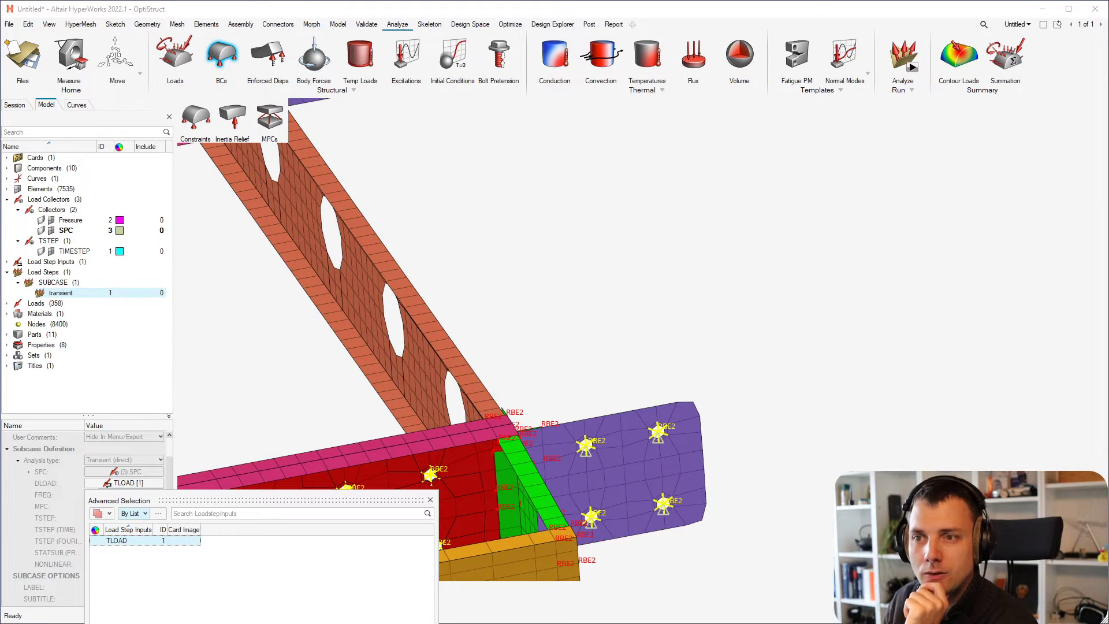
{"action": "left_click", "coordinate": [379, 623]}
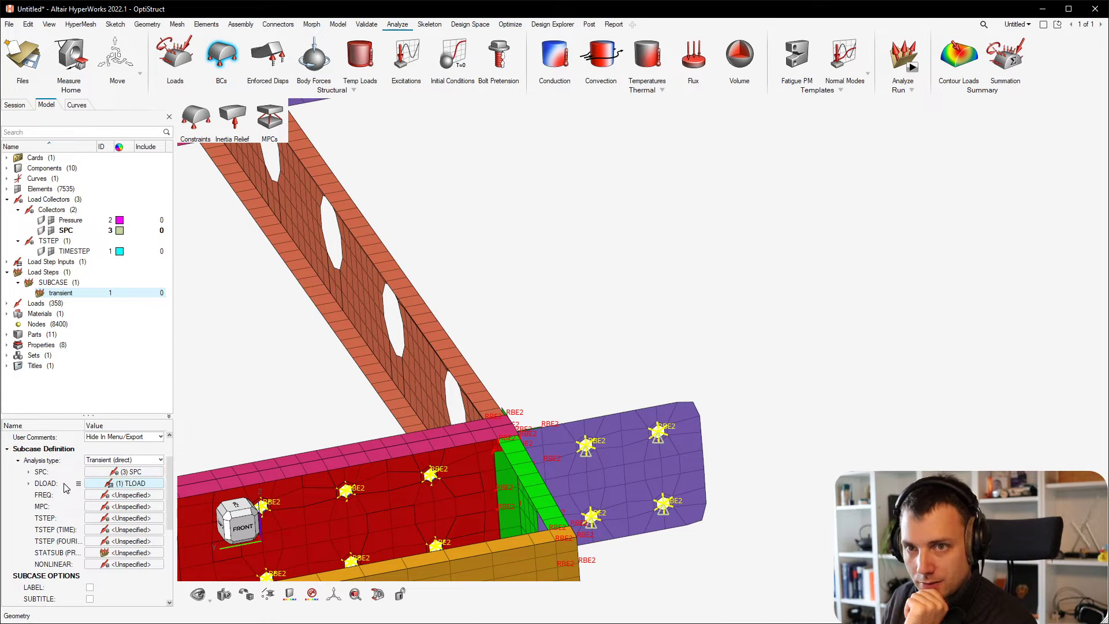
- Assign the TIMESTEP load collector to the TSTEP entry of the transient load step
{"action": "left_click", "coordinate": [138, 519]}
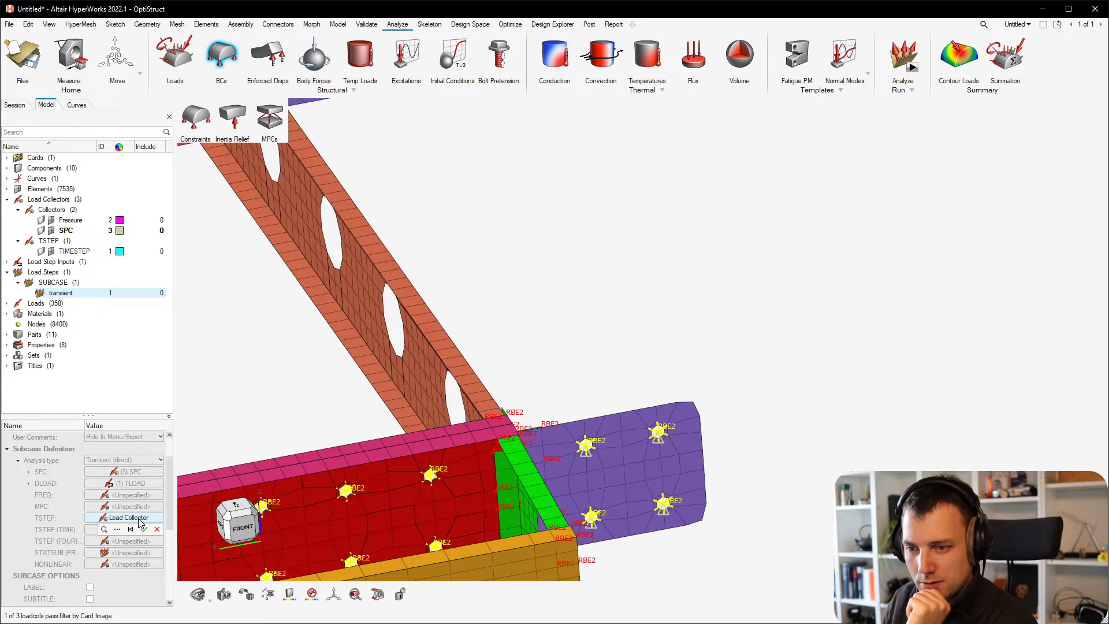
{"action": "left_click", "coordinate": [120, 529]}
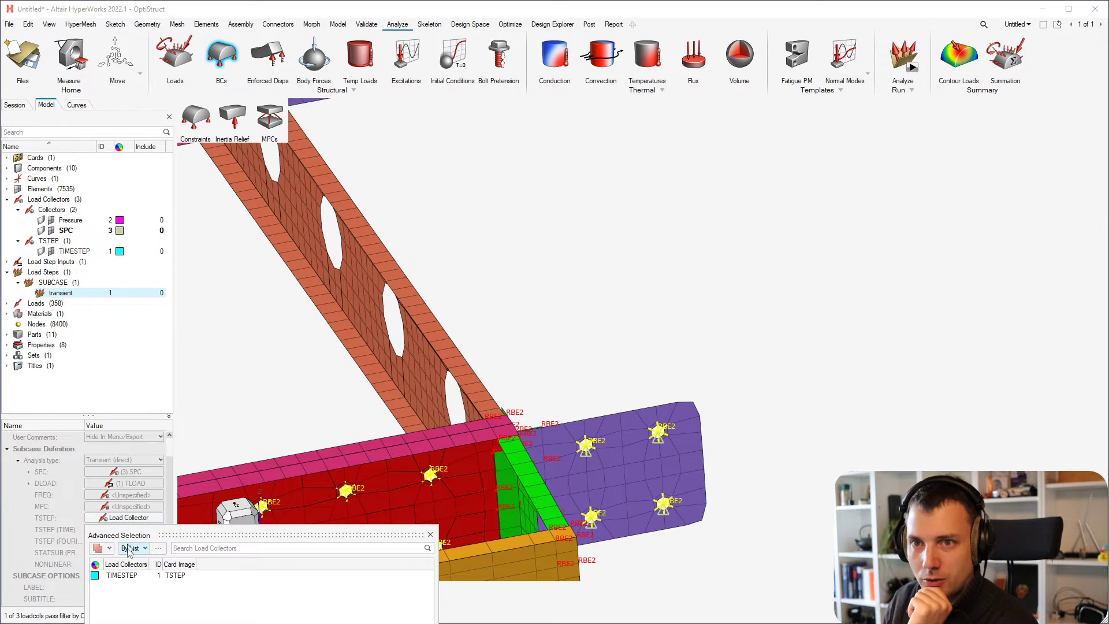
{"action": "left_click", "coordinate": [122, 575]}
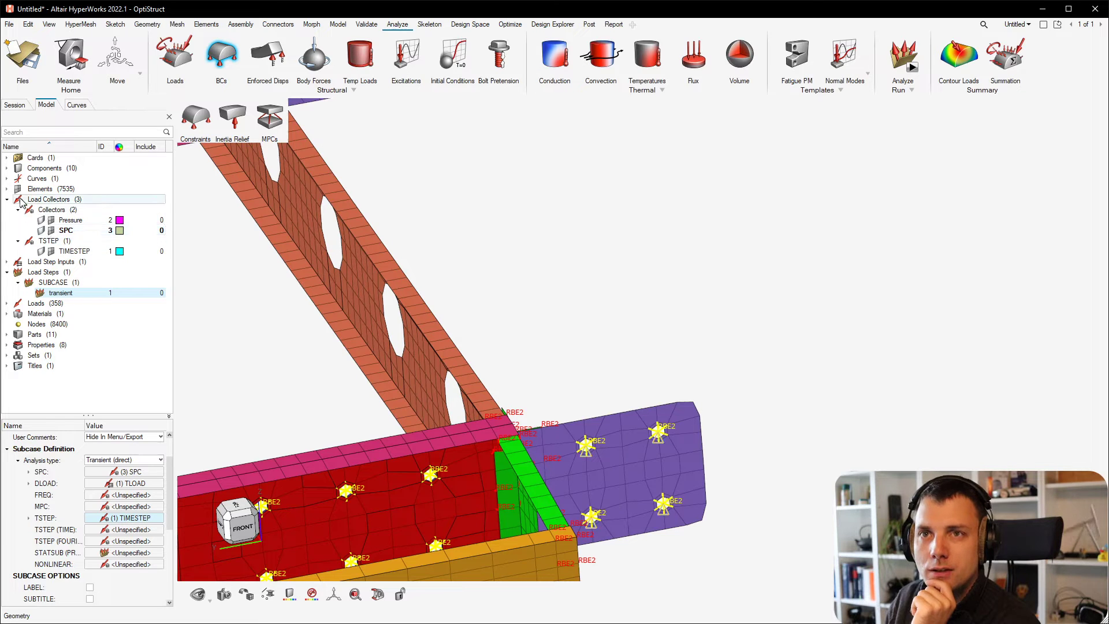
- Examine the load history curve, the load step's DLOAD assignment, the TLOAD load step input and the TIMESTEP load collector
{"action": "left_click", "coordinate": [6, 179]}
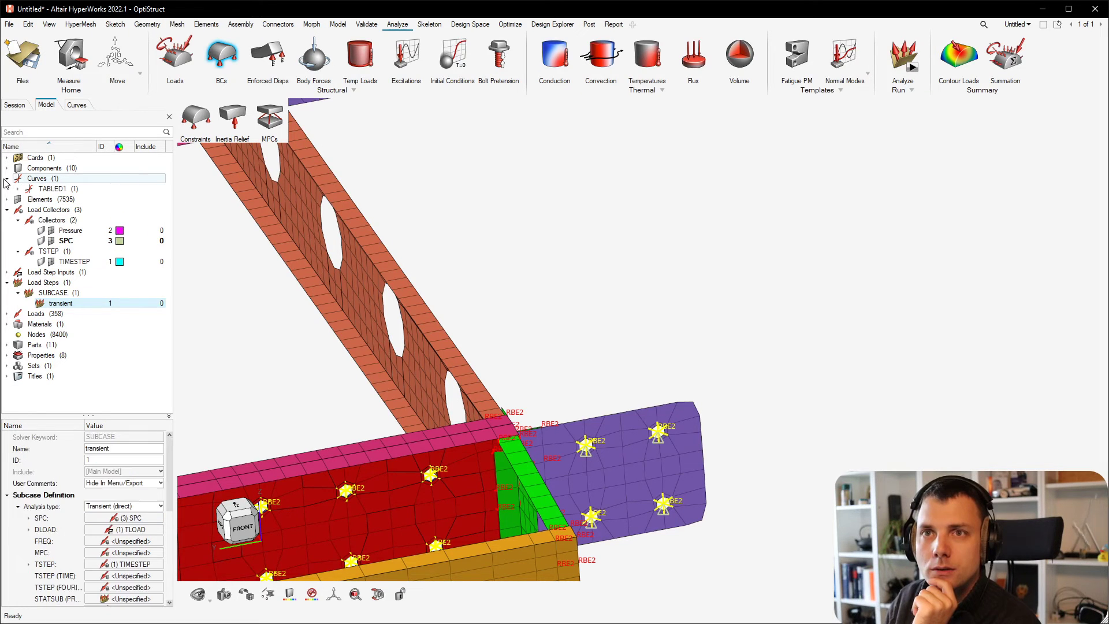
{"action": "left_click", "coordinate": [18, 189]}
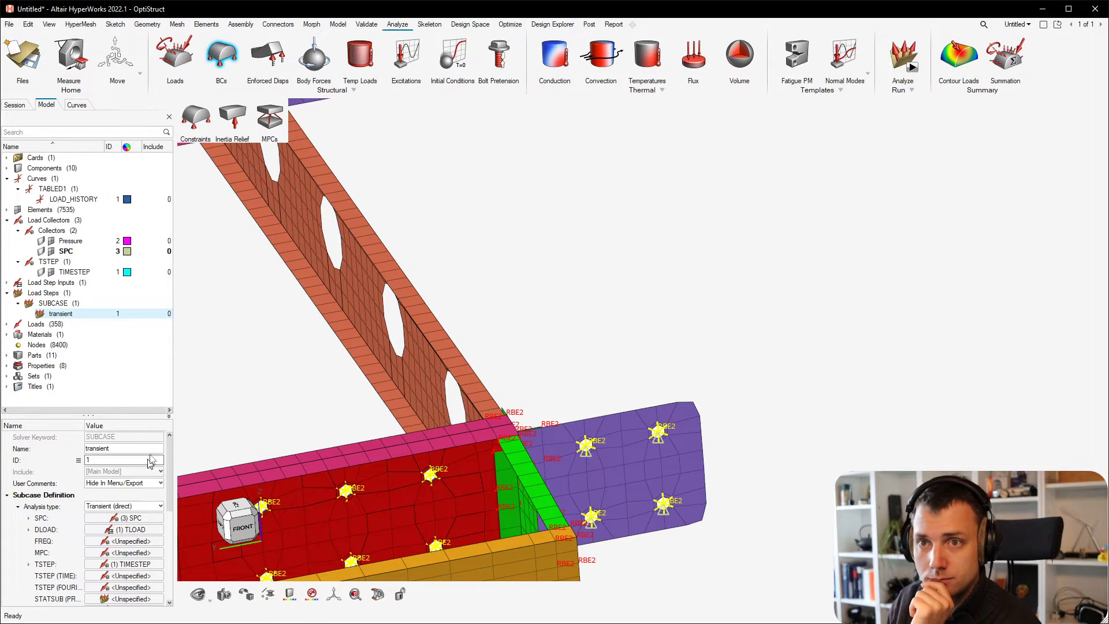
{"action": "left_click", "coordinate": [140, 530]}
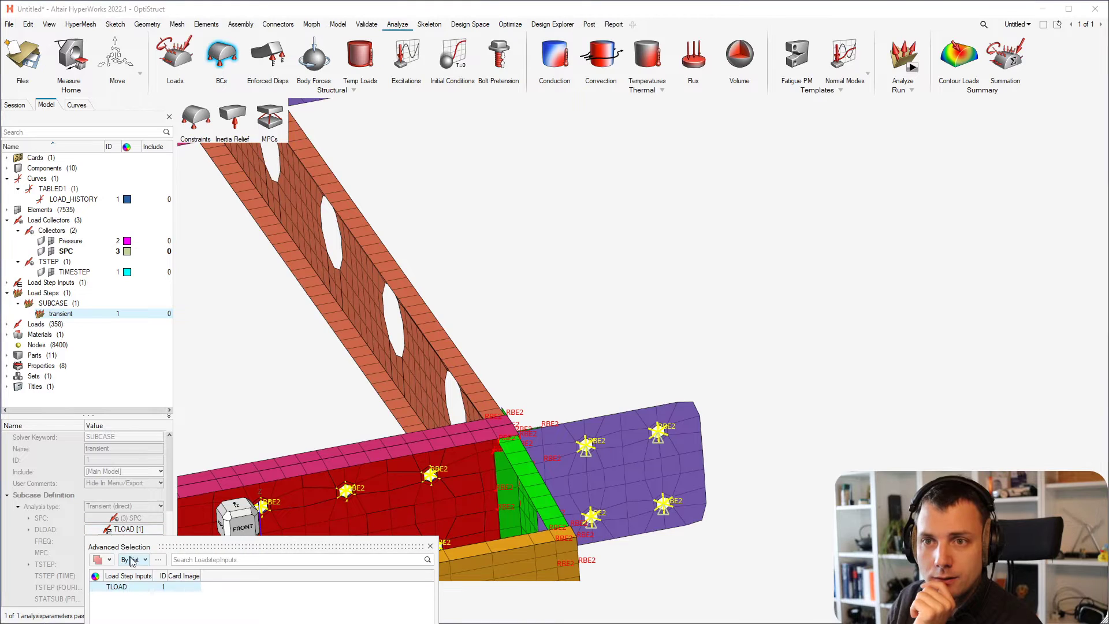
{"action": "double_click", "coordinate": [140, 590]}
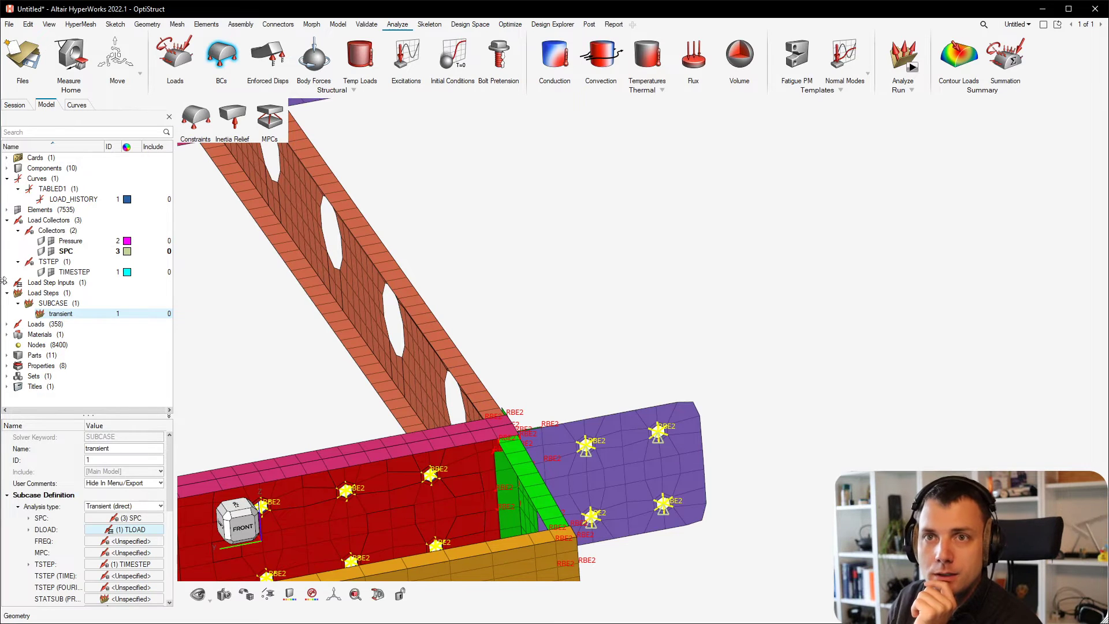
{"action": "left_click", "coordinate": [8, 282]}
{"action": "left_click", "coordinate": [18, 293]}
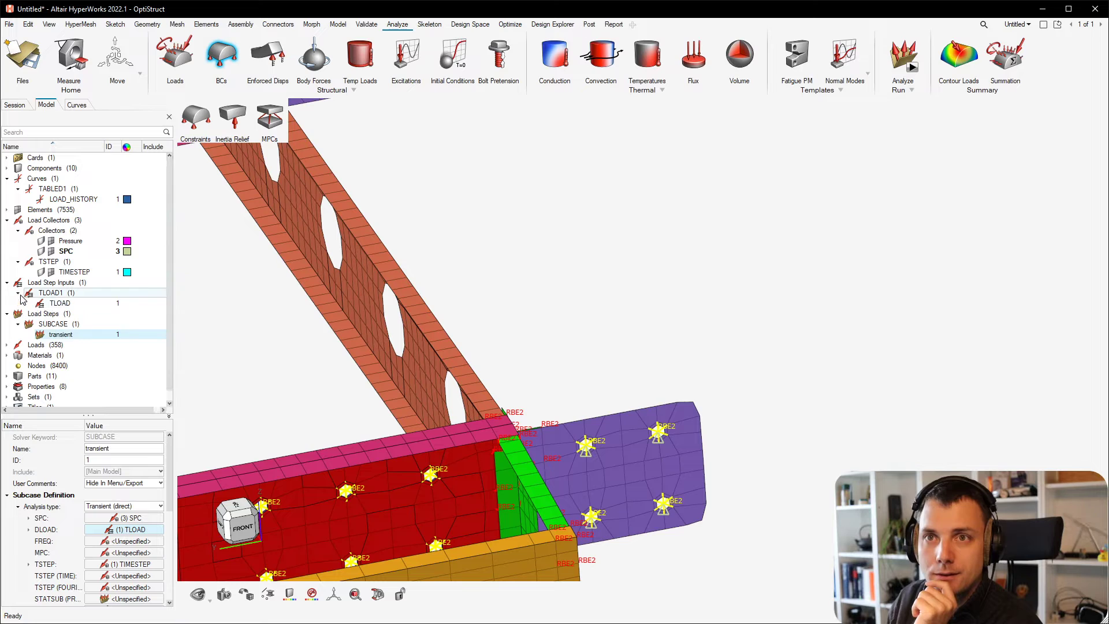
{"action": "left_click", "coordinate": [65, 304]}
{"action": "left_click", "coordinate": [75, 272]}
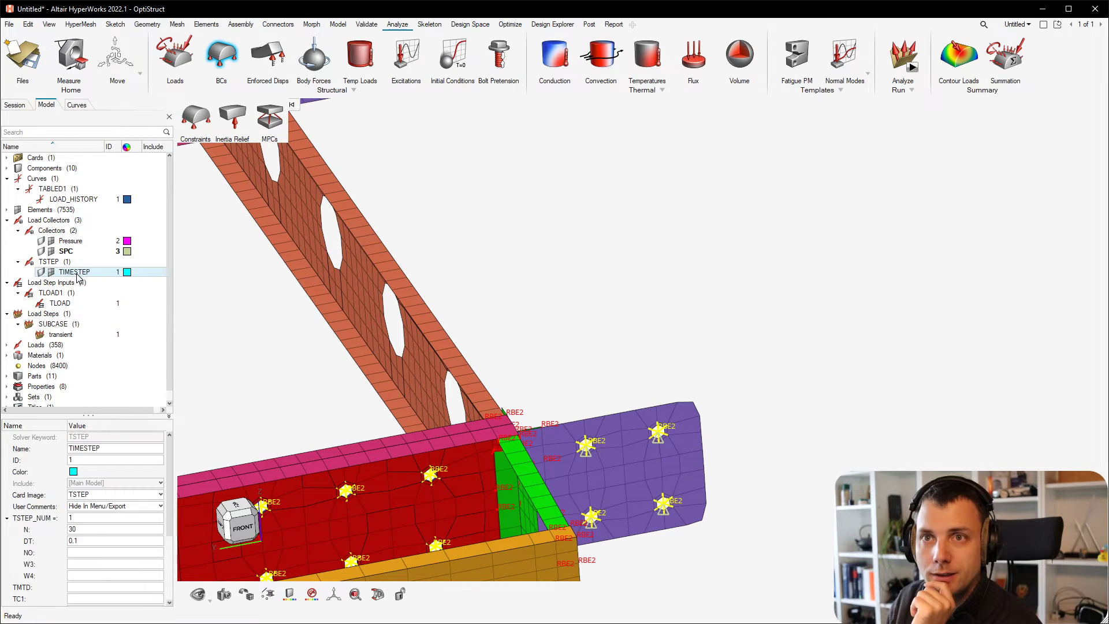
- Check the transient load step's subcase definition entries, including TSTEP, and its subcase options such as the analysis type
{"action": "left_click", "coordinate": [74, 335]}
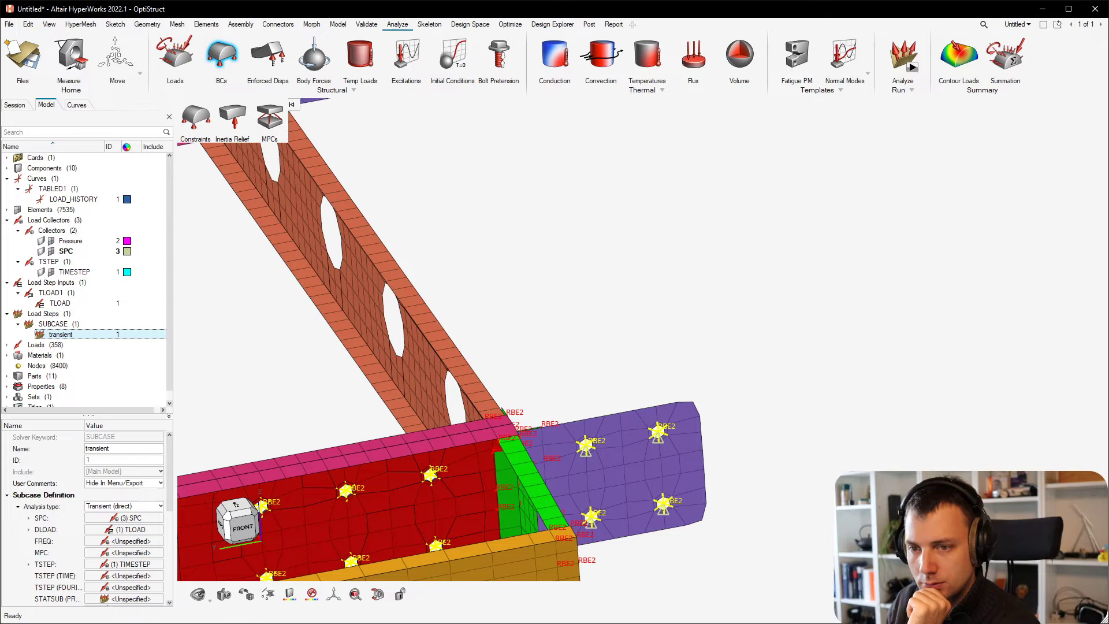
{"action": "scroll", "coordinate": [114, 604], "scroll_direction": "down", "scroll_amount": 2}
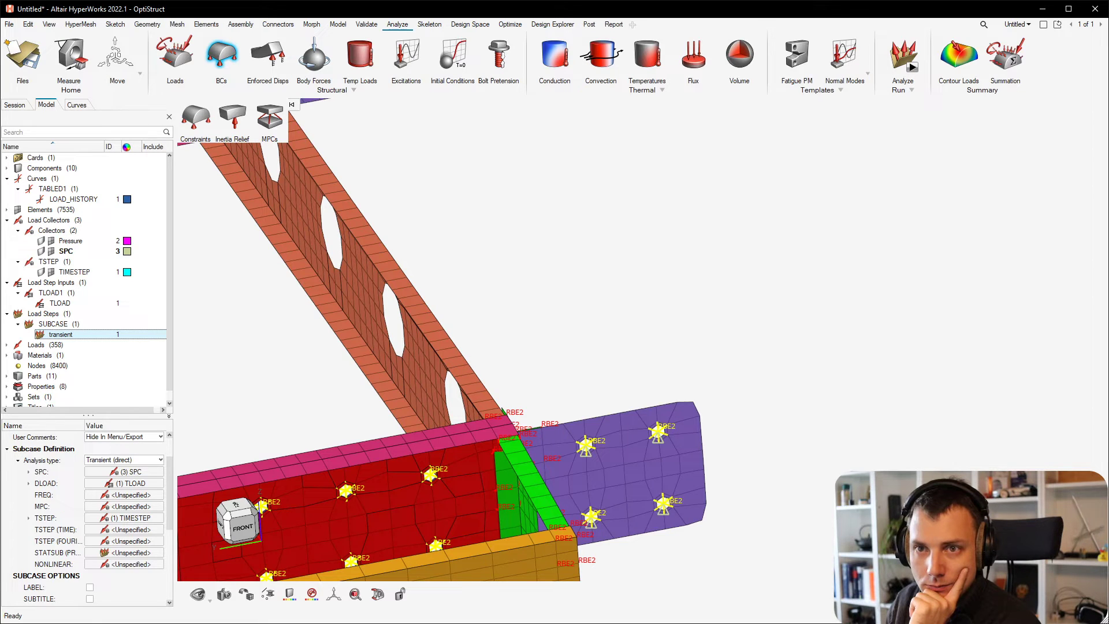
{"action": "scroll", "coordinate": [70, 559], "scroll_direction": "down", "scroll_amount": 2}
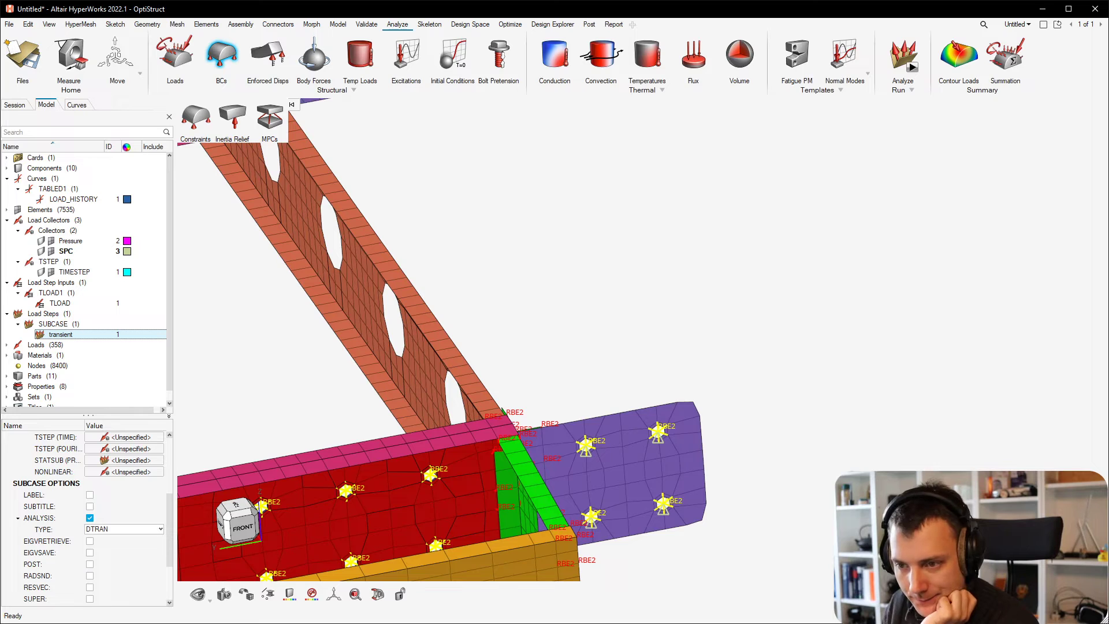
{"action": "key", "text": "super"}
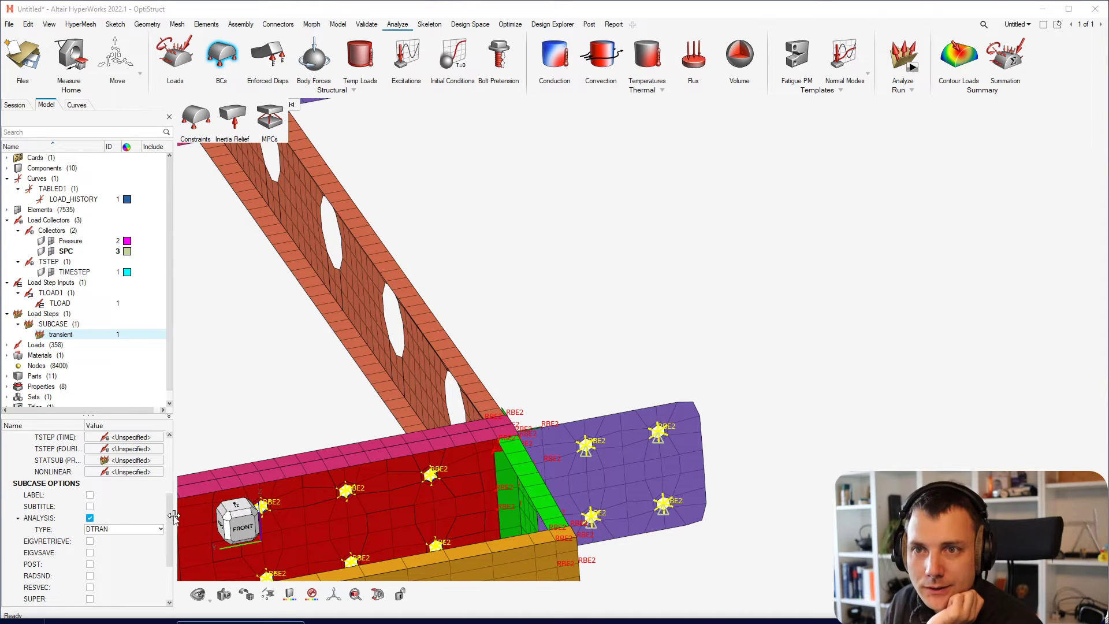
{"action": "left_click_drag", "start_coordinate": [173, 516], "coordinate": [174, 483]}
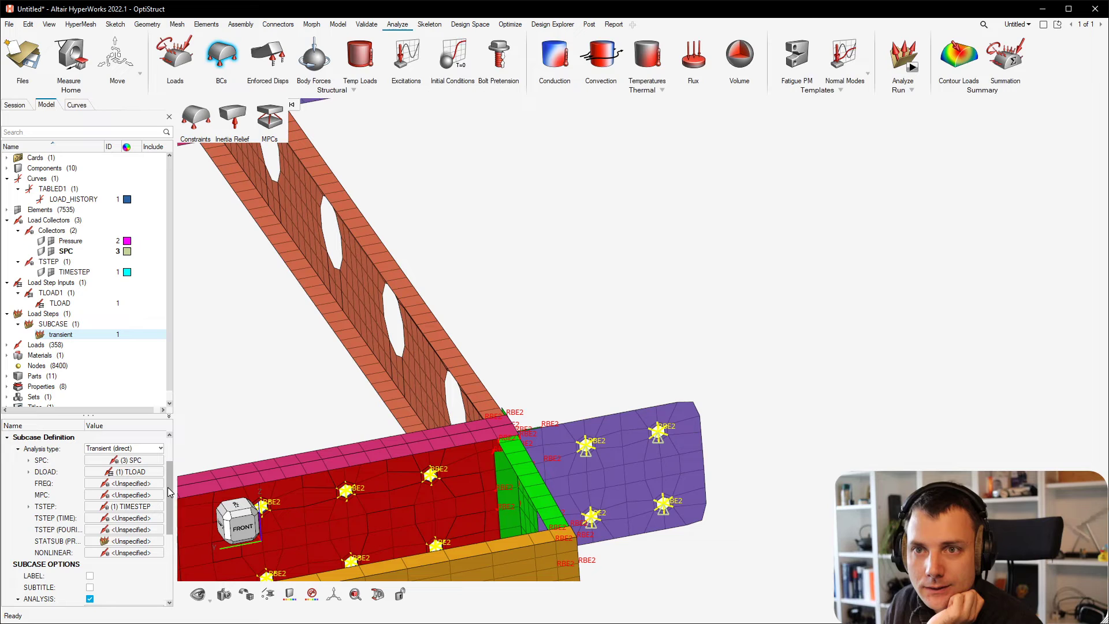
{"action": "left_click", "coordinate": [29, 507]}
{"action": "left_click", "coordinate": [28, 507]}
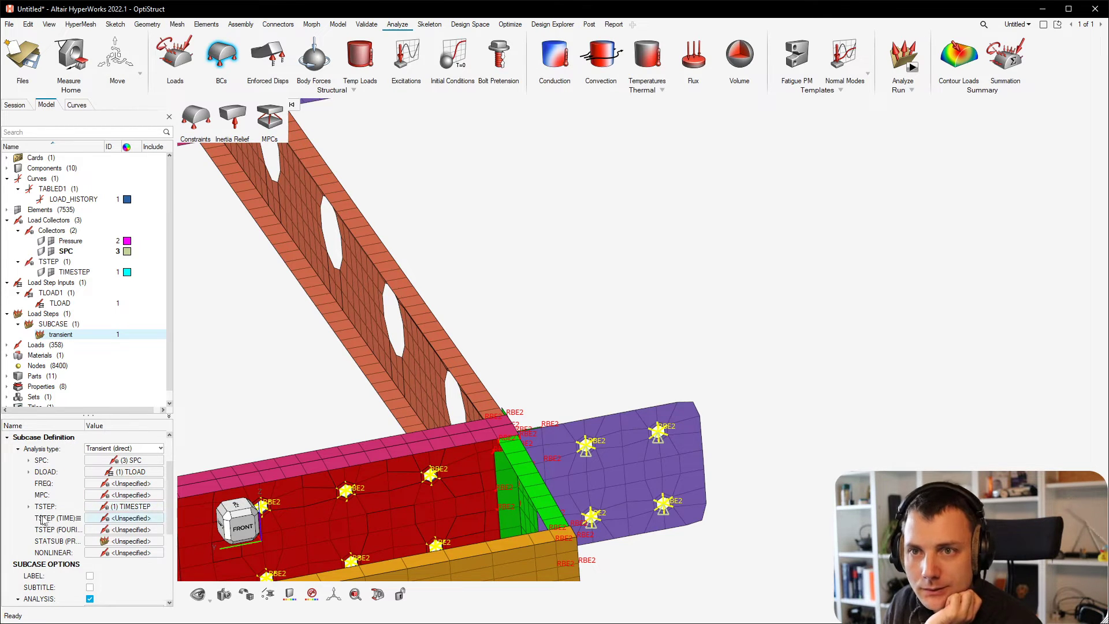
{"action": "left_click_drag", "start_coordinate": [170, 540], "coordinate": [167, 598]}
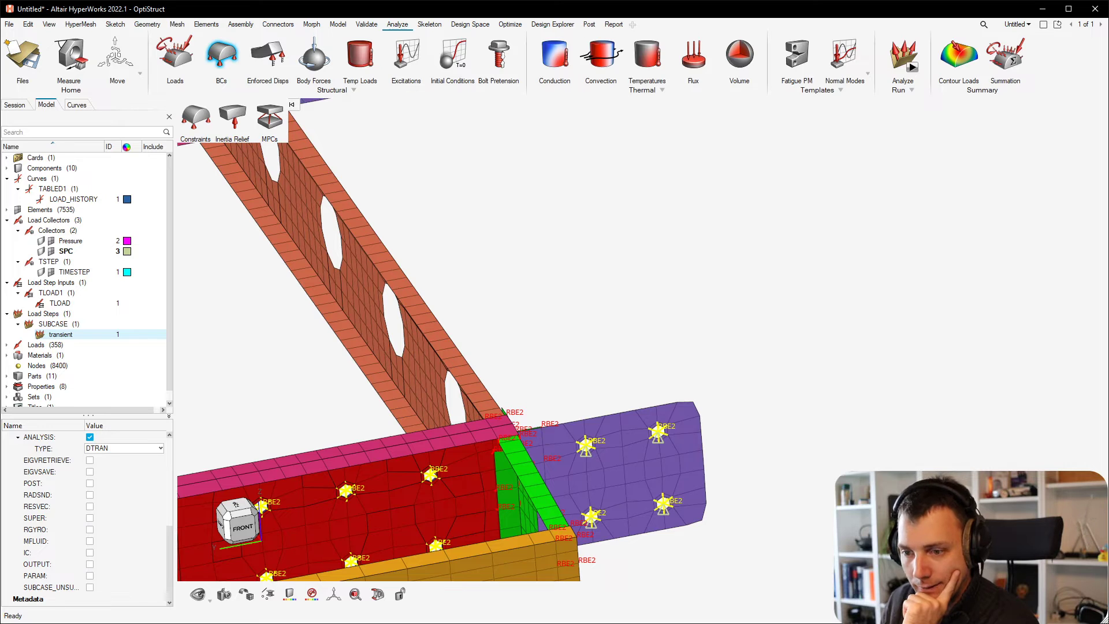
{"action": "key", "text": "super"}
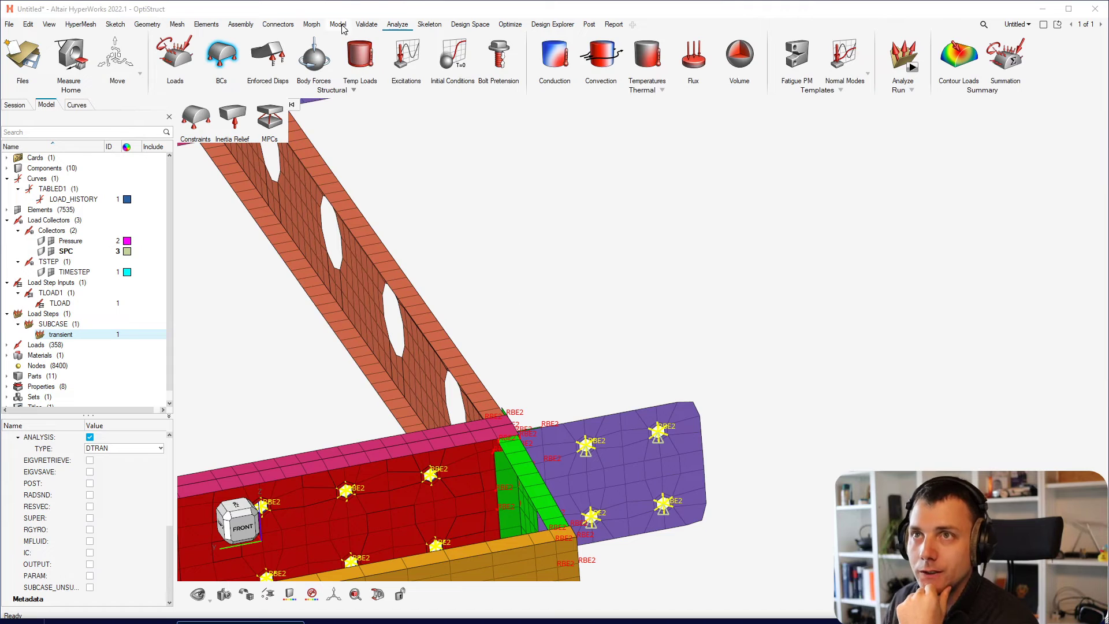
- Open the model's control cards and add the PARAM card for editing
{"action": "left_click", "coordinate": [400, 34]}
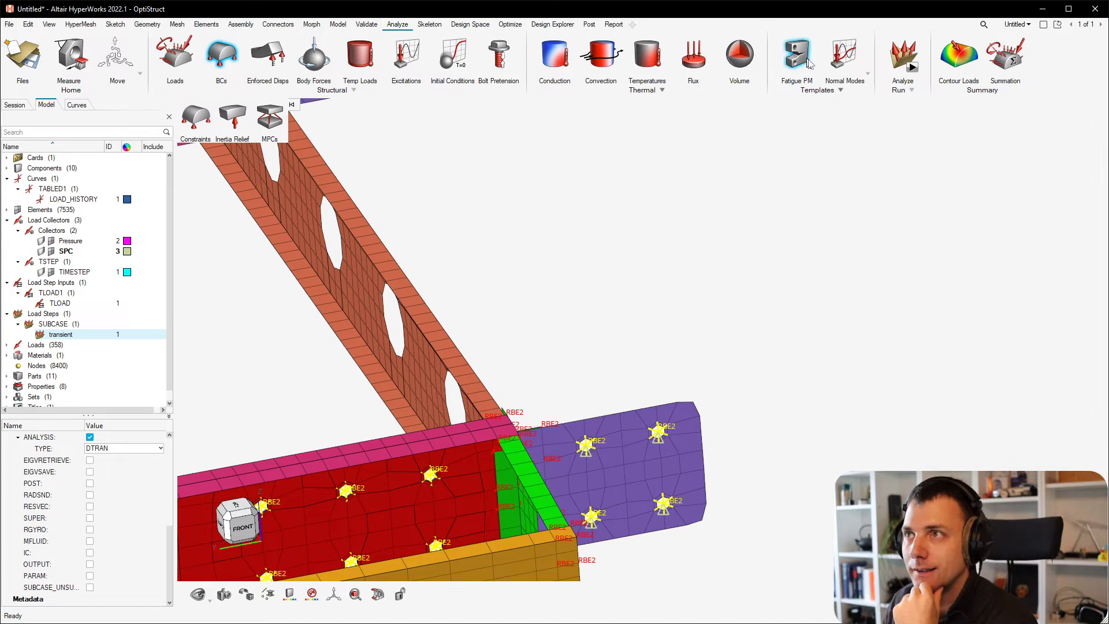
{"action": "left_click", "coordinate": [901, 92]}
{"action": "left_click", "coordinate": [913, 93]}
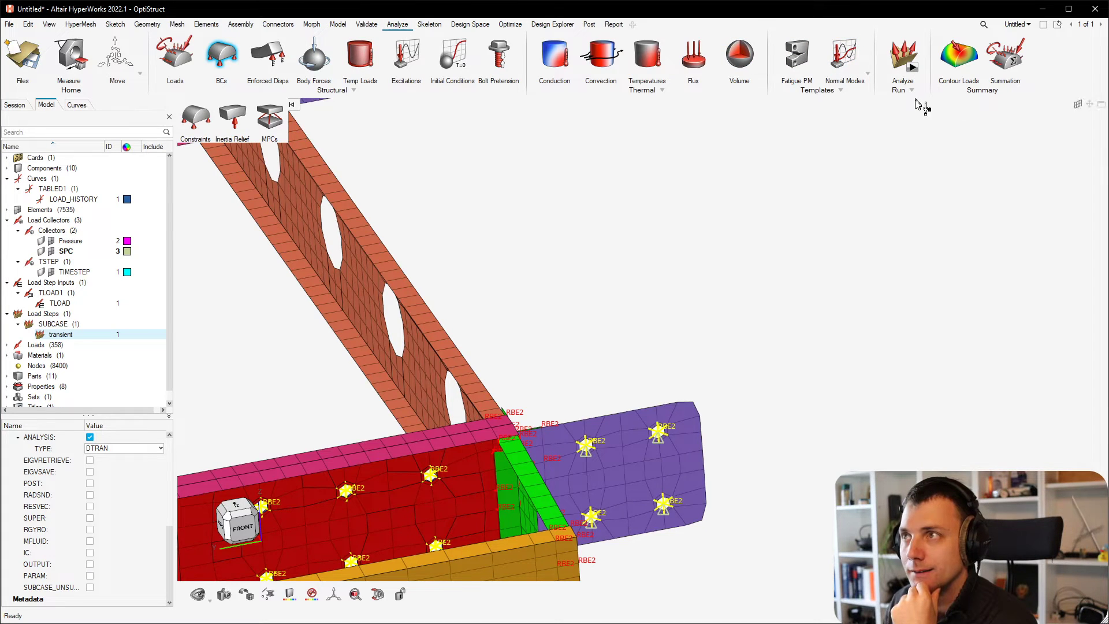
{"action": "left_click", "coordinate": [908, 91]}
{"action": "left_click", "coordinate": [926, 139]}
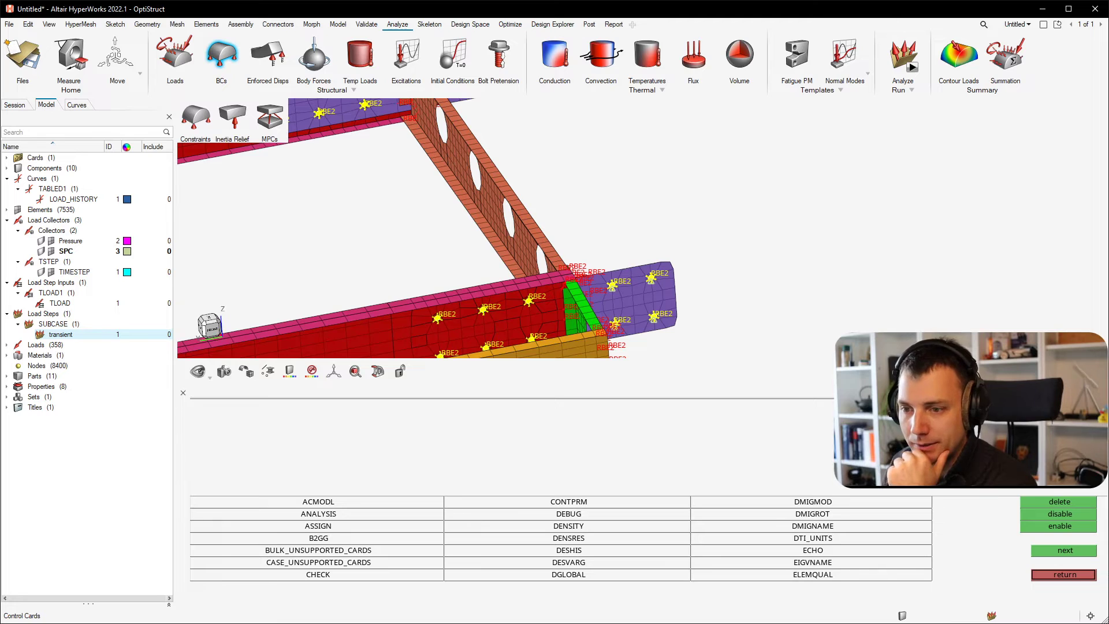
{"action": "left_click", "coordinate": [1049, 552]}
{"action": "left_click", "coordinate": [1049, 551]}
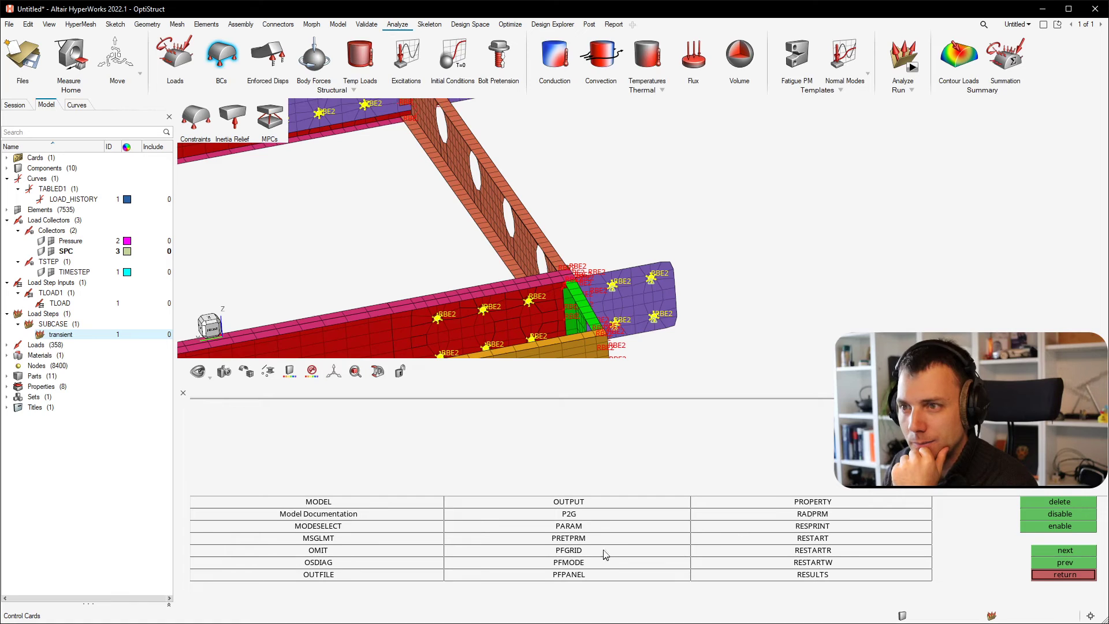
{"action": "left_click", "coordinate": [610, 528]}
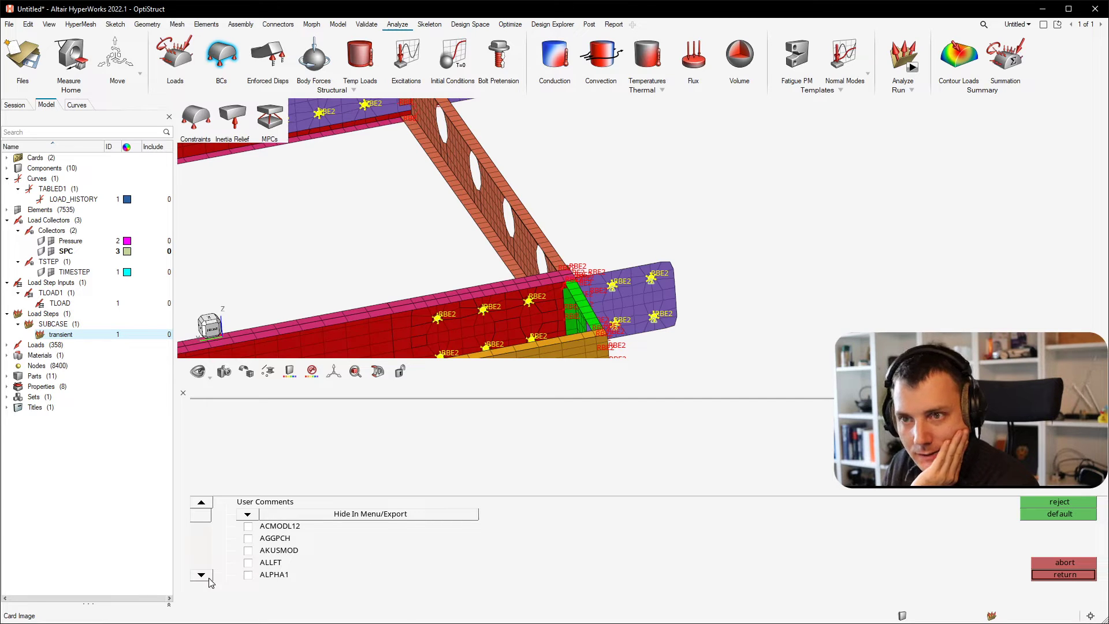
- Enable the PRGPST parameter in the PARAM control card and set its value to NO
{"action": "scroll", "coordinate": [217, 571], "scroll_direction": "down", "scroll_amount": 2}
{"action": "left_click_drag", "start_coordinate": [203, 519], "coordinate": [209, 564]}
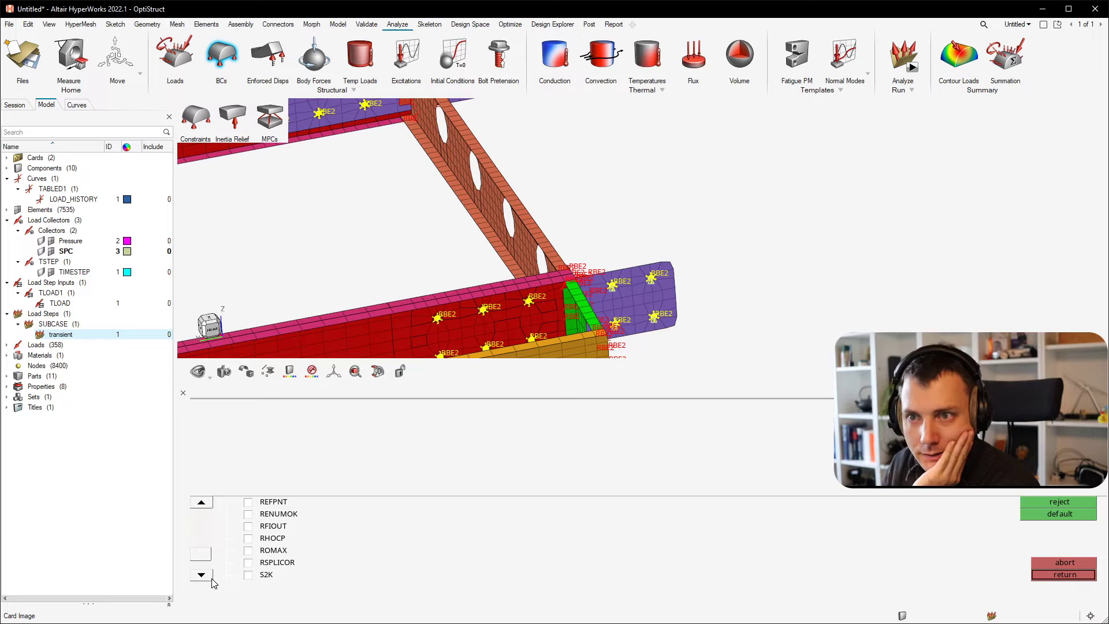
{"action": "left_click", "coordinate": [209, 505]}
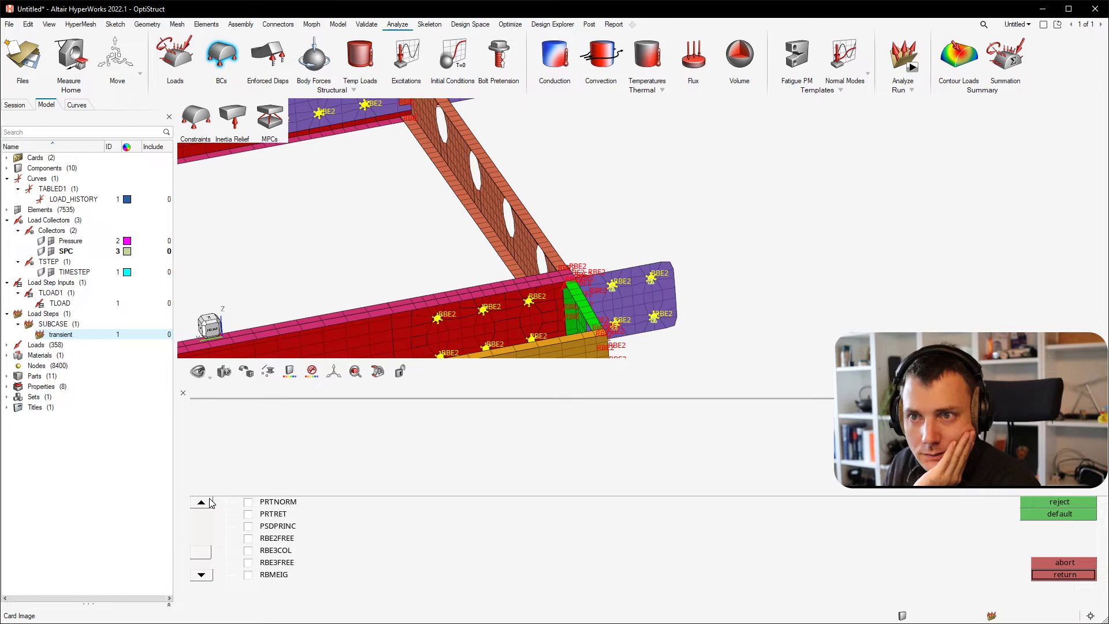
{"action": "left_click", "coordinate": [210, 503]}
{"action": "left_click", "coordinate": [210, 502]}
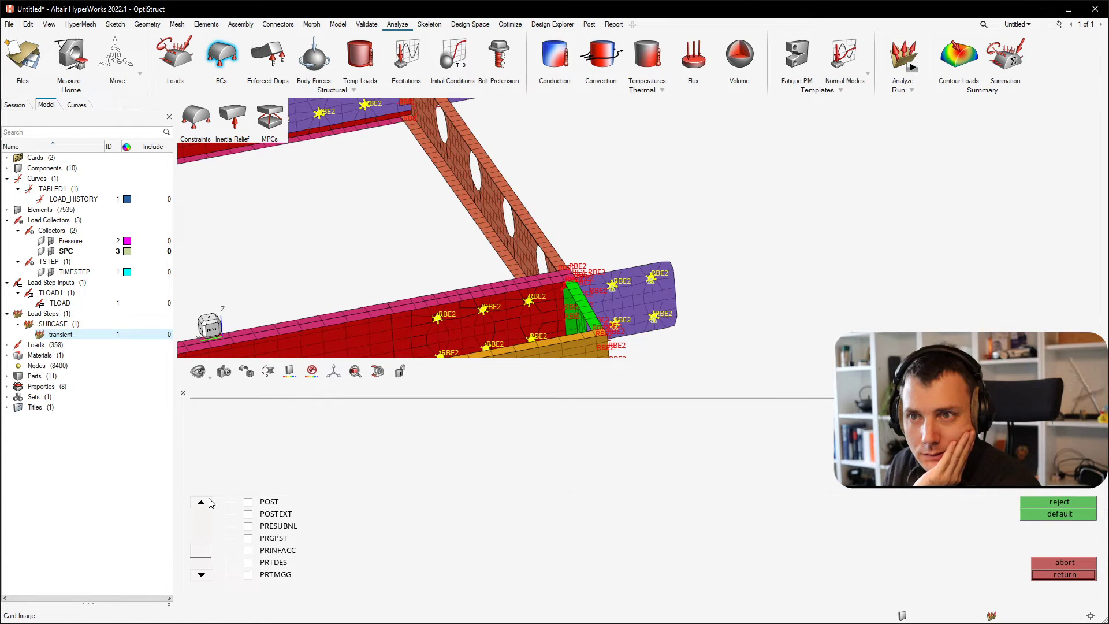
{"action": "left_click", "coordinate": [269, 547]}
{"action": "left_click", "coordinate": [269, 549]}
{"action": "left_click", "coordinate": [271, 538]}
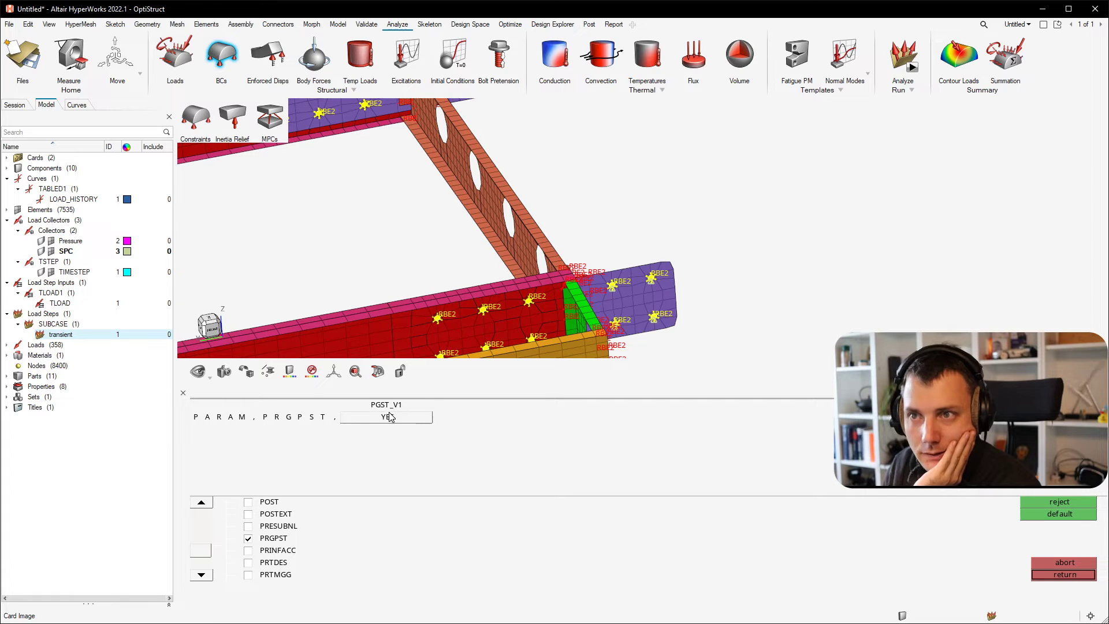
{"action": "left_click", "coordinate": [350, 420]}
{"action": "left_click", "coordinate": [353, 433]}
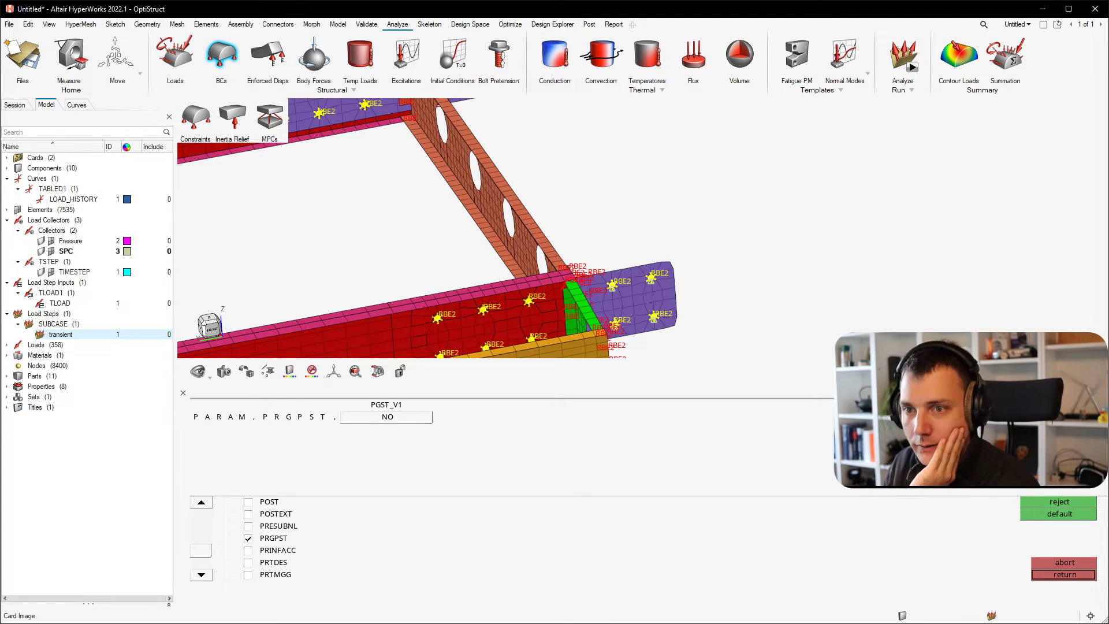
- Switch to the browser to read the PARAM, PRGPST help page with its comments, and return to HyperWorks
{"action": "mouse_move", "coordinate": [241, 622]}
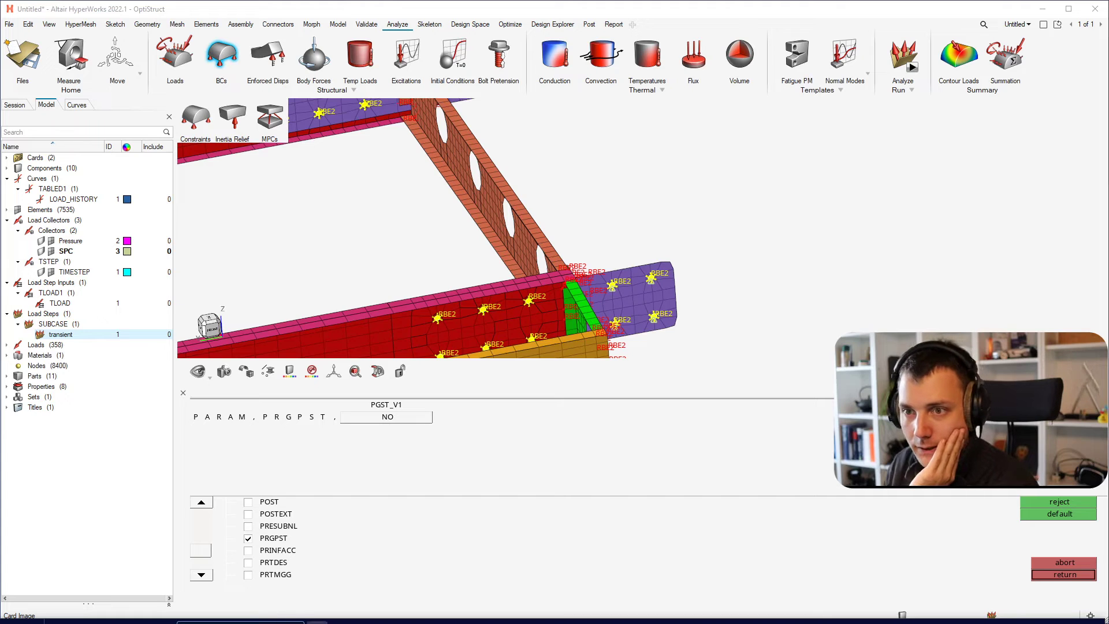
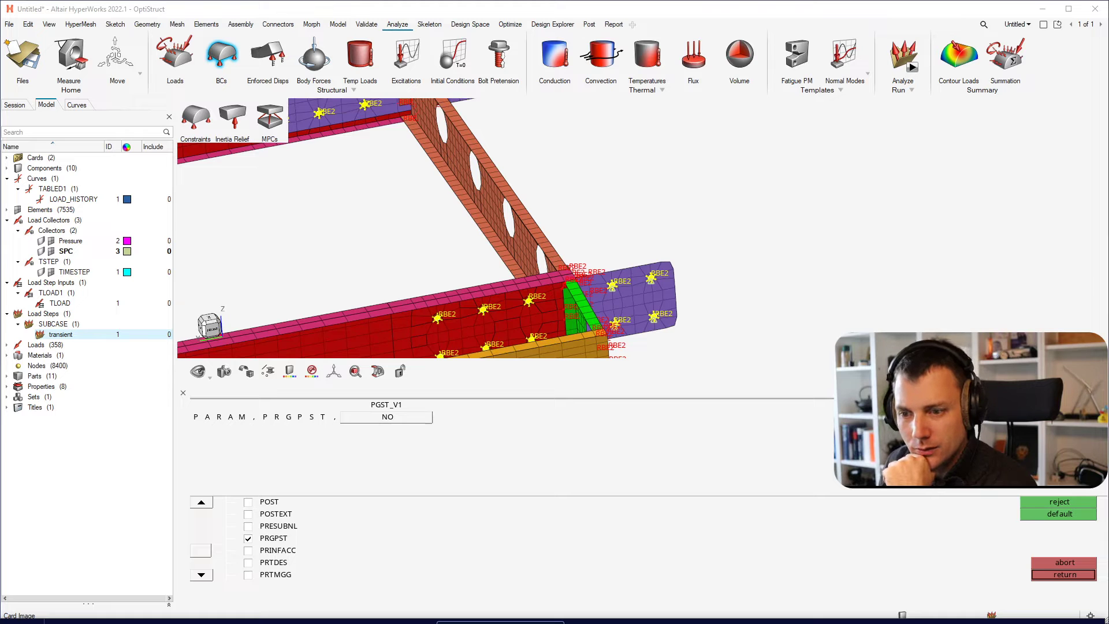
{"action": "left_click_drag", "start_coordinate": [658, 623], "coordinate": [572, 33]}
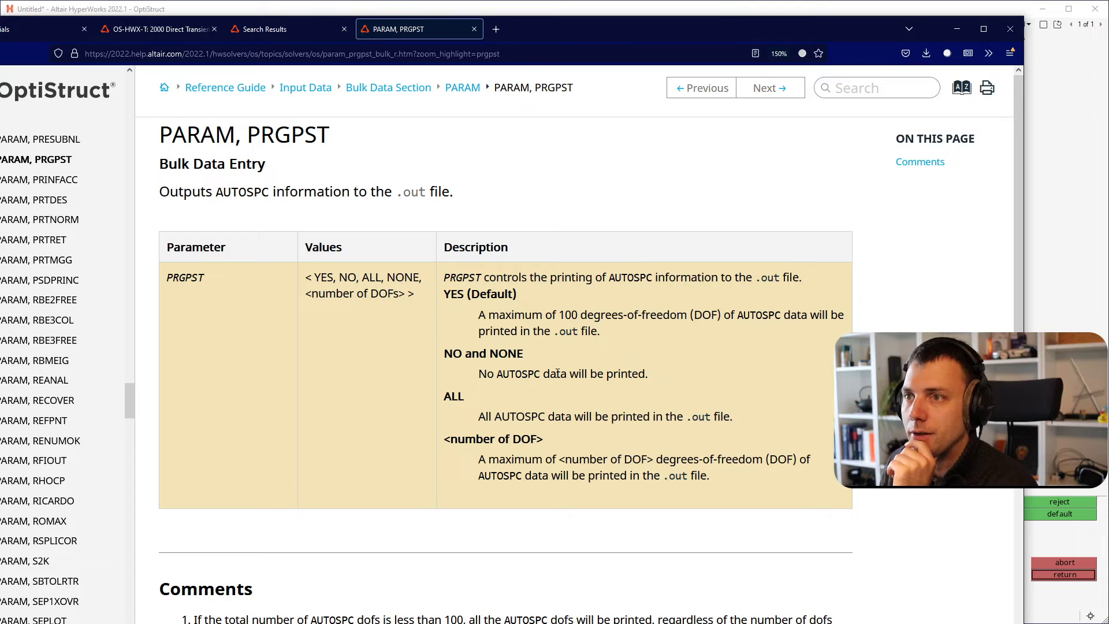
{"action": "scroll", "coordinate": [652, 409], "scroll_direction": "down", "scroll_amount": 3}
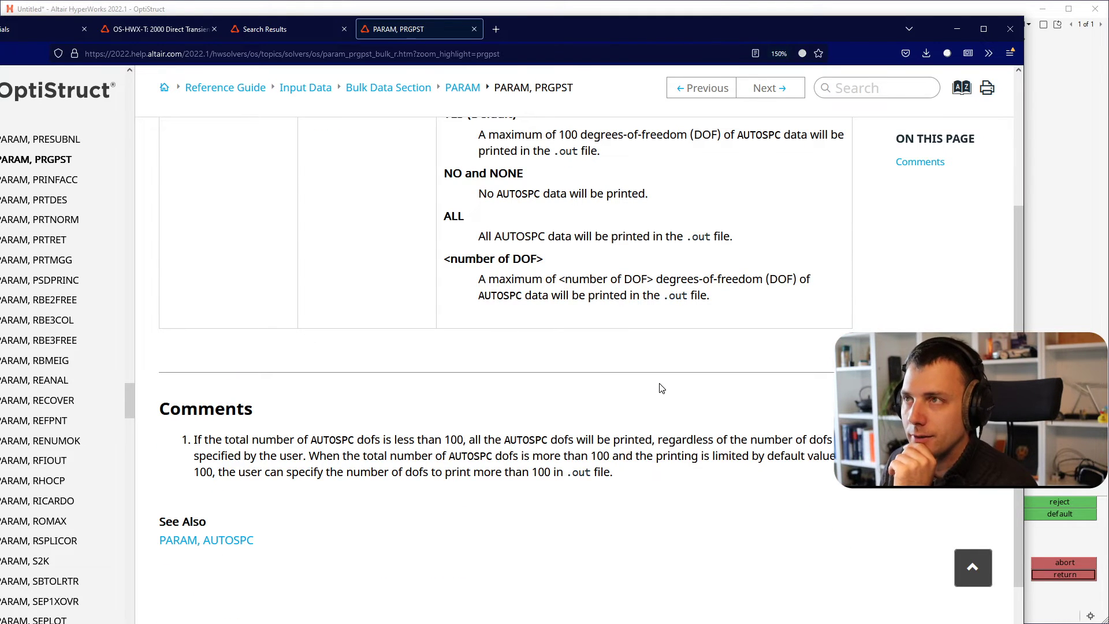
{"action": "scroll", "coordinate": [659, 384], "scroll_direction": "up", "scroll_amount": 3}
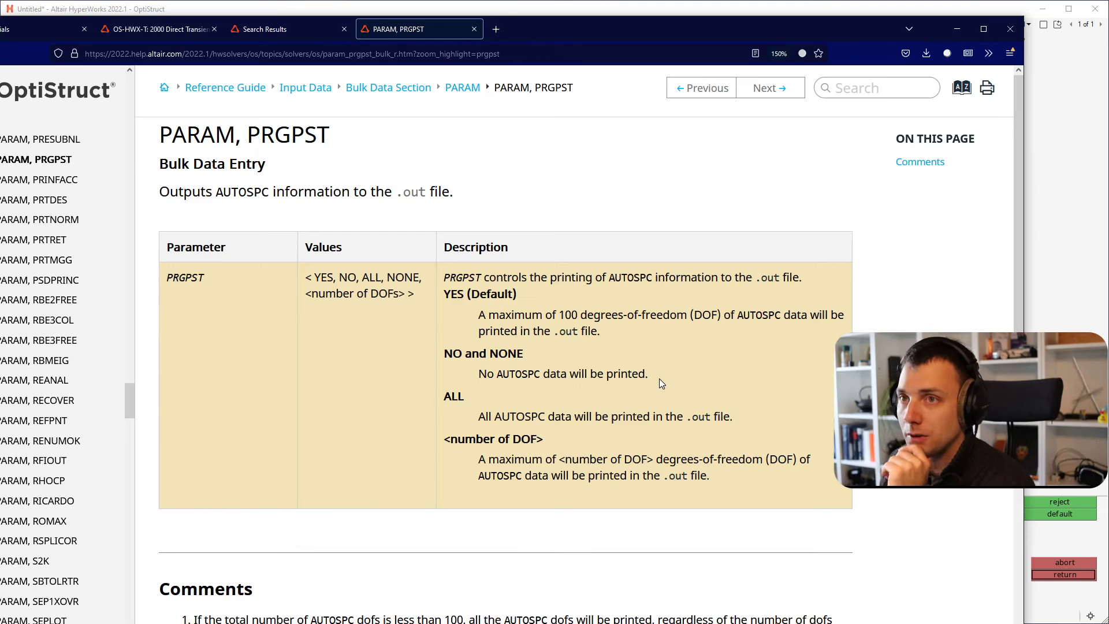
{"action": "left_click_drag", "start_coordinate": [731, 33], "coordinate": [844, 623]}
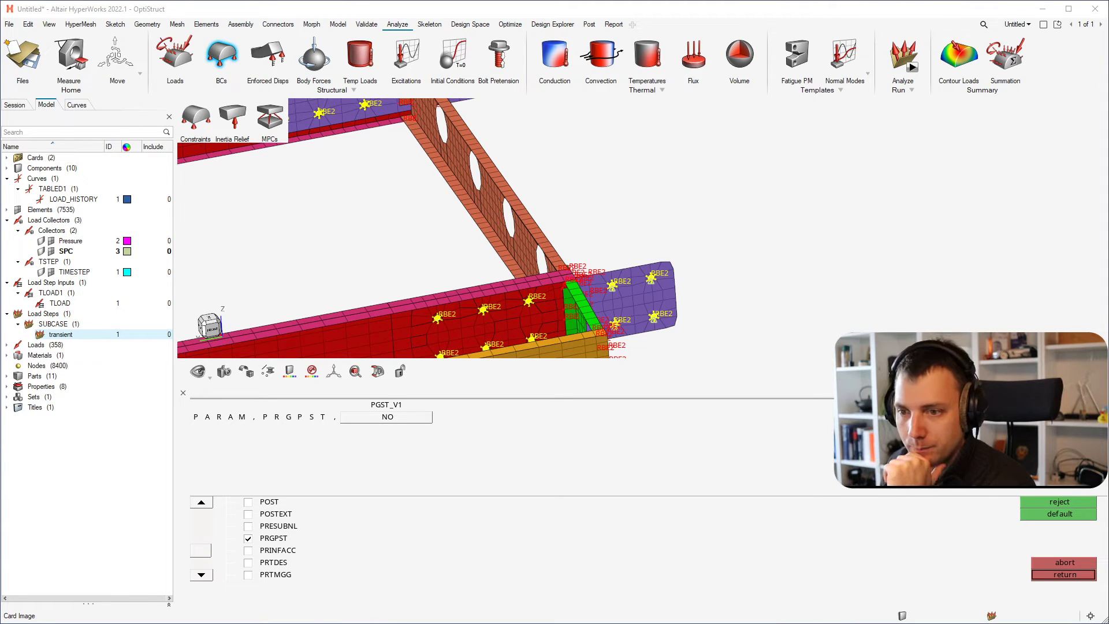
- Close the PARAM card, add the GLOBAL_OUTPUT_REQUEST control card and enable its STRESS output
{"action": "left_click", "coordinate": [1065, 574]}
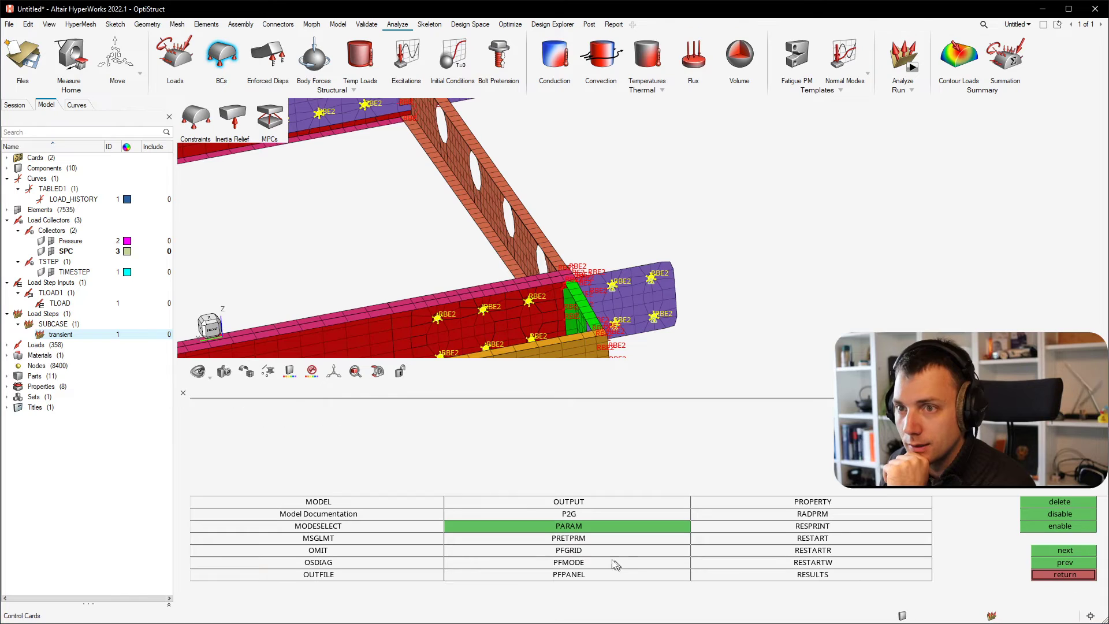
{"action": "left_click", "coordinate": [1069, 562]}
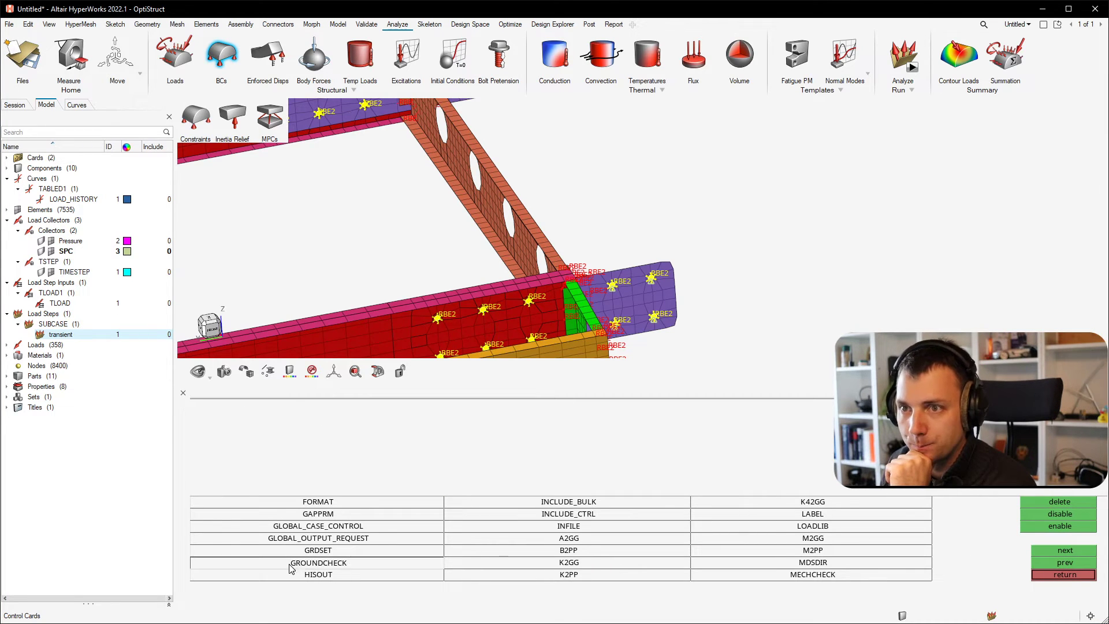
{"action": "left_click", "coordinate": [305, 539]}
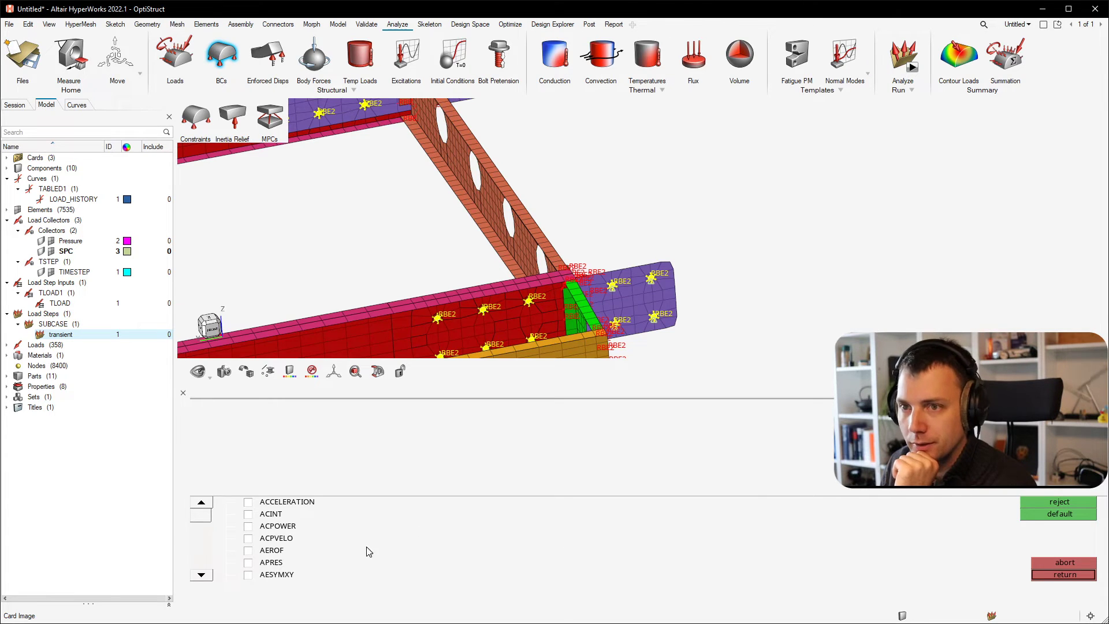
{"action": "left_click_drag", "start_coordinate": [199, 517], "coordinate": [206, 559]}
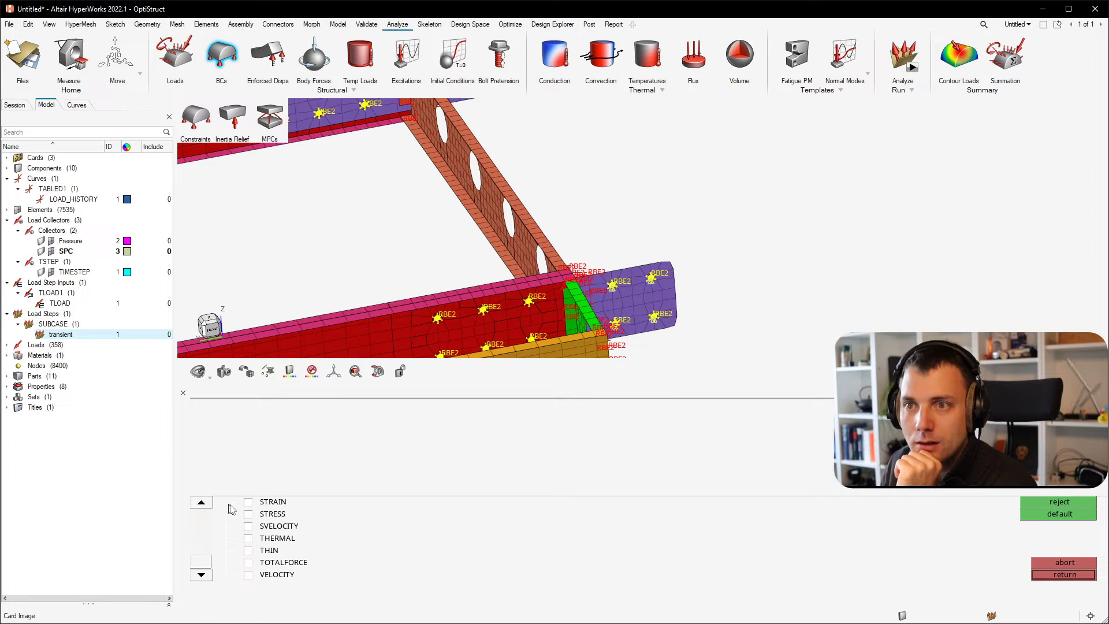
{"action": "left_click", "coordinate": [272, 514]}
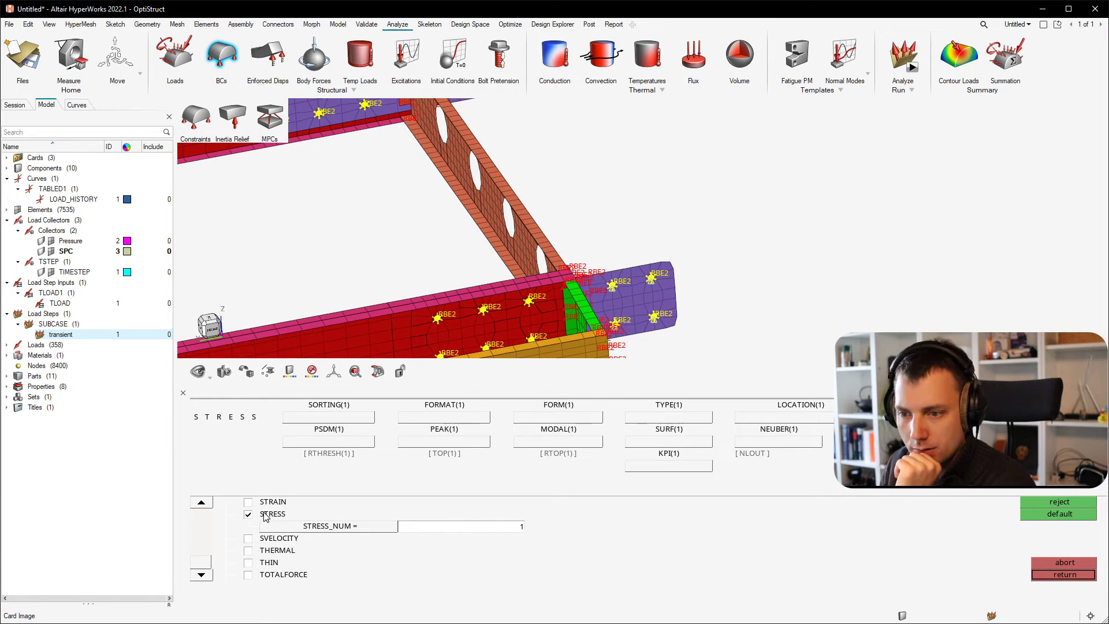
- Set the STRESS output format to H3D and close the output request card
{"action": "left_click", "coordinate": [450, 418]}
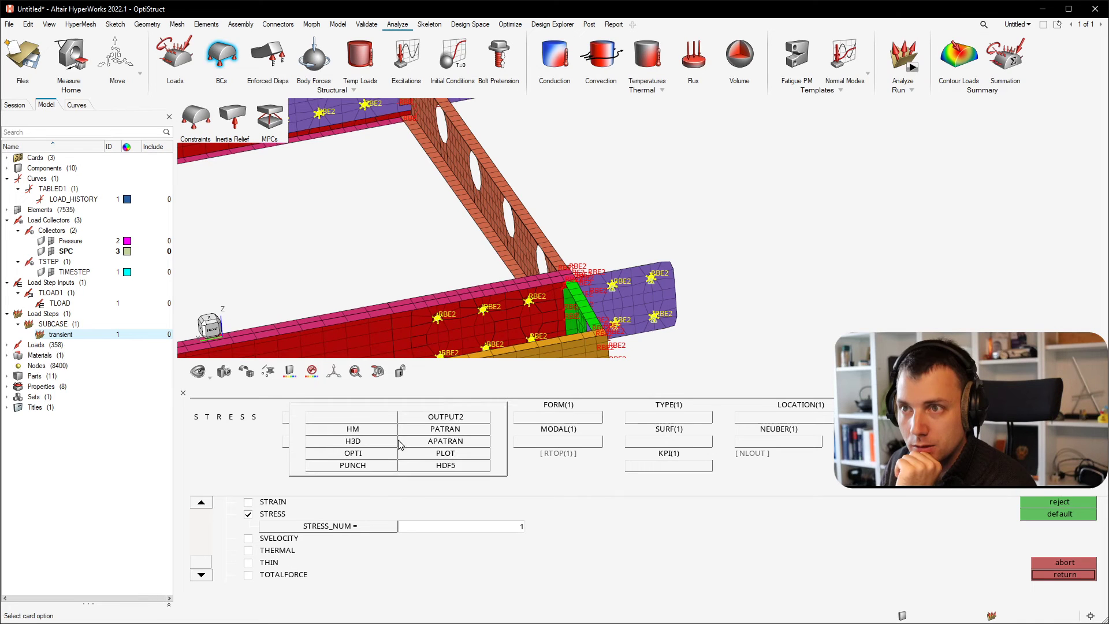
{"action": "left_click", "coordinate": [363, 442]}
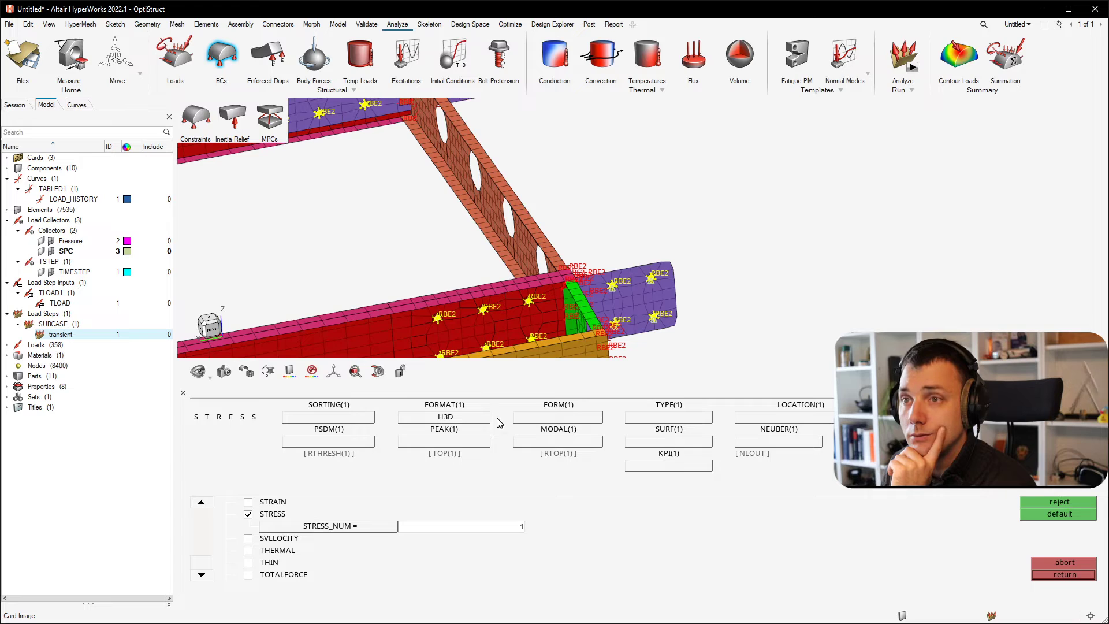
{"action": "left_click", "coordinate": [522, 416]}
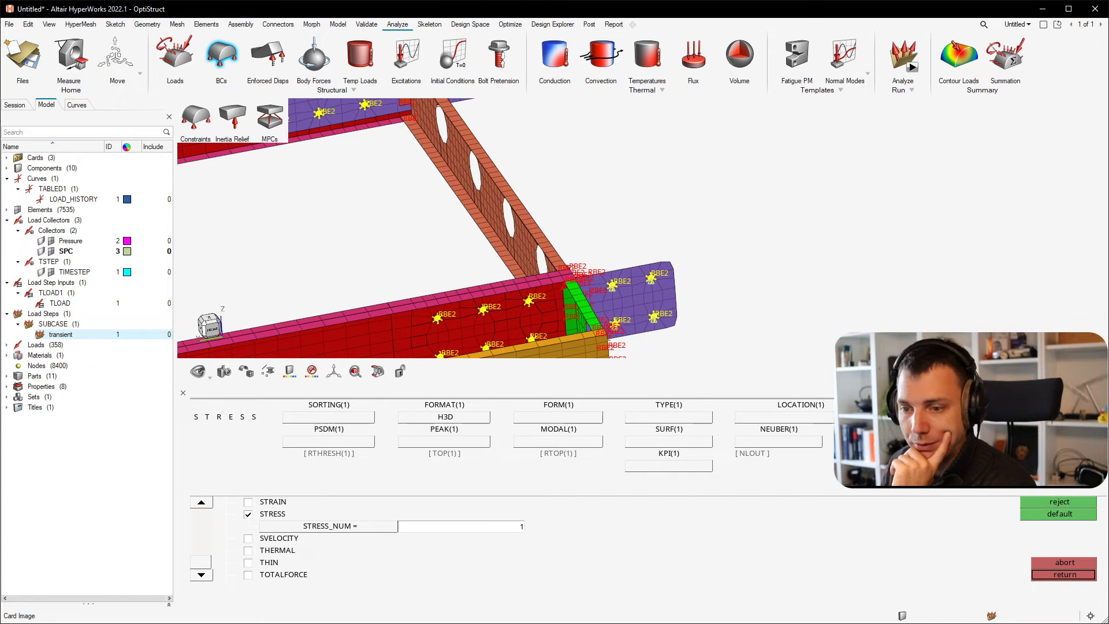
{"action": "left_click", "coordinate": [1085, 574]}
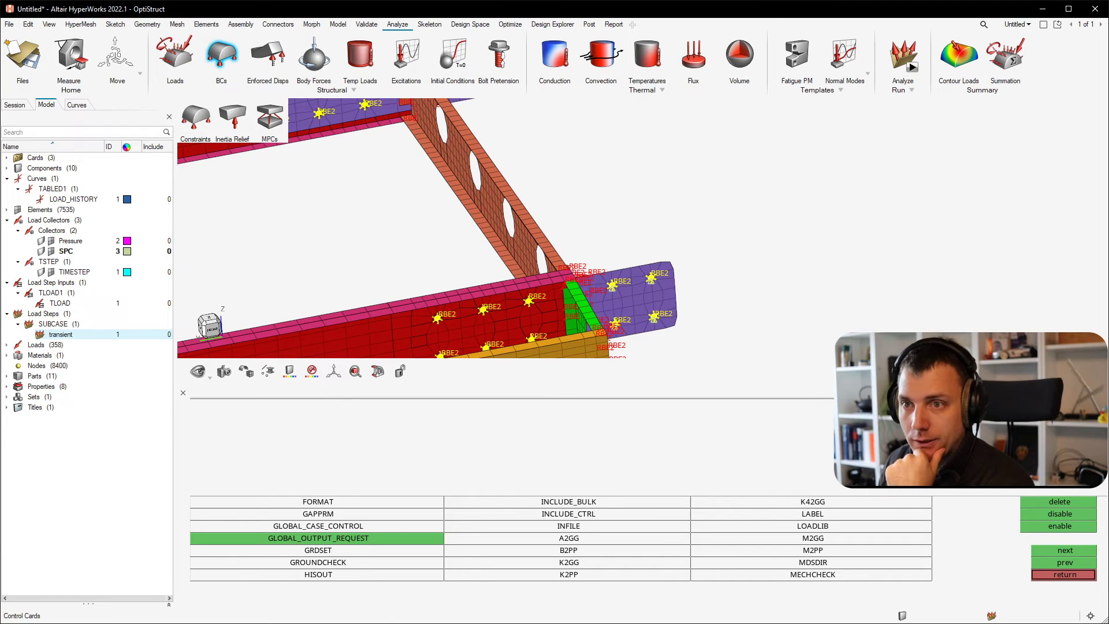
- Reopen the GLOBAL_OUTPUT_REQUEST card and look through its list of available output types
{"action": "left_click", "coordinate": [393, 538]}
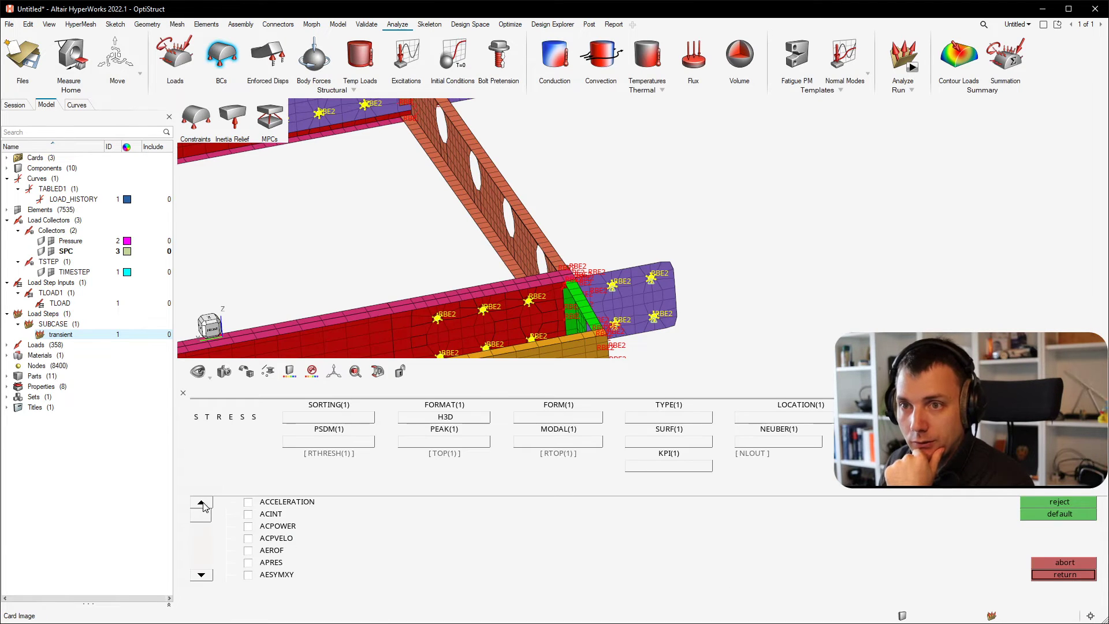
{"action": "left_click_drag", "start_coordinate": [203, 507], "coordinate": [212, 571]}
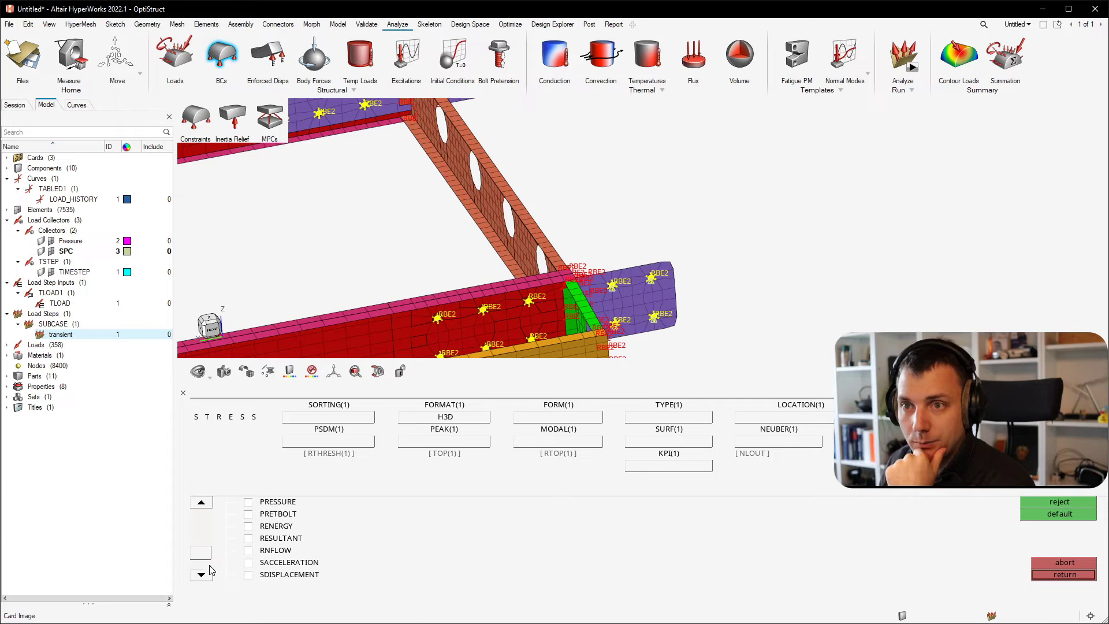
{"action": "left_click", "coordinate": [201, 574]}
{"action": "left_click", "coordinate": [201, 575]}
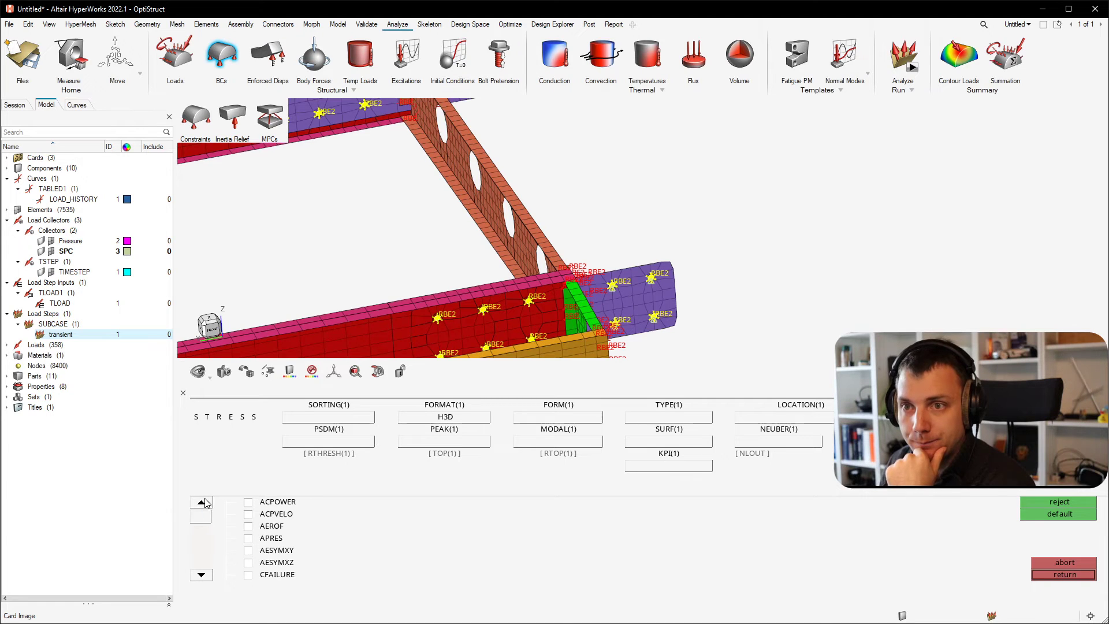
{"action": "left_click", "coordinate": [201, 575]}
{"action": "left_click", "coordinate": [202, 577]}
{"action": "left_click", "coordinate": [202, 576]}
{"action": "left_click_drag", "start_coordinate": [204, 513], "coordinate": [204, 551]}
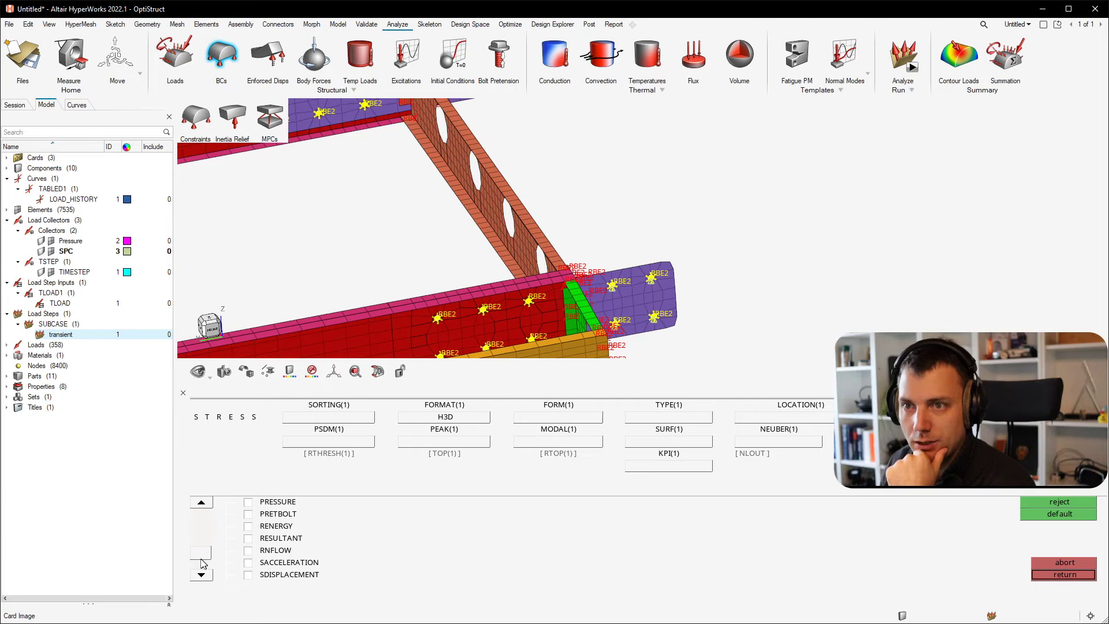
{"action": "left_click_drag", "start_coordinate": [202, 506], "coordinate": [202, 506]}
{"action": "left_click_drag", "start_coordinate": [200, 581], "coordinate": [200, 581]}
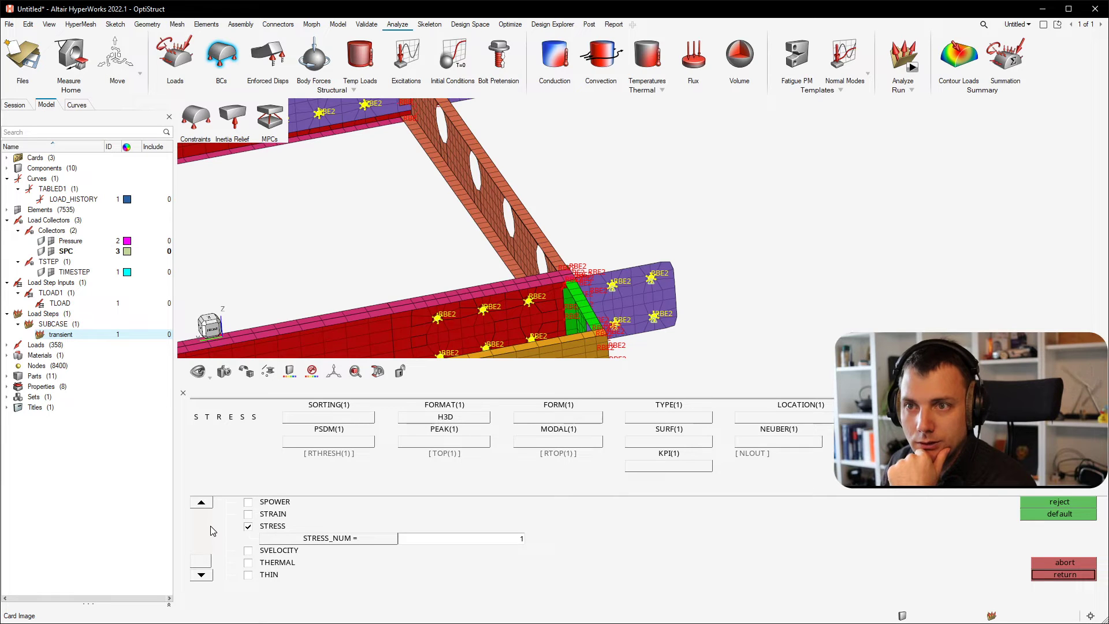
{"action": "left_click_drag", "start_coordinate": [203, 500], "coordinate": [202, 506]}
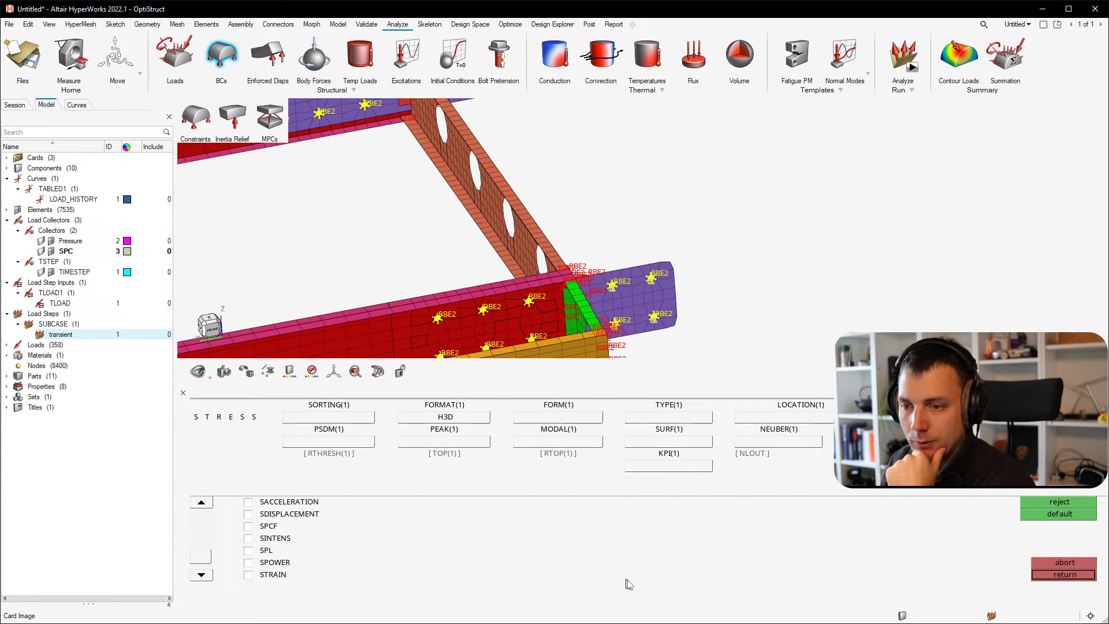
- Switch to the browser to read which further outputs the tutorial requests, and return to HyperWorks
{"action": "left_click_drag", "start_coordinate": [739, 623], "coordinate": [745, 68]}
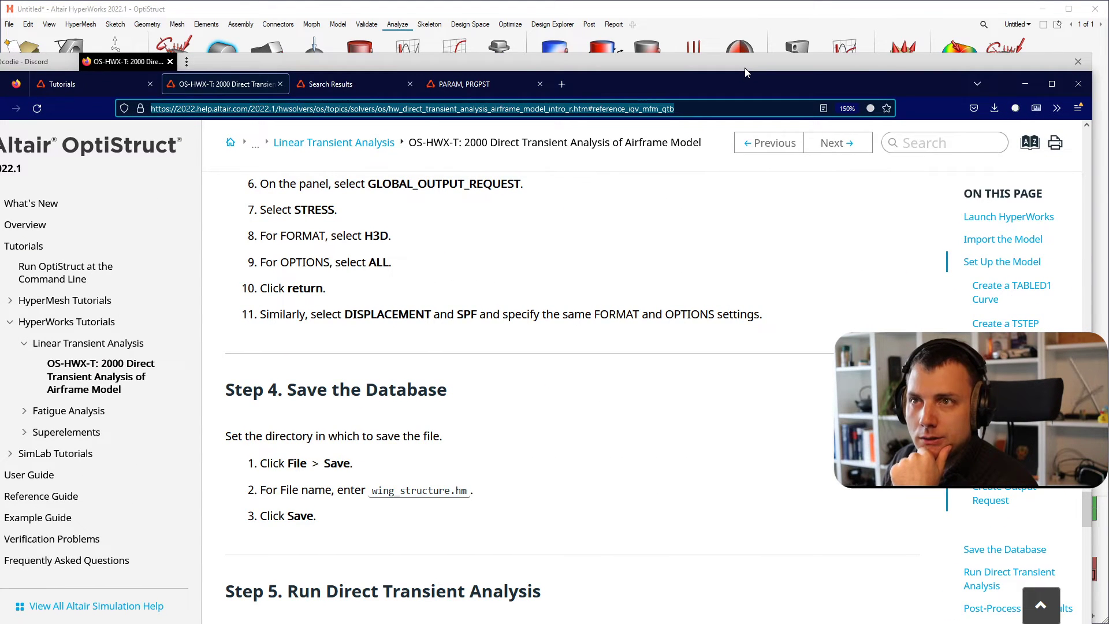
{"action": "left_click_drag", "start_coordinate": [448, 314], "coordinate": [503, 314]}
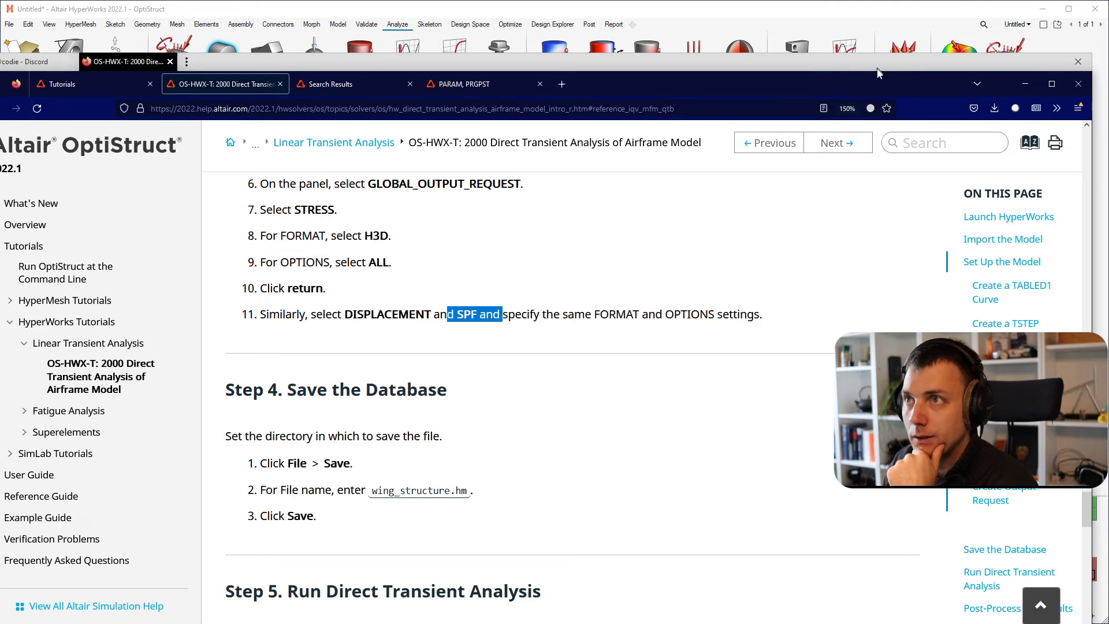
{"action": "left_click_drag", "start_coordinate": [880, 70], "coordinate": [859, 623]}
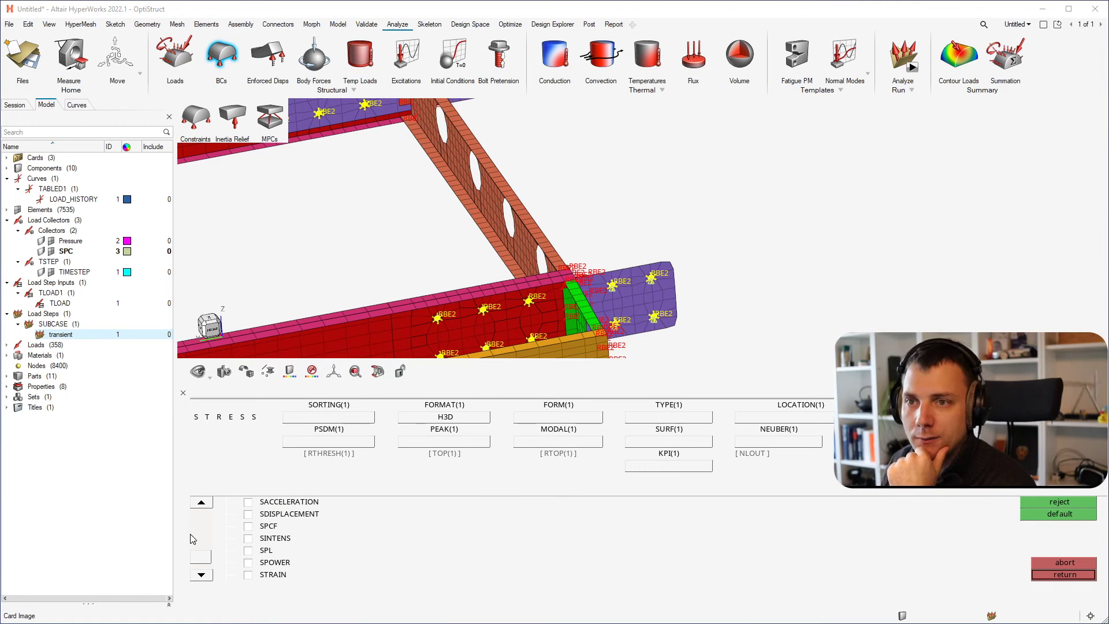
- Enable the SPCF output request and set its format to H3D
{"action": "left_click", "coordinate": [267, 528]}
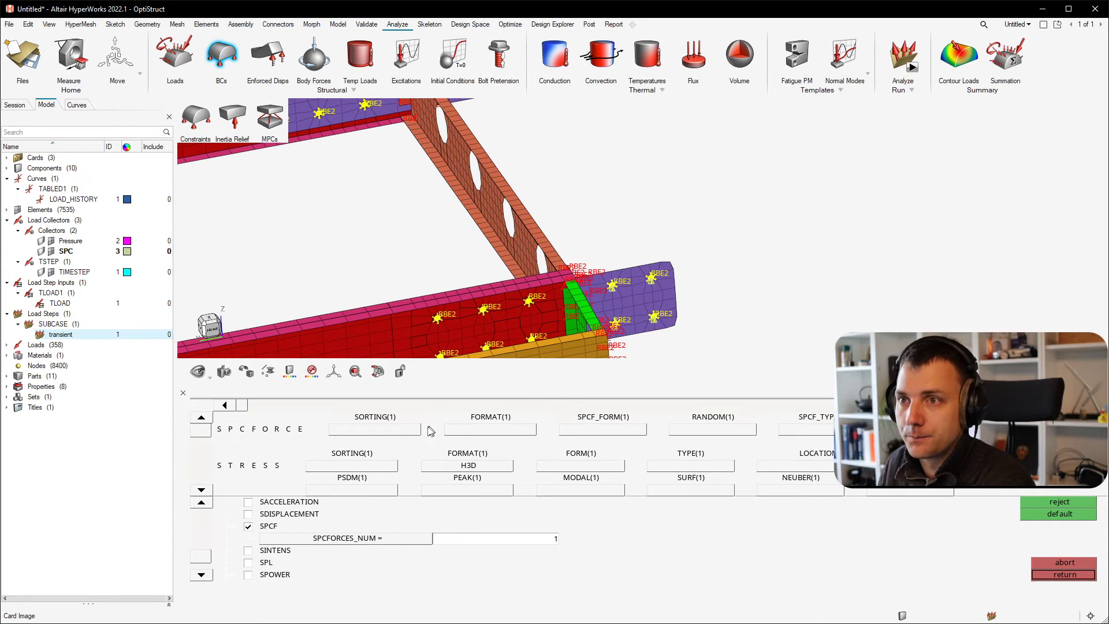
{"action": "left_click", "coordinate": [463, 431]}
{"action": "left_click", "coordinate": [426, 457]}
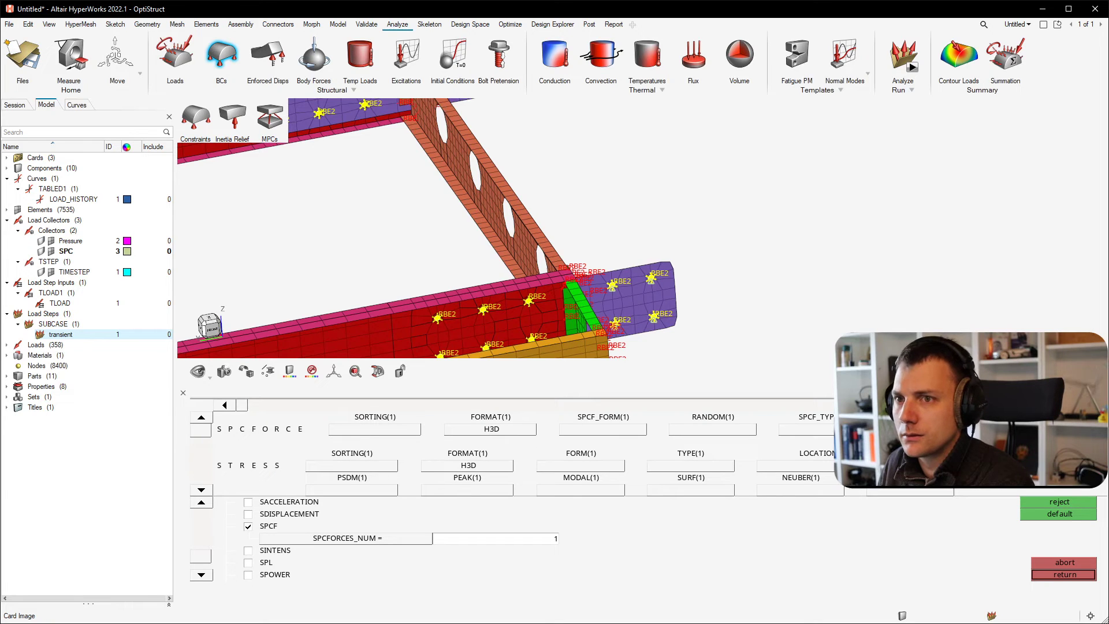
{"action": "left_click", "coordinate": [1093, 405]}
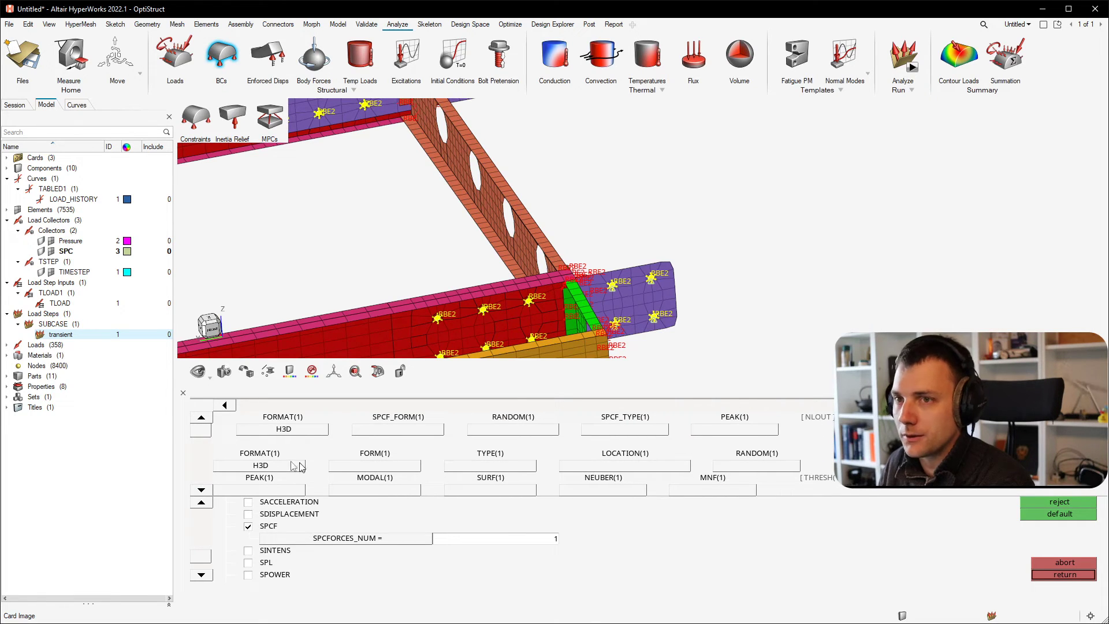
{"action": "left_click", "coordinate": [225, 405]}
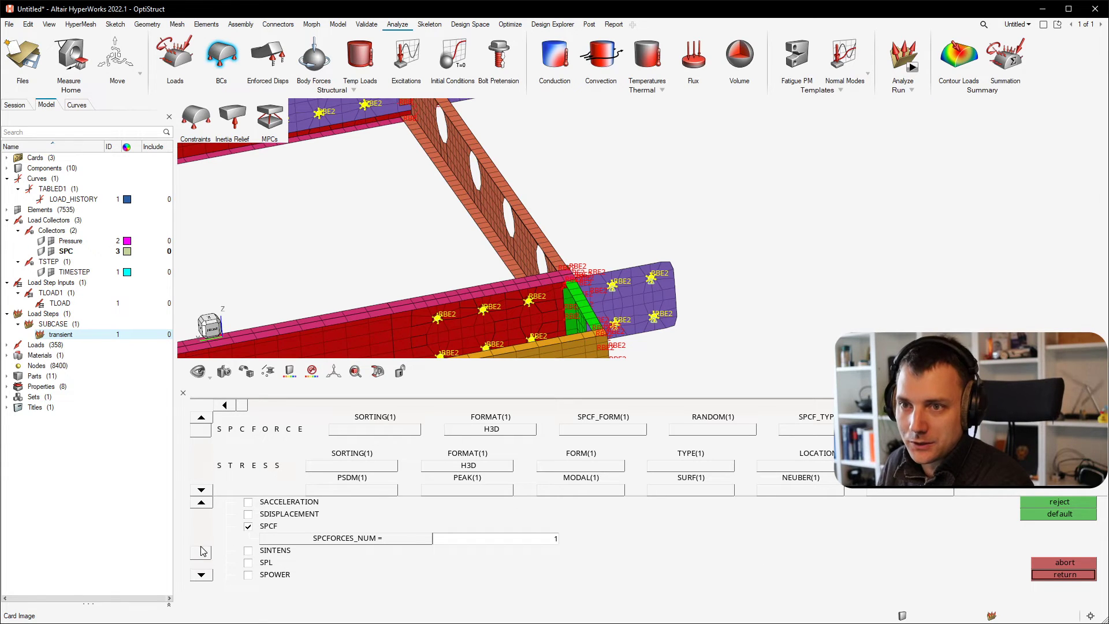
- Enable the DISPLACEMENT output request and set its format to H3D
{"action": "mouse_move", "coordinate": [202, 554]}
{"action": "left_mouse_down"}
{"action": "mouse_move", "coordinate": [201, 537]}
{"action": "mouse_move", "coordinate": [204, 548]}
{"action": "left_mouse_up"}
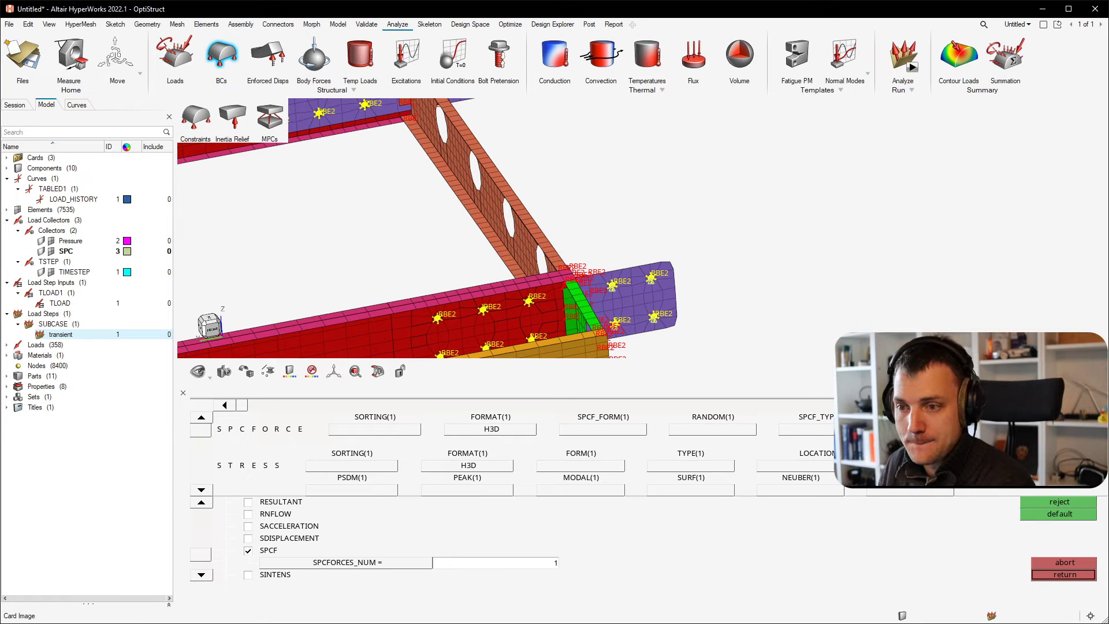
{"action": "left_click_drag", "start_coordinate": [207, 554], "coordinate": [207, 523]}
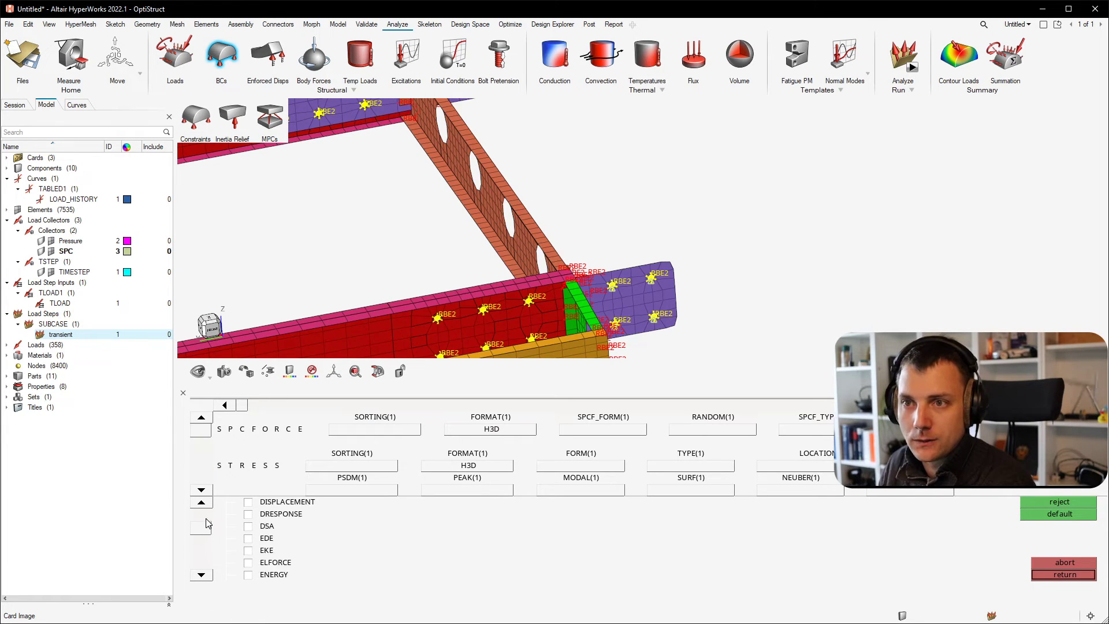
{"action": "left_click", "coordinate": [249, 502]}
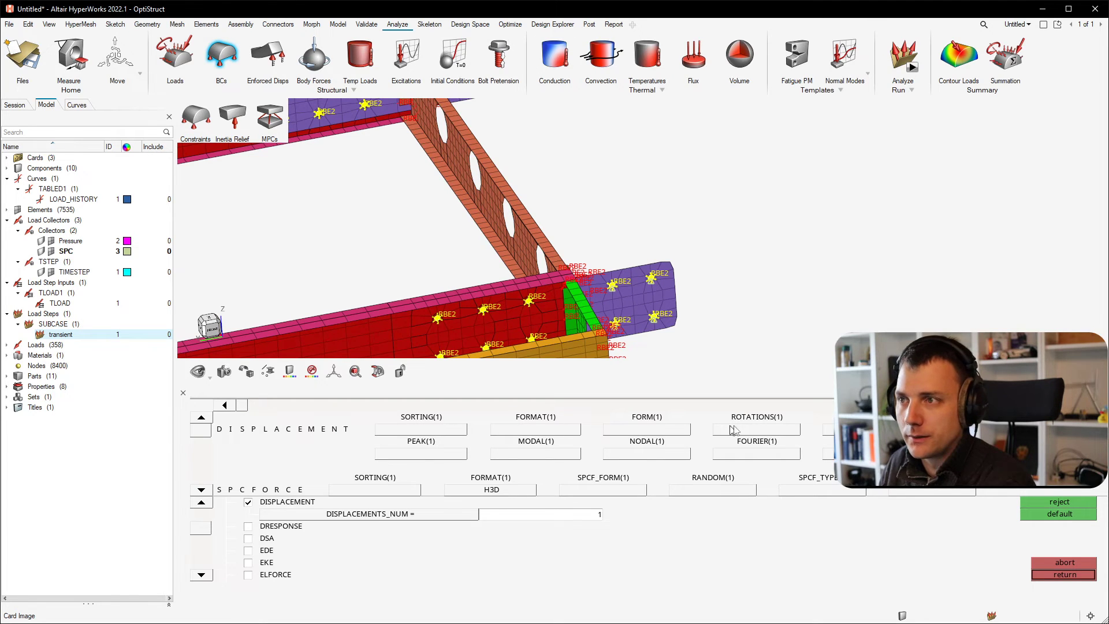
{"action": "left_click", "coordinate": [547, 430]}
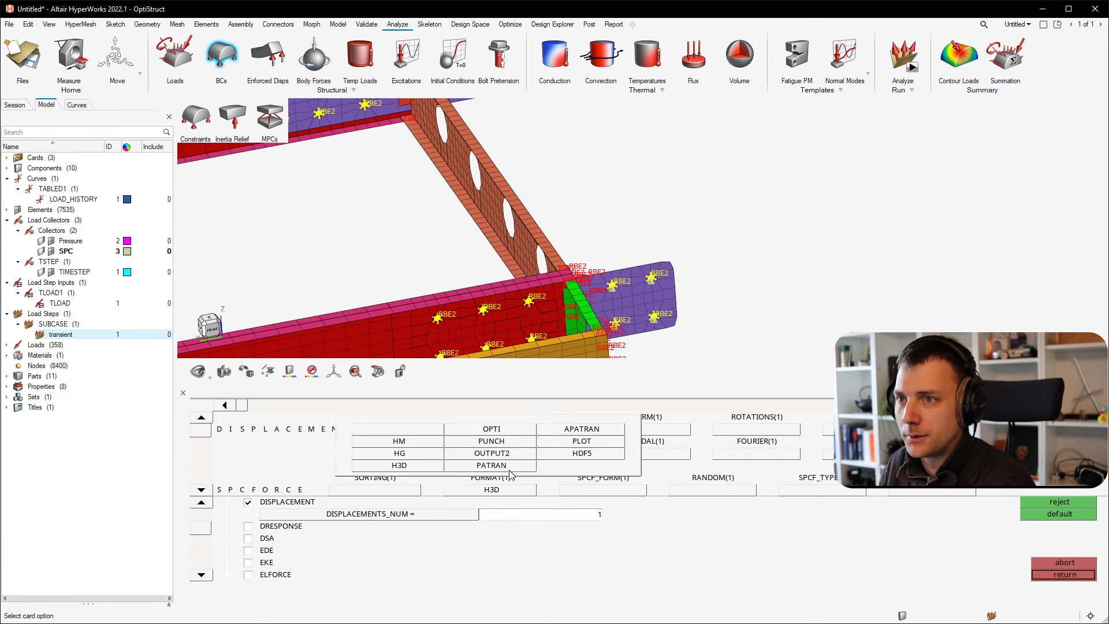
{"action": "left_click", "coordinate": [436, 466]}
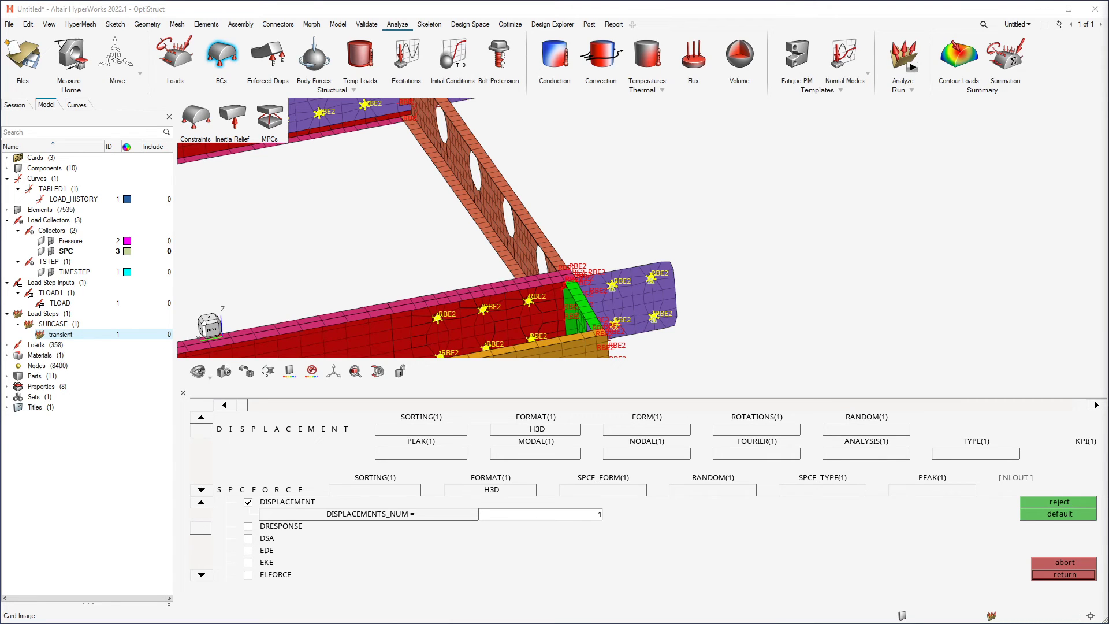
- Check the remaining DISPLACEMENT and SPCFORCE settings, including OPTION, and close the control cards
{"action": "left_click", "coordinate": [1096, 406]}
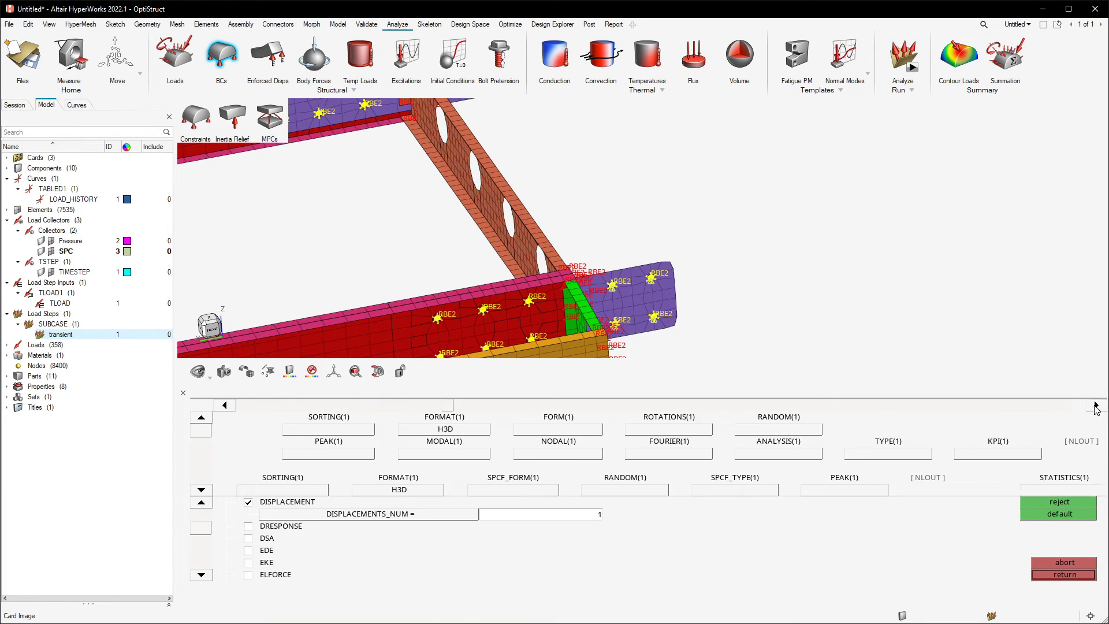
{"action": "left_click", "coordinate": [1096, 406]}
{"action": "left_click", "coordinate": [1096, 406]}
{"action": "left_click", "coordinate": [1096, 406]}
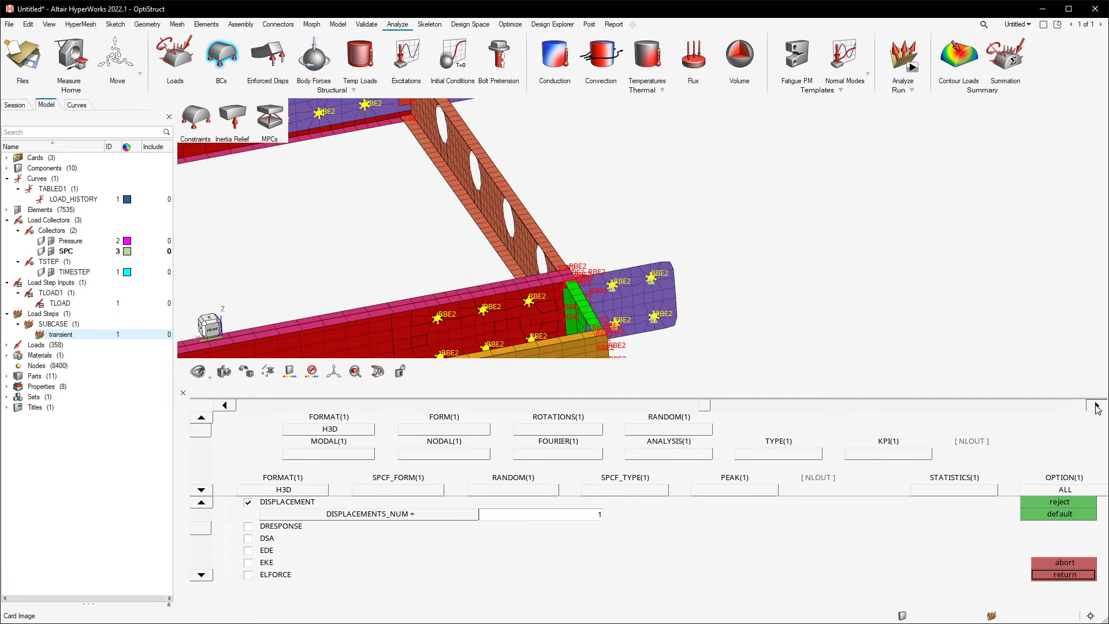
{"action": "left_click", "coordinate": [1097, 405]}
{"action": "left_click", "coordinate": [1096, 406]}
{"action": "left_click", "coordinate": [1096, 407]}
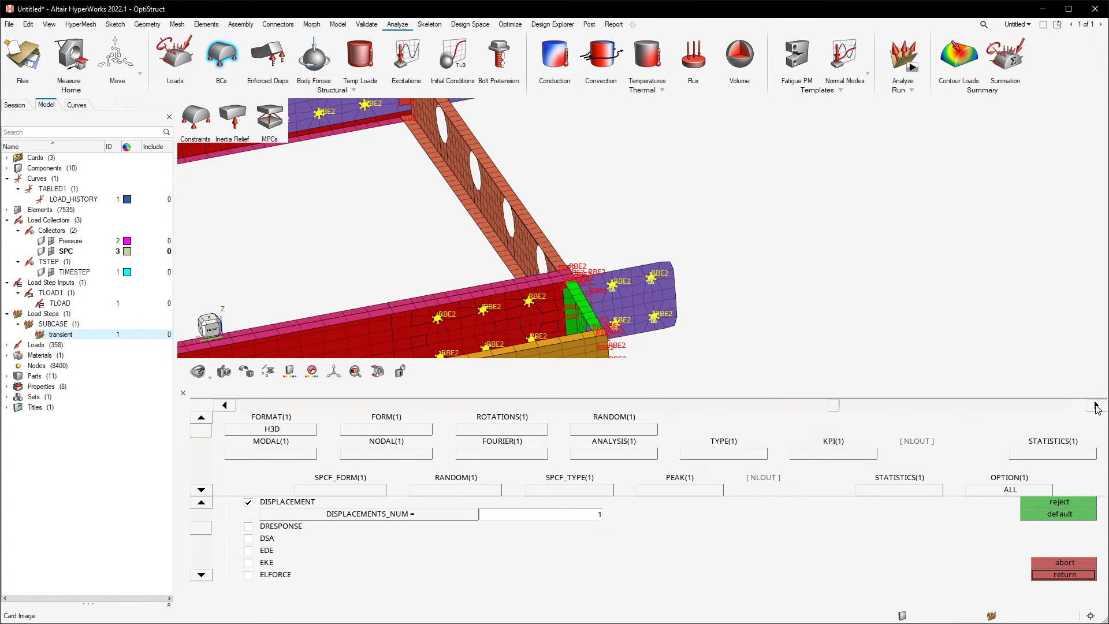
{"action": "left_click", "coordinate": [1096, 406]}
{"action": "left_click", "coordinate": [1096, 406]}
{"action": "left_click", "coordinate": [1096, 406]}
{"action": "left_click", "coordinate": [1096, 406]}
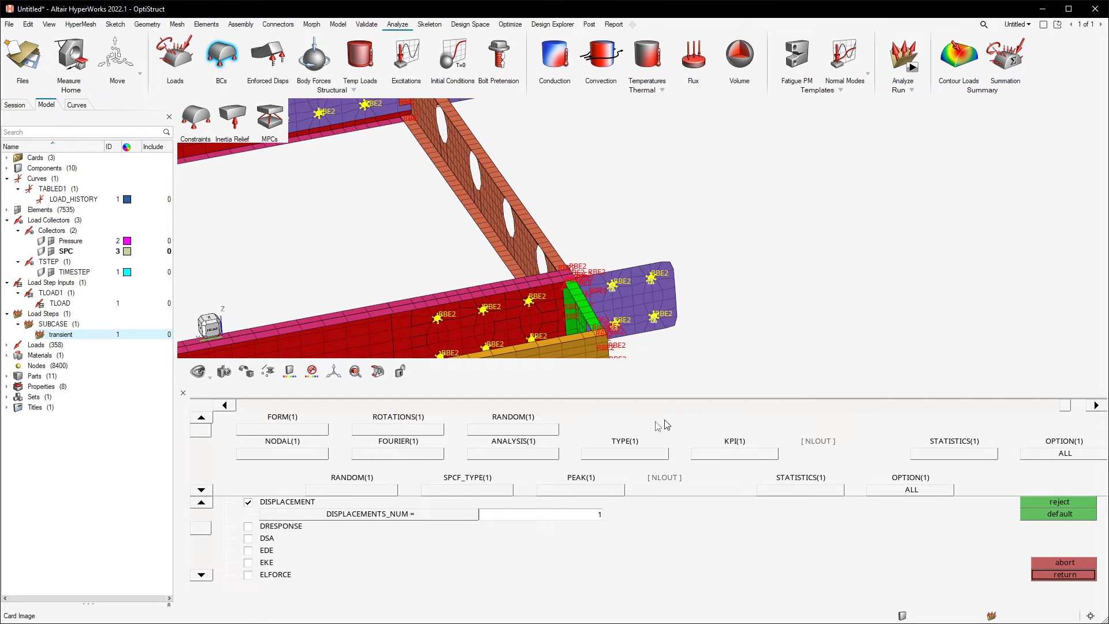
{"action": "left_click", "coordinate": [234, 406]}
{"action": "left_click", "coordinate": [234, 407]}
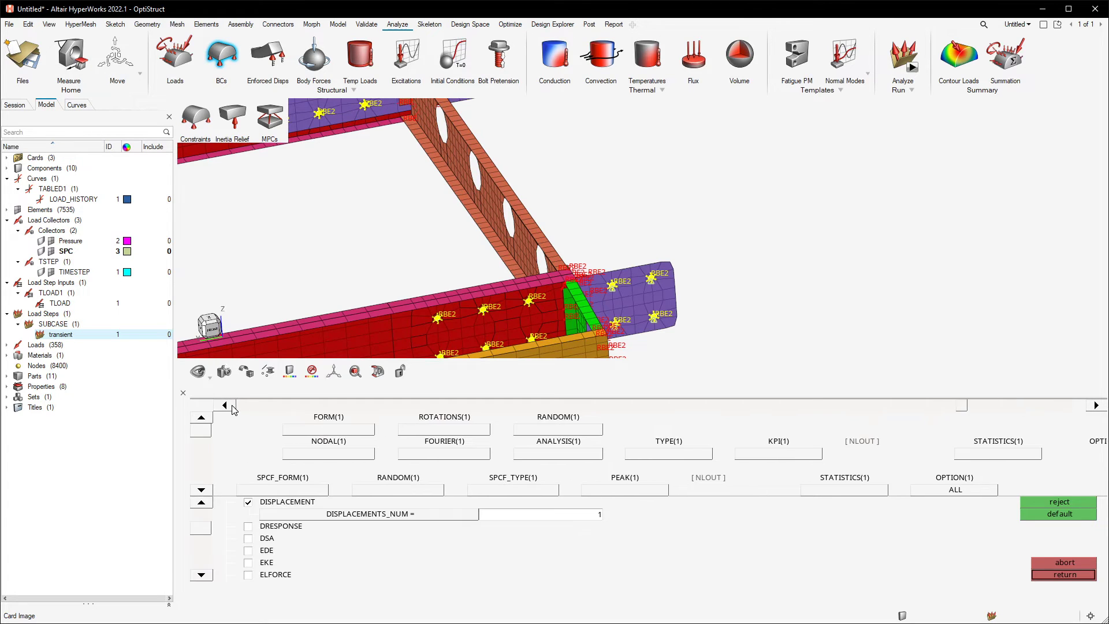
{"action": "left_click", "coordinate": [234, 407]}
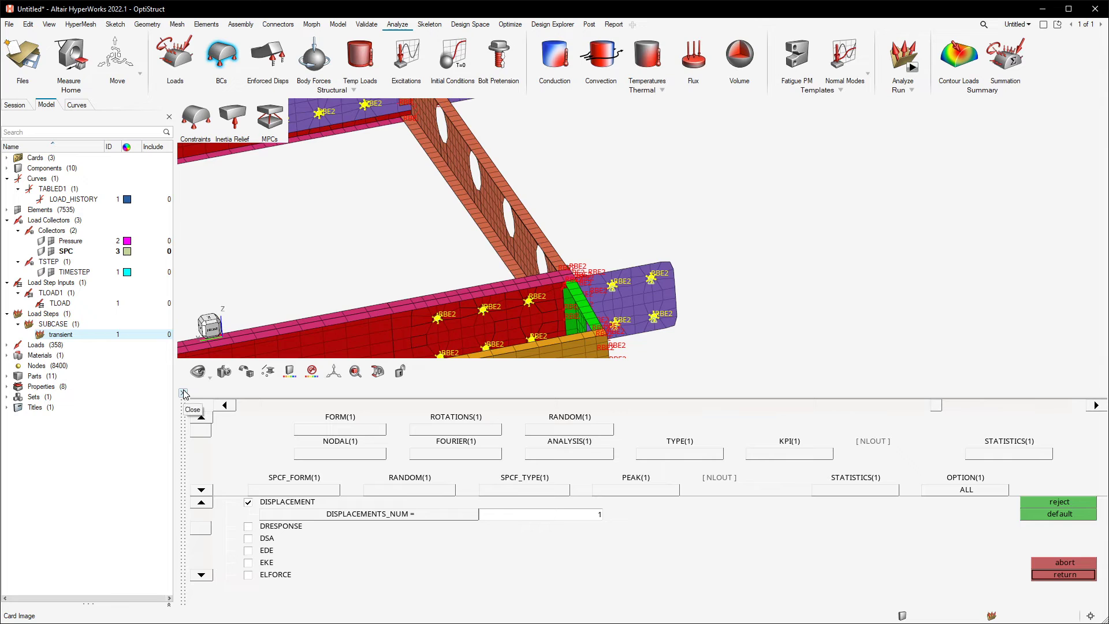
{"action": "left_click", "coordinate": [1060, 575]}
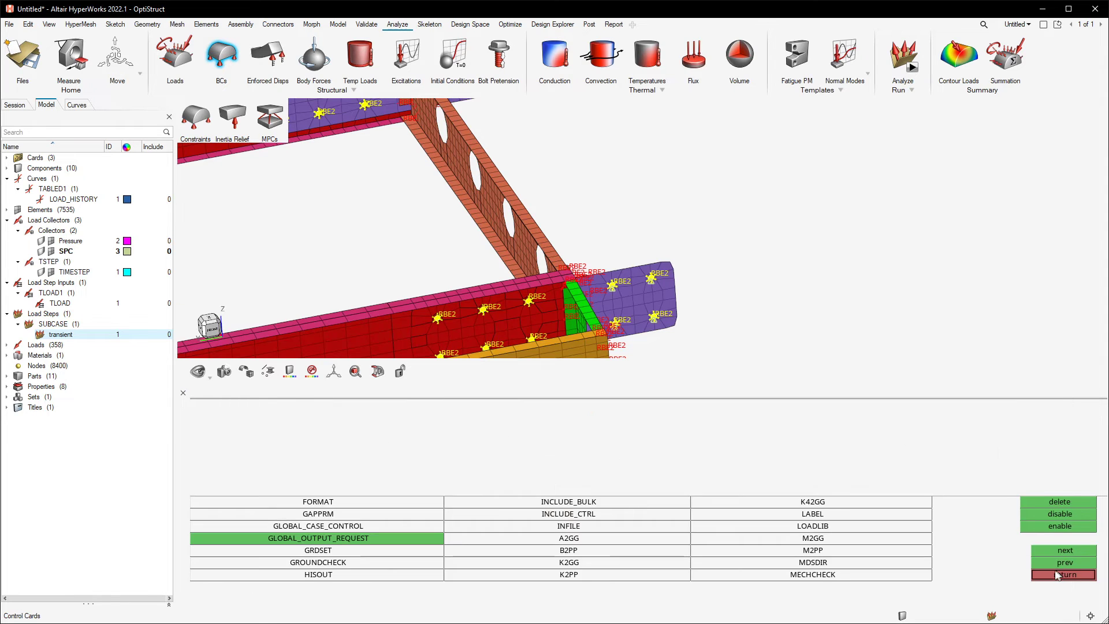
{"action": "left_click", "coordinate": [1060, 574]}
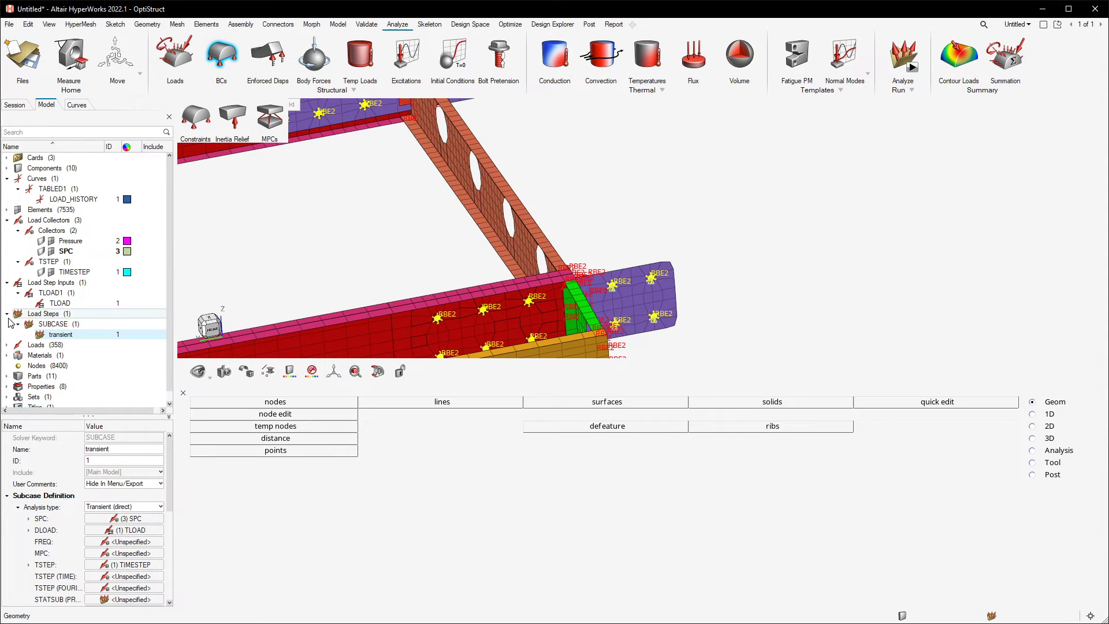
- Open the GLOBAL_OUTPUT_REQUEST card from the model's Cards folder and review its DISPLACEMENT format and option settings
{"action": "scroll", "coordinate": [23, 320], "scroll_direction": "down", "scroll_amount": 1}
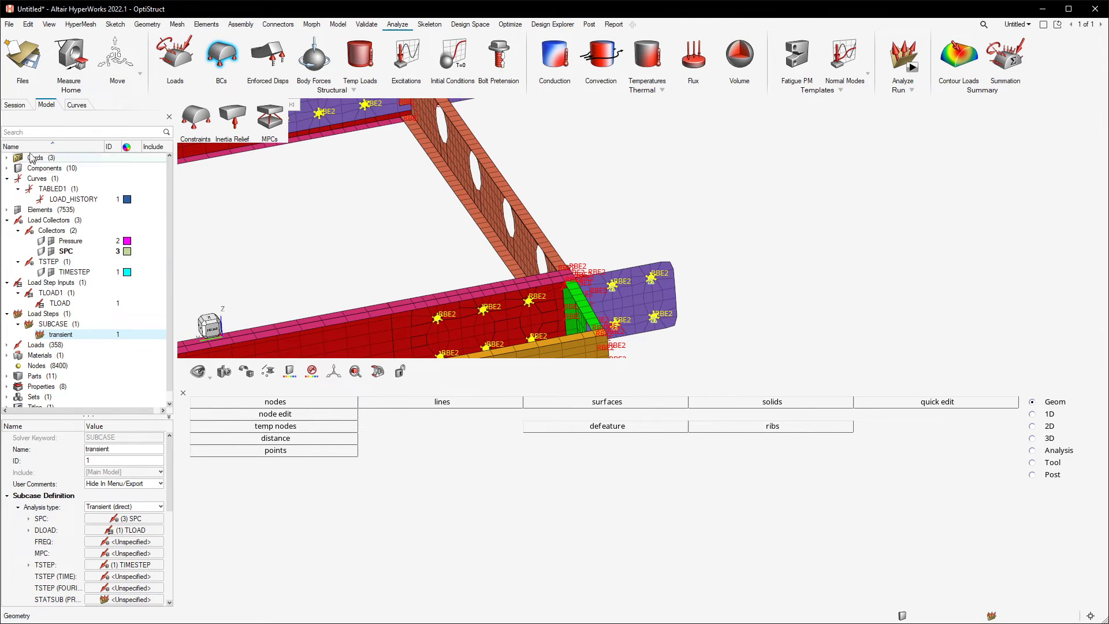
{"action": "left_click", "coordinate": [8, 157]}
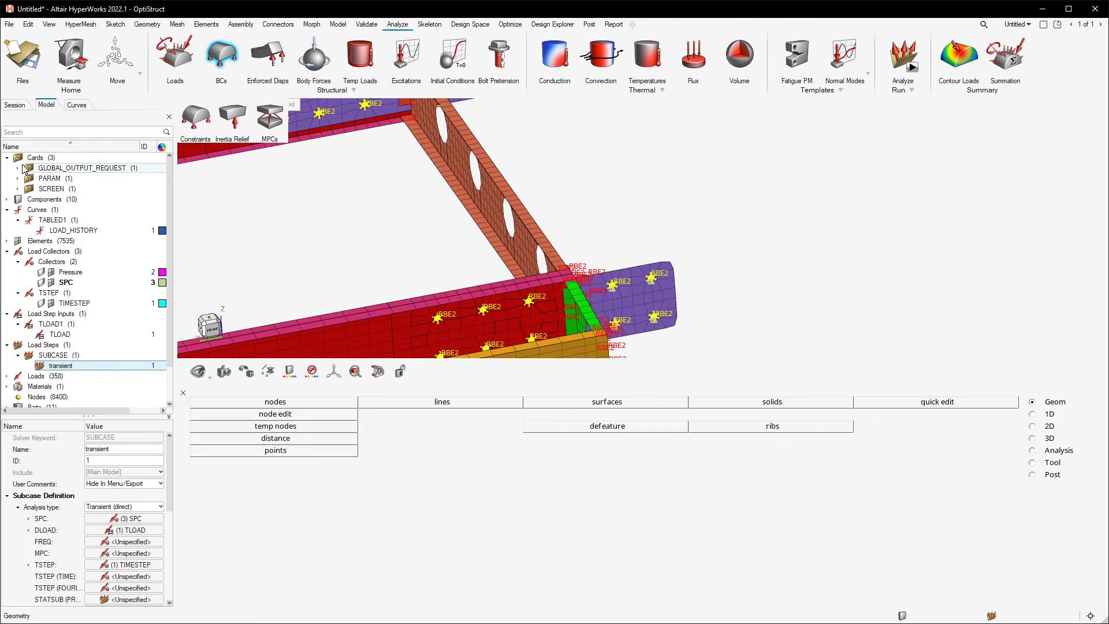
{"action": "left_click", "coordinate": [18, 168]}
{"action": "left_click", "coordinate": [56, 179]}
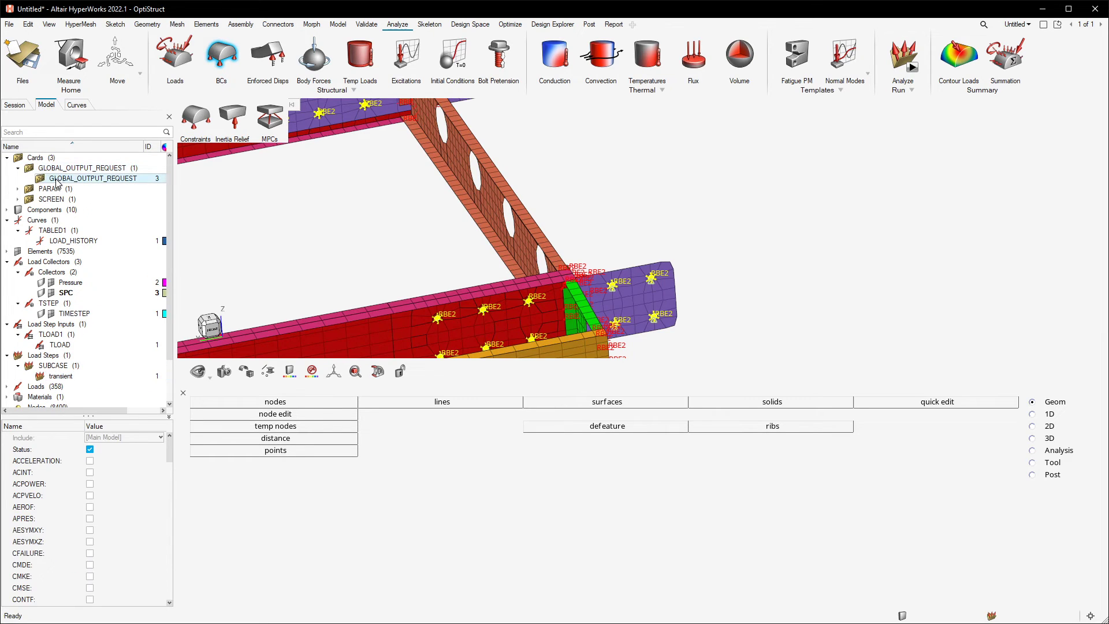
{"action": "left_click_drag", "start_coordinate": [170, 457], "coordinate": [169, 484]}
{"action": "left_click", "coordinate": [90, 484]}
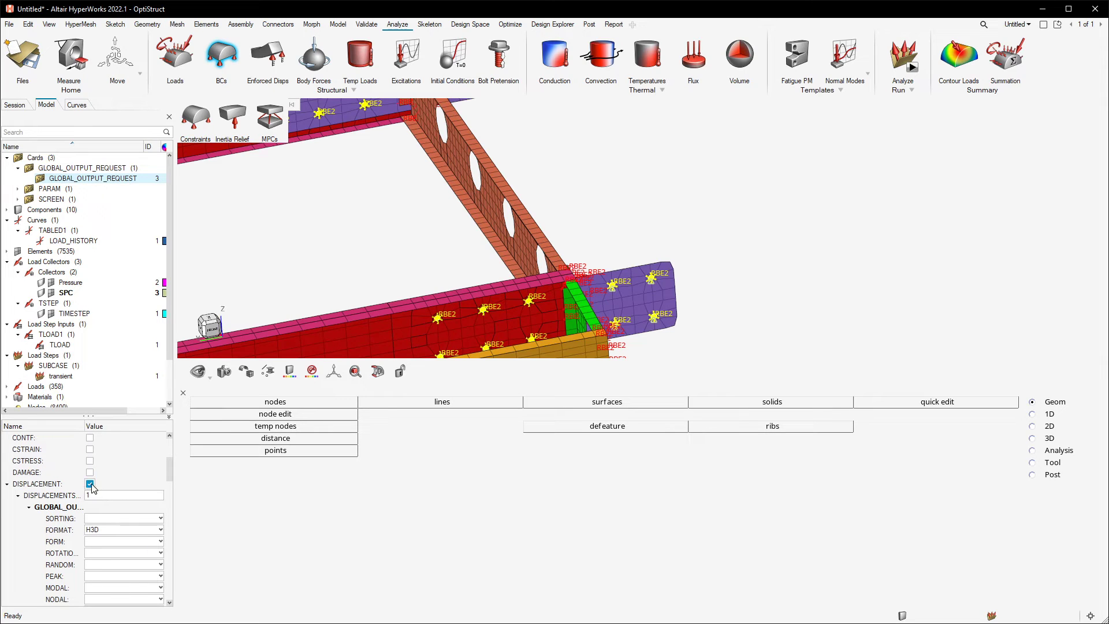
{"action": "scroll", "coordinate": [168, 473], "scroll_direction": "down", "scroll_amount": 2}
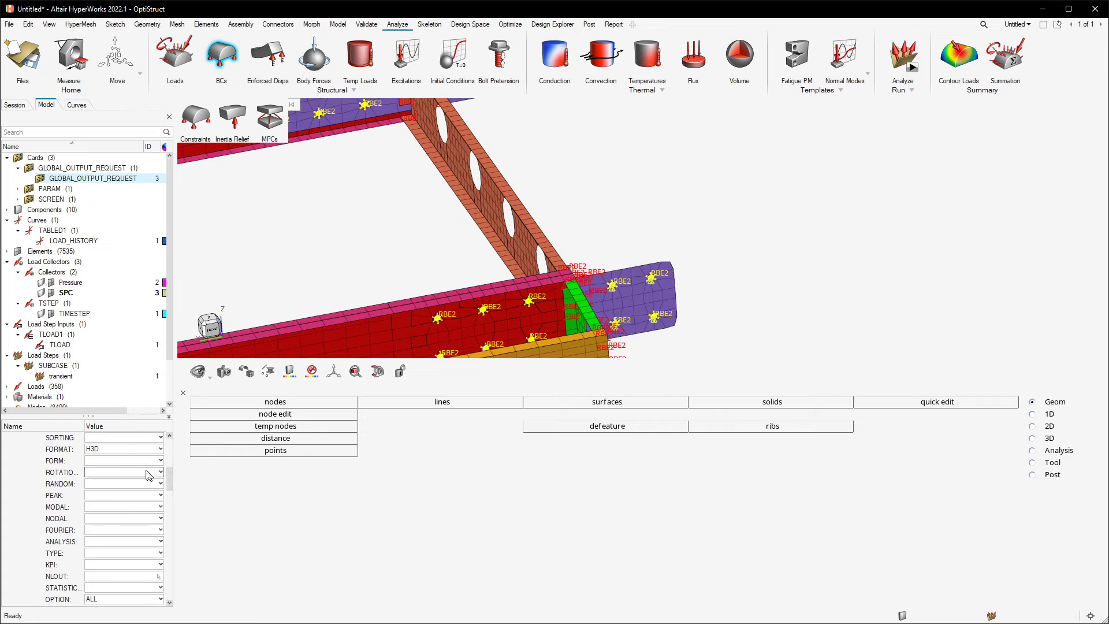
- Save the model as a HyperMesh binary in the AltairTemp folder, keeping the proposed file name wing_structure.fem
{"action": "scroll", "coordinate": [142, 490], "scroll_direction": "down", "scroll_amount": 2}
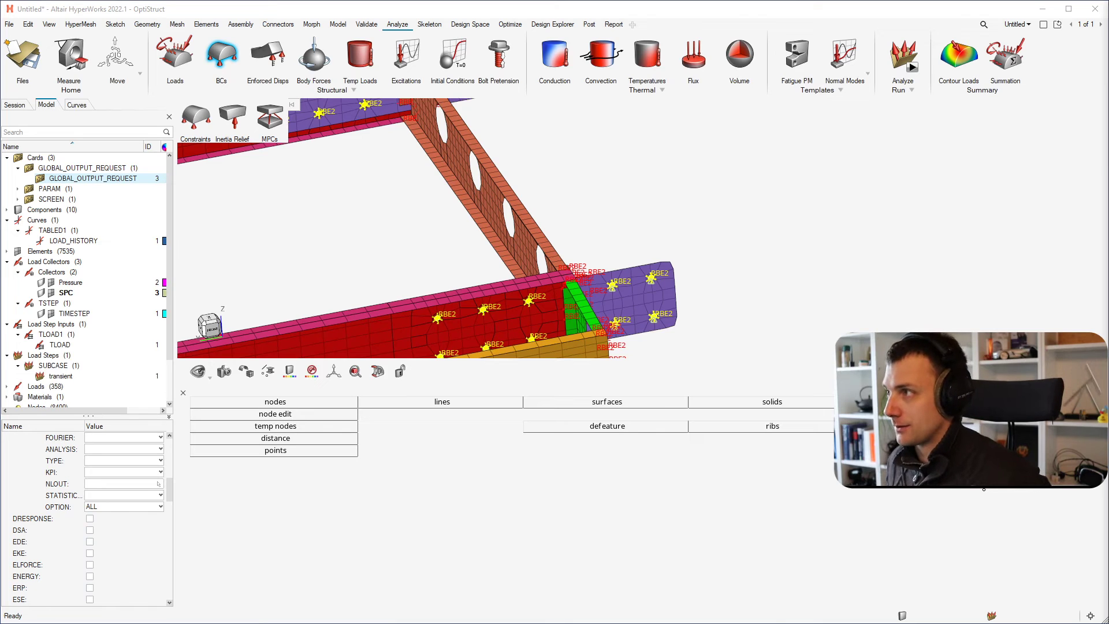
{"action": "left_click", "coordinate": [183, 392]}
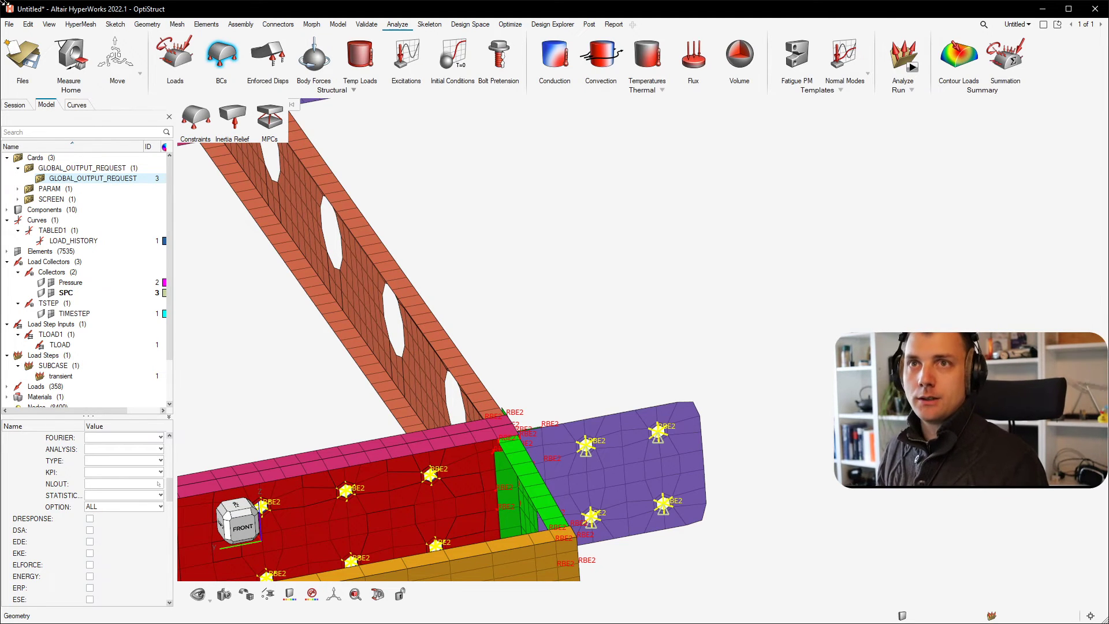
{"action": "left_click", "coordinate": [9, 25]}
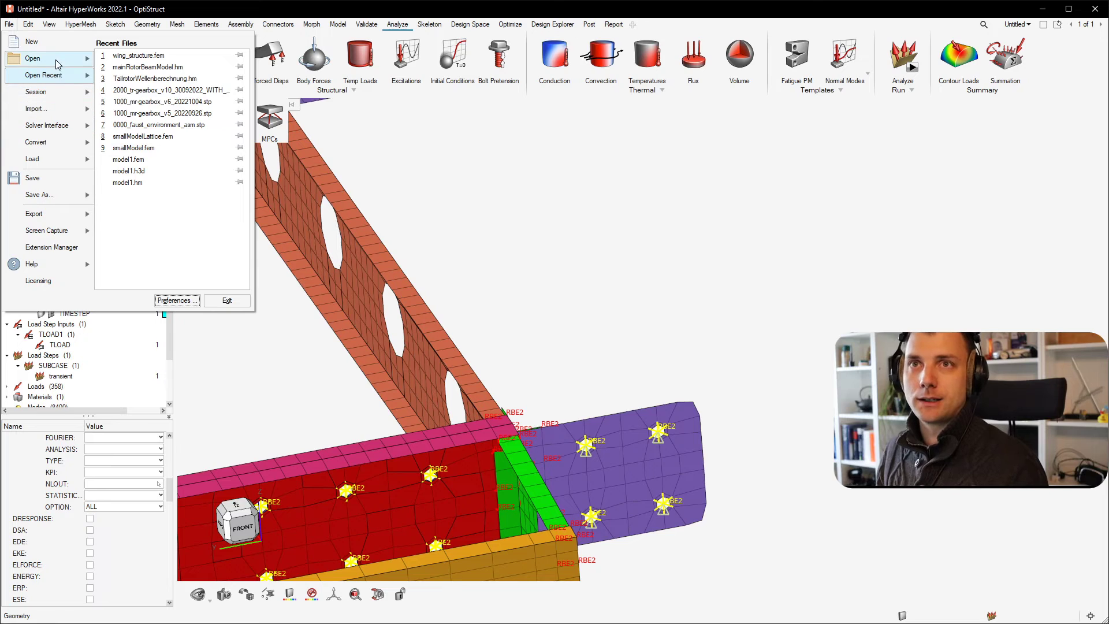
{"action": "left_click", "coordinate": [66, 177]}
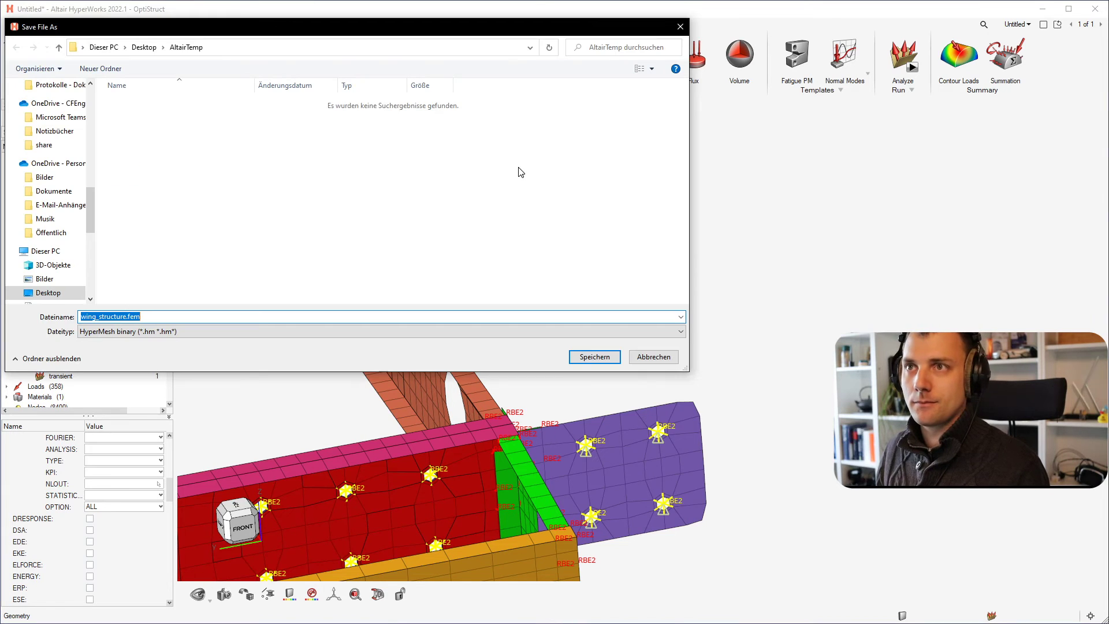
{"action": "left_click", "coordinate": [598, 357]}
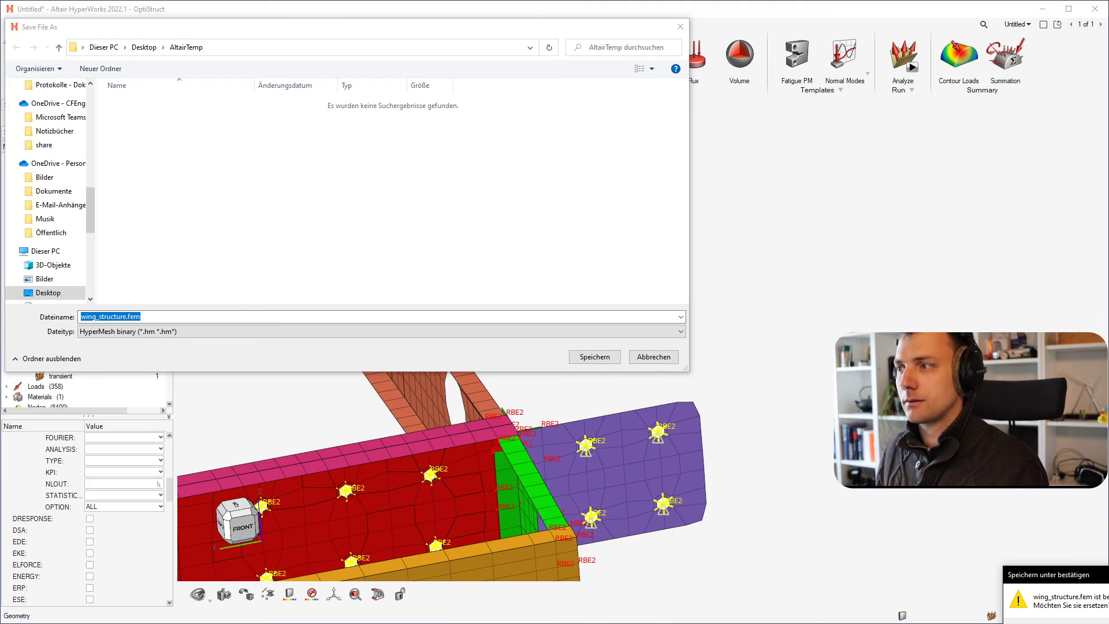
{"action": "left_click", "coordinate": [1107, 622]}
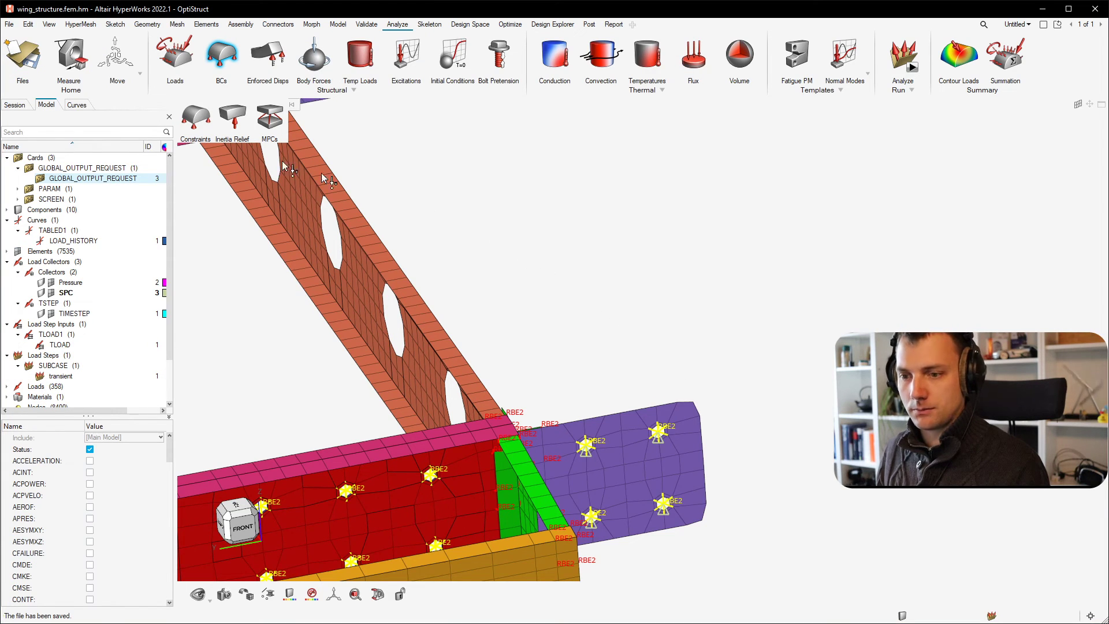
- Try to save the HyperMesh model again under the name wing_structure.fem.hm in the AltairTemp folder
{"action": "left_click", "coordinate": [8, 25]}
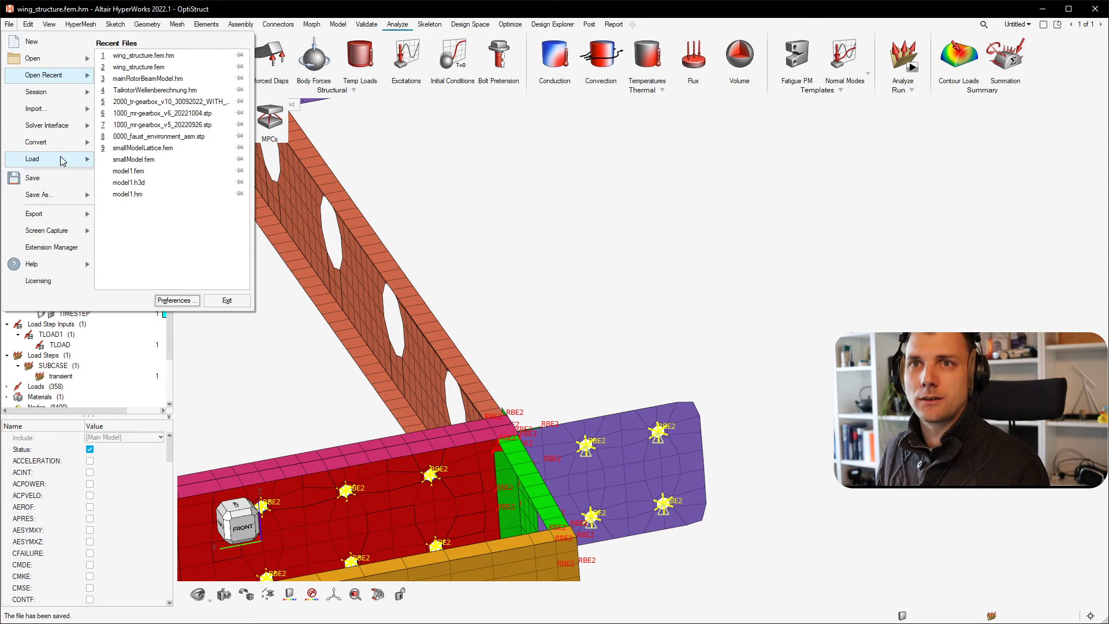
{"action": "mouse_move", "coordinate": [58, 195]}
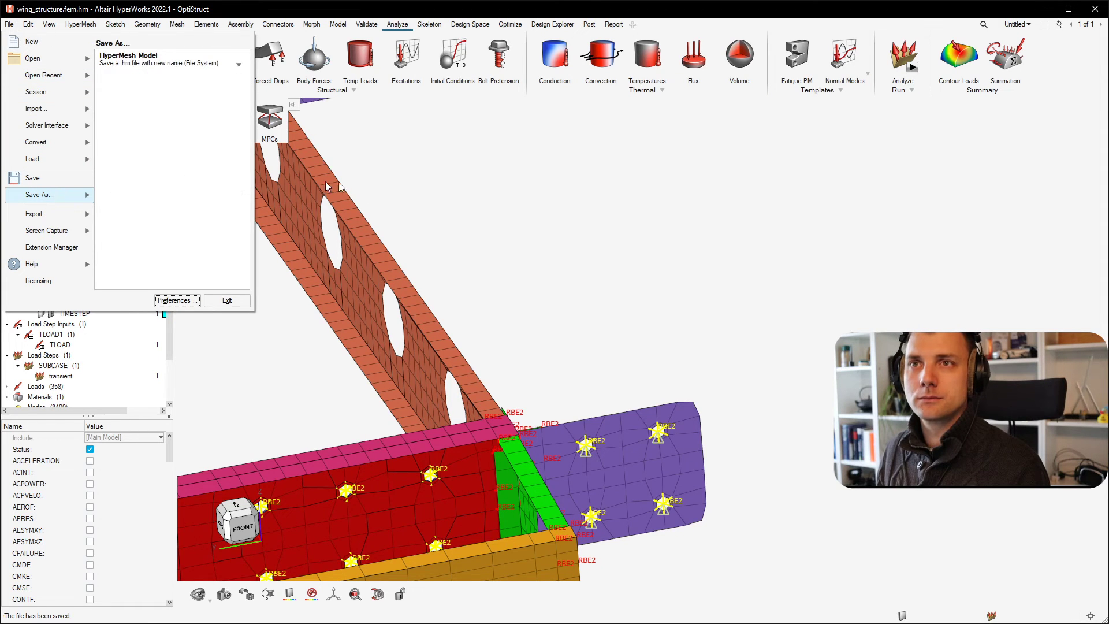
{"action": "left_click", "coordinate": [193, 71]}
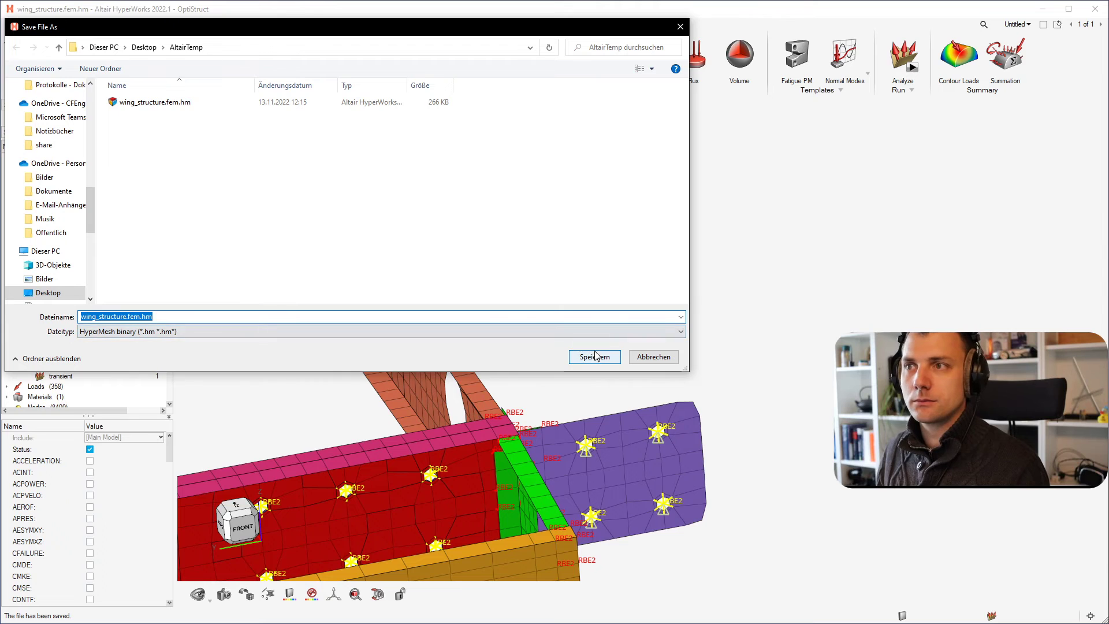
{"action": "left_click", "coordinate": [595, 357]}
{"action": "left_click", "coordinate": [1107, 623]}
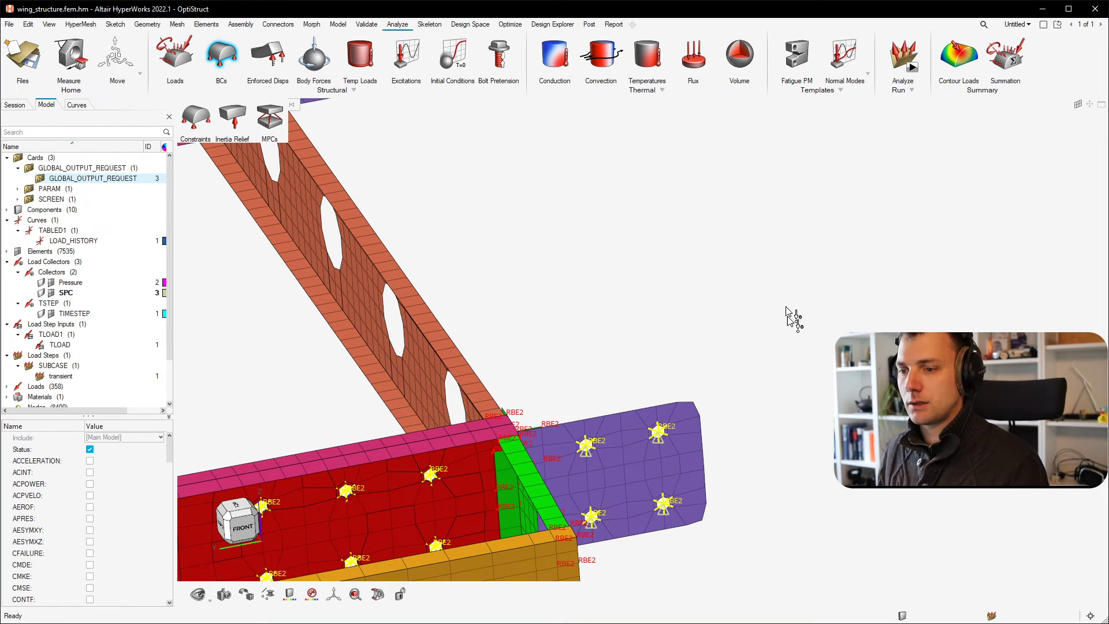
- Open the OptiStruct run settings and try to launch the solver, declining to overwrite the existing wing_structure.fem
{"action": "scroll", "coordinate": [708, 390], "scroll_direction": "up", "scroll_amount": 1}
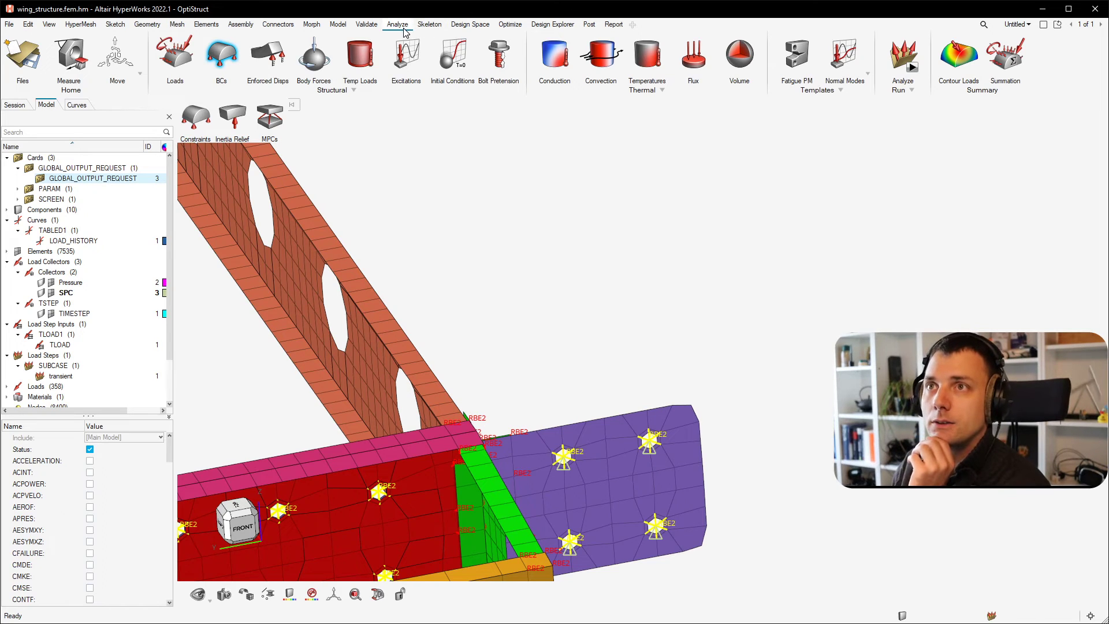
{"action": "left_click", "coordinate": [912, 67]}
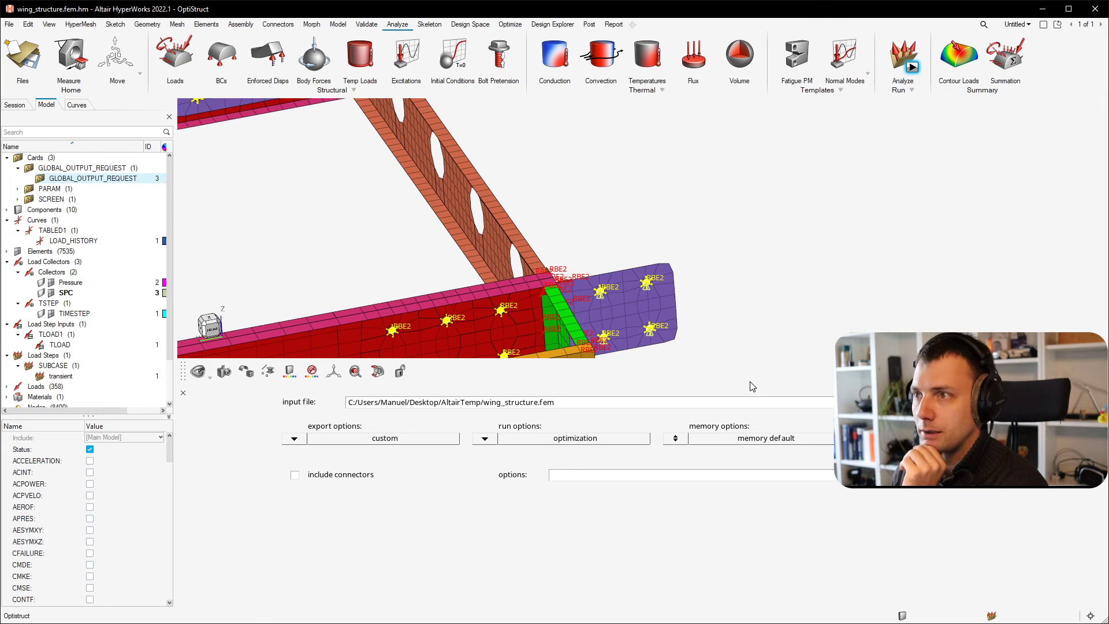
{"action": "left_click_drag", "start_coordinate": [750, 387], "coordinate": [731, 485]}
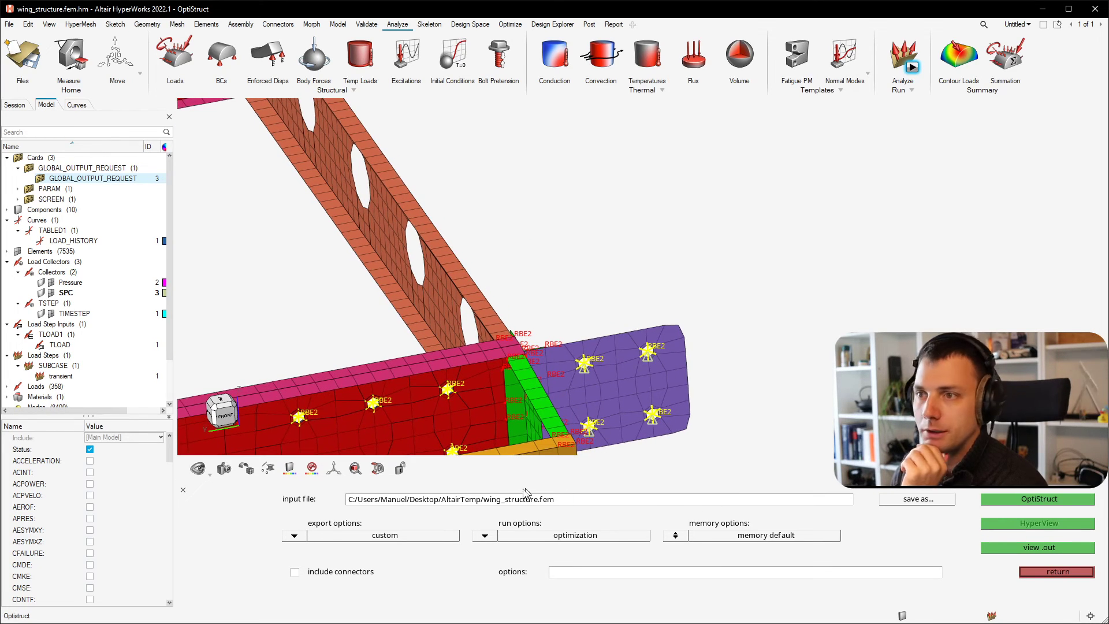
{"action": "left_click", "coordinate": [1052, 501]}
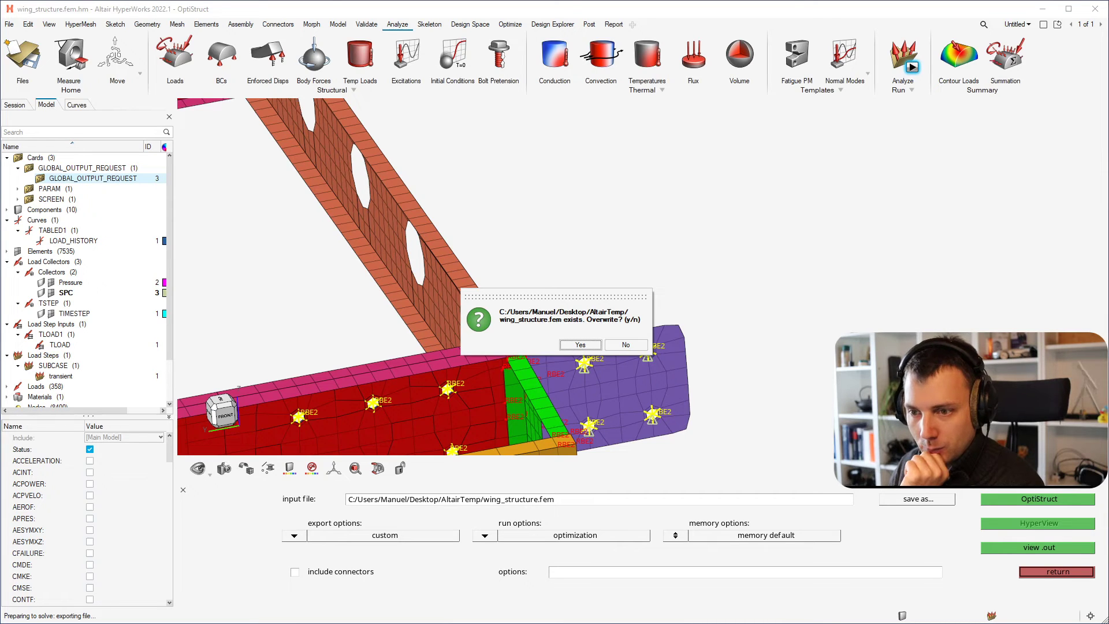
{"action": "left_click", "coordinate": [626, 345]}
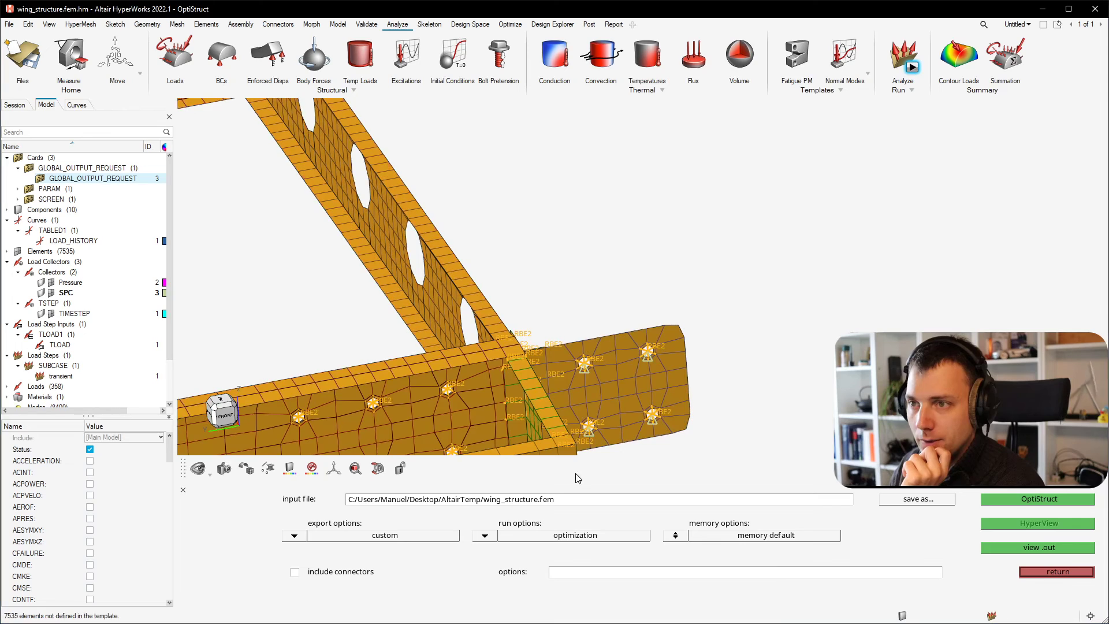
- Set the OptiStruct run options to analysis and the export options to all
{"action": "left_click", "coordinate": [484, 536]}
{"action": "left_click", "coordinate": [447, 525]}
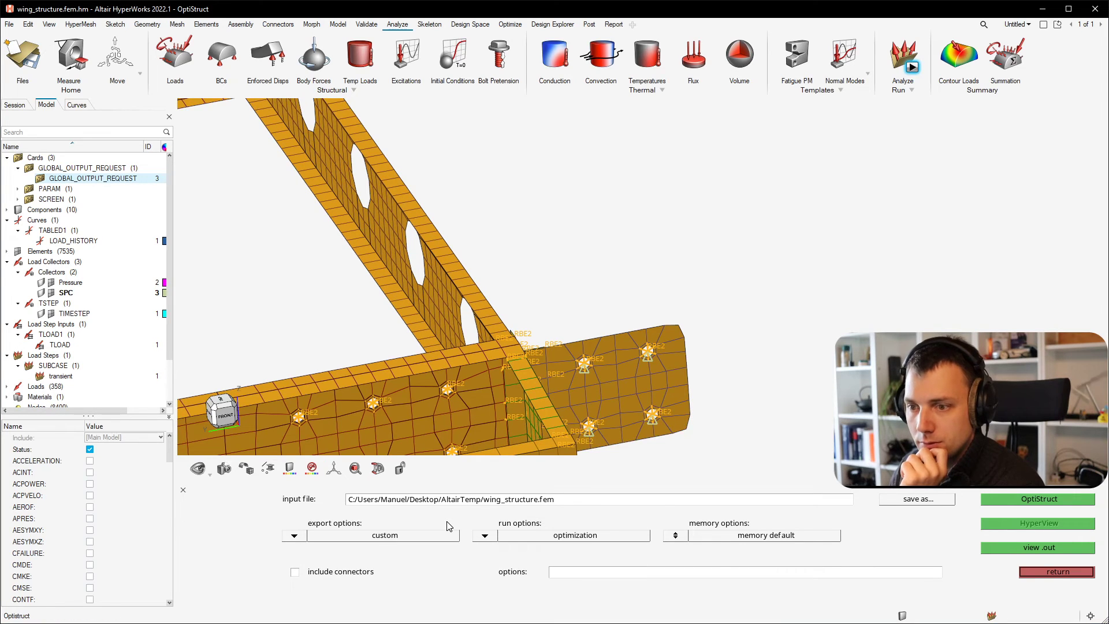
{"action": "left_click", "coordinate": [484, 536]}
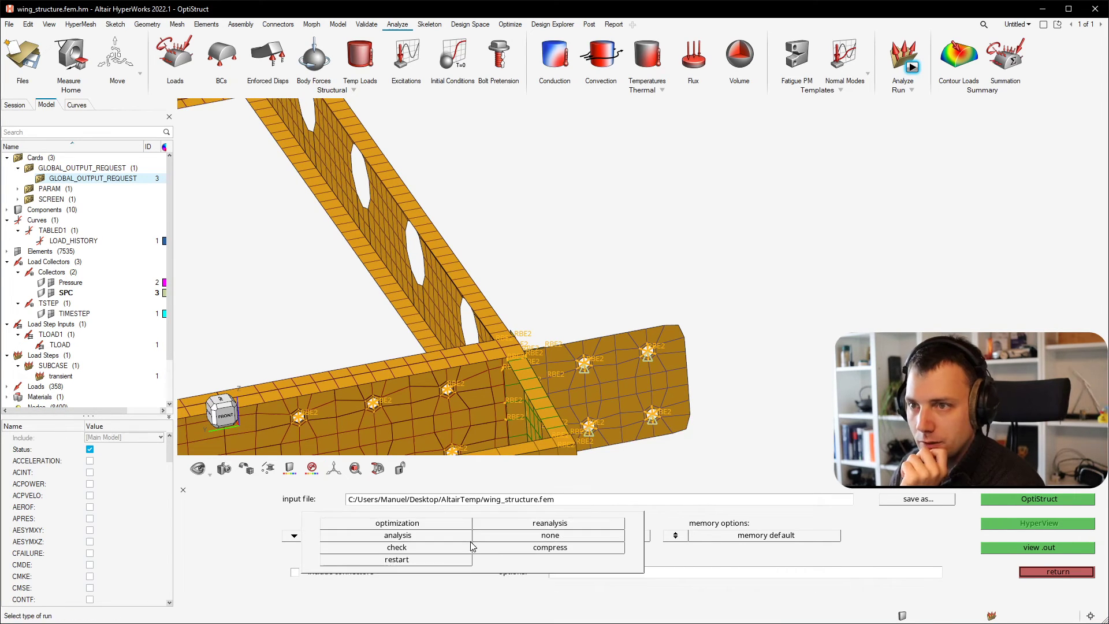
{"action": "left_click", "coordinate": [424, 536]}
{"action": "left_click", "coordinate": [294, 536]}
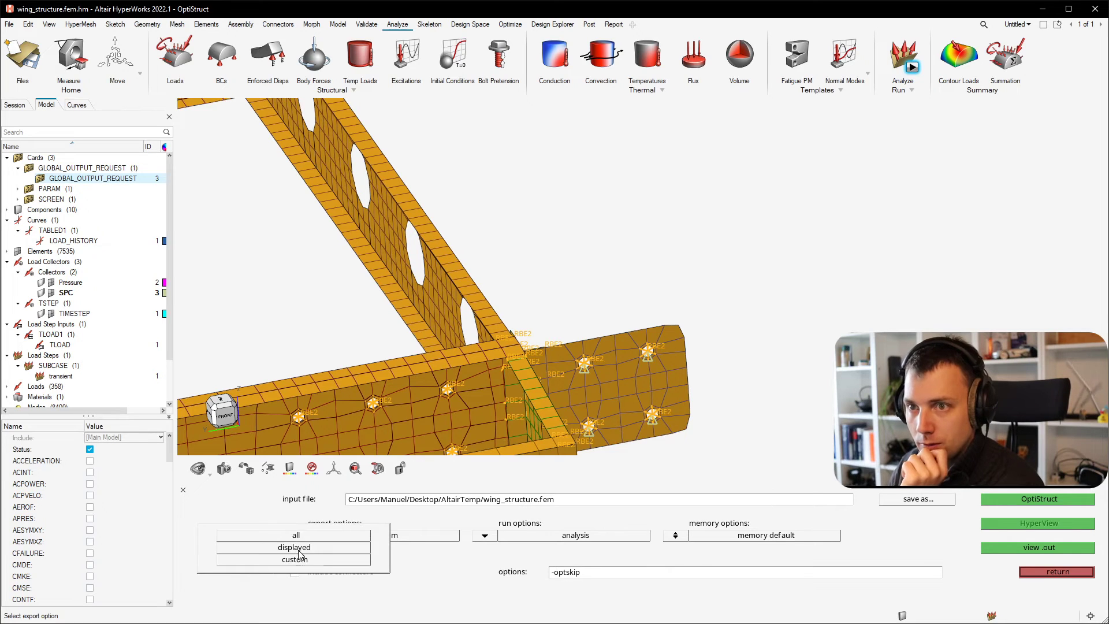
{"action": "left_click", "coordinate": [315, 541]}
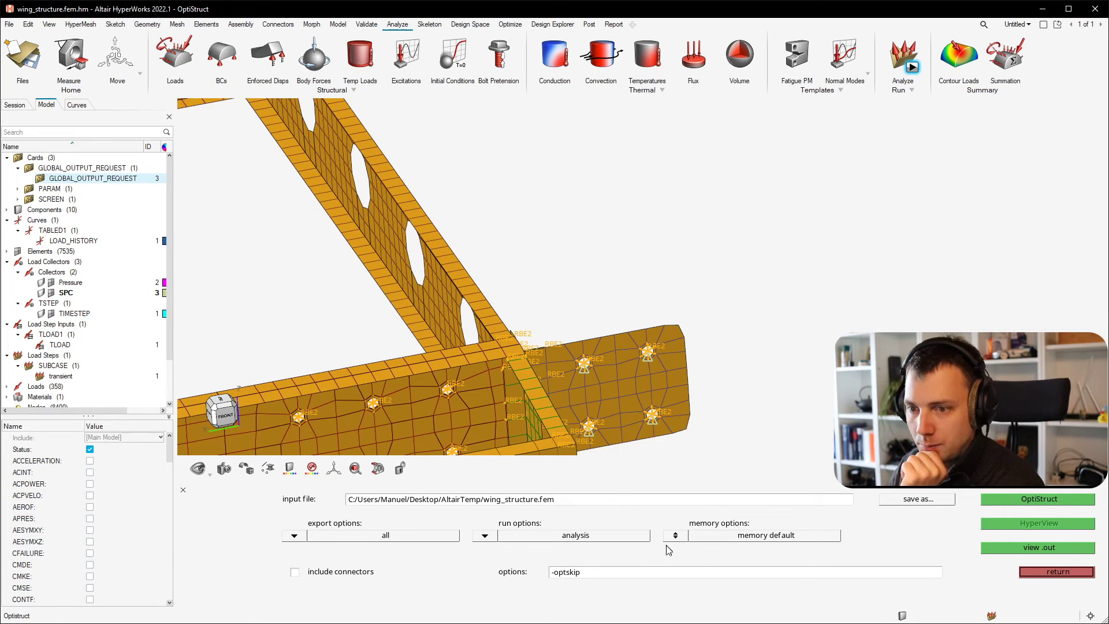
- Run OptiStruct on wing_structure.fem, overwriting the existing input file, and enlarge the solver view
{"action": "left_click", "coordinate": [996, 504]}
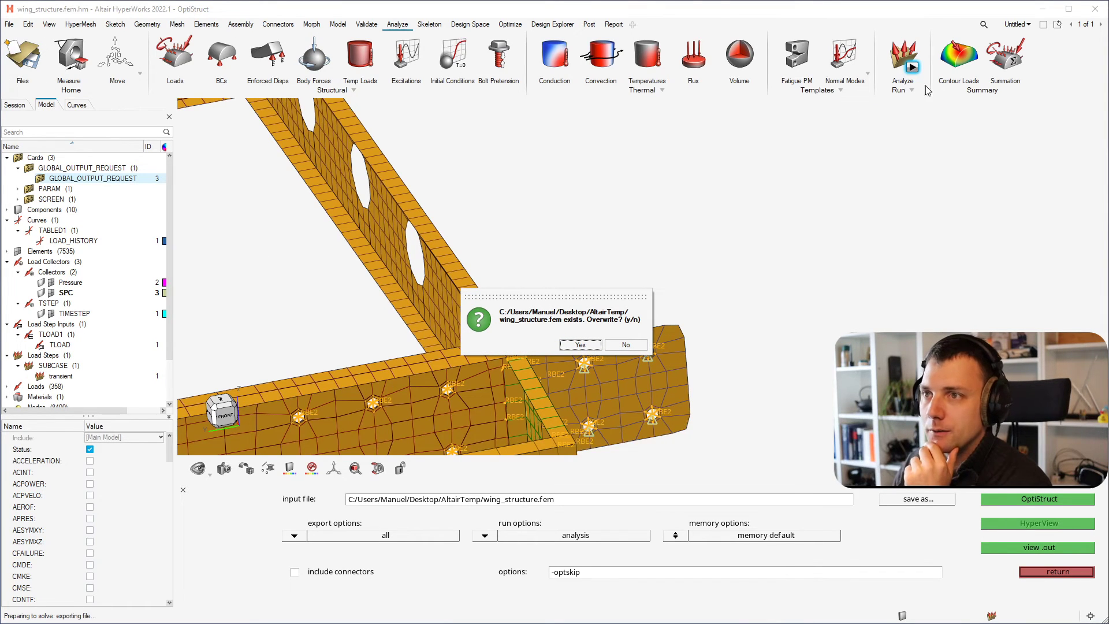
{"action": "left_click", "coordinate": [580, 345]}
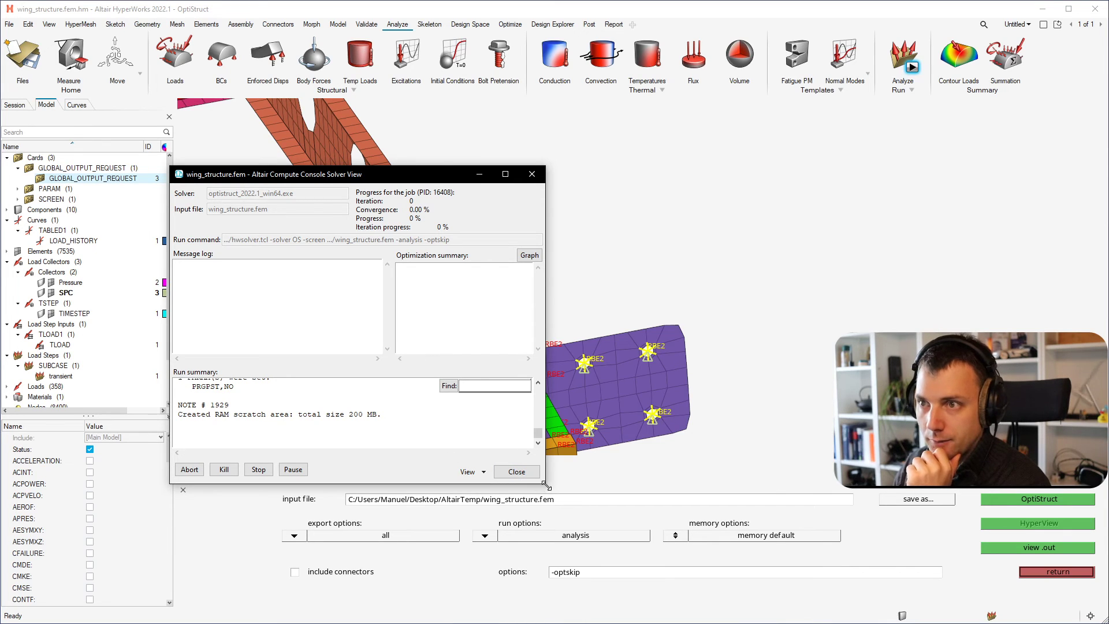
{"action": "left_click_drag", "start_coordinate": [547, 488], "coordinate": [867, 622]}
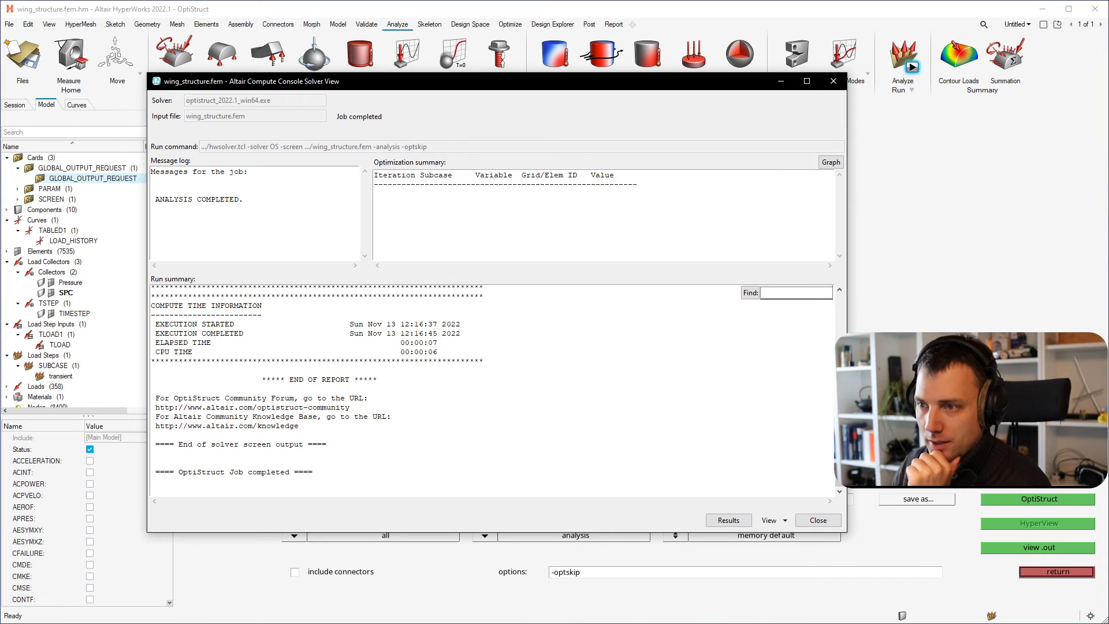
- Switch to the browser tutorial and read the default output files table and the Post-Process the Results instructions
{"action": "left_click_drag", "start_coordinate": [771, 623], "coordinate": [730, 3]}
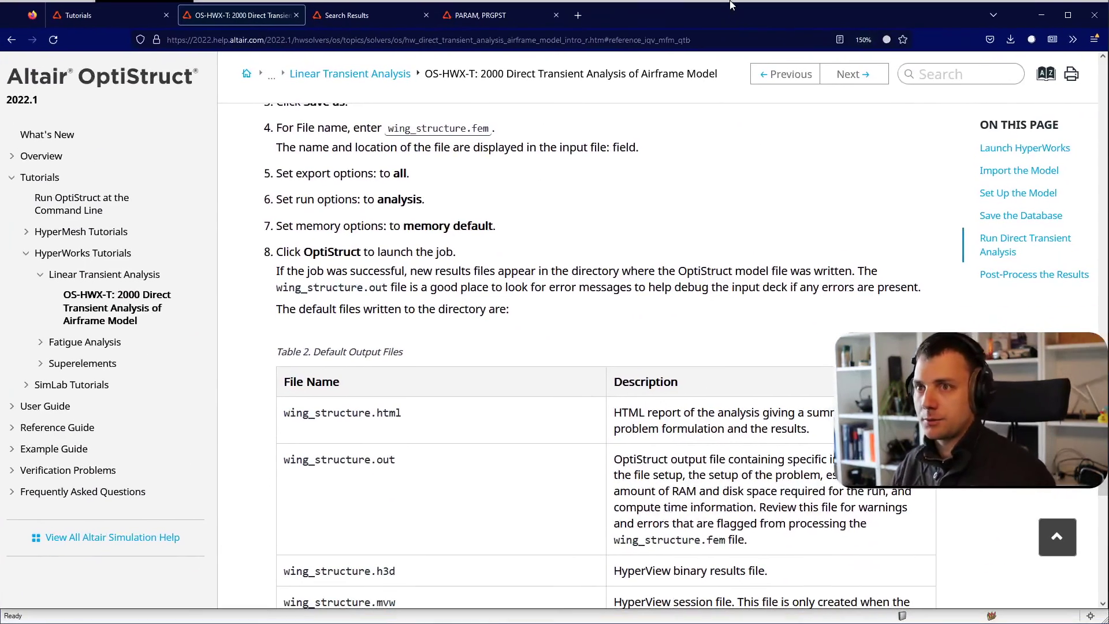
{"action": "scroll", "coordinate": [710, 205], "scroll_direction": "down", "scroll_amount": 3}
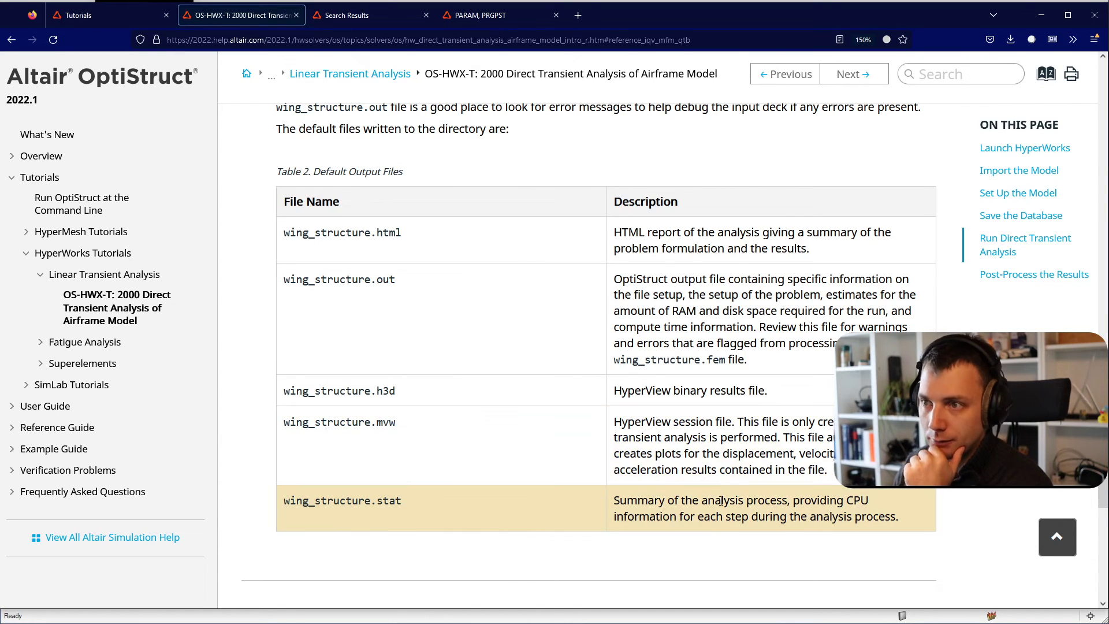
{"action": "scroll", "coordinate": [751, 501], "scroll_direction": "down", "scroll_amount": 5}
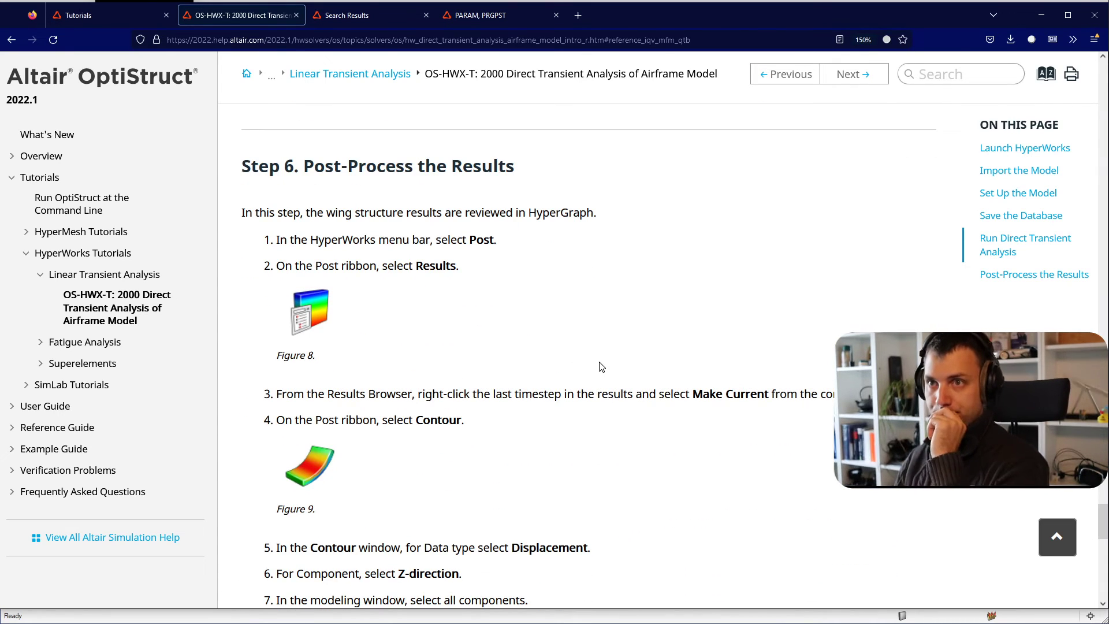
{"action": "left_click_drag", "start_coordinate": [733, 14], "coordinate": [730, 623]}
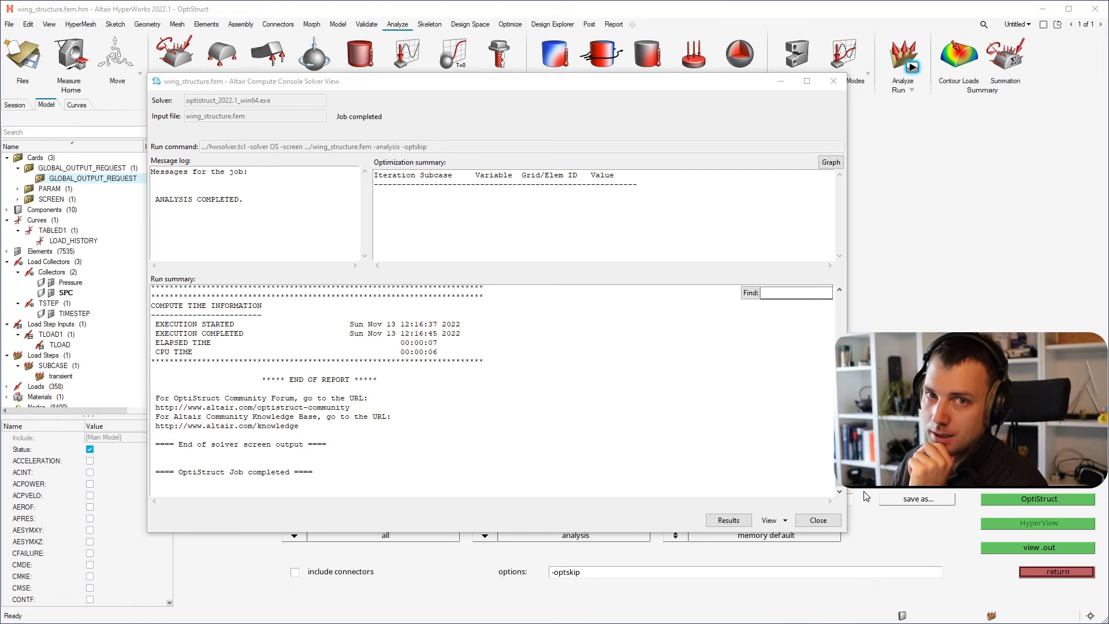
- Close the solver view and examine the post-processing Results browser for the transient time steps
{"action": "left_click", "coordinate": [831, 525]}
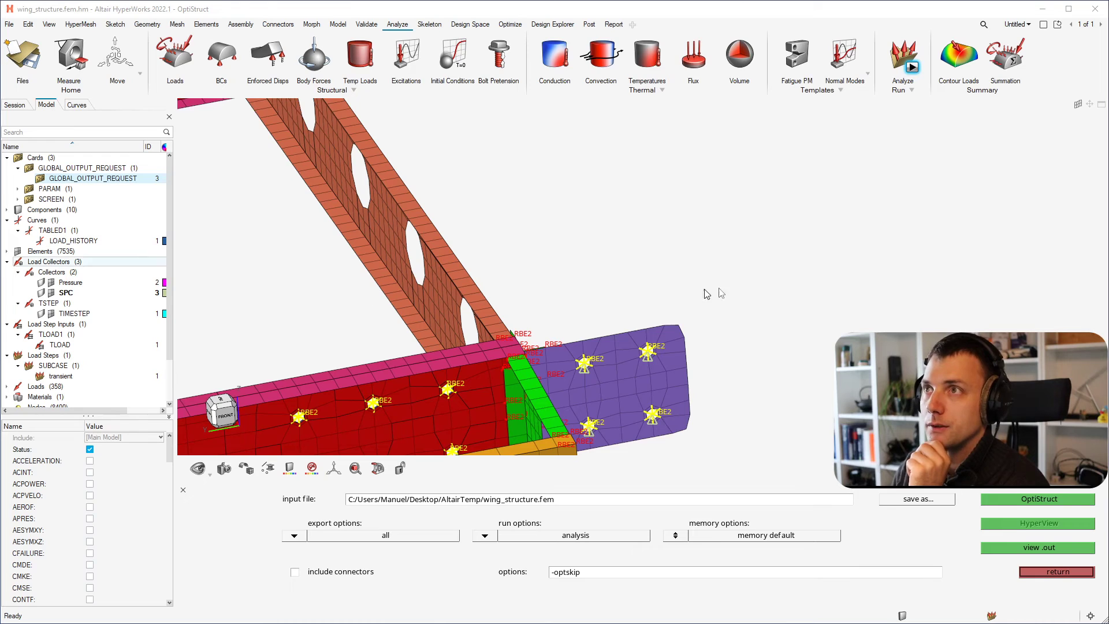
{"action": "left_click", "coordinate": [588, 24]}
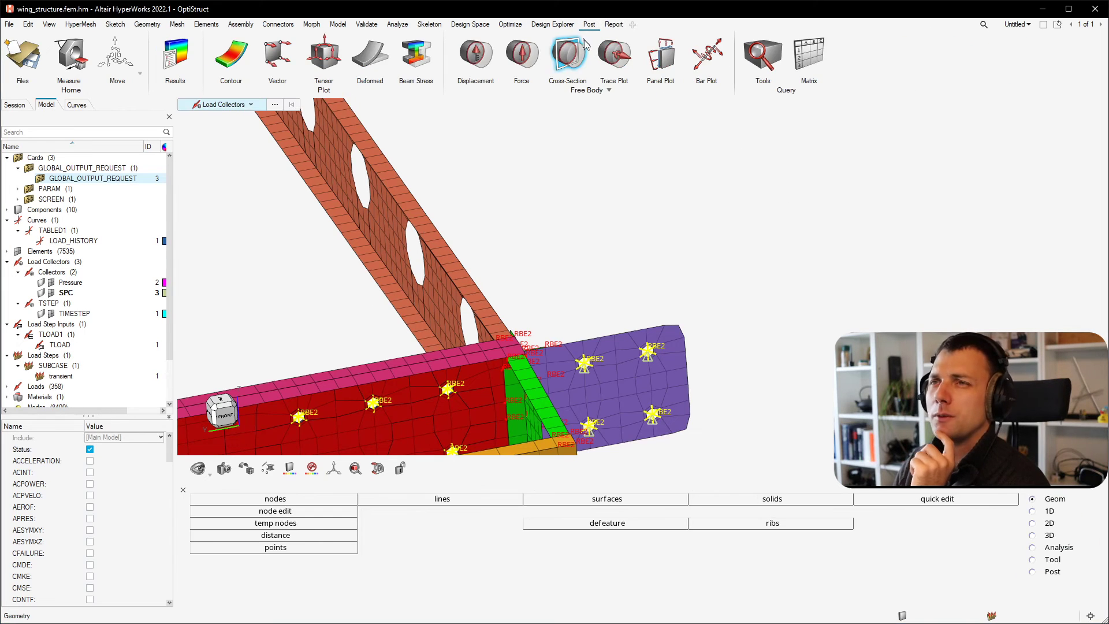
{"action": "left_click", "coordinate": [178, 52]}
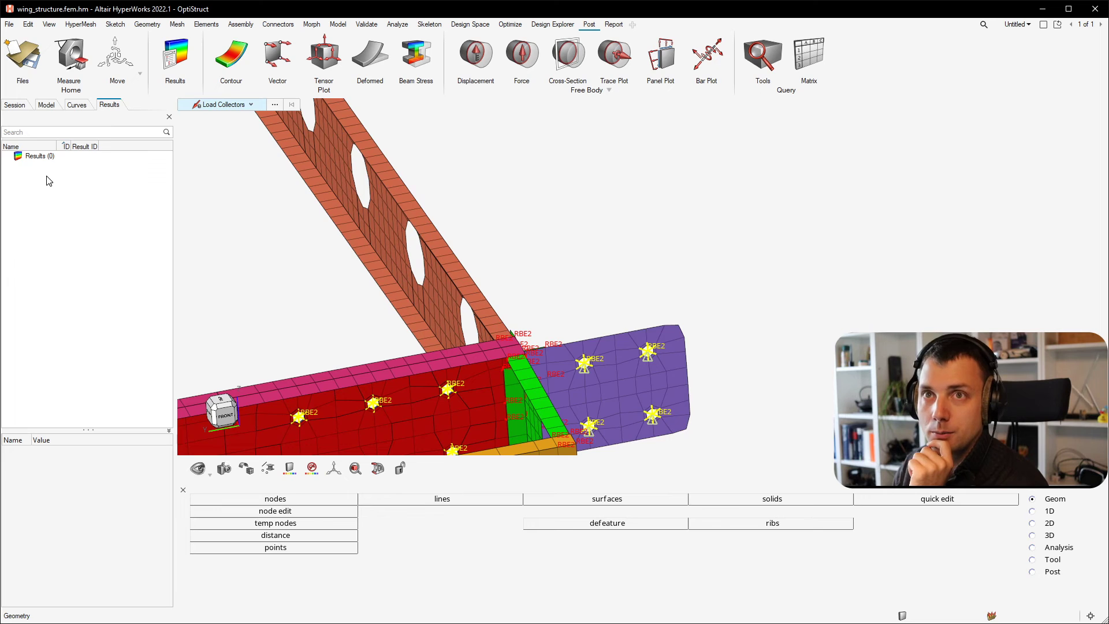
{"action": "left_click", "coordinate": [31, 155]}
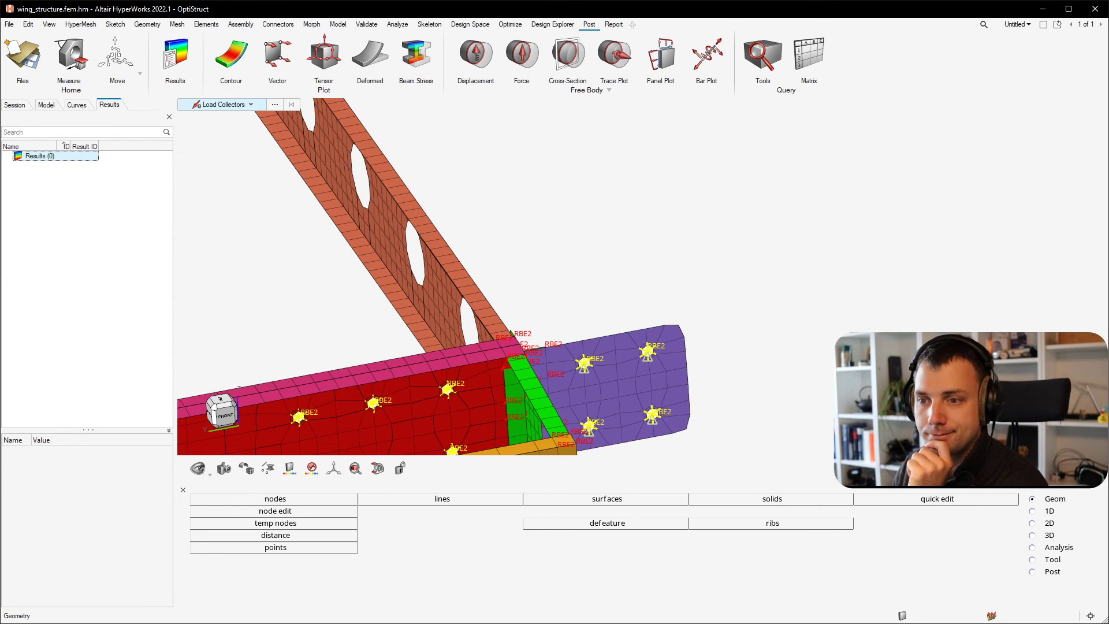
{"action": "right_click", "coordinate": [127, 196]}
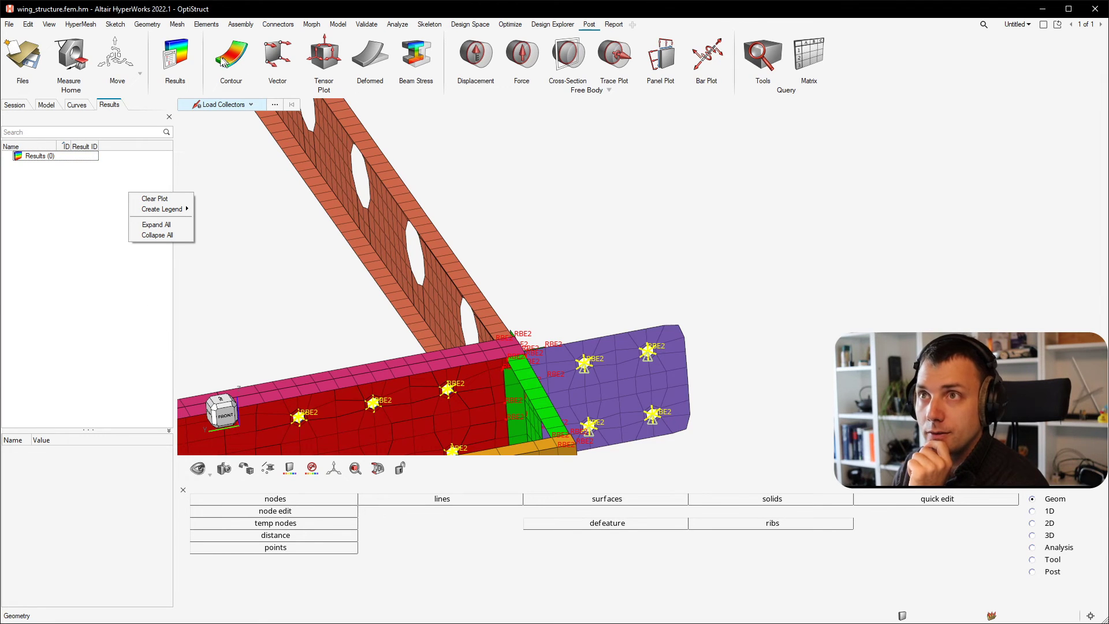
{"action": "left_click", "coordinate": [74, 205]}
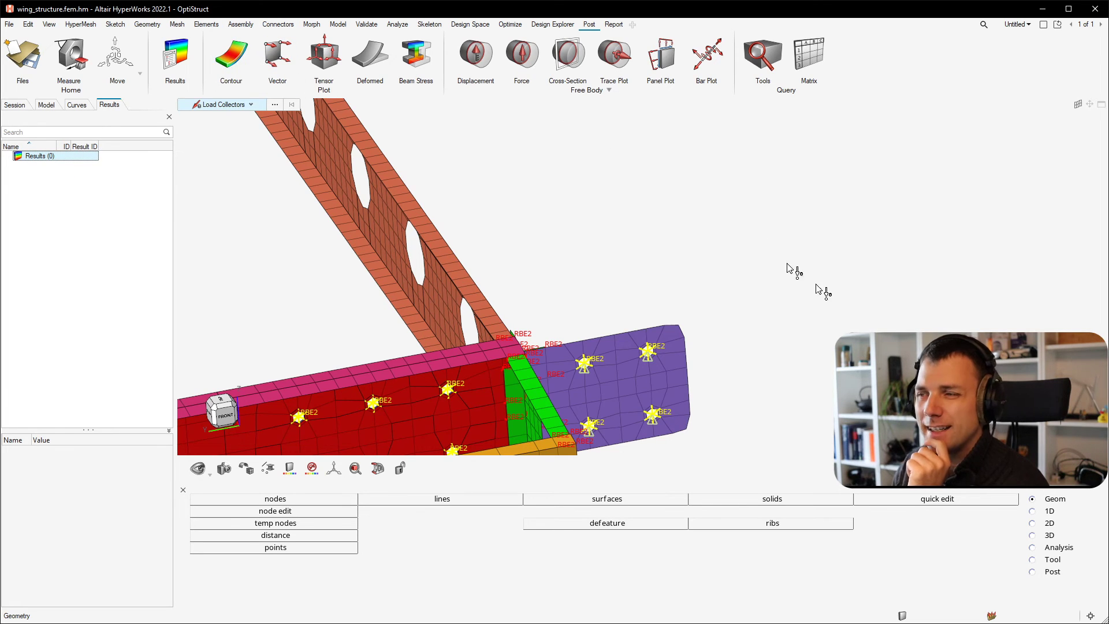
- Return to the OptiStruct run settings and open the wing_structure results in HyperView
{"action": "left_click", "coordinate": [1032, 536]}
{"action": "left_click", "coordinate": [1032, 548]}
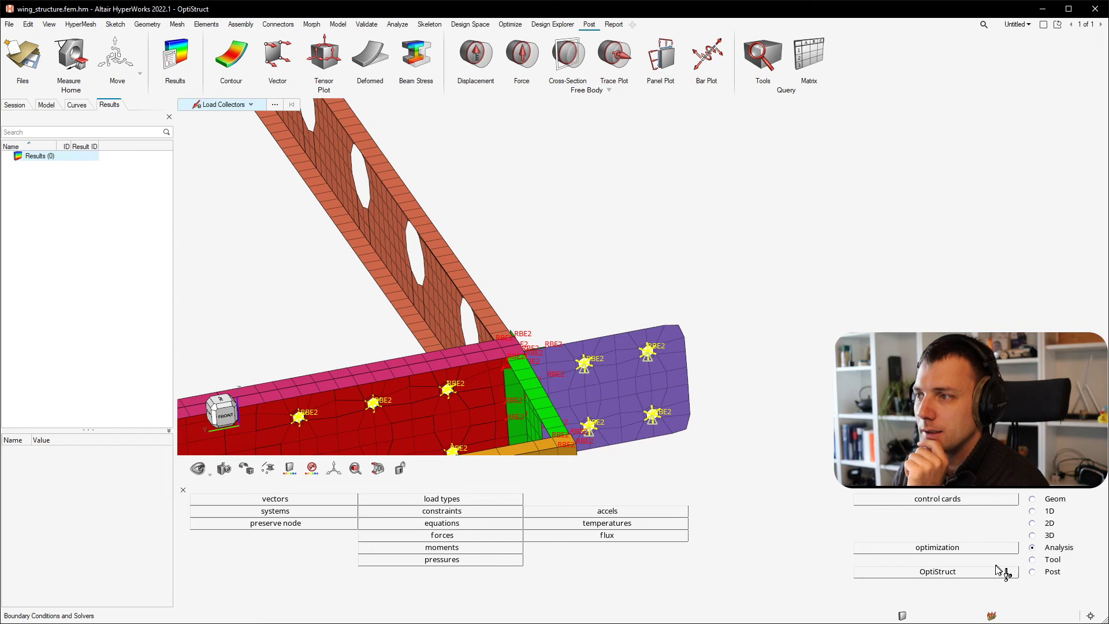
{"action": "left_click", "coordinate": [991, 571]}
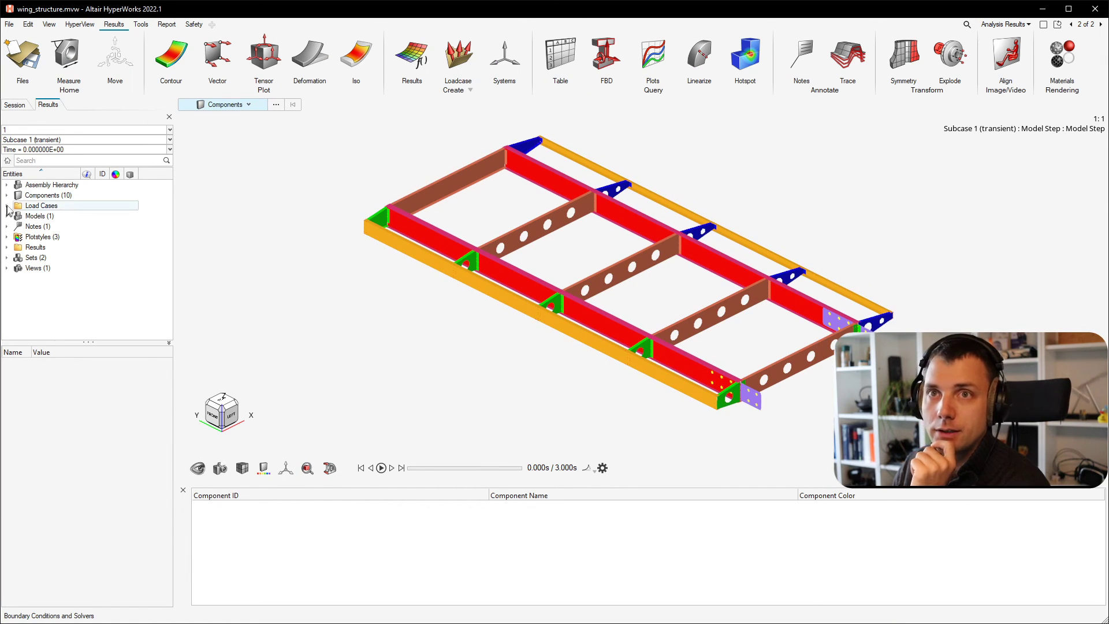
- Set the results to Time = 3.000000E+00 and contour the displacement magnitude on the wing structure
{"action": "left_click", "coordinate": [56, 149]}
{"action": "scroll", "coordinate": [76, 223], "scroll_direction": "down", "scroll_amount": 7}
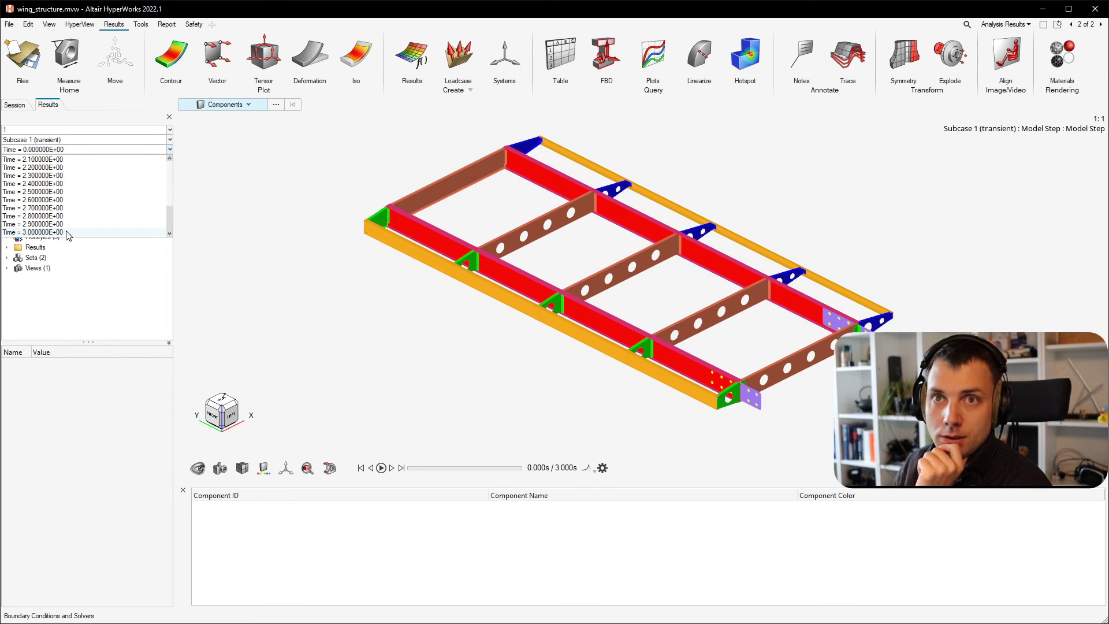
{"action": "left_click", "coordinate": [68, 232]}
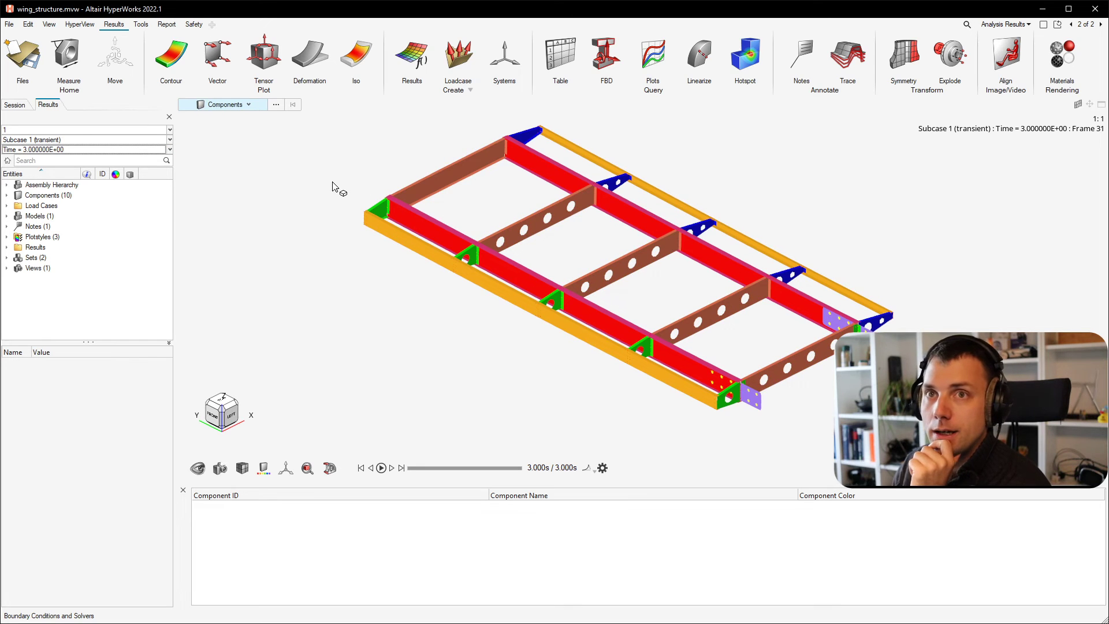
{"action": "left_click", "coordinate": [169, 68]}
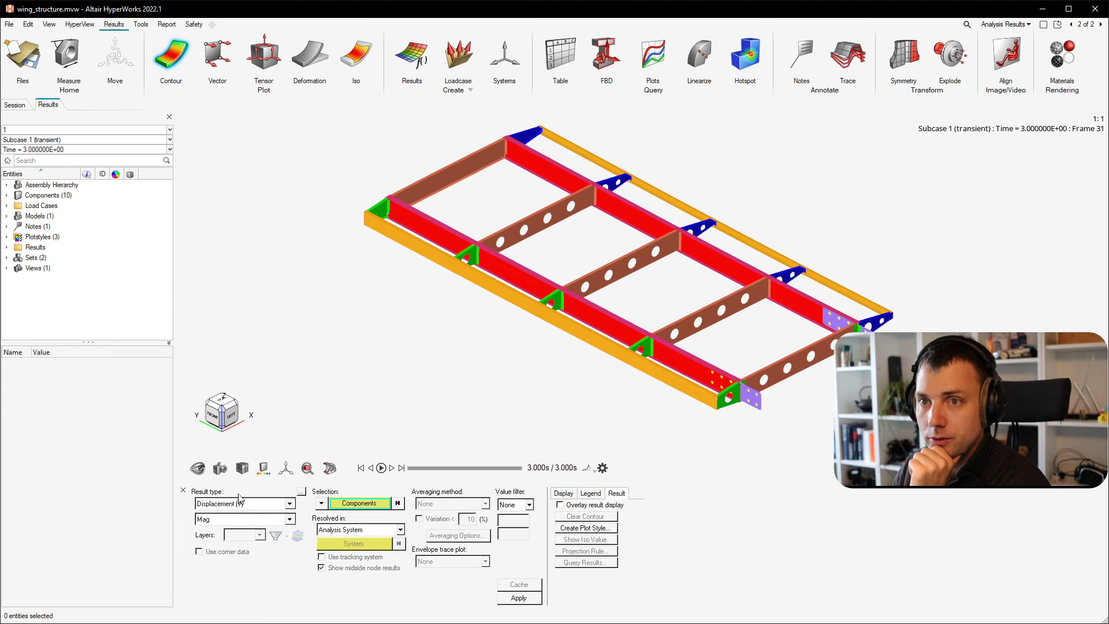
{"action": "left_click", "coordinate": [518, 598]}
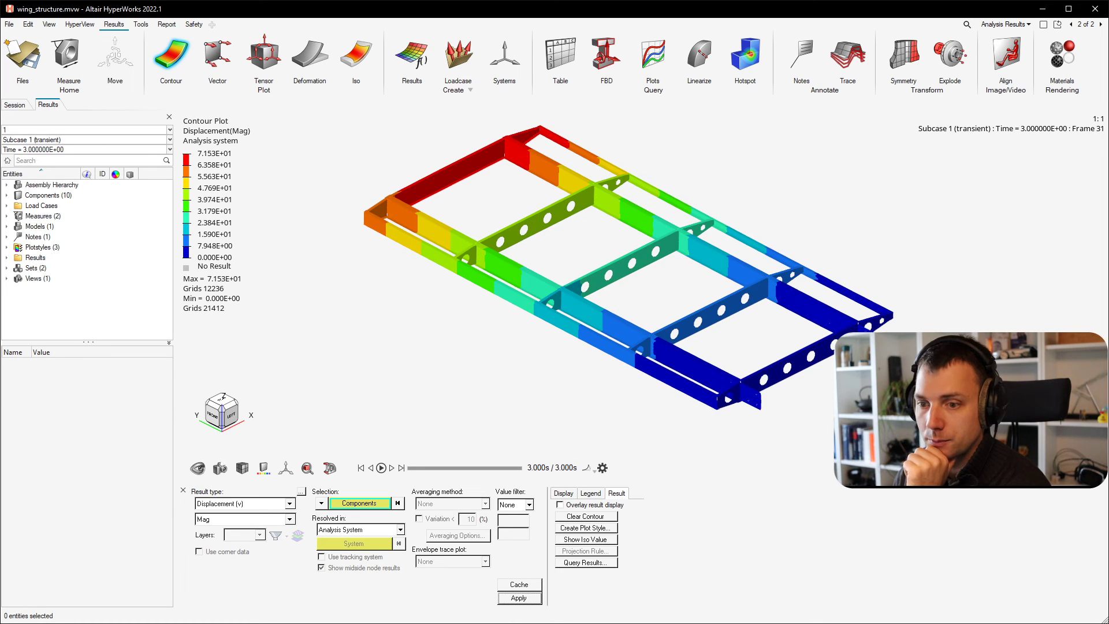
- Animate the displacement magnitude contour through the transient time steps and examine the wing from the front
{"action": "mouse_move", "coordinate": [598, 319]}
{"action": "middle_mouse_down"}
{"action": "mouse_move", "coordinate": [718, 254]}
{"action": "mouse_move", "coordinate": [607, 322]}
{"action": "mouse_move", "coordinate": [704, 376]}
{"action": "mouse_move", "coordinate": [508, 431]}
{"action": "middle_mouse_up"}
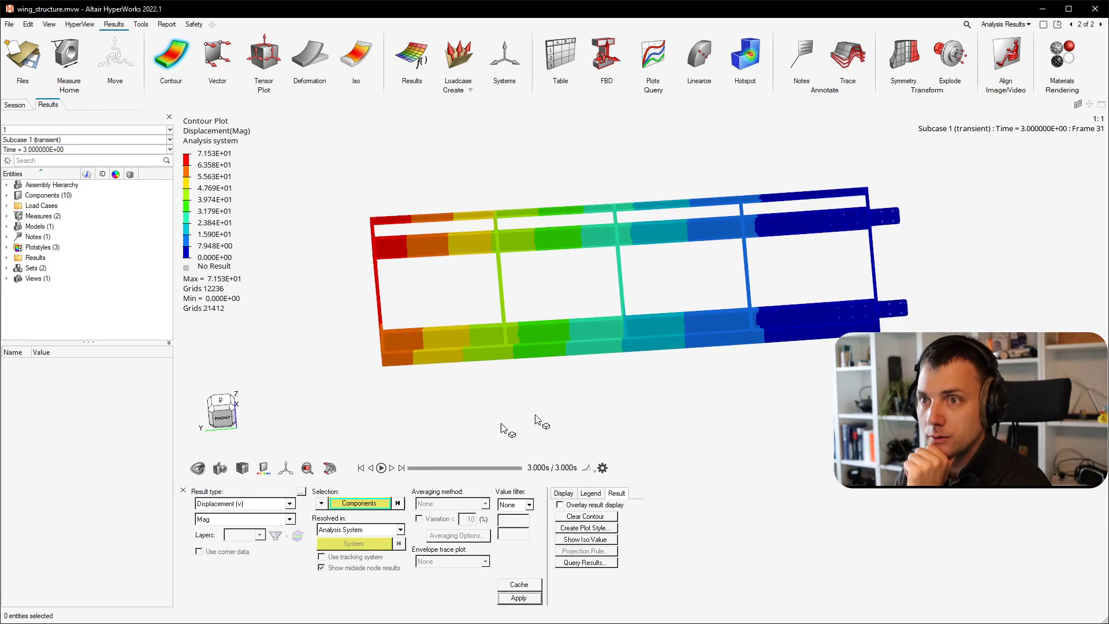
{"action": "left_click", "coordinate": [381, 467]}
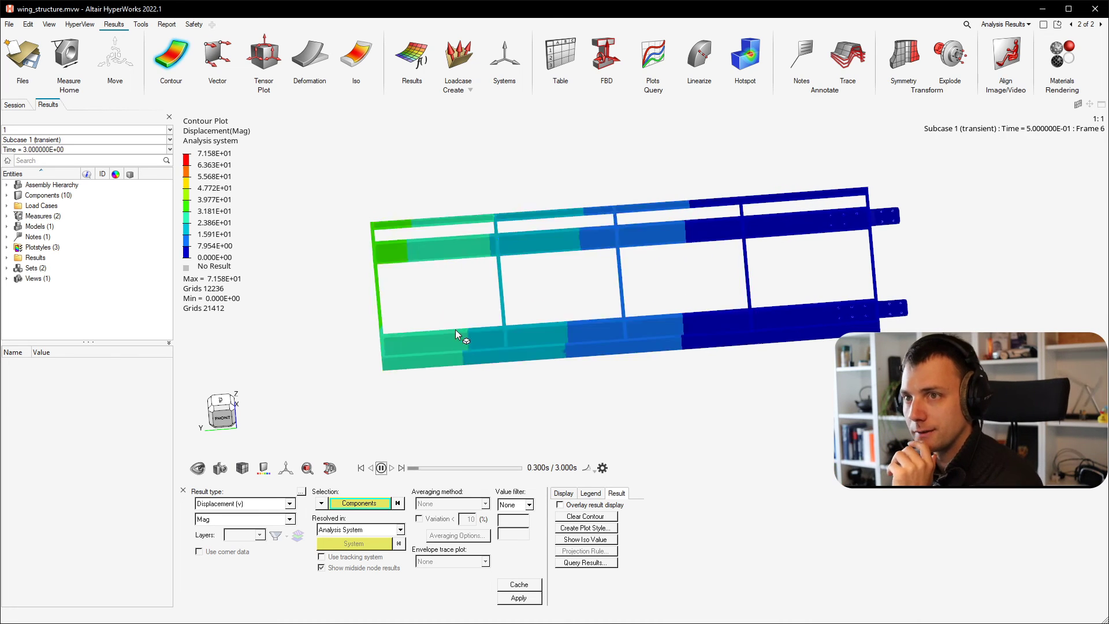
{"action": "middle_click_drag", "start_coordinate": [563, 258], "coordinate": [572, 193]}
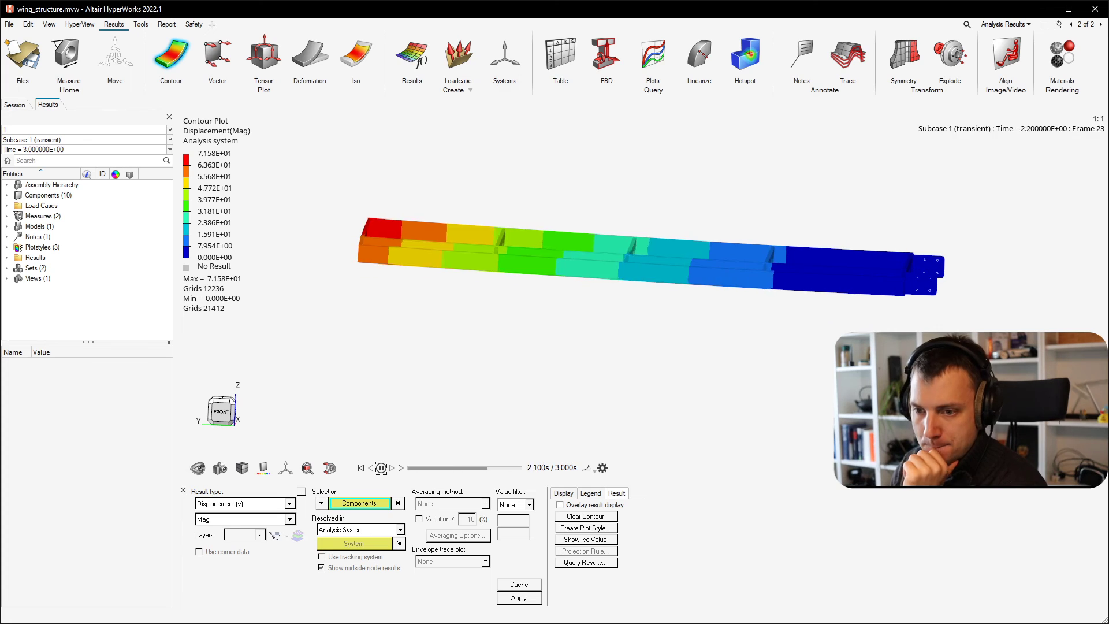
- Contour the Z component of displacement and examine the animated wing deflection from several angles
{"action": "left_click", "coordinate": [289, 519]}
{"action": "left_click", "coordinate": [249, 555]}
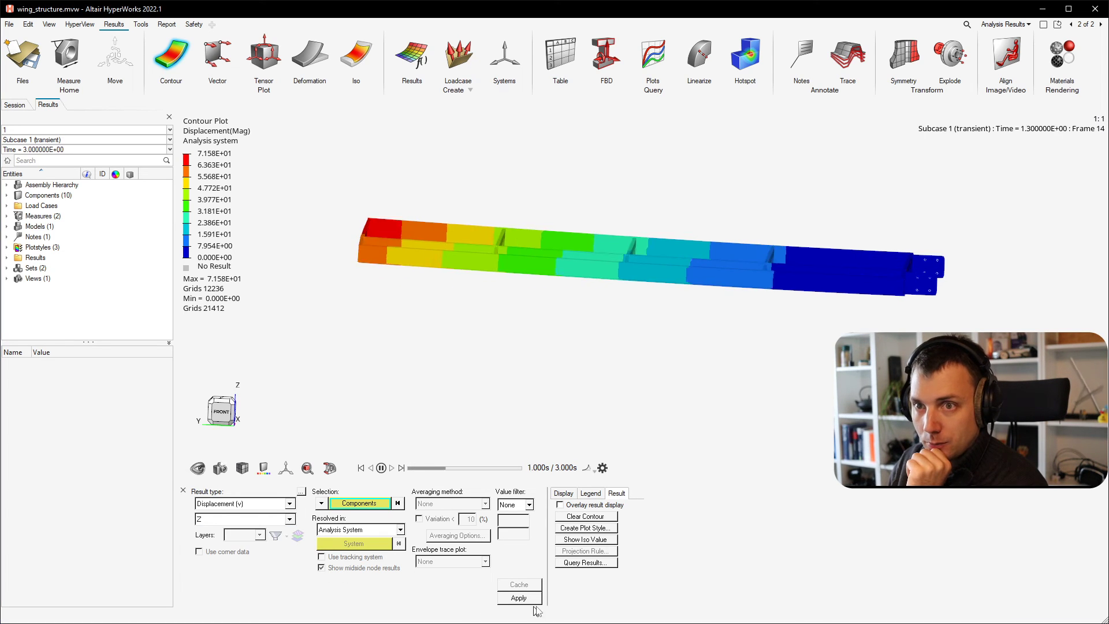
{"action": "left_click", "coordinate": [532, 603]}
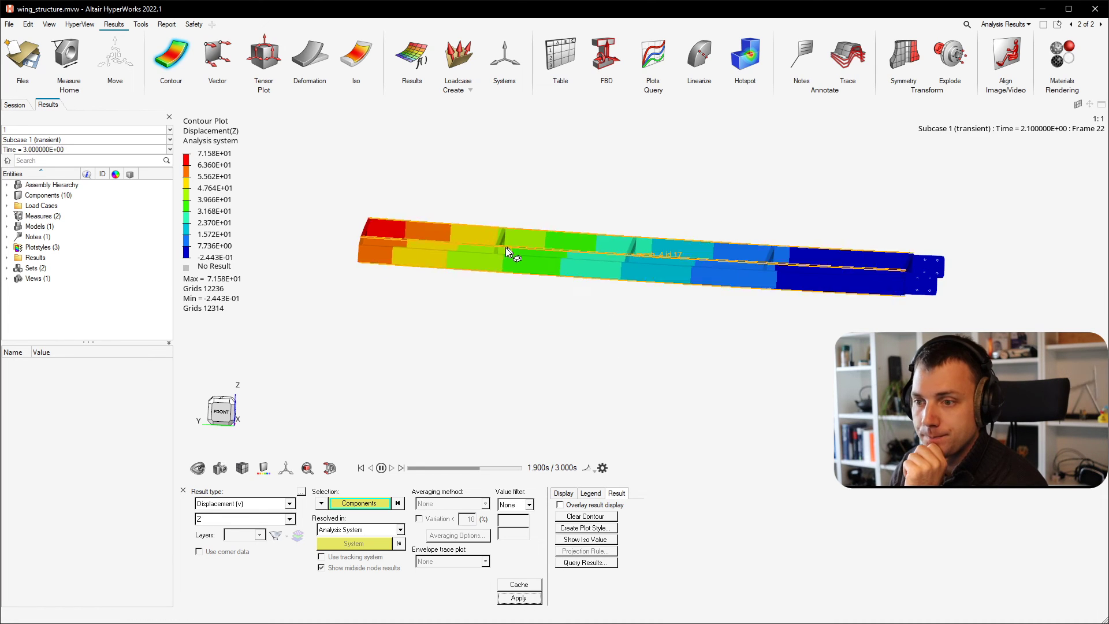
{"action": "left_click_drag", "start_coordinate": [508, 296], "coordinate": [587, 297], "text": "ctrl"}
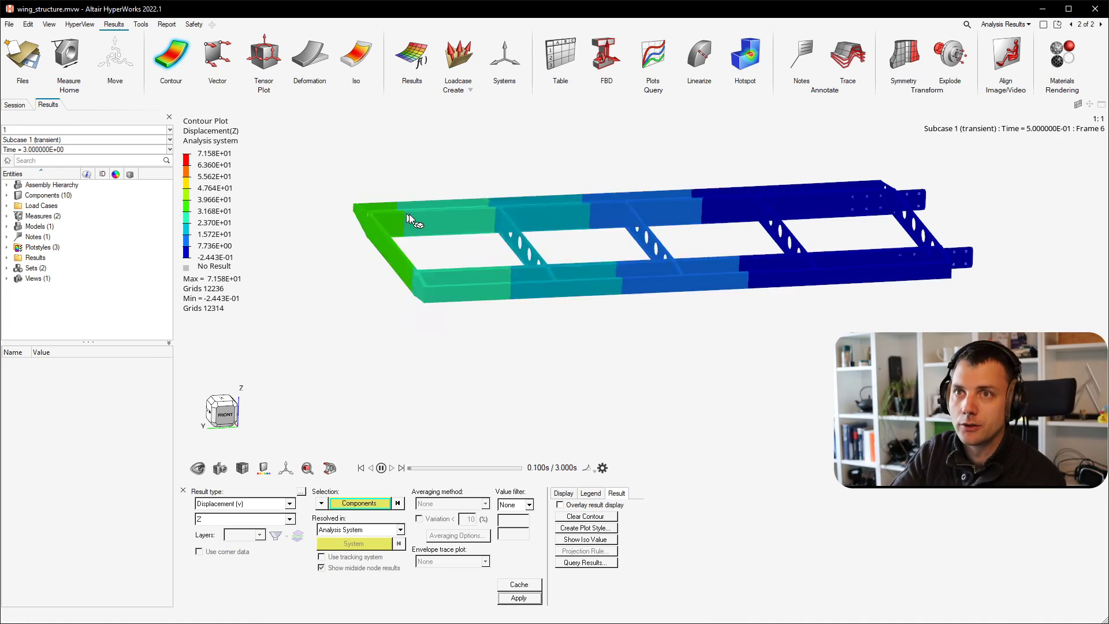
{"action": "left_click_drag", "start_coordinate": [508, 208], "coordinate": [742, 353], "text": "ctrl"}
{"action": "left_click_drag", "start_coordinate": [476, 178], "coordinate": [503, 191], "text": "ctrl"}
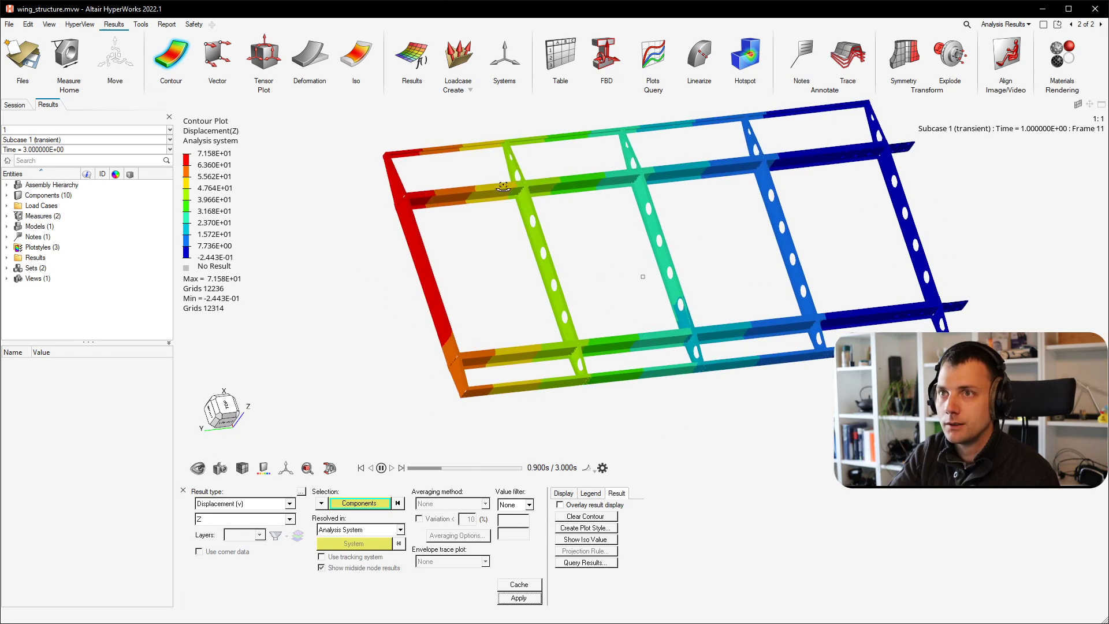
{"action": "left_click_drag", "start_coordinate": [543, 263], "coordinate": [497, 240], "text": "ctrl"}
{"action": "scroll", "coordinate": [497, 240], "scroll_direction": "down", "scroll_amount": 2}
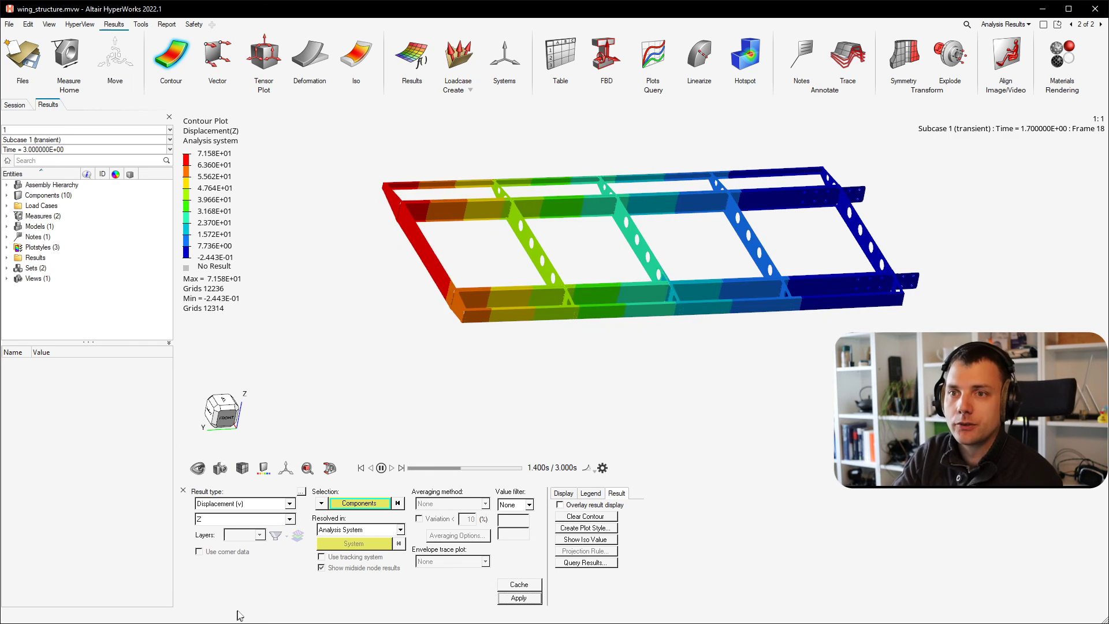
- Contour the Z component of the SPCF forces and pause the animation
{"action": "left_click", "coordinate": [289, 503]}
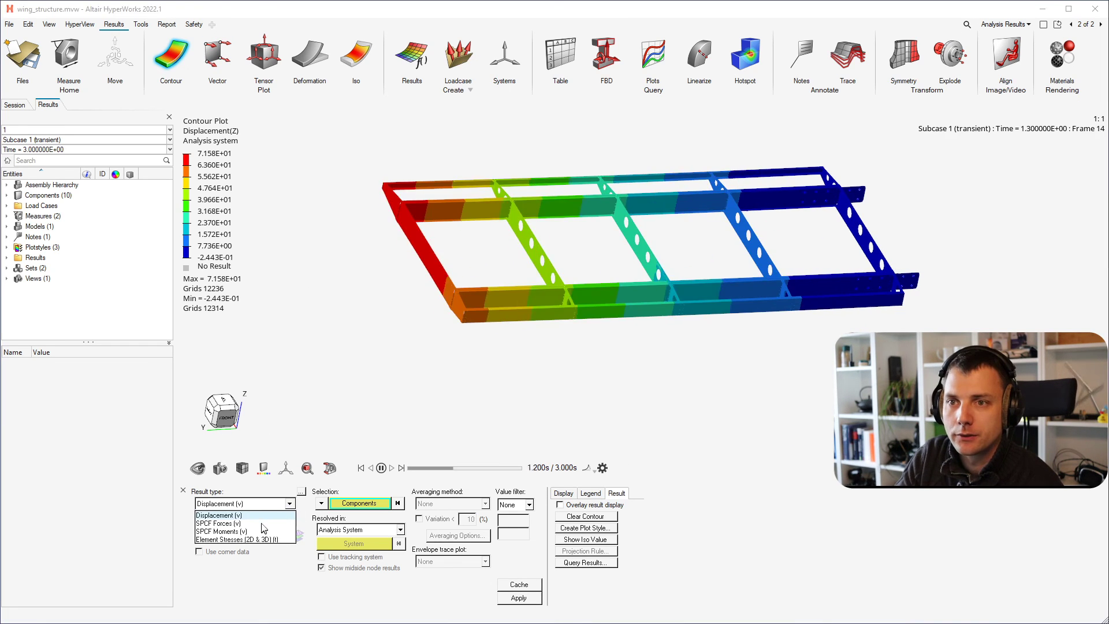
{"action": "left_click", "coordinate": [258, 524]}
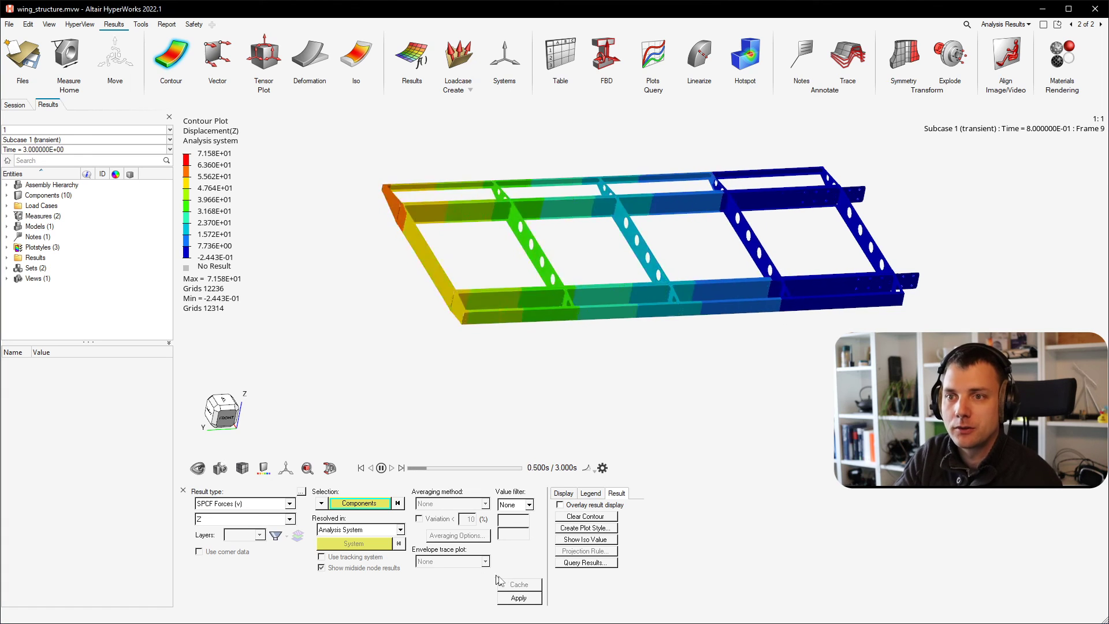
{"action": "left_click", "coordinate": [519, 597]}
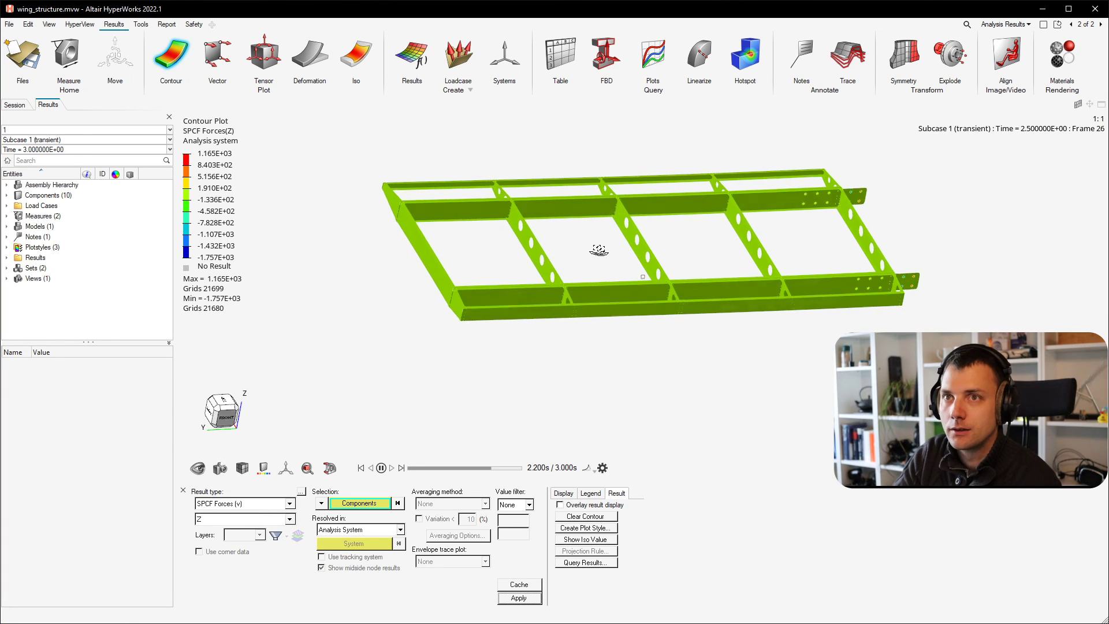
{"action": "left_click_drag", "start_coordinate": [595, 321], "coordinate": [805, 248], "text": "ctrl"}
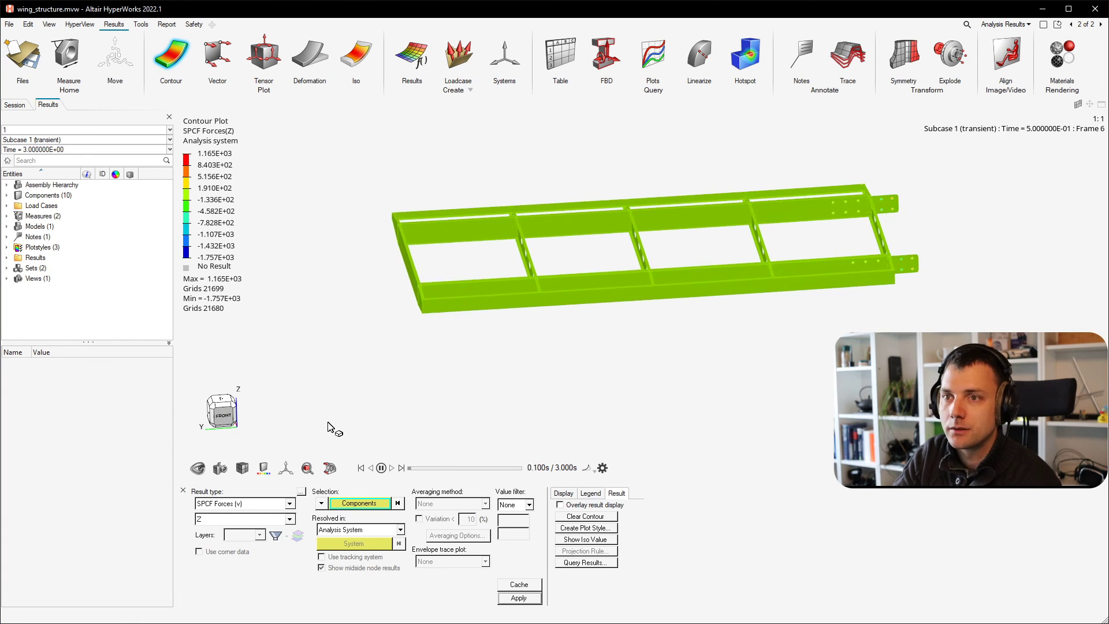
{"action": "left_click", "coordinate": [381, 468]}
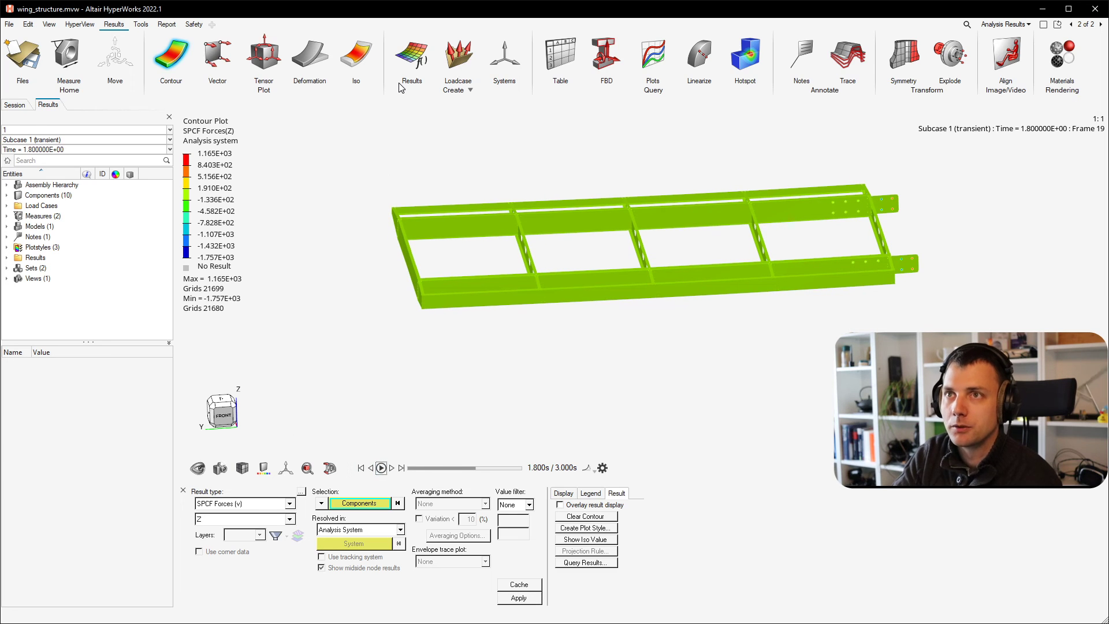
- Create an X+Y+Z resultant vector plot of the SPCF forces and inspect it at the bolted root plates
{"action": "left_click", "coordinate": [558, 52]}
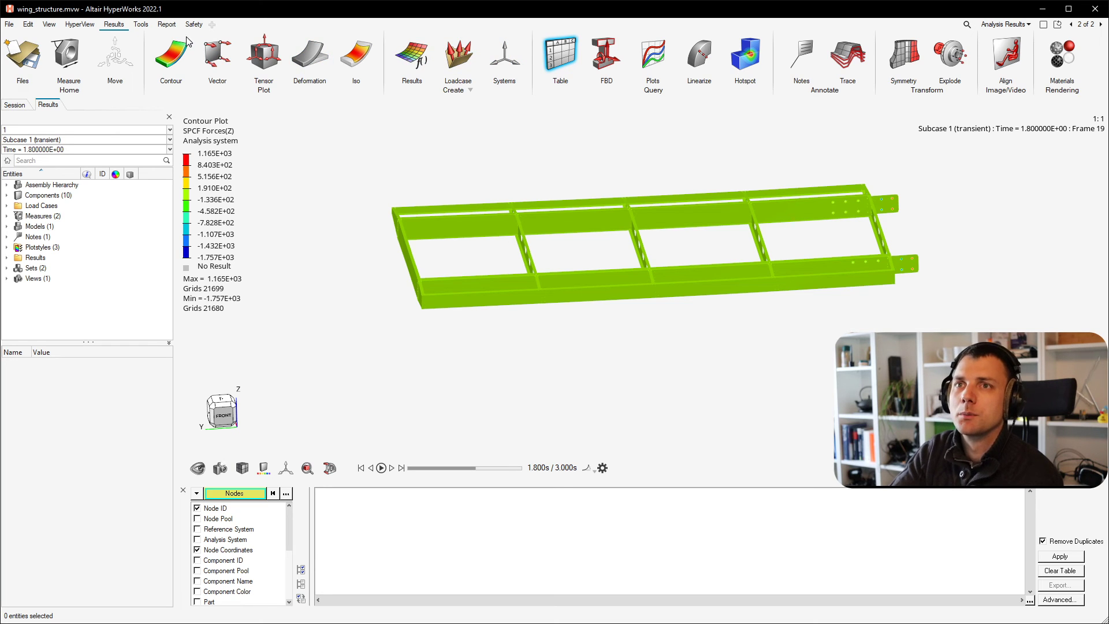
{"action": "left_click", "coordinate": [222, 53]}
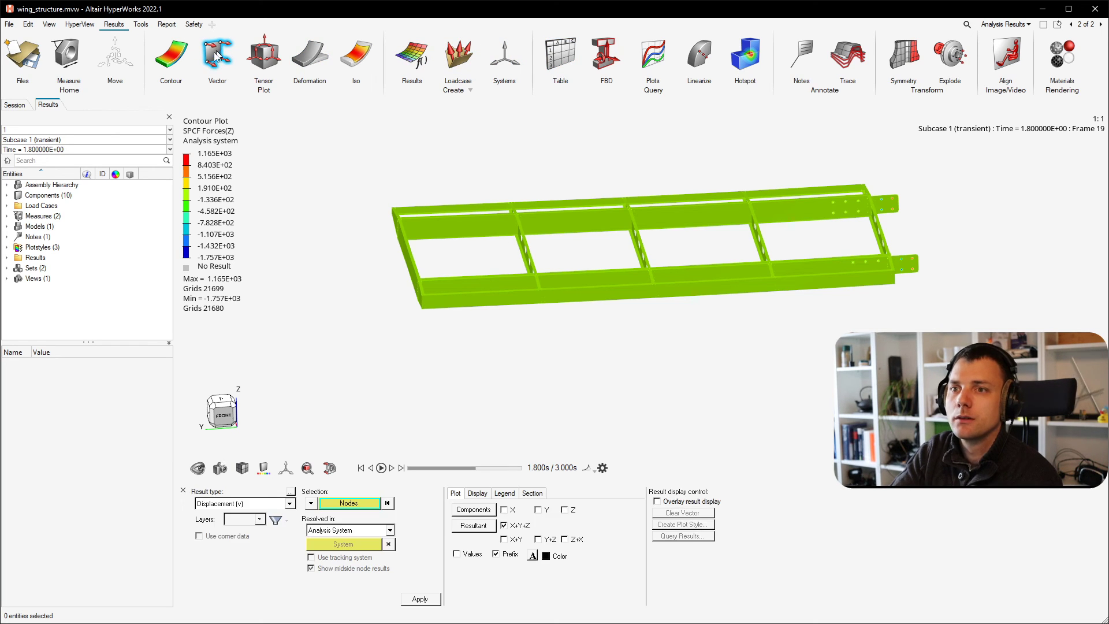
{"action": "left_click", "coordinate": [290, 503]}
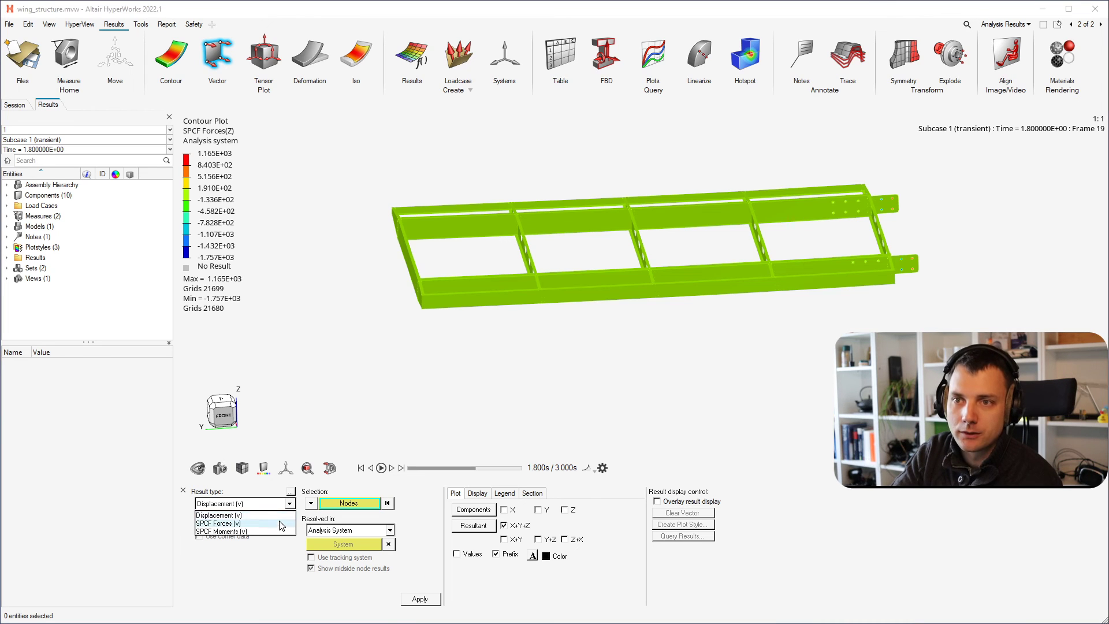
{"action": "left_click", "coordinate": [286, 523]}
{"action": "left_click", "coordinate": [422, 598]}
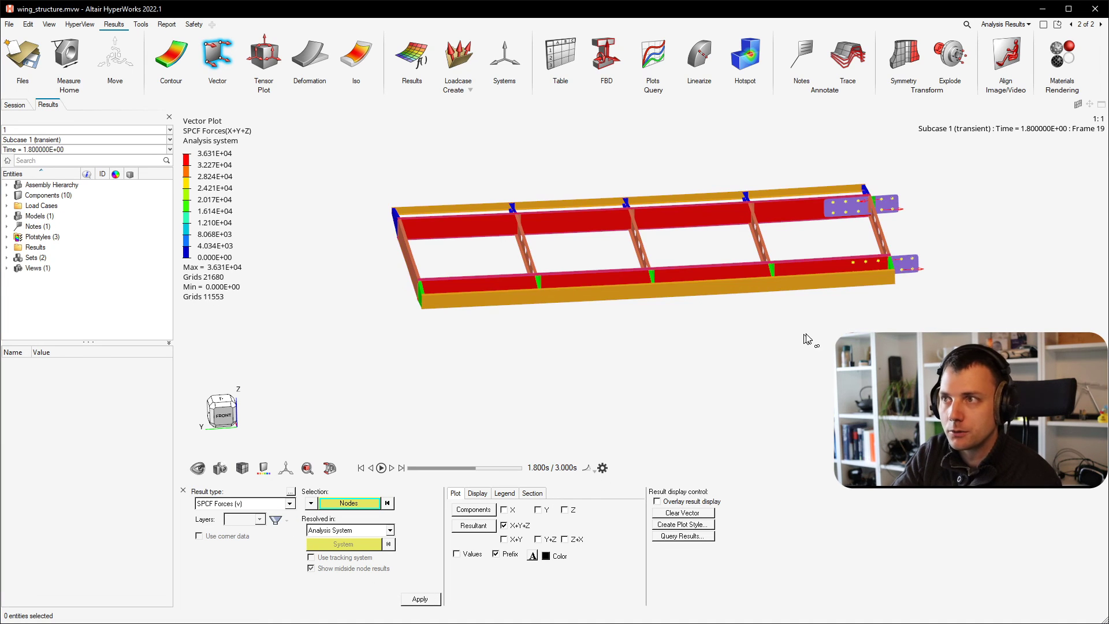
{"action": "scroll", "coordinate": [921, 177], "scroll_direction": "up", "scroll_amount": 8}
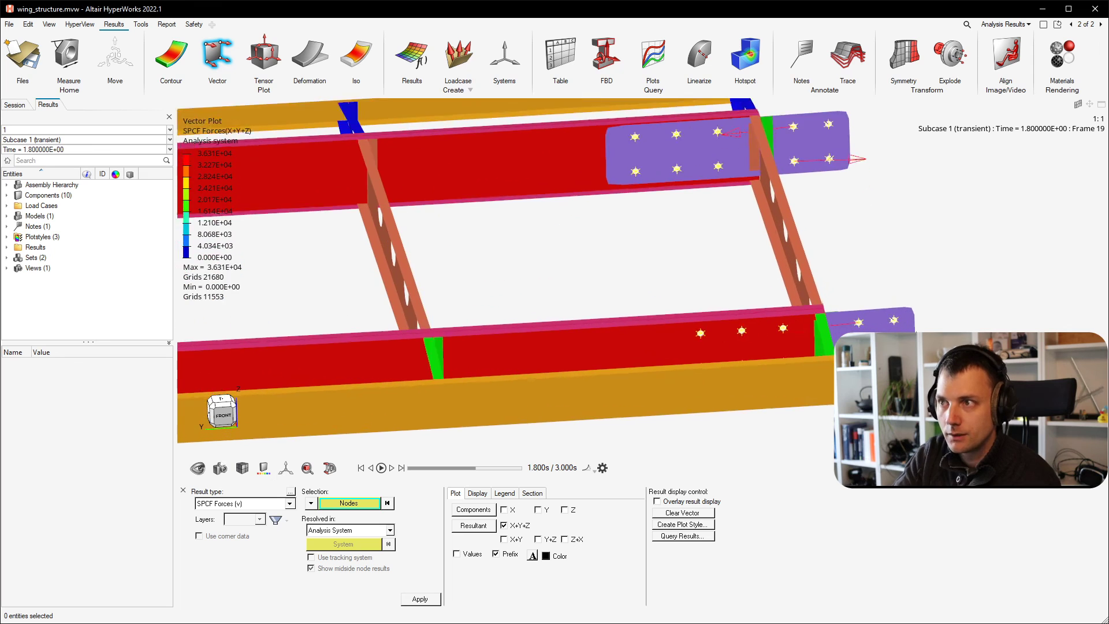
{"action": "middle_click_drag", "start_coordinate": [895, 326], "coordinate": [658, 388]}
{"action": "scroll", "coordinate": [841, 301], "scroll_direction": "down", "scroll_amount": 1}
- Query node 21680 on the root plate for its ID, coordinates, SPCF force vector and resolved-in system
{"action": "left_click", "coordinate": [683, 536]}
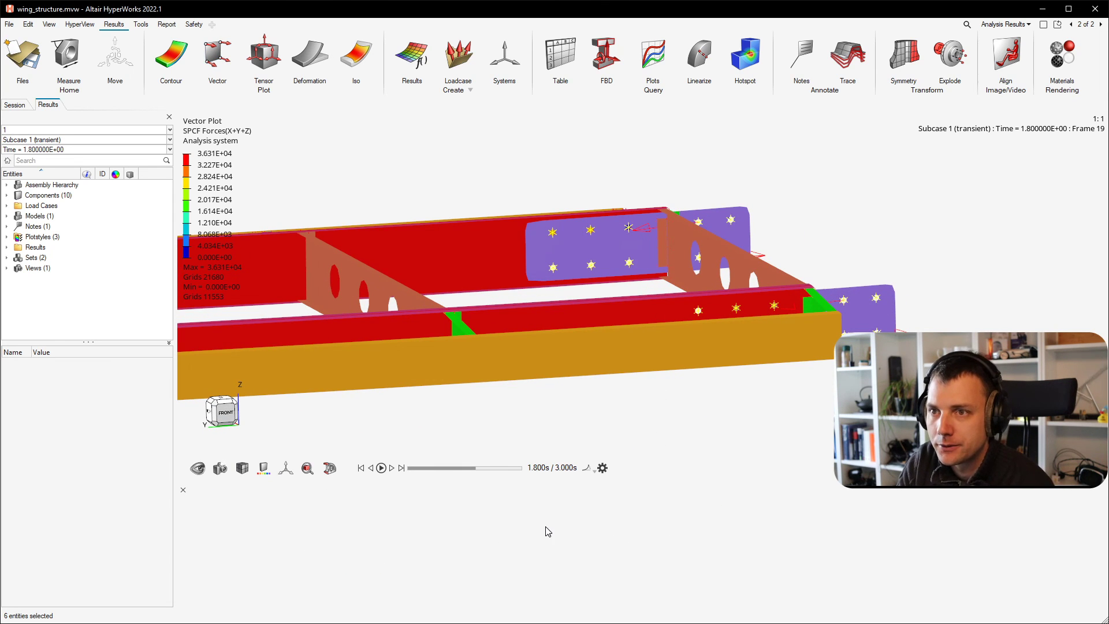
{"action": "scroll", "coordinate": [905, 252], "scroll_direction": "up", "scroll_amount": 2}
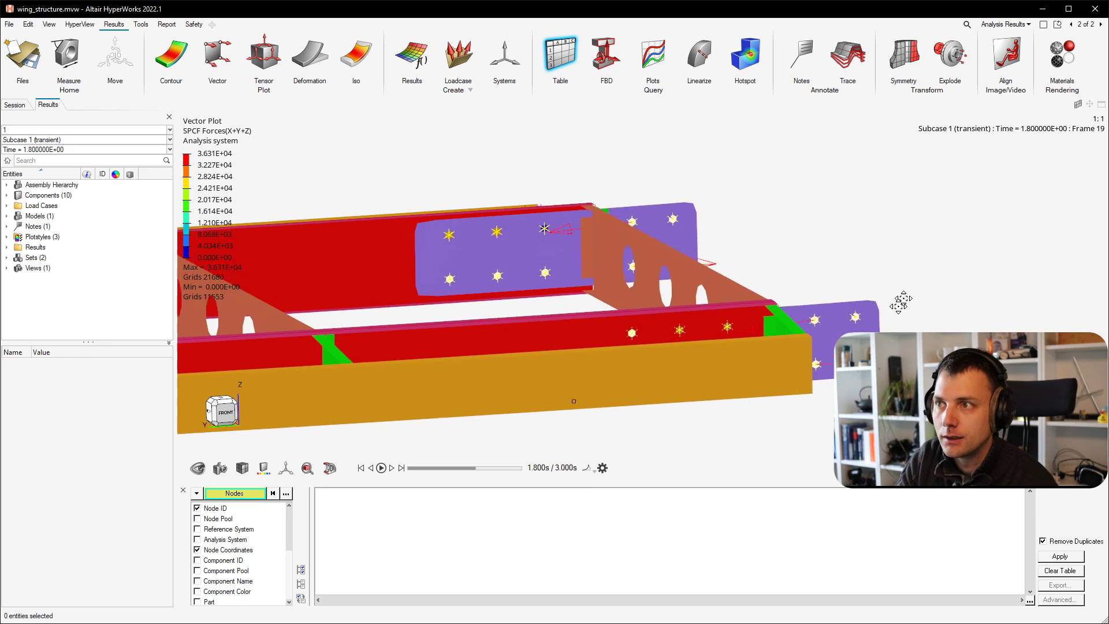
{"action": "right_click_drag", "start_coordinate": [901, 302], "coordinate": [699, 253]}
{"action": "scroll", "coordinate": [675, 249], "scroll_direction": "up", "scroll_amount": 2}
{"action": "scroll", "coordinate": [675, 253], "scroll_direction": "up", "scroll_amount": 3}
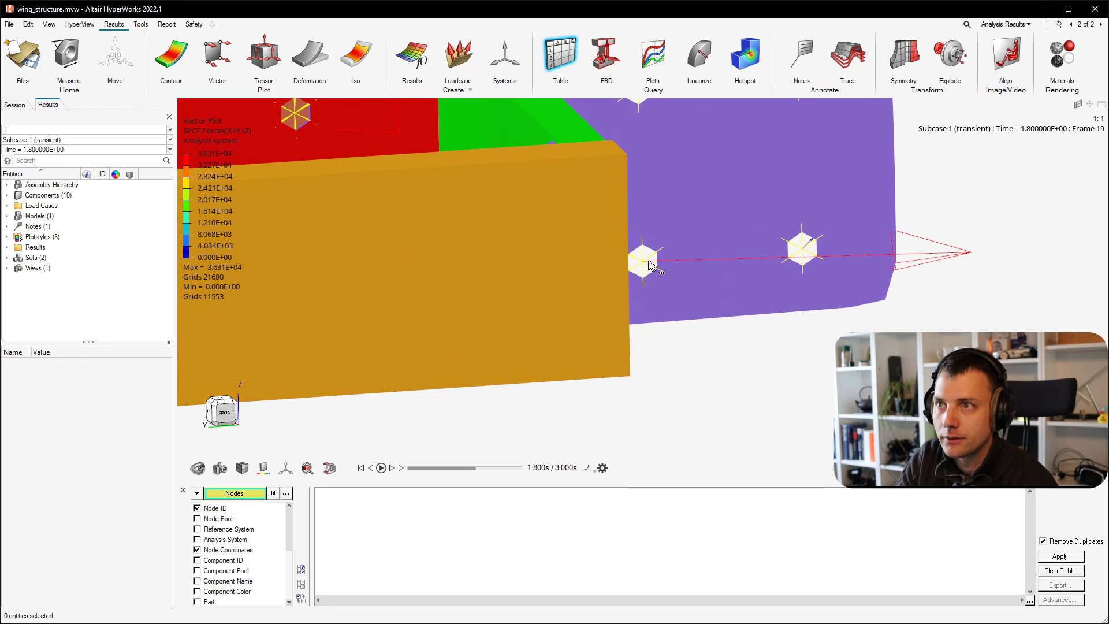
{"action": "left_click", "coordinate": [646, 259]}
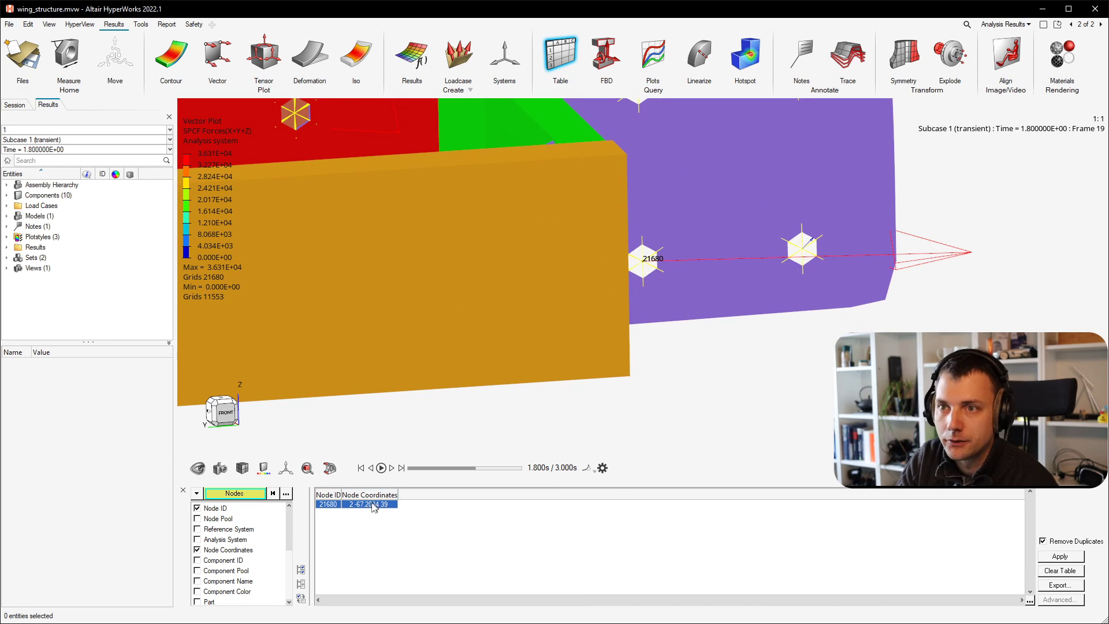
{"action": "left_click_drag", "start_coordinate": [285, 526], "coordinate": [296, 556]}
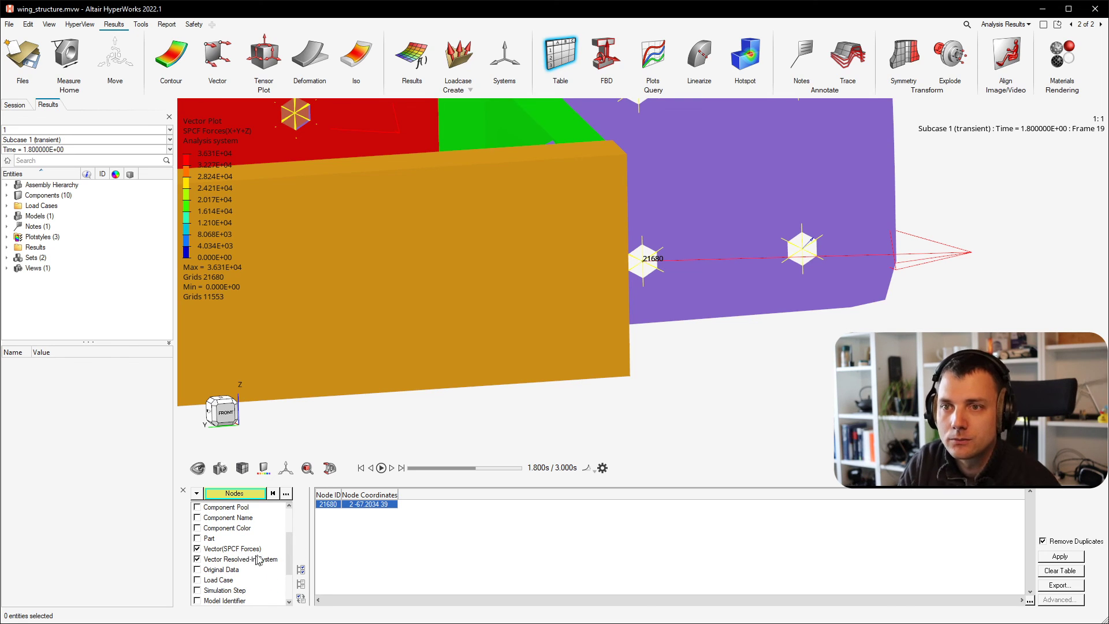
{"action": "left_click", "coordinate": [659, 266]}
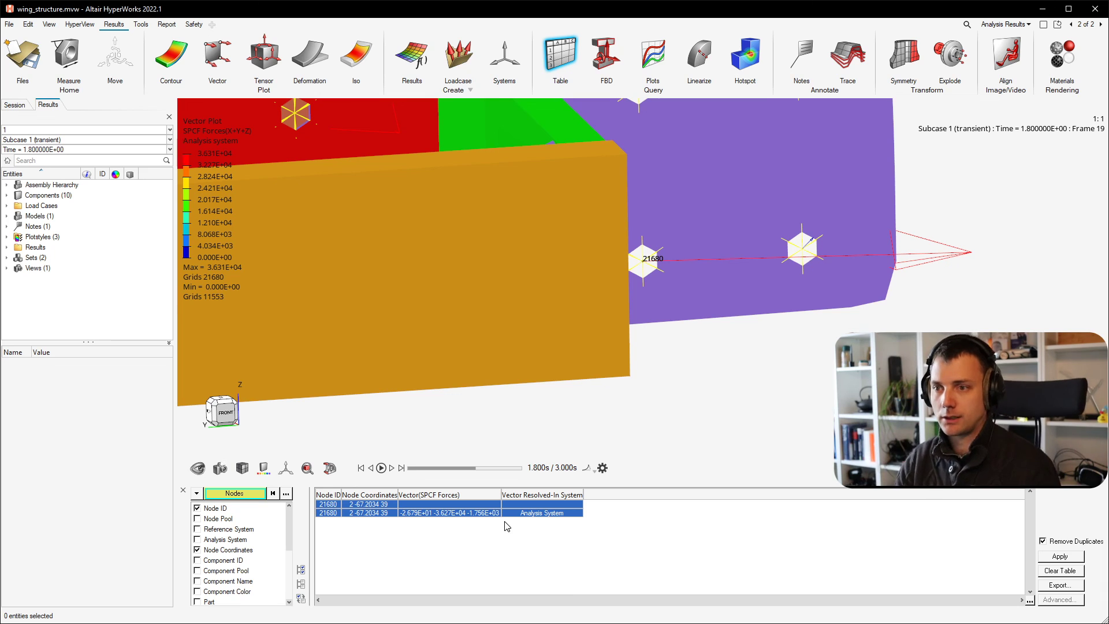
- Switch from the results page back to the OptiStruct model page and show the whole wing structure
{"action": "left_click_drag", "start_coordinate": [441, 436], "coordinate": [657, 295], "text": "ctrl"}
{"action": "scroll", "coordinate": [599, 341], "scroll_direction": "down", "scroll_amount": 10}
{"action": "left_click_drag", "start_coordinate": [564, 349], "coordinate": [627, 363], "text": "ctrl"}
{"action": "right_click_drag", "start_coordinate": [627, 362], "coordinate": [874, 298], "text": "ctrl"}
{"action": "left_click_drag", "start_coordinate": [874, 298], "coordinate": [833, 300], "text": "ctrl"}
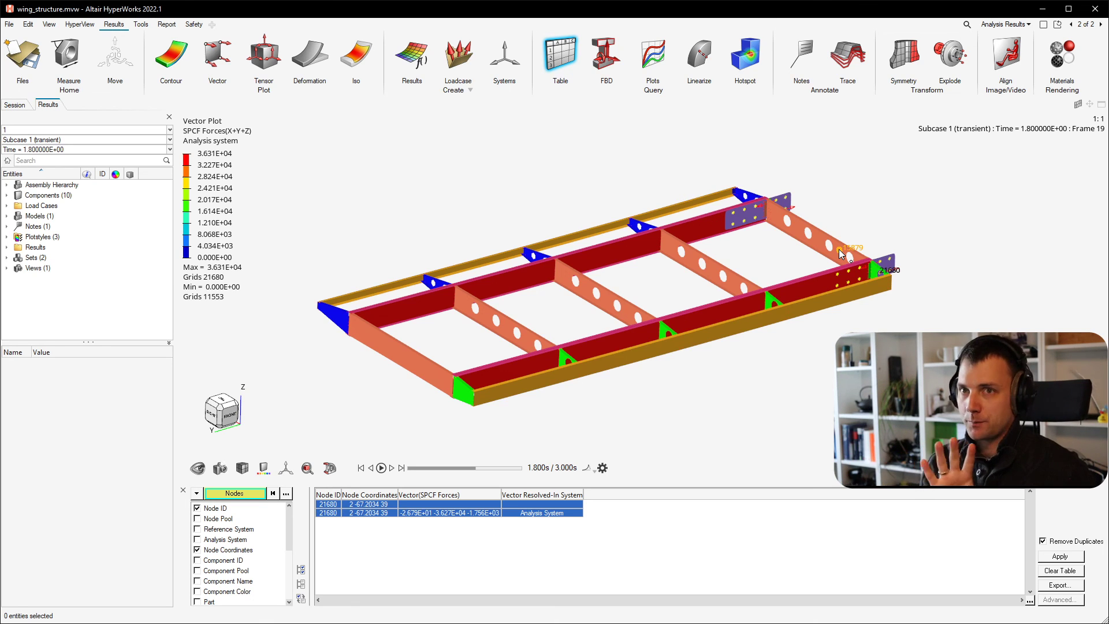
{"action": "left_click", "coordinate": [1072, 24]}
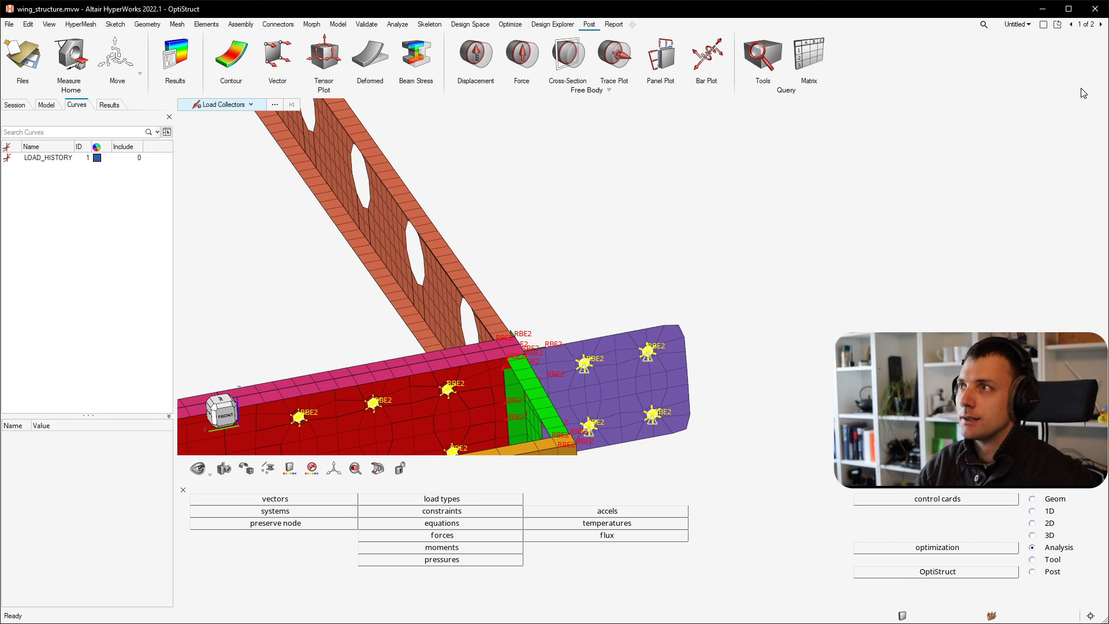
{"action": "scroll", "coordinate": [714, 200], "scroll_direction": "down", "scroll_amount": 1}
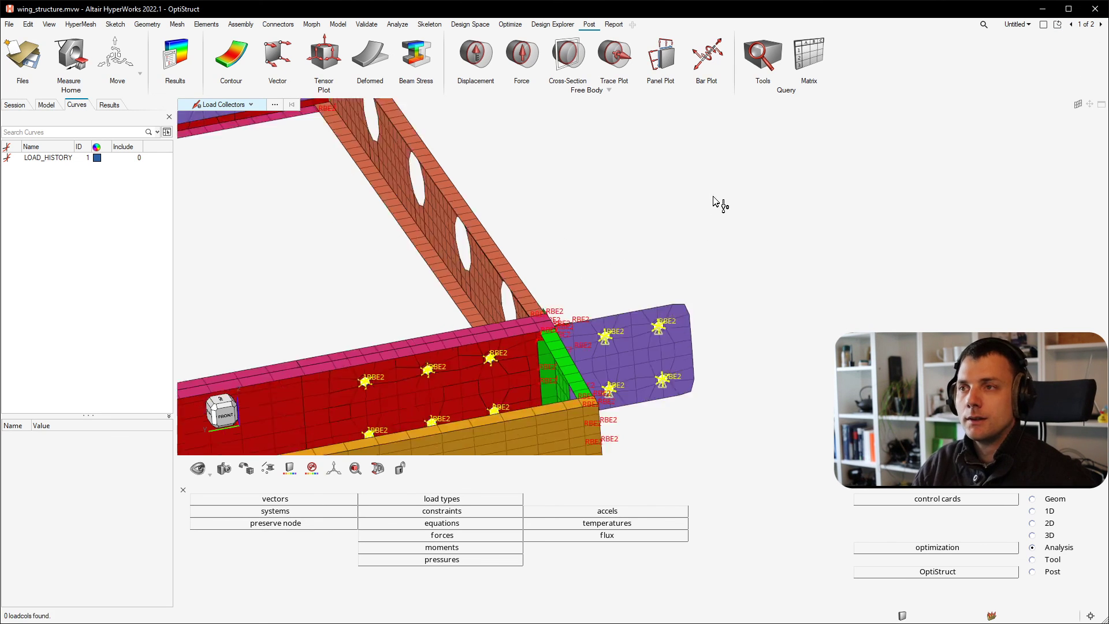
{"action": "scroll", "coordinate": [716, 202], "scroll_direction": "down", "scroll_amount": 9}
{"action": "scroll", "coordinate": [546, 239], "scroll_direction": "up", "scroll_amount": 6}
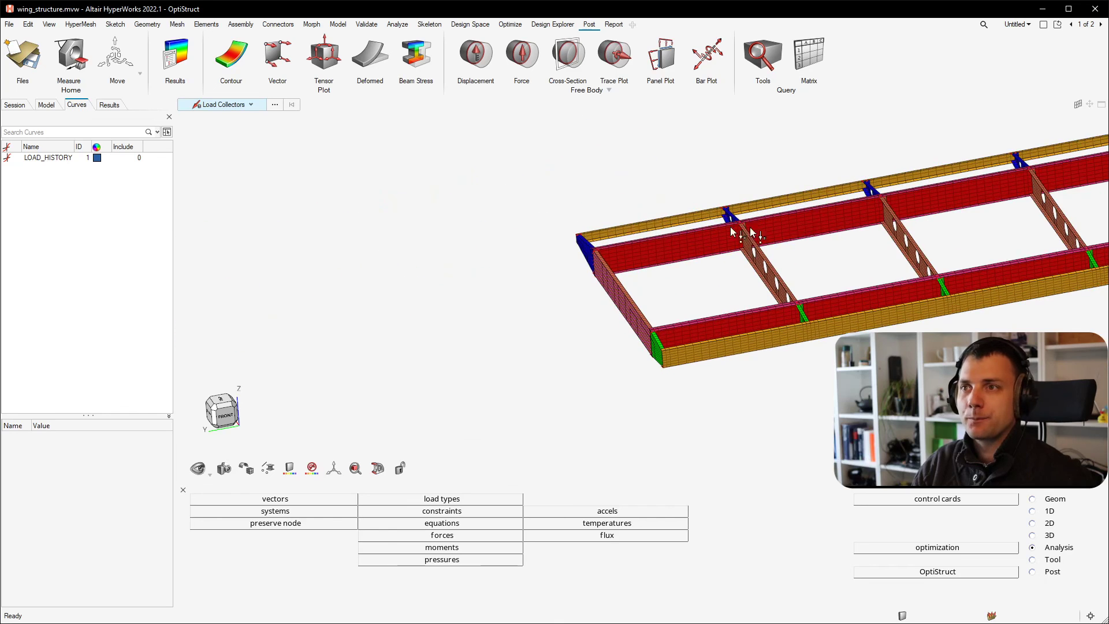
{"action": "scroll", "coordinate": [454, 225], "scroll_direction": "down", "scroll_amount": 4}
{"action": "scroll", "coordinate": [803, 158], "scroll_direction": "up", "scroll_amount": 4}
{"action": "scroll", "coordinate": [789, 159], "scroll_direction": "down", "scroll_amount": 2}
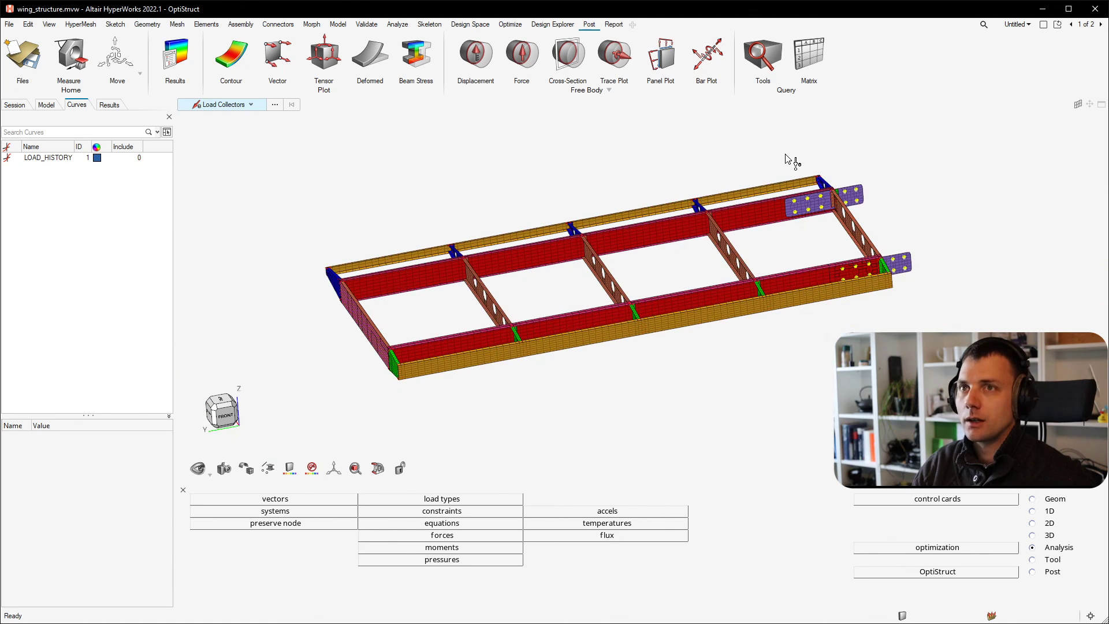